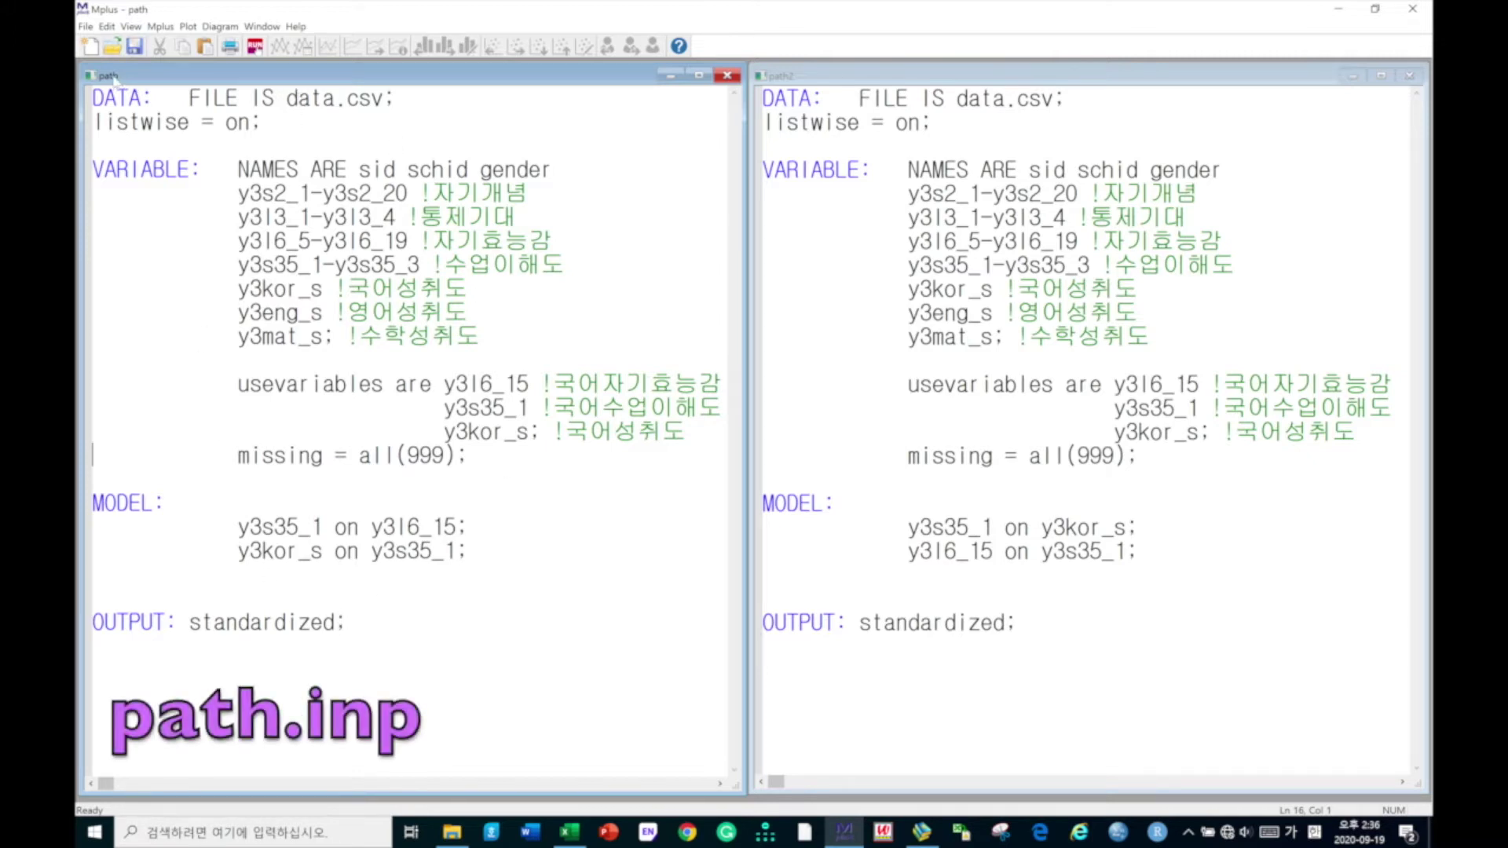
# Compare the DATA and VARIABLE sections of the path and path2 inputs, focusing on the listwise = on line.
pyautogui.click(805, 79)
pyautogui.hotkey('shift', 'End')
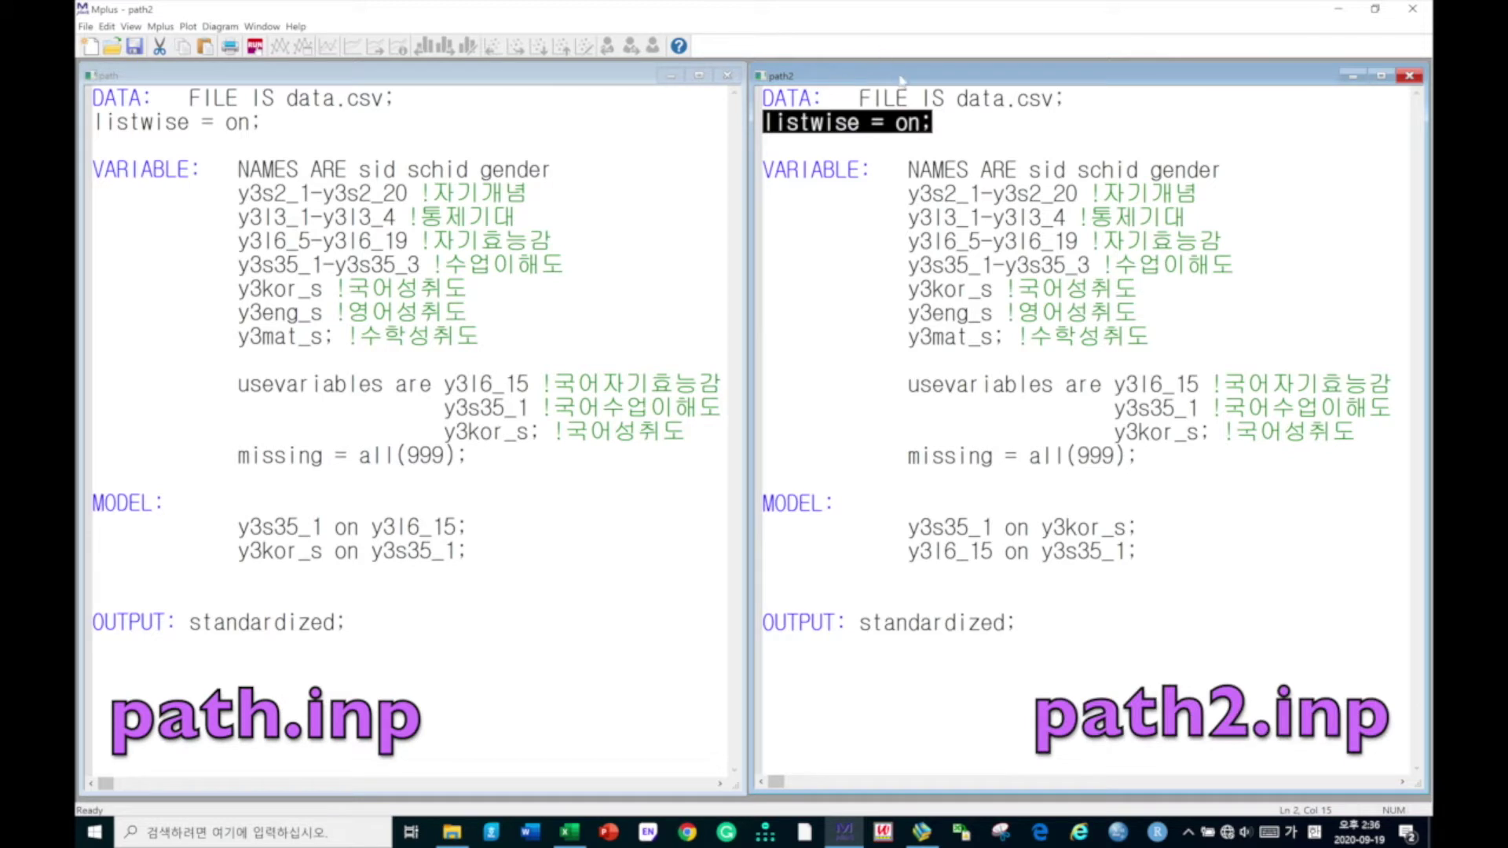
pyautogui.click(884, 265)
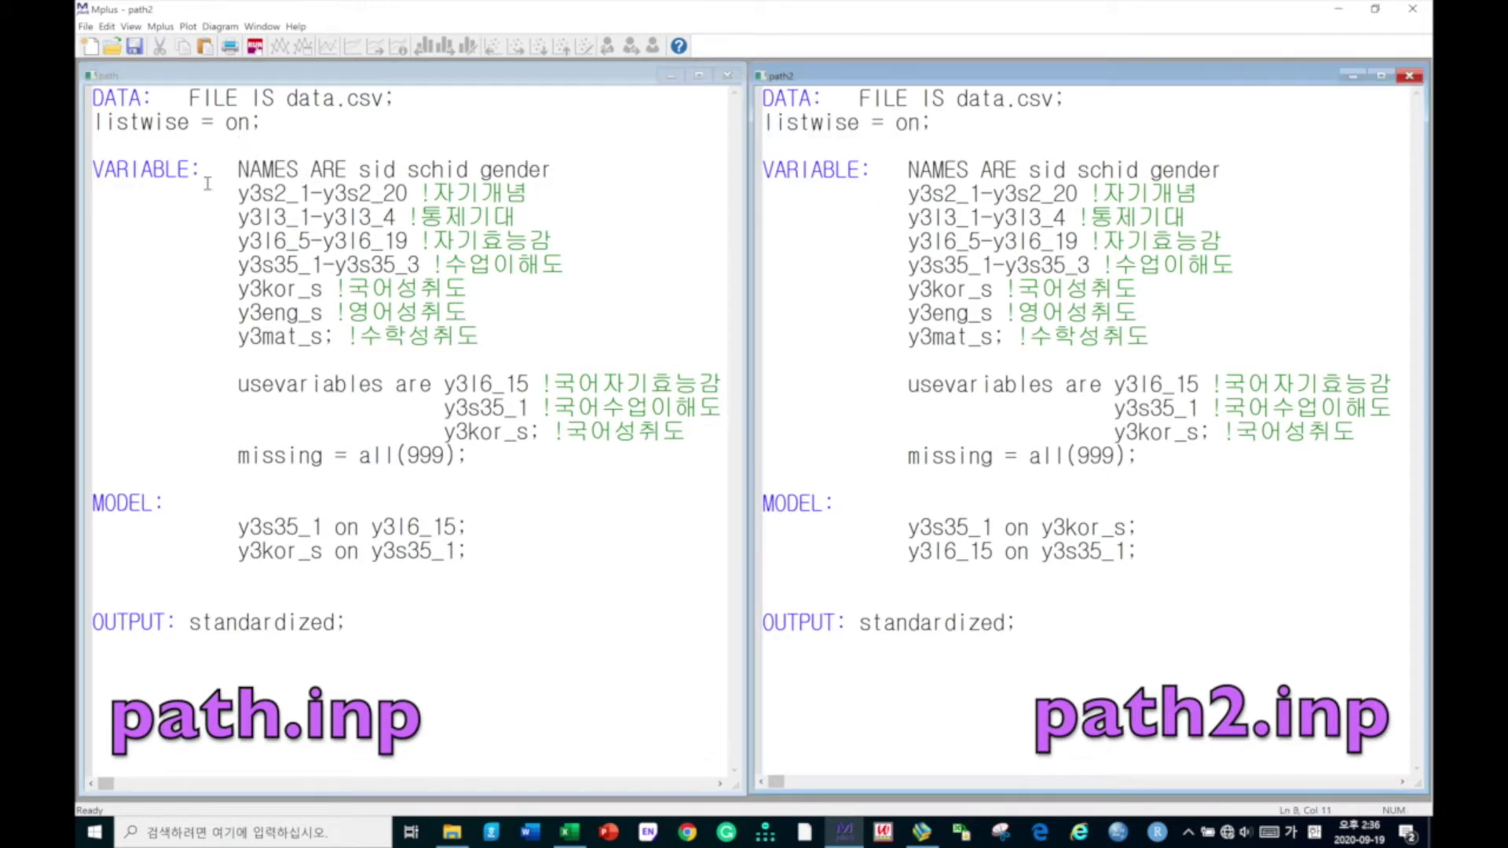
pyautogui.moveTo(93, 167); pyautogui.dragTo(591, 476)
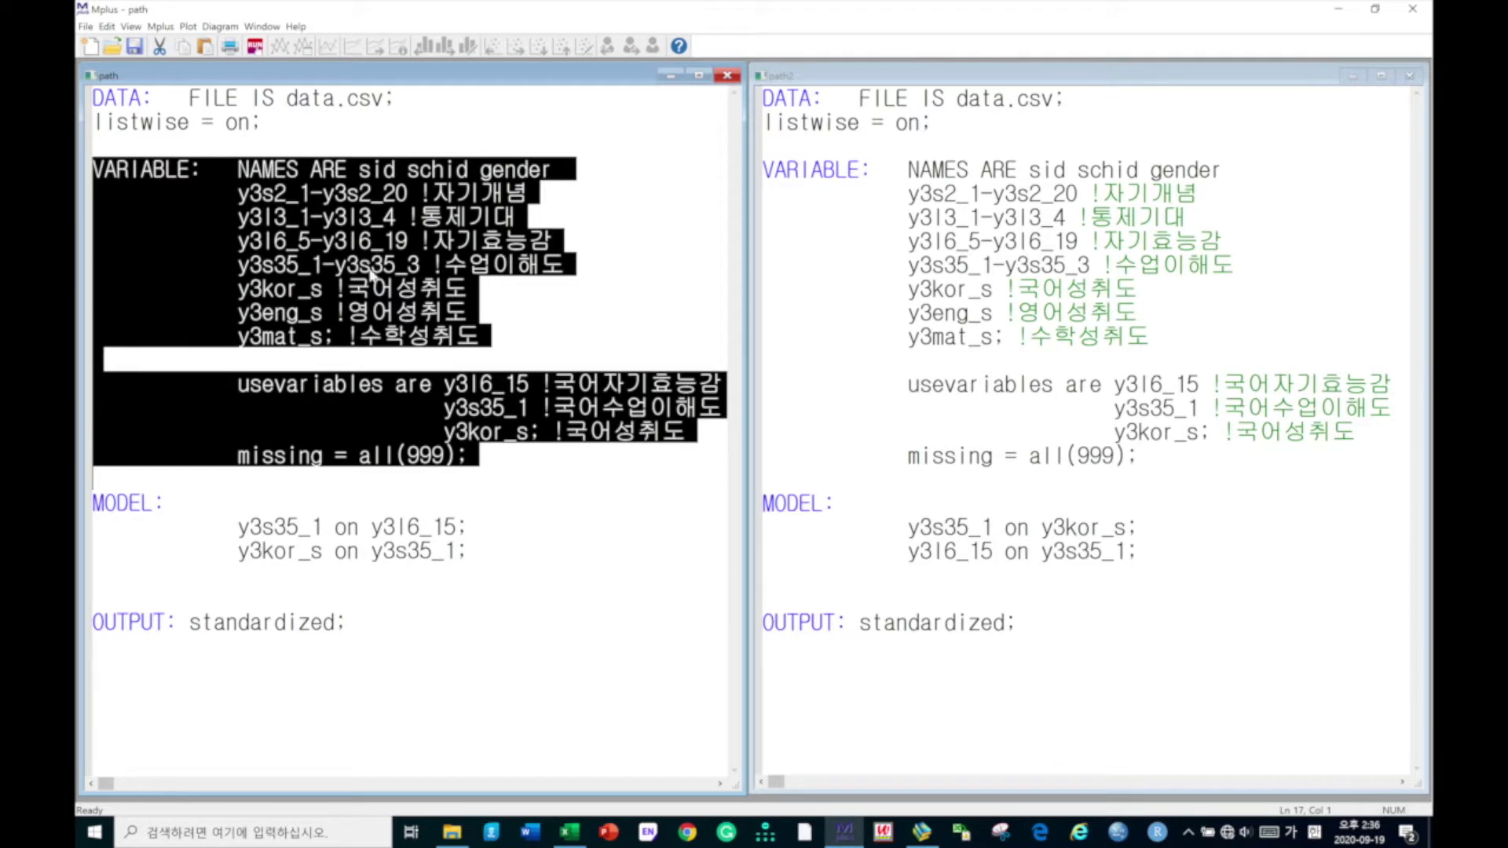
pyautogui.click(605, 286)
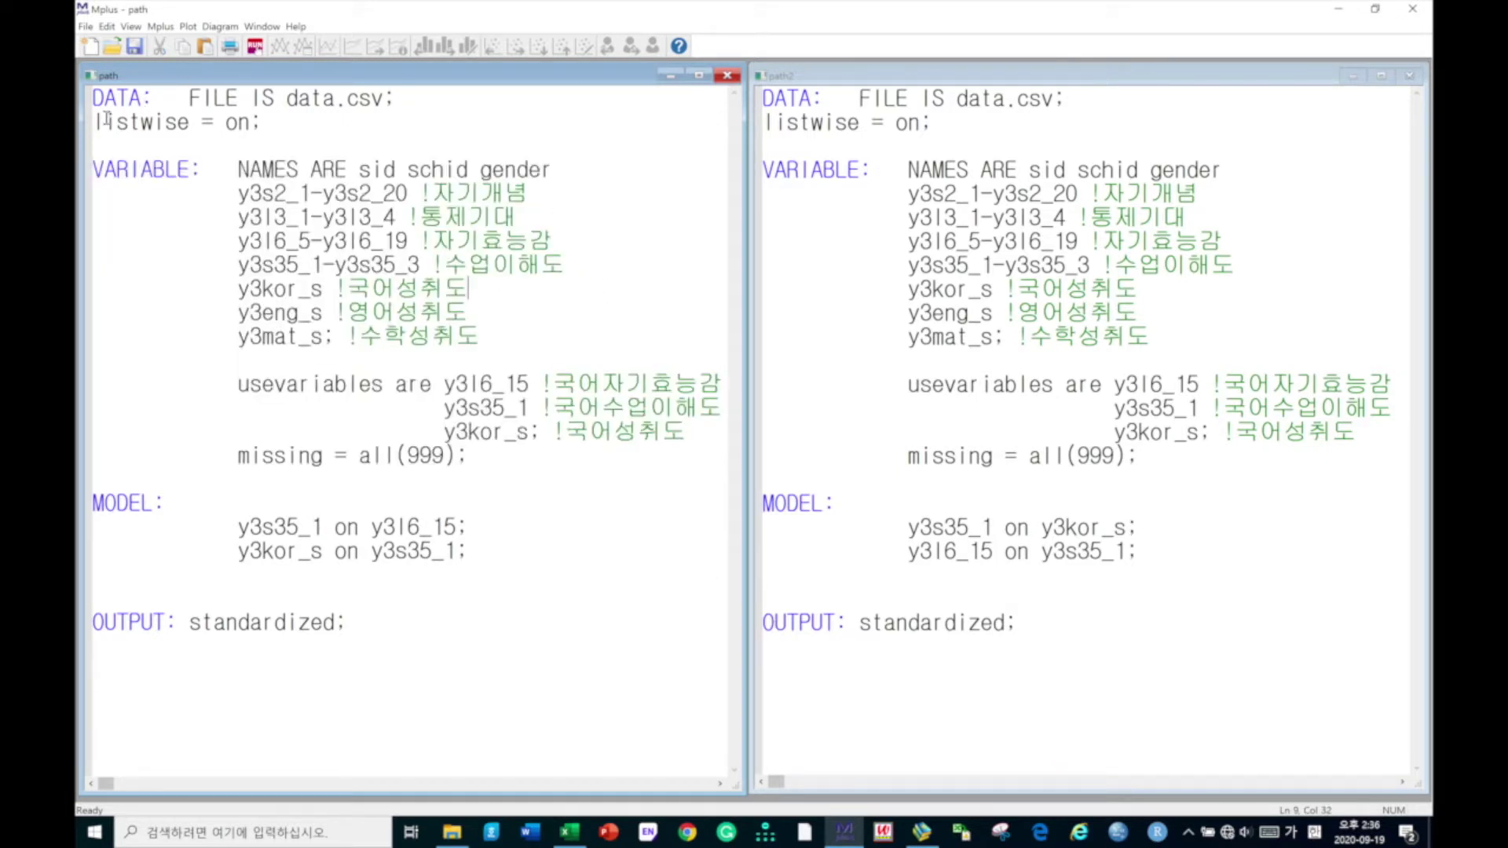
pyautogui.moveTo(93, 122); pyautogui.dragTo(323, 118)
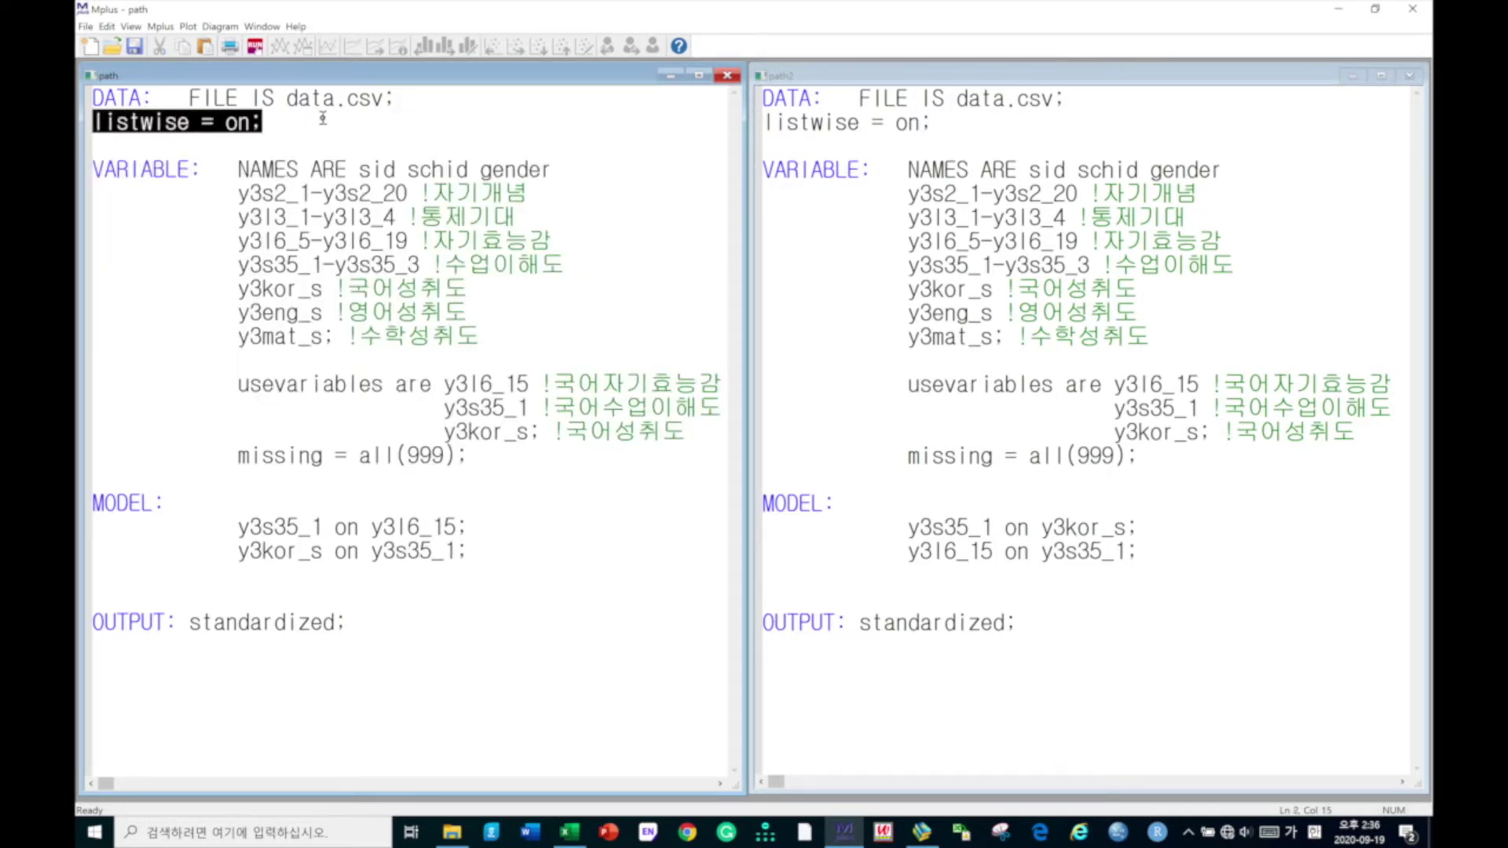
pyautogui.moveTo(764, 124); pyautogui.dragTo(644, 116)
pyautogui.click(288, 123)
pyautogui.click(279, 123)
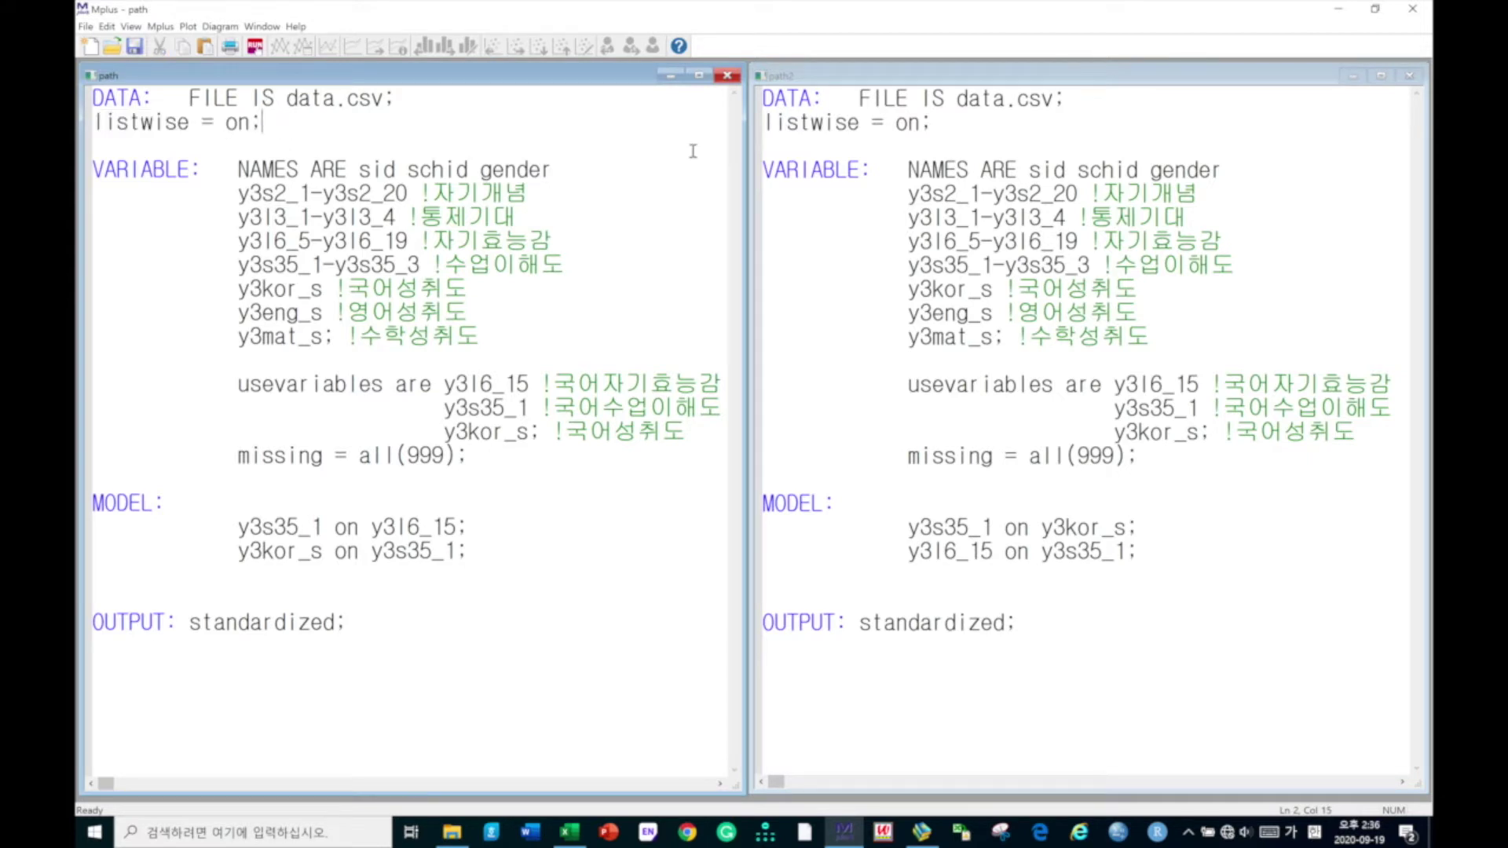
pyautogui.click(1078, 120)
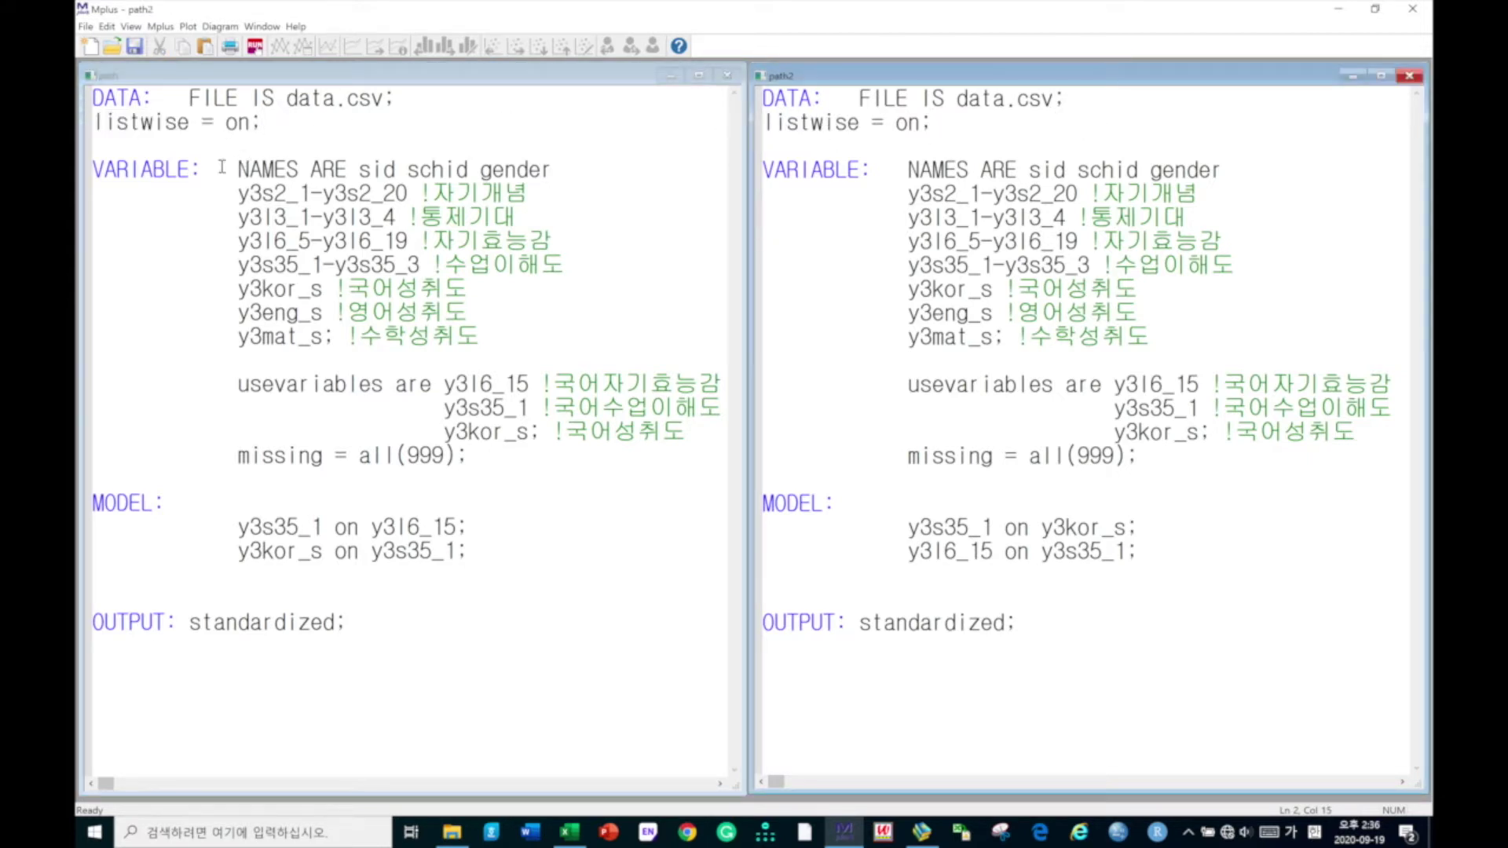
# Examine the variable NAMES list and the y3l6_15 entry under usevariables in the path input.
pyautogui.moveTo(231, 170); pyautogui.dragTo(495, 351)
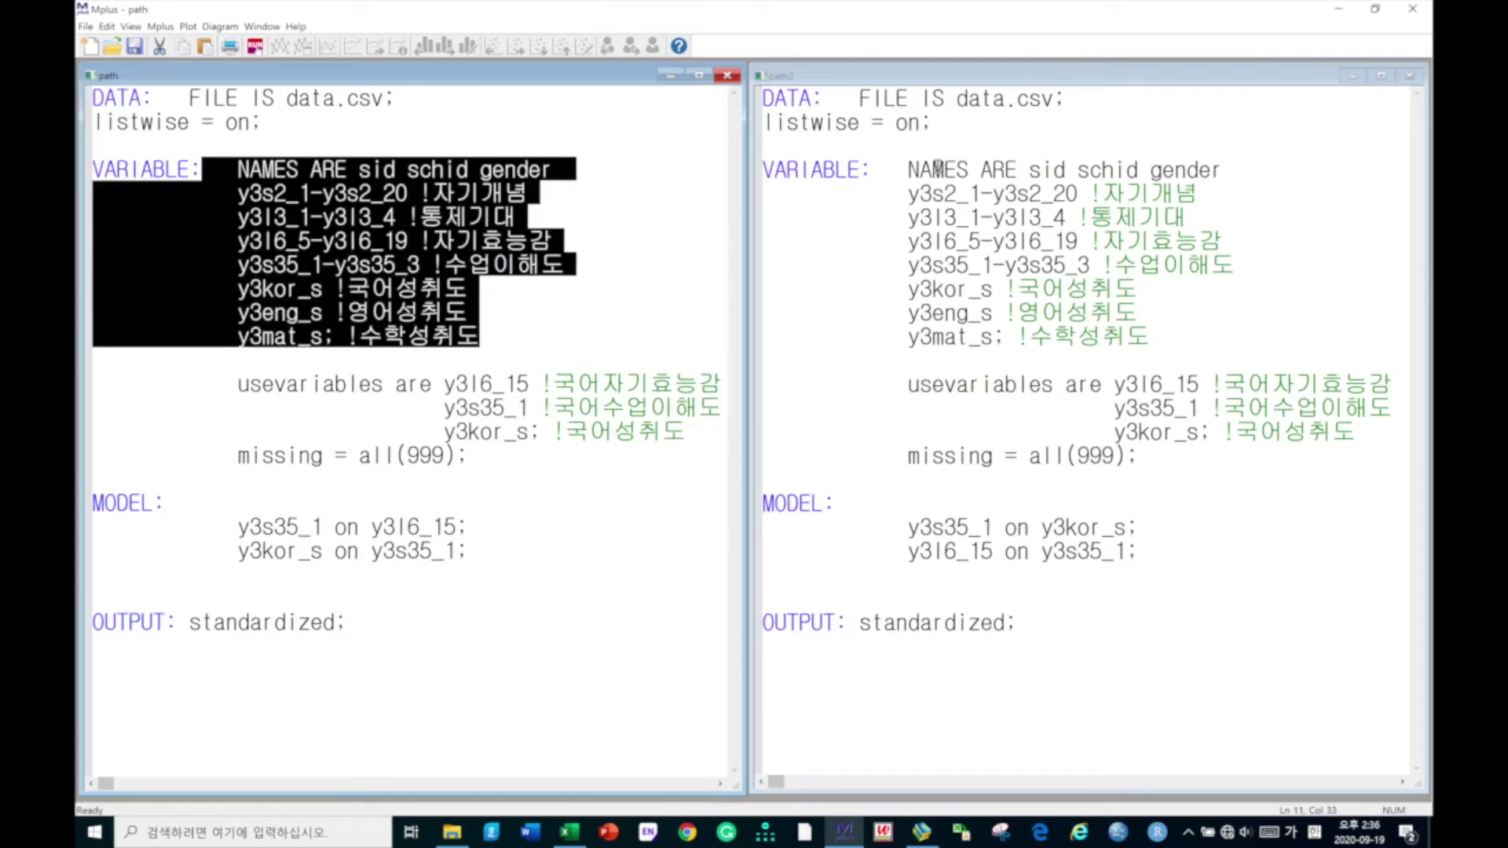
pyautogui.click(273, 406)
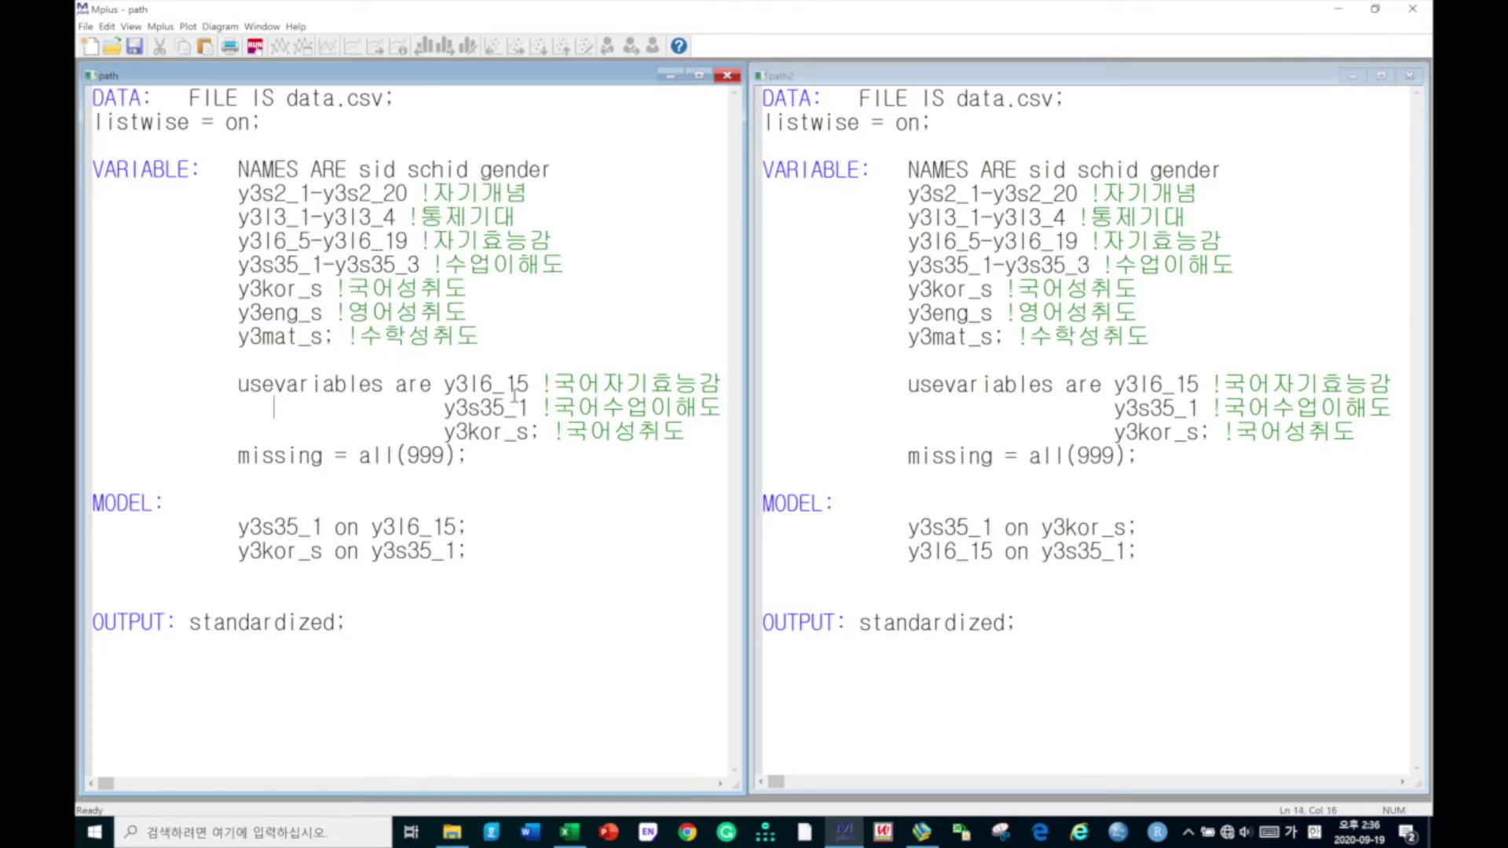
pyautogui.moveTo(445, 384); pyautogui.dragTo(531, 384)
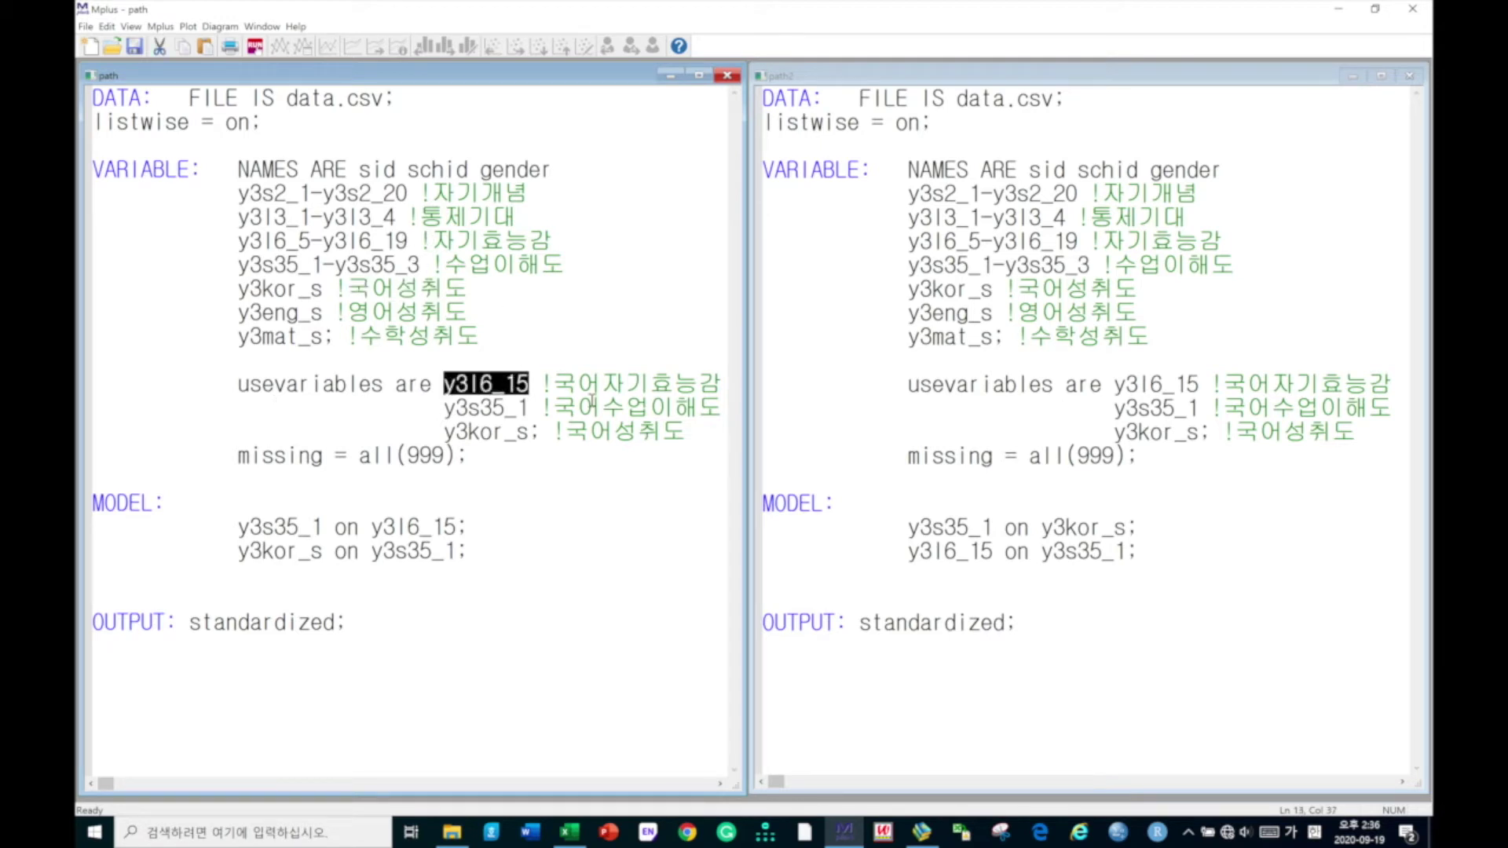
pyautogui.click(504, 385)
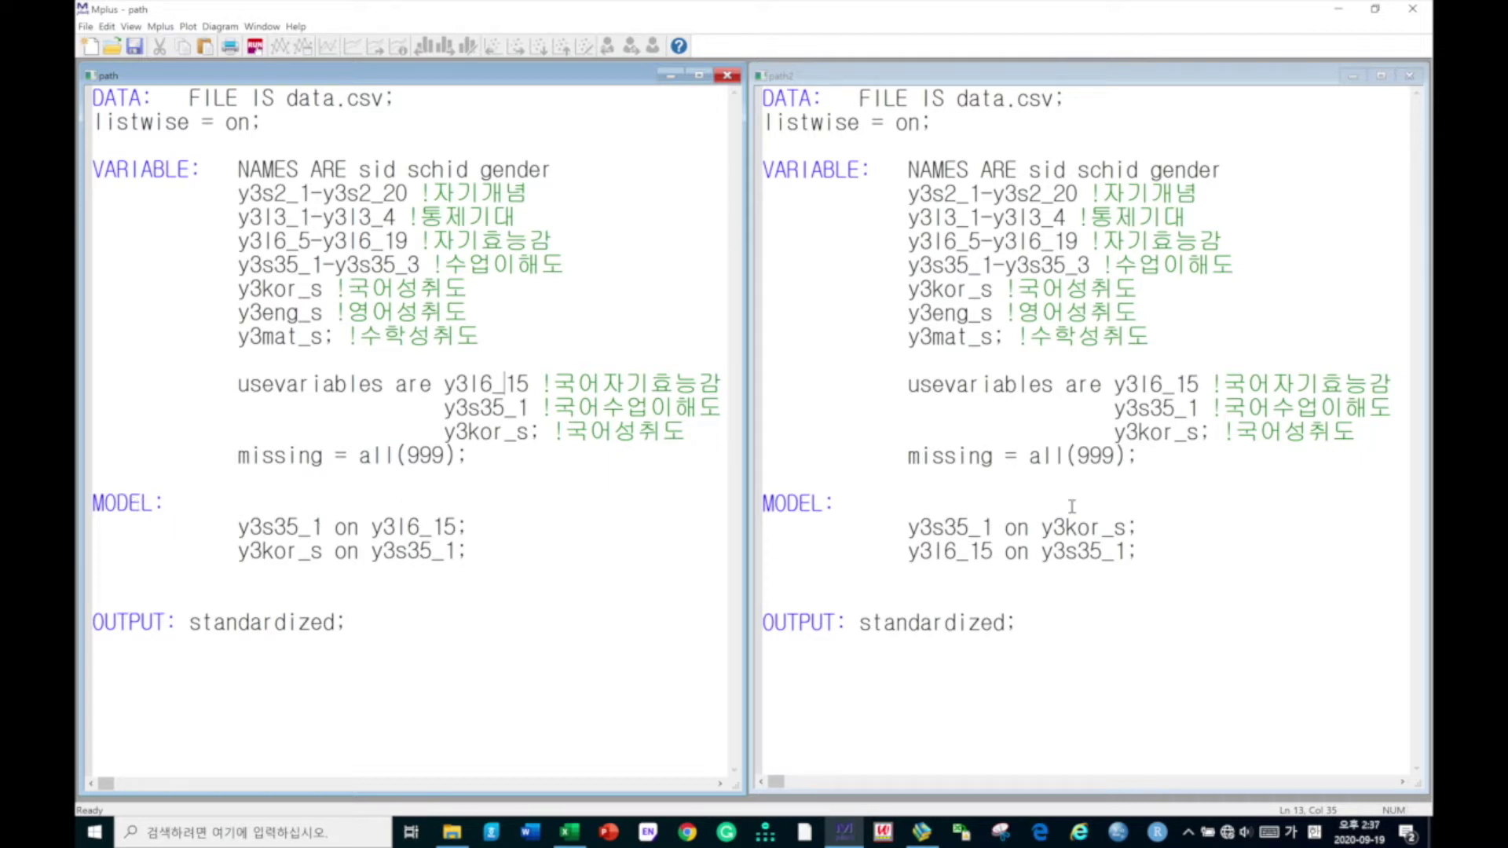
# Compare the regression paths in the MODEL sections of path and path2, checking the order of the predictor and outcome variables.
pyautogui.moveTo(235, 526); pyautogui.dragTo(455, 526)
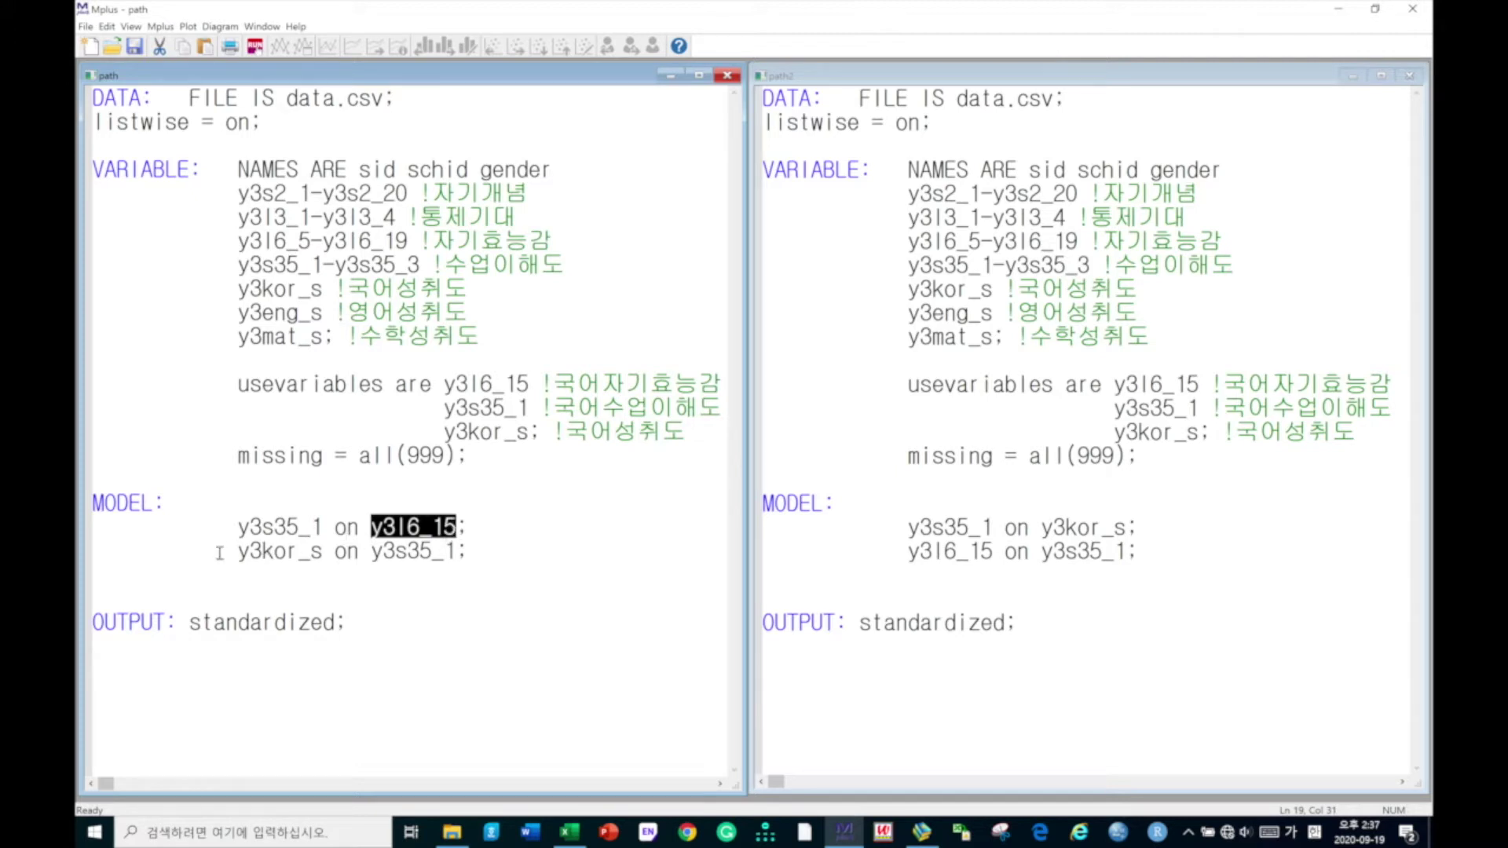
pyautogui.moveTo(234, 552); pyautogui.dragTo(464, 556)
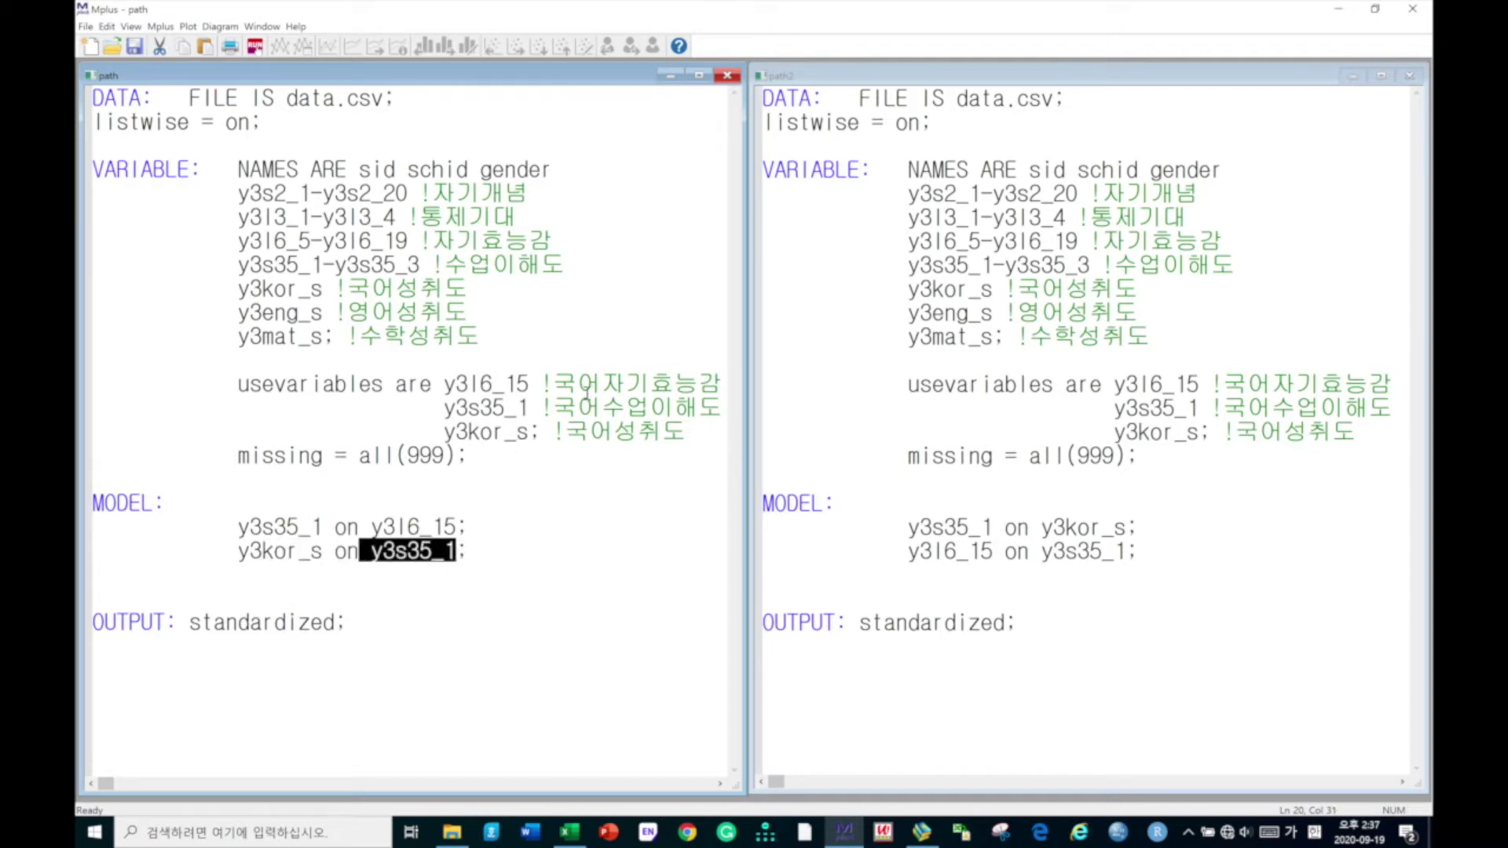
pyautogui.click(586, 385)
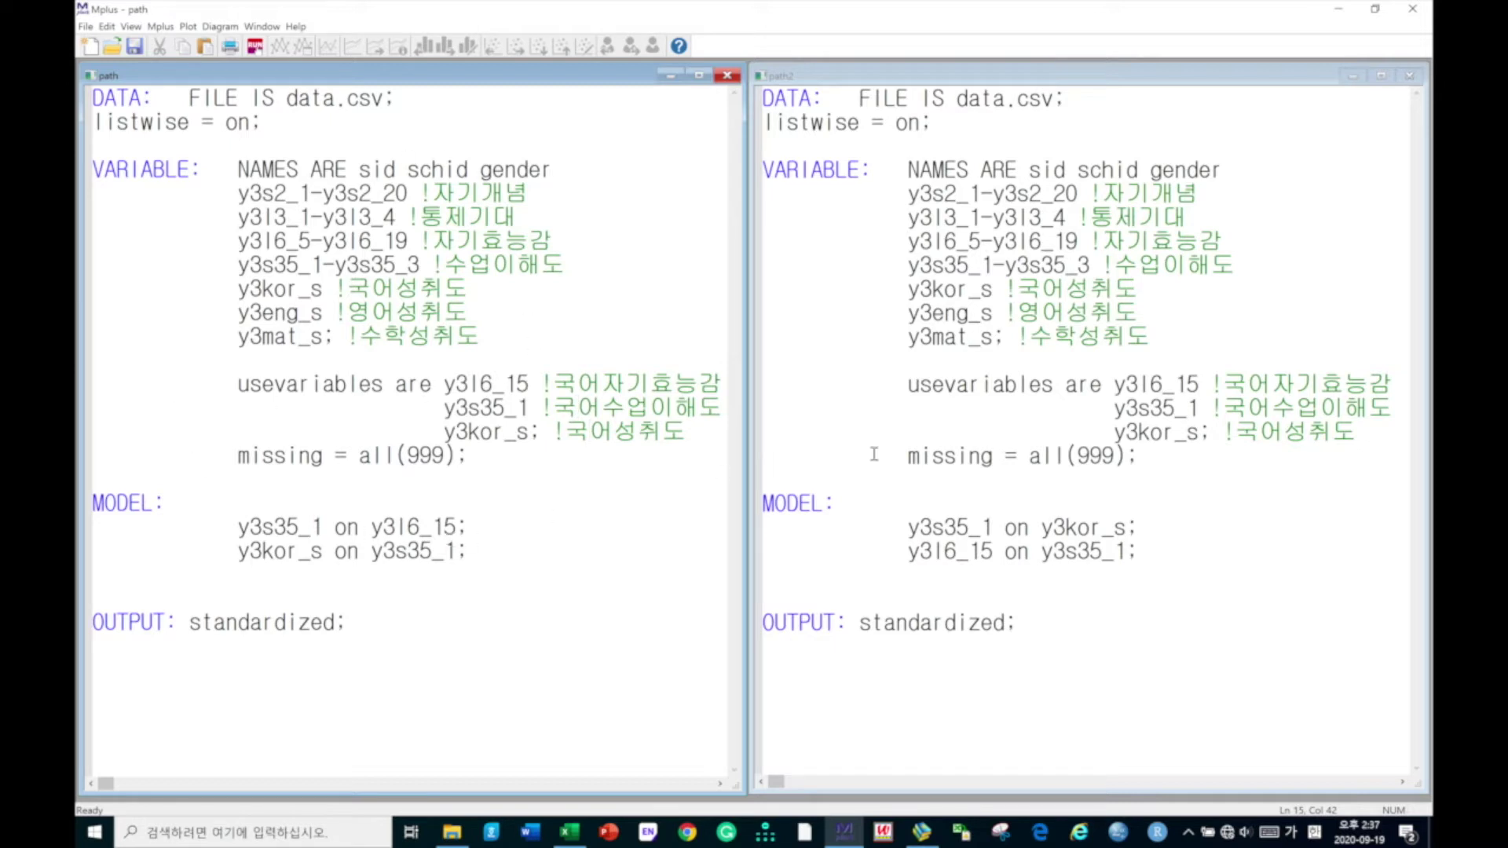
pyautogui.click(1006, 77)
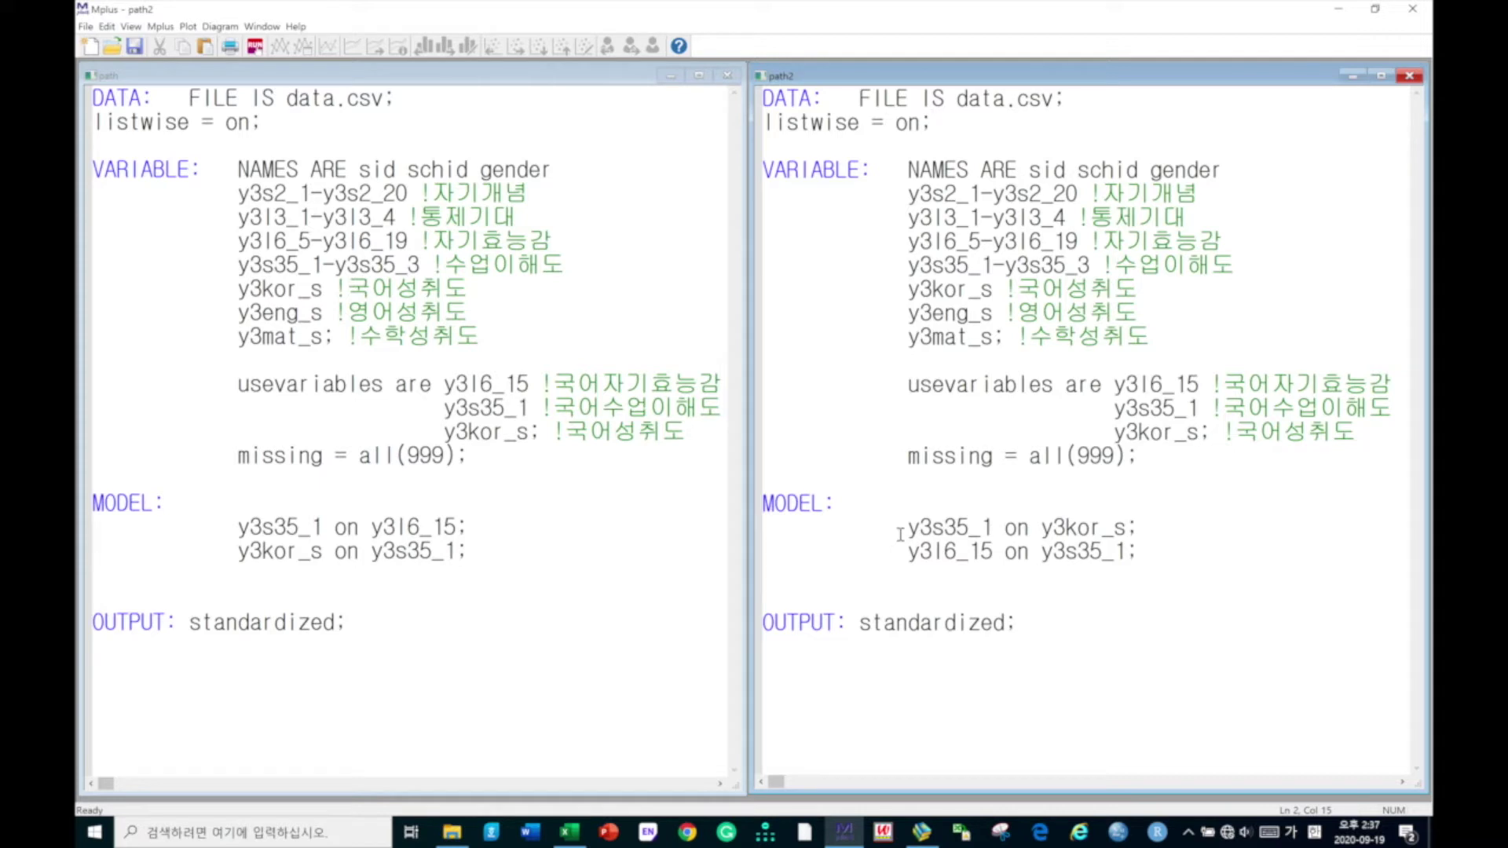
pyautogui.moveTo(905, 528); pyautogui.dragTo(1128, 527)
pyautogui.moveTo(907, 551); pyautogui.dragTo(1129, 550)
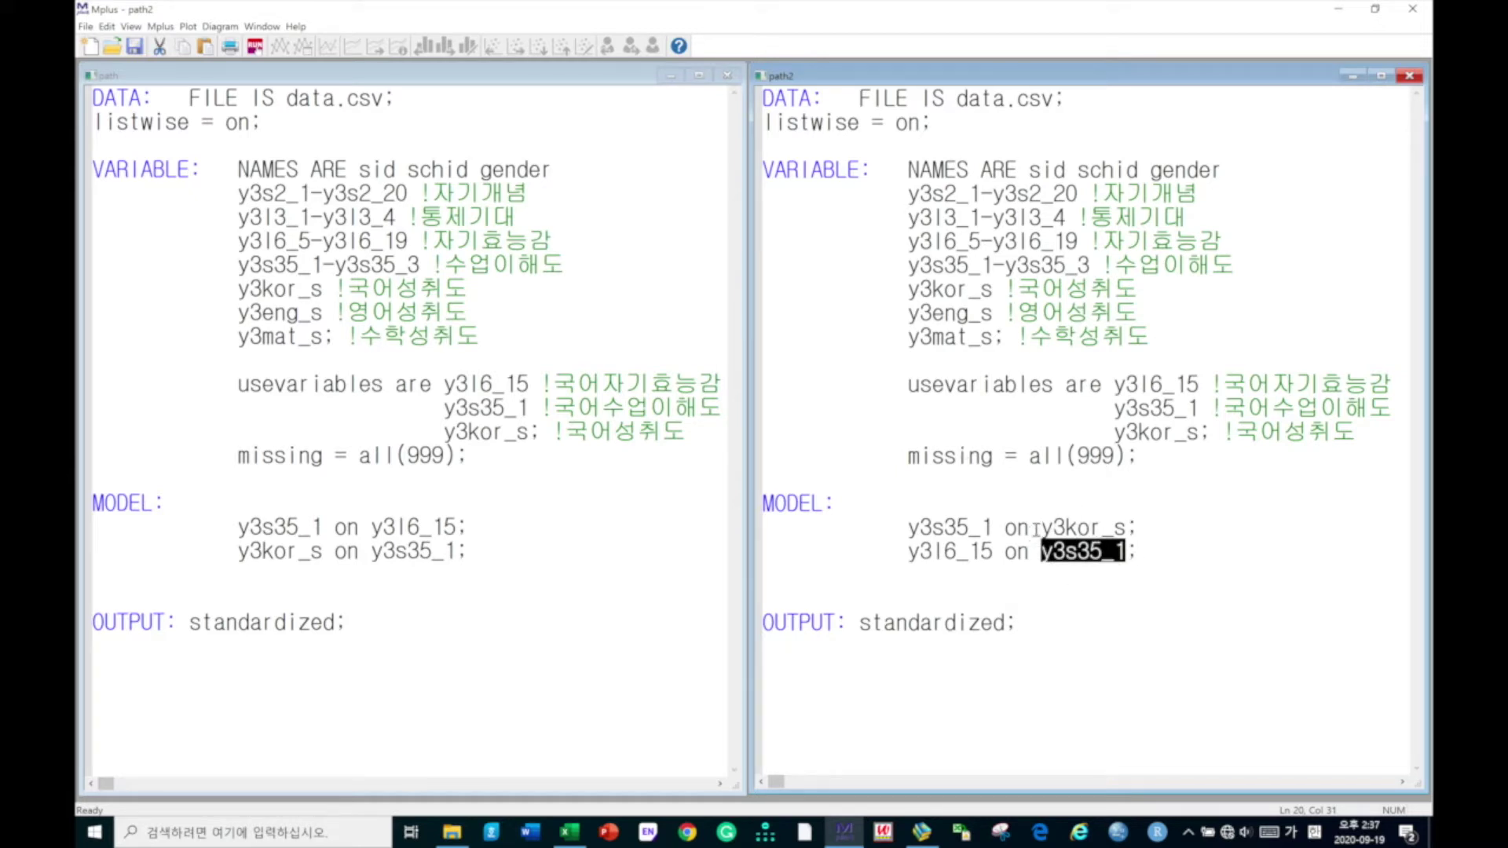
pyautogui.moveTo(1040, 528); pyautogui.dragTo(1126, 527)
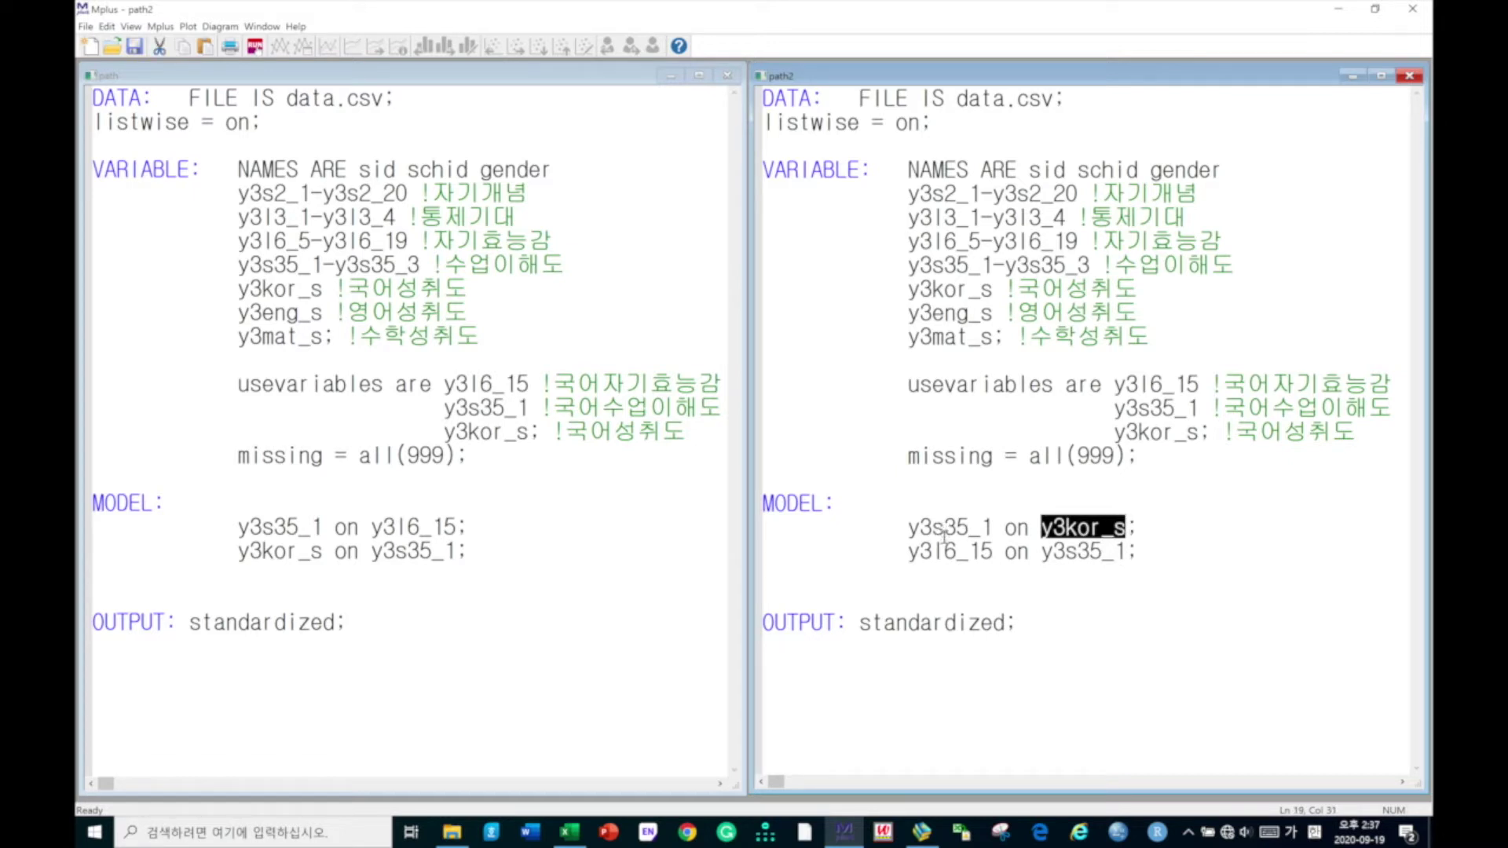
pyautogui.moveTo(994, 551); pyautogui.dragTo(908, 552)
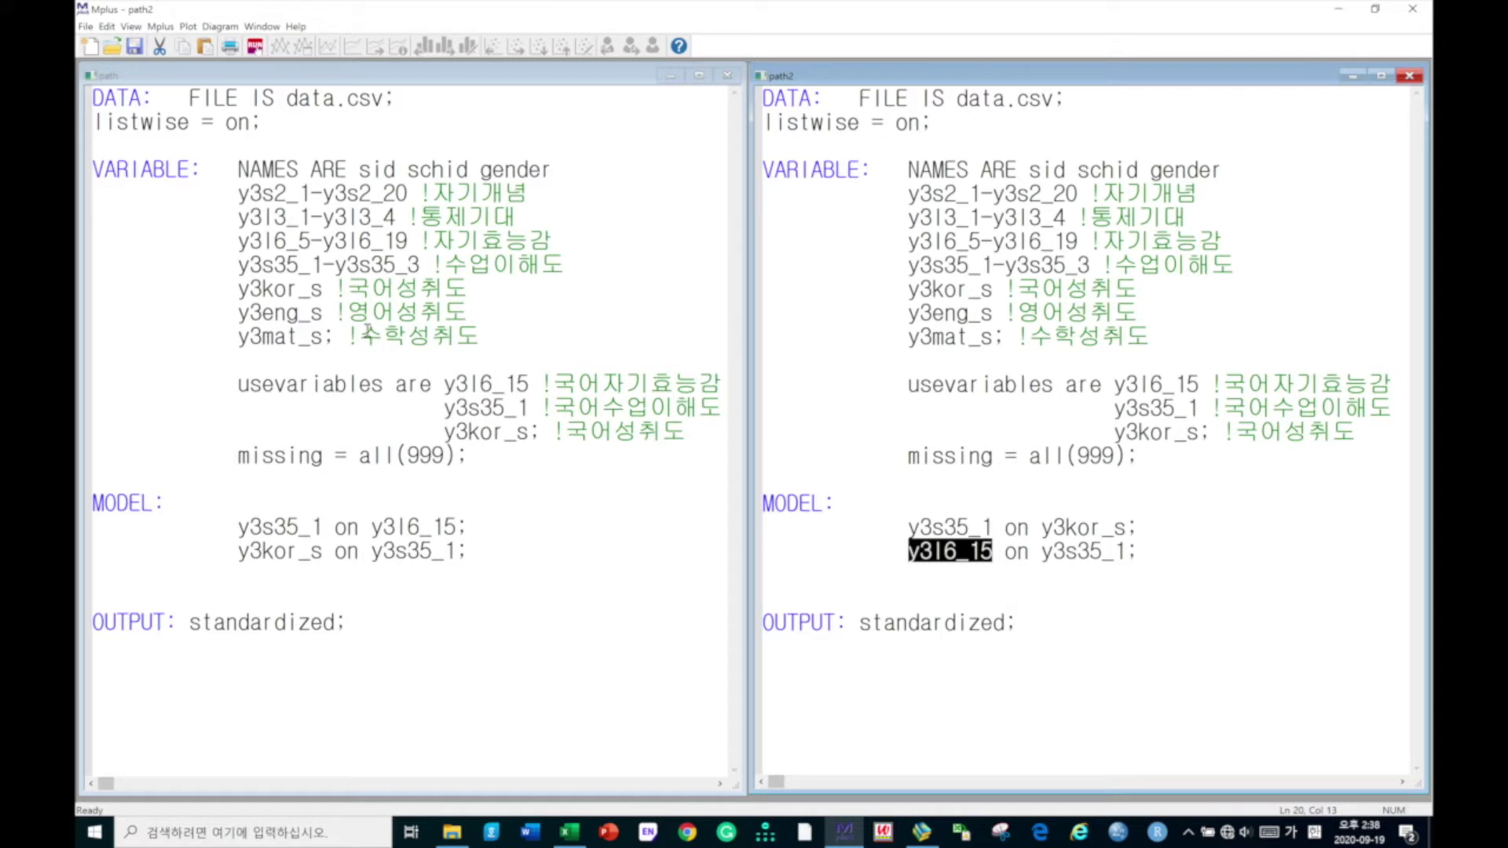
# Run the path input with its changes saved, and close the DIMPACK window.
pyautogui.click(601, 295)
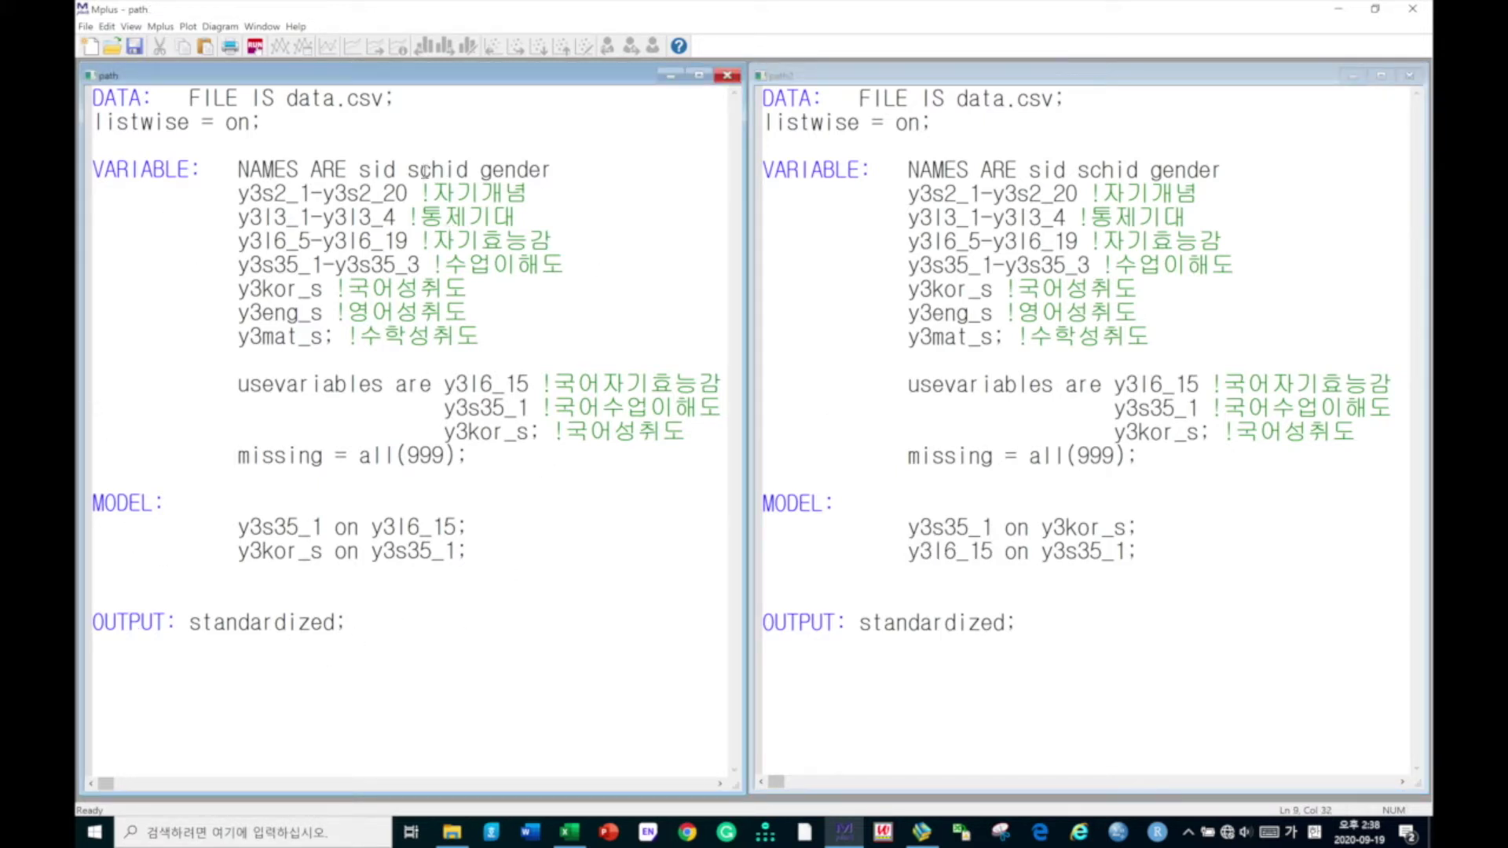
pyautogui.click(255, 47)
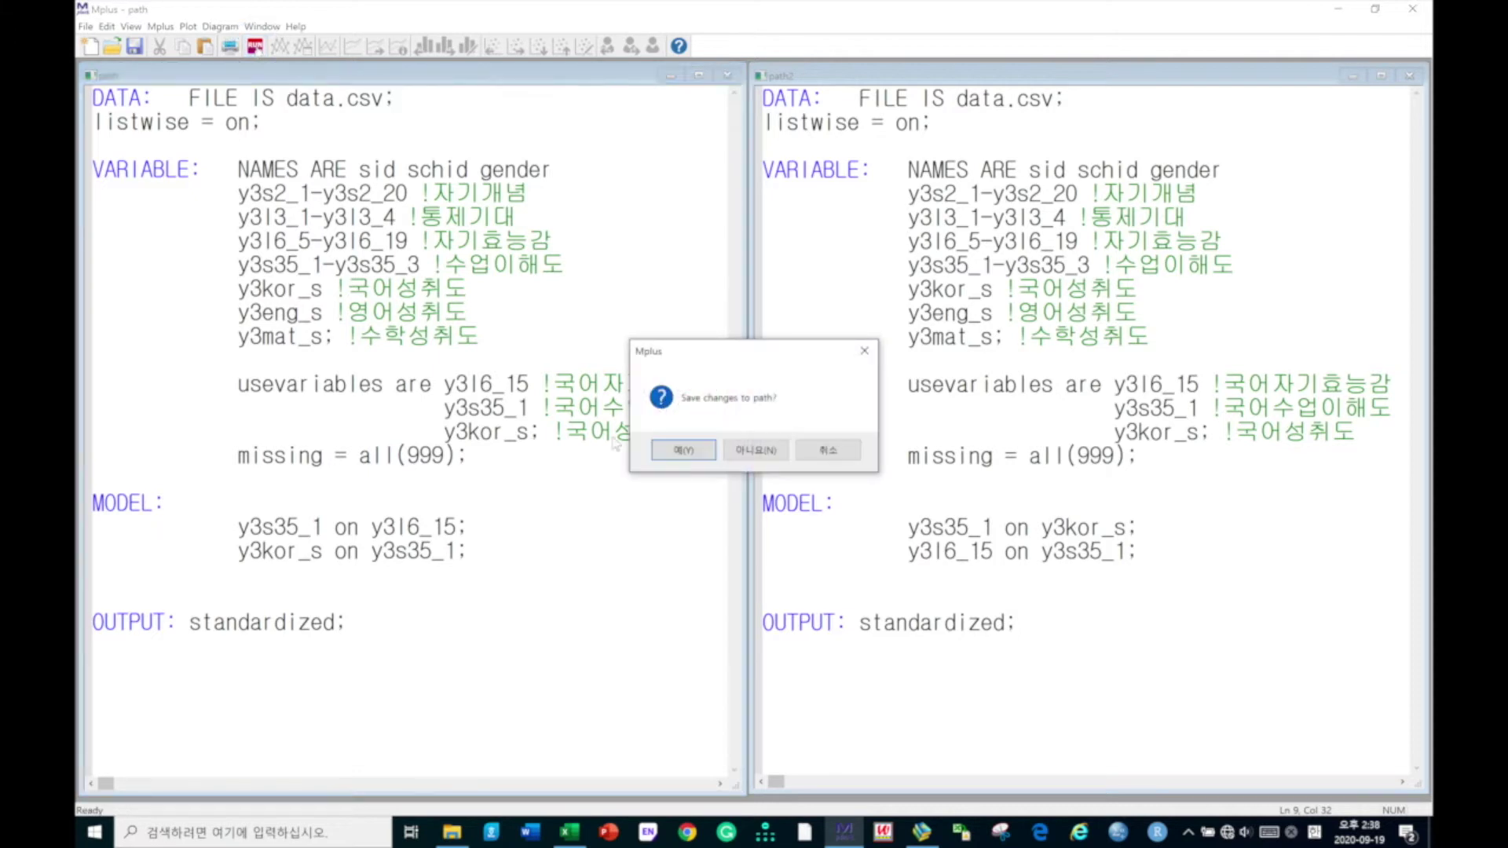
pyautogui.click(682, 449)
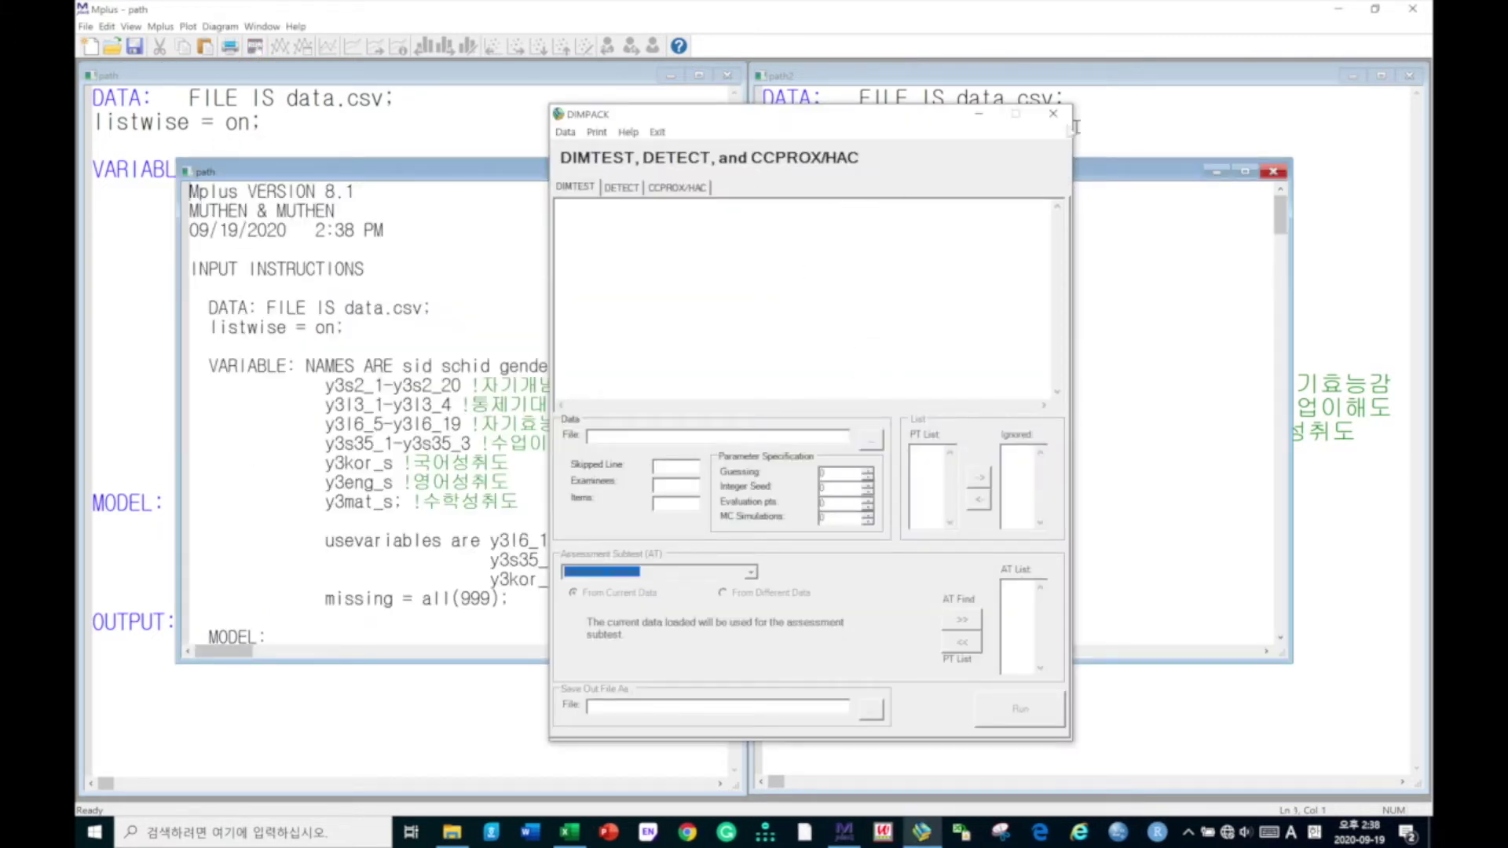
pyautogui.click(1053, 116)
pyautogui.click(753, 462)
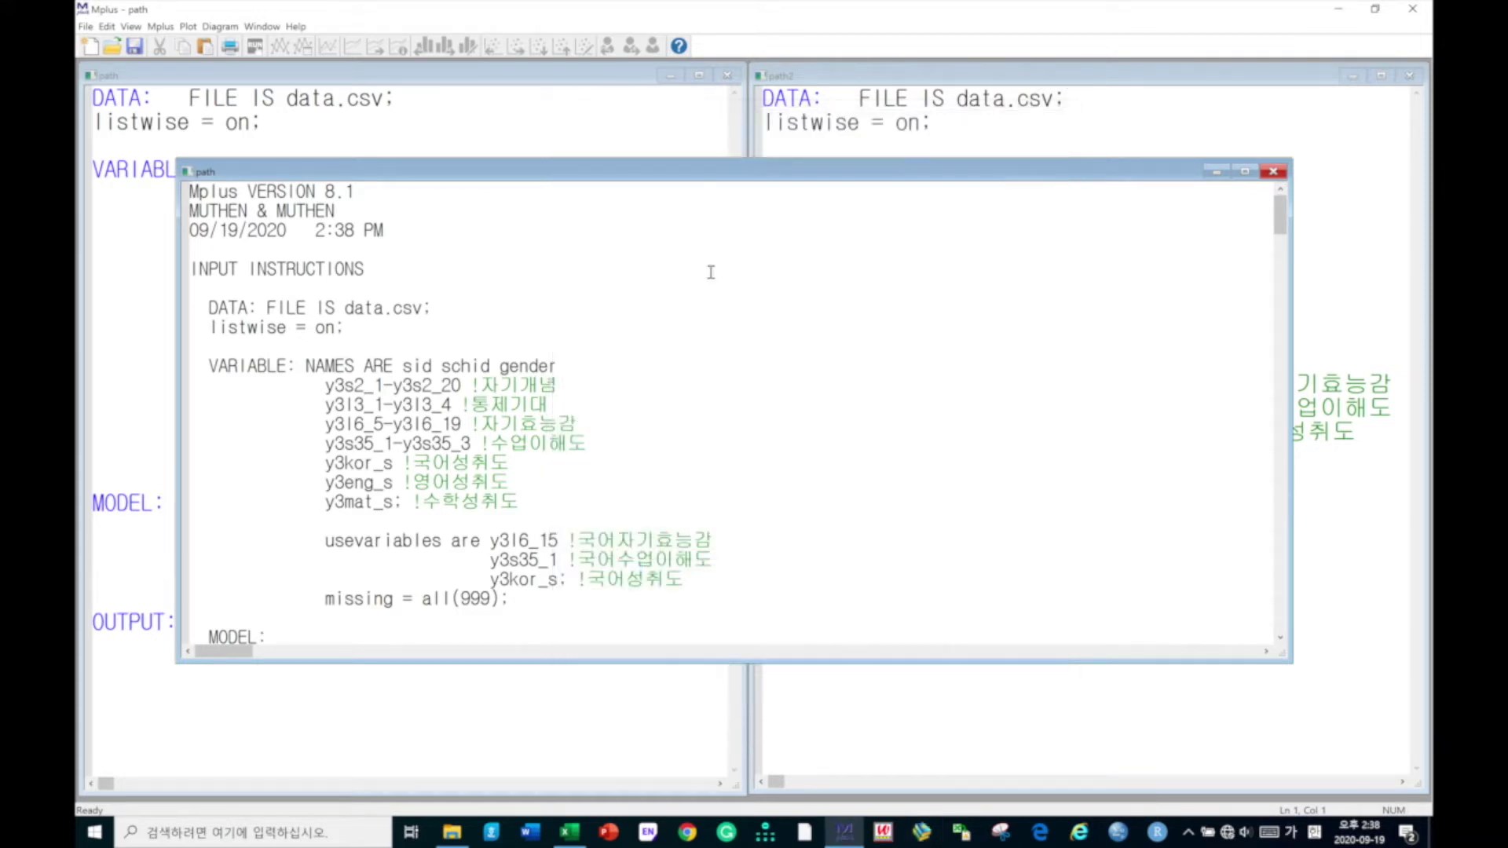
# Move and resize the path output window so it sits over the path input beside path2.
pyautogui.moveTo(759, 179); pyautogui.dragTo(662, 140)
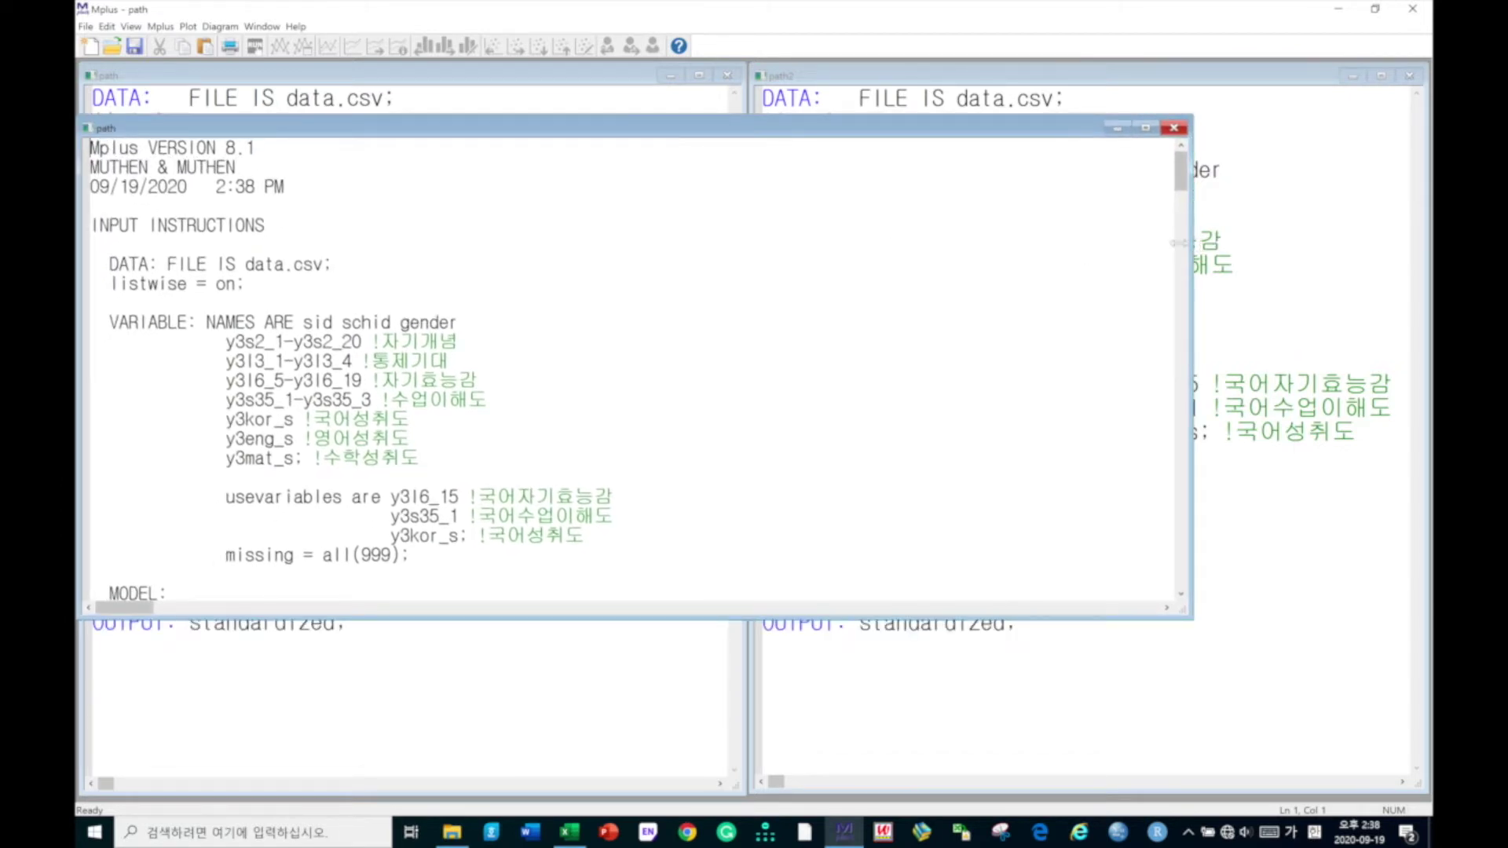
pyautogui.moveTo(1178, 242); pyautogui.dragTo(726, 303)
pyautogui.moveTo(486, 618); pyautogui.dragTo(472, 795)
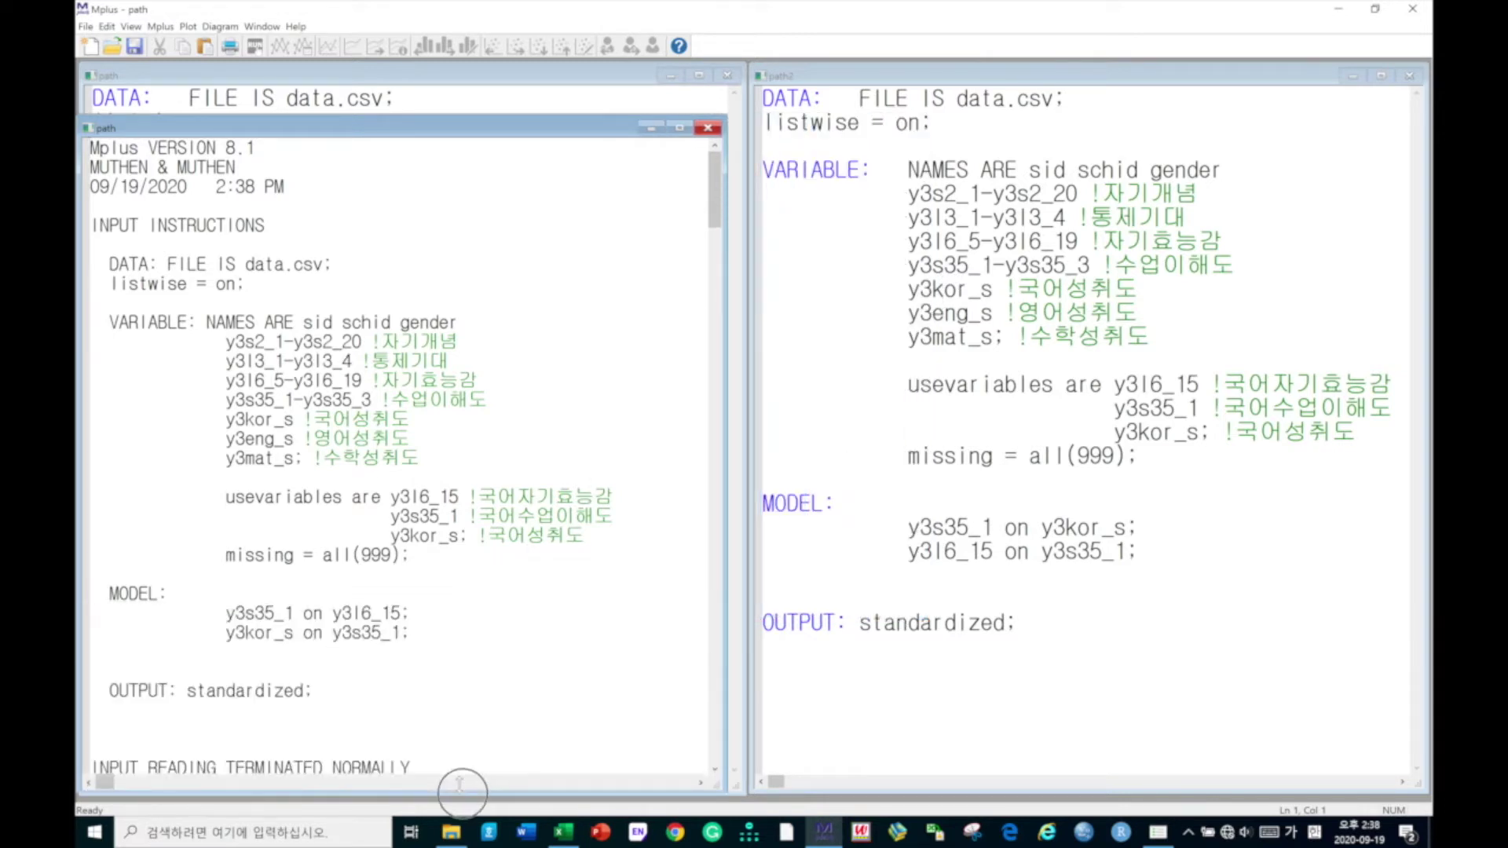
# Run the path2 input with its changes saved.
pyautogui.click(835, 73)
pyautogui.click(1105, 238)
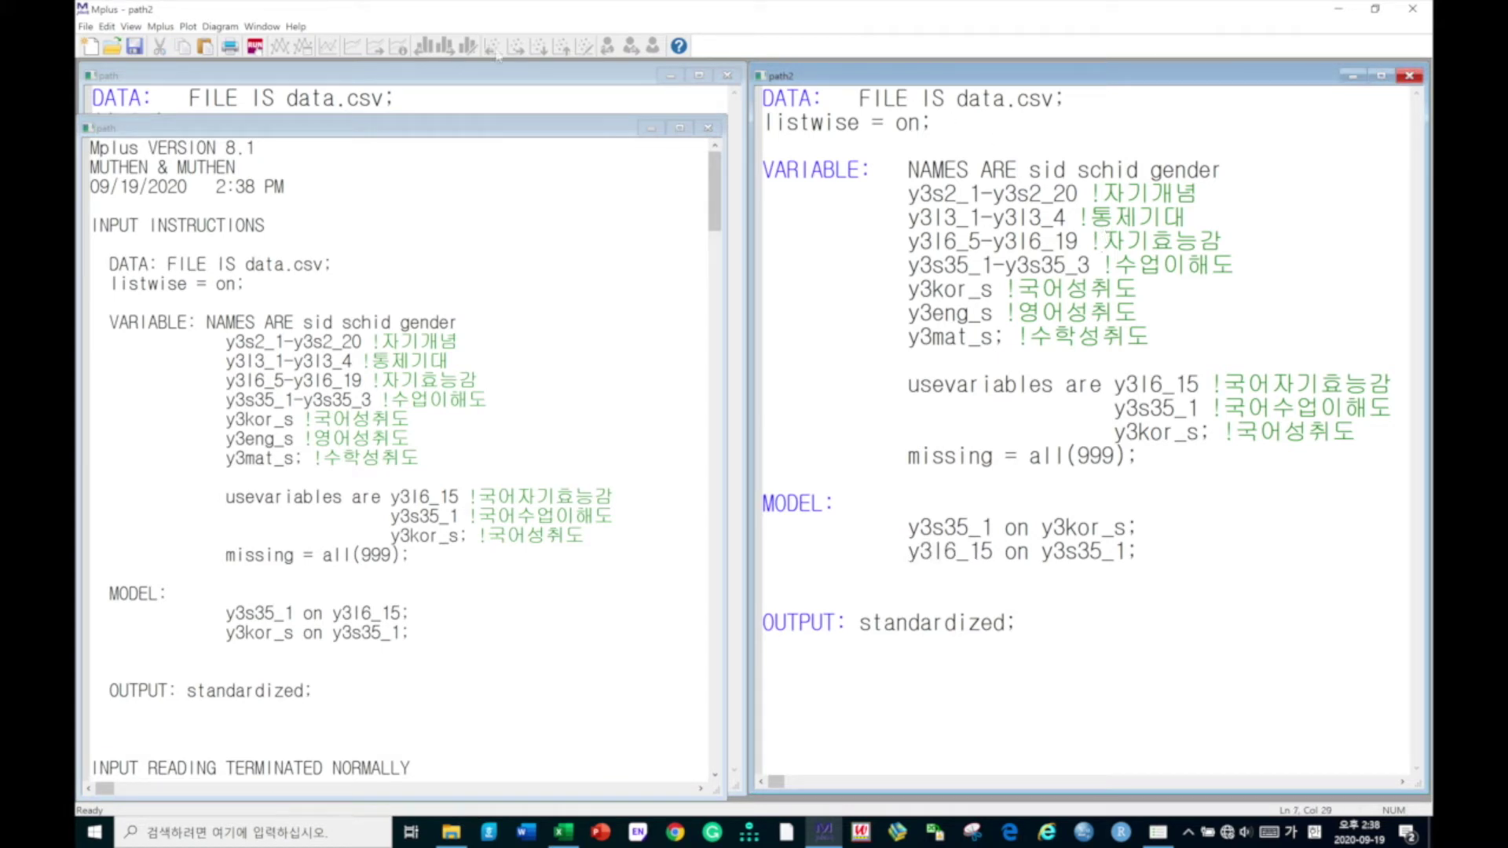
pyautogui.click(253, 49)
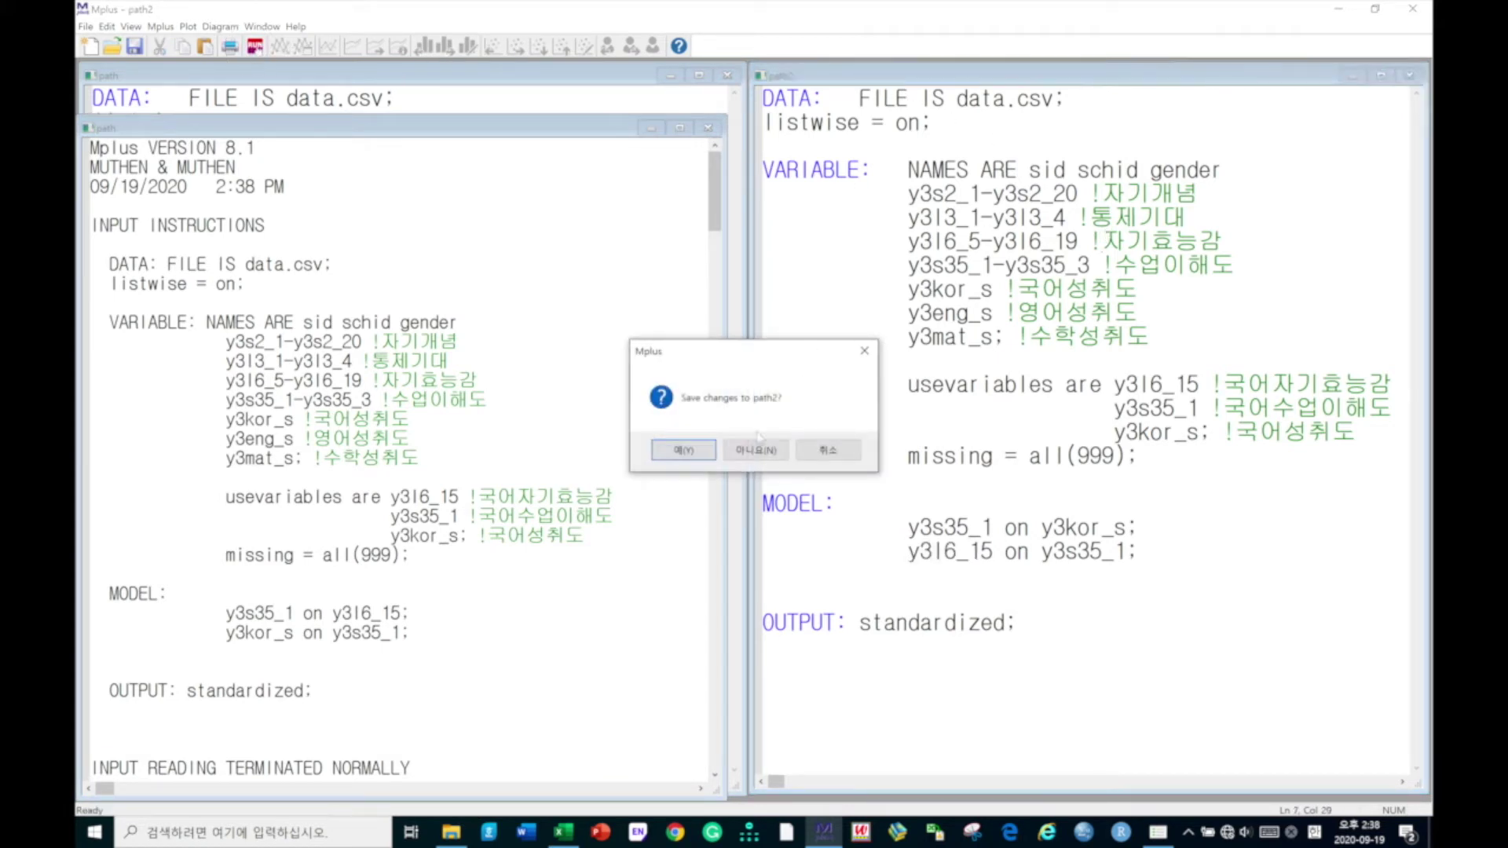
pyautogui.click(683, 450)
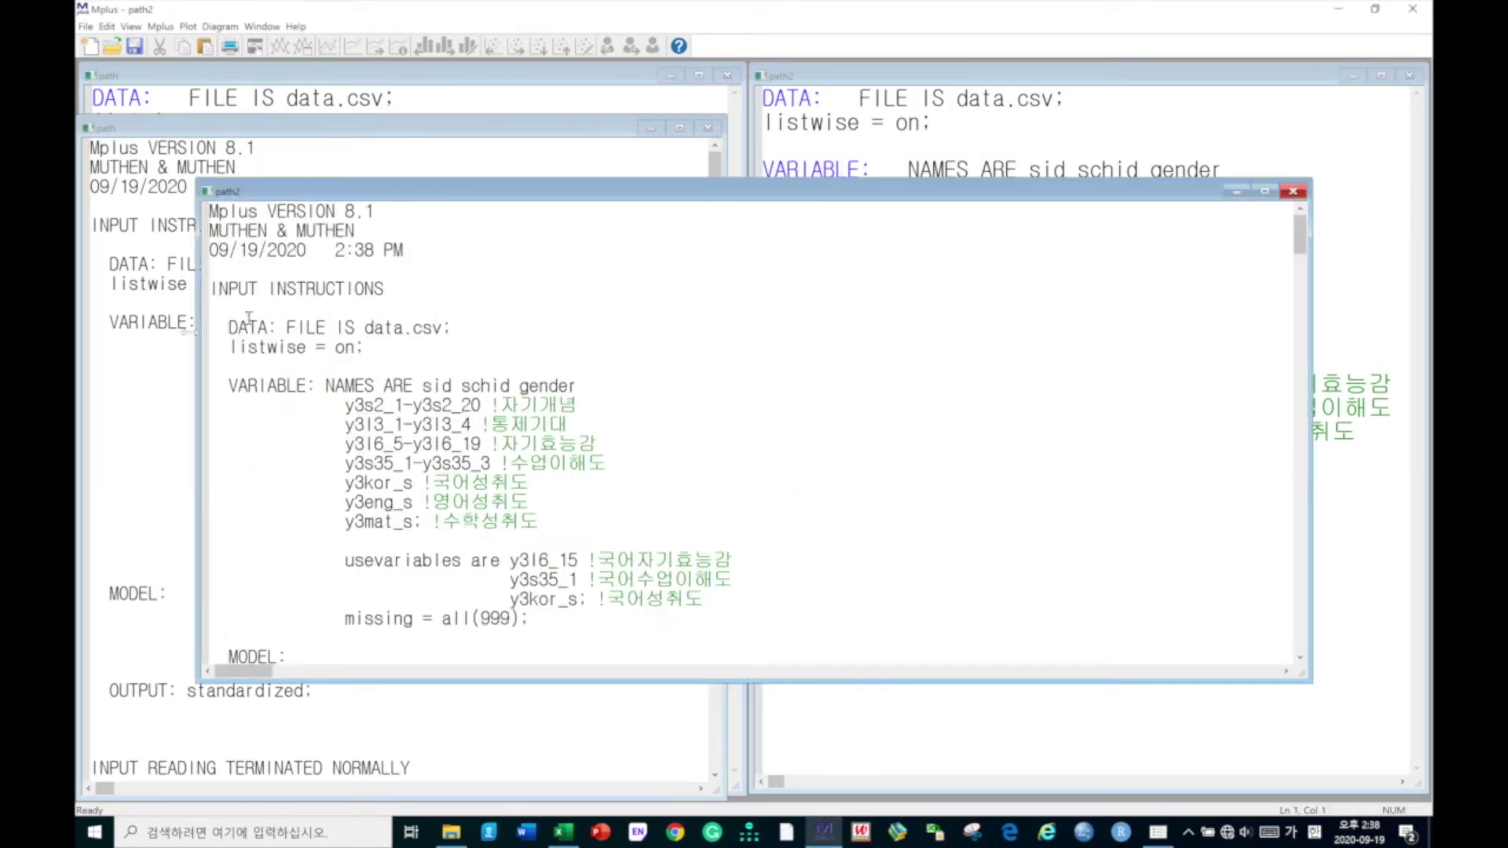
# Resize and move the path2 output window so it sits side by side with the path output.
pyautogui.moveTo(197, 341); pyautogui.dragTo(669, 338)
pyautogui.moveTo(811, 196); pyautogui.dragTo(902, 140)
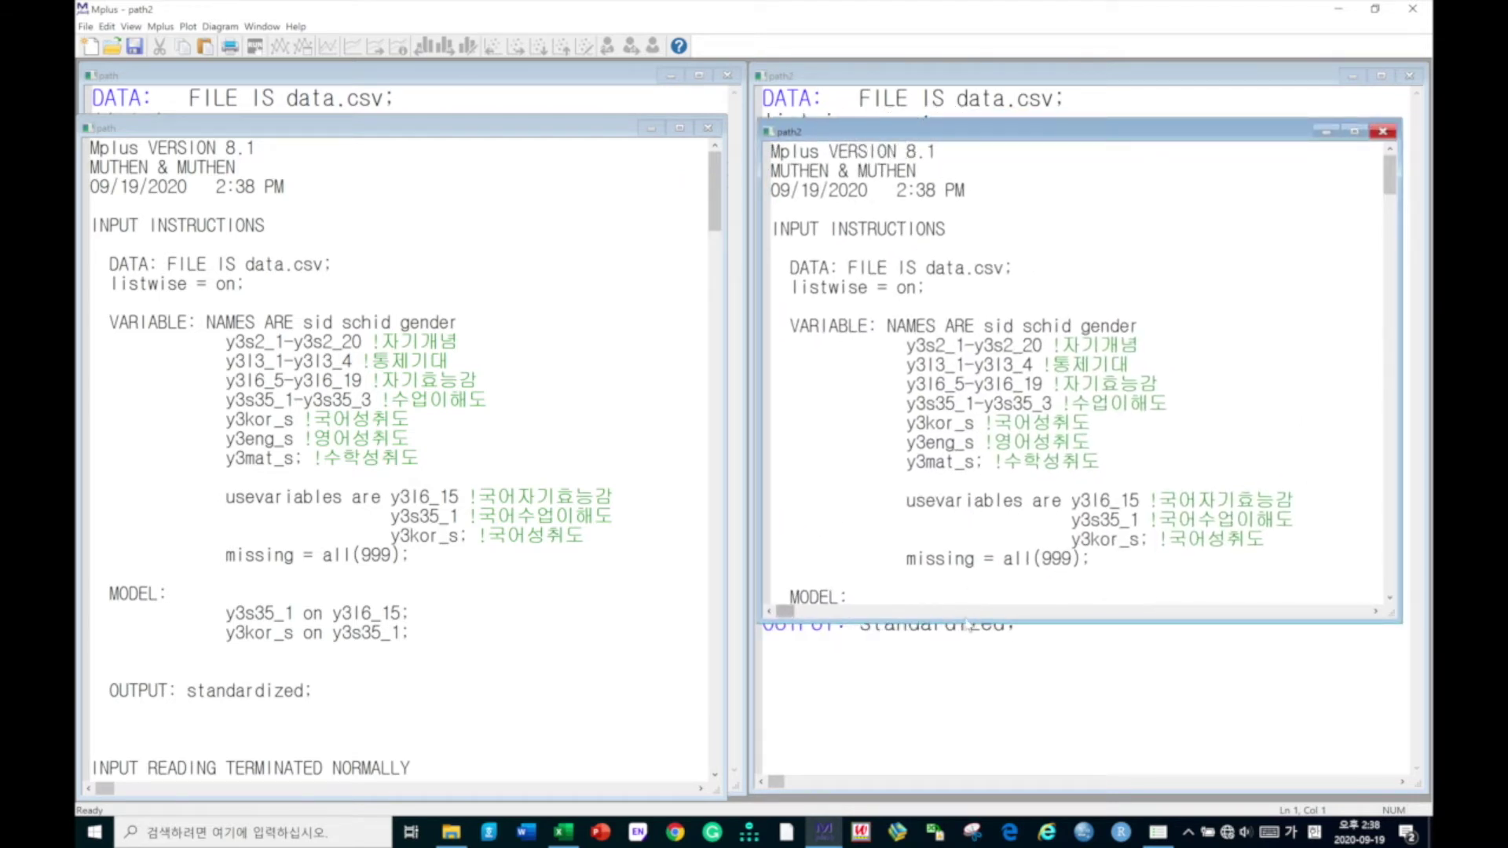
pyautogui.moveTo(968, 622); pyautogui.dragTo(969, 798)
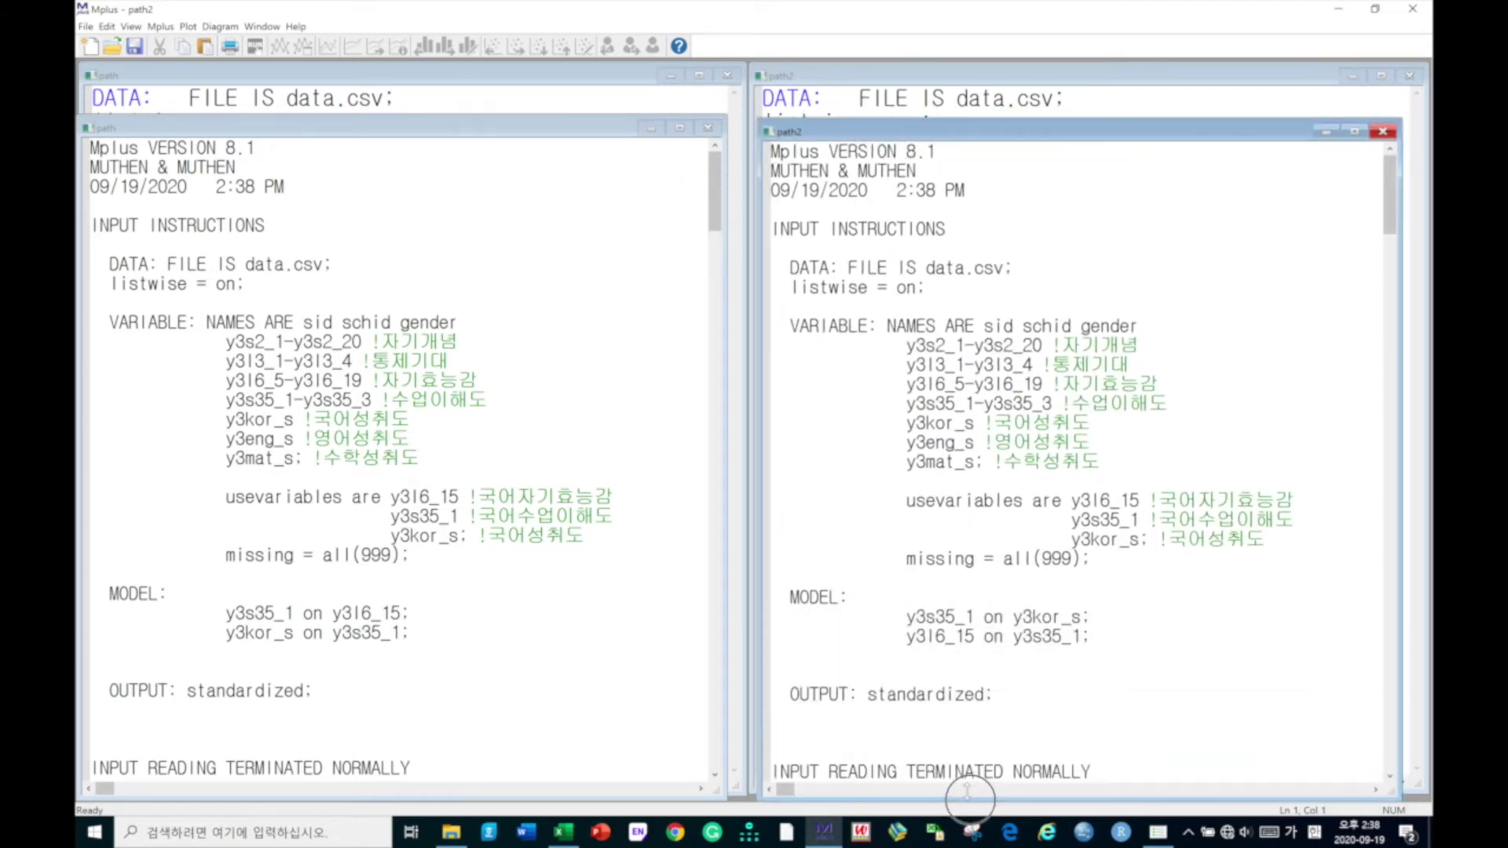
# Review the input instructions in the path output, including the listwise = on line.
pyautogui.click(375, 501)
pyautogui.scroll(-12, 448, 464)
pyautogui.scroll(8, 444, 444)
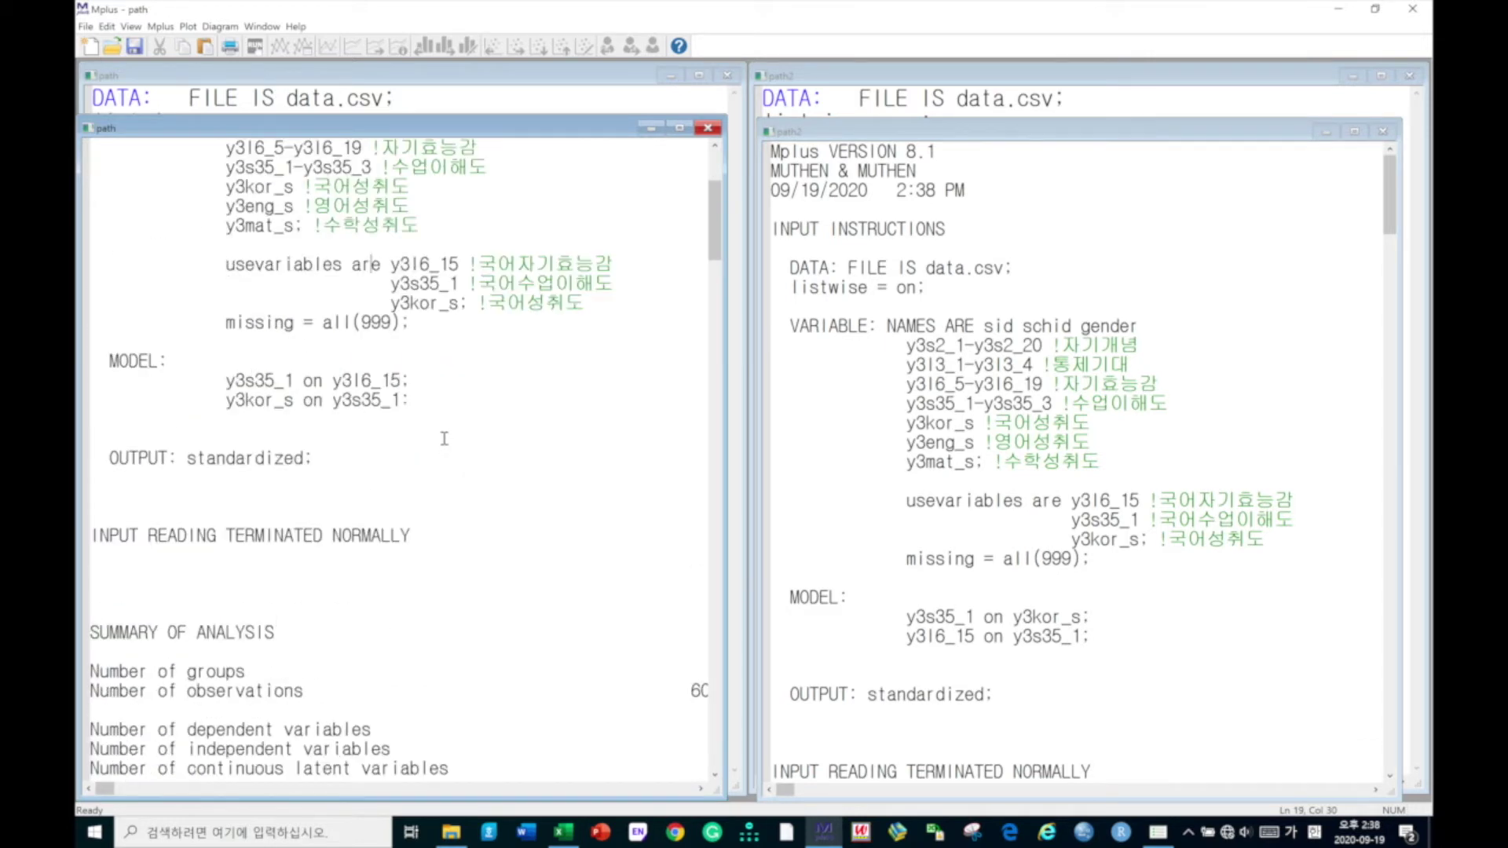
pyautogui.scroll(-3, 444, 435)
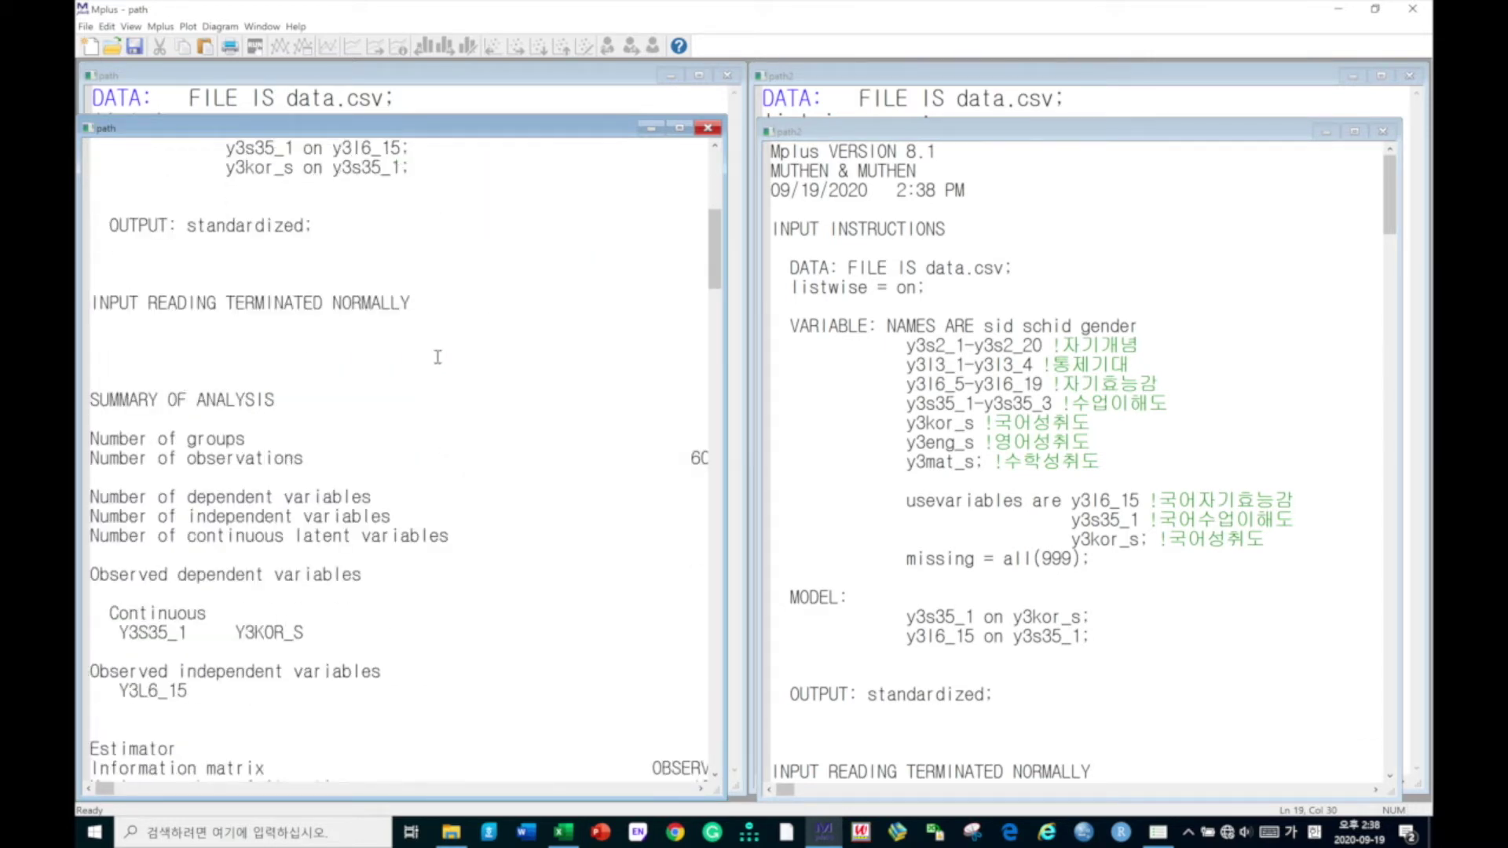
pyautogui.scroll(7, 436, 357)
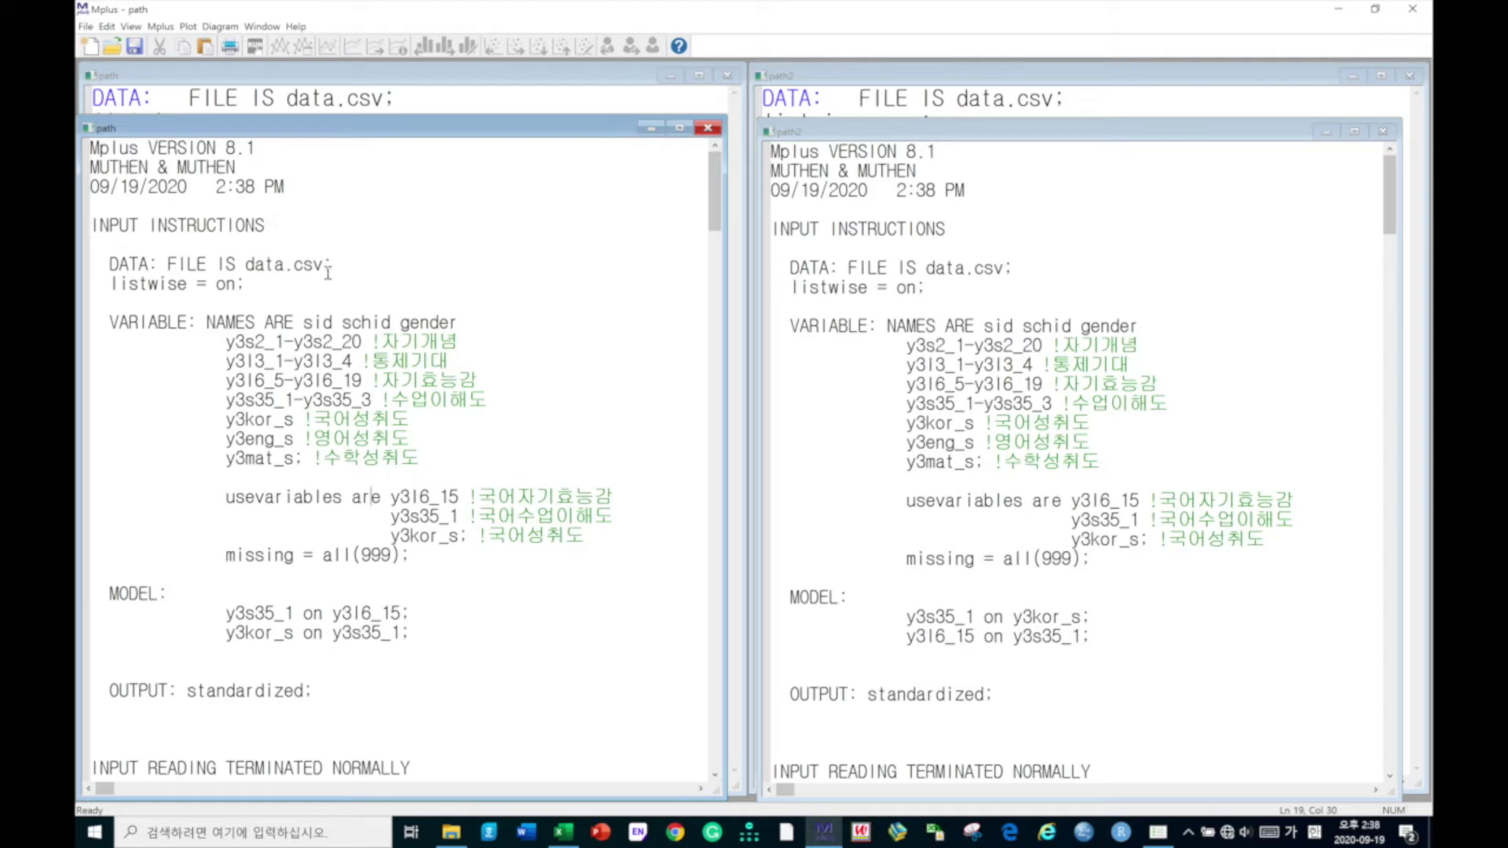
pyautogui.moveTo(257, 288); pyautogui.dragTo(81, 284)
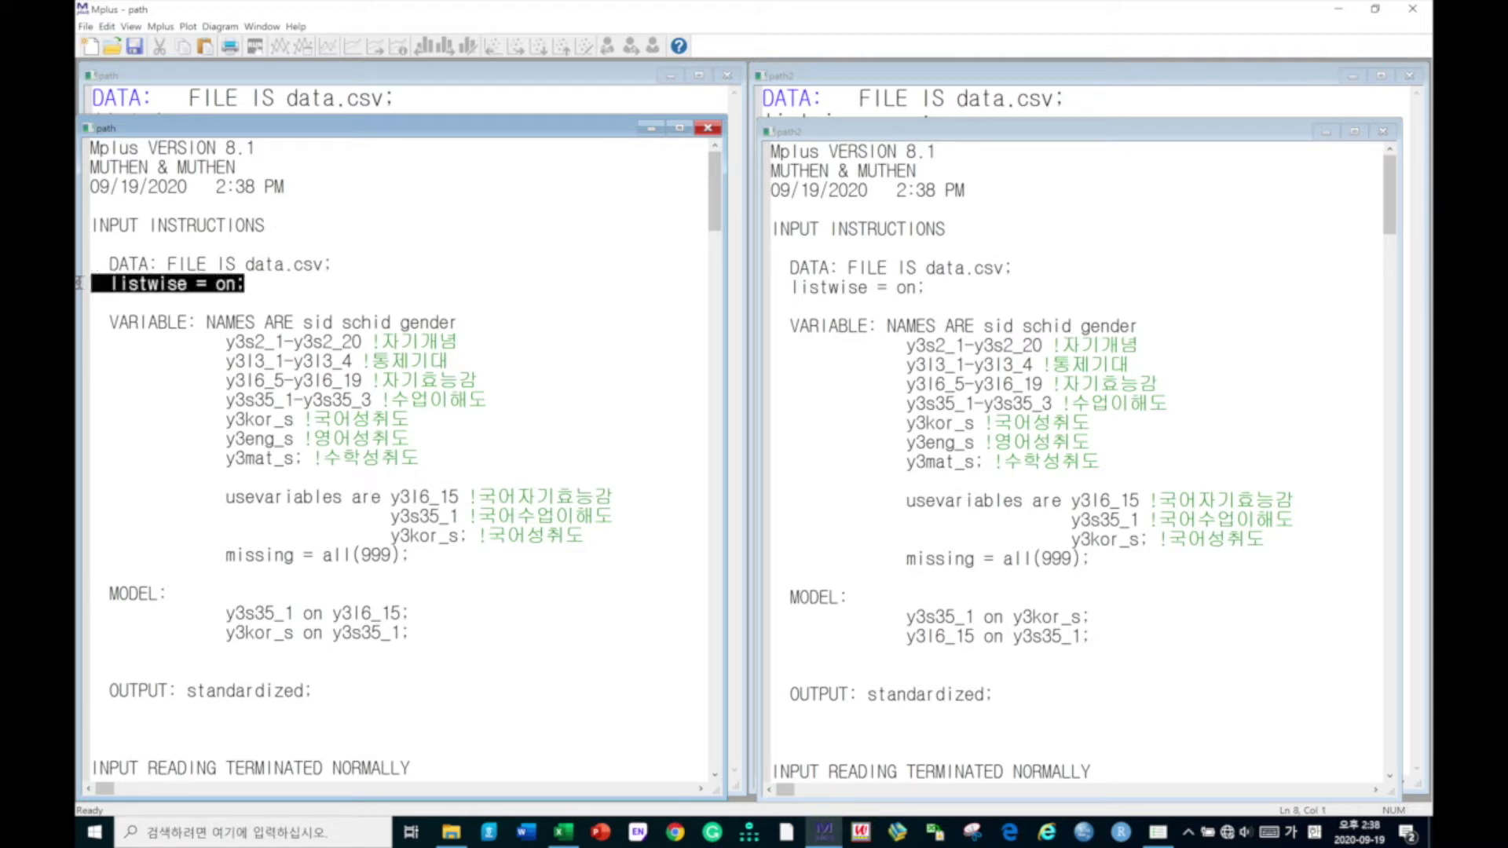
pyautogui.click(409, 300)
# Examine the summary of analysis and the univariate sample statistics in the path output.
pyautogui.scroll(-6, 437, 340)
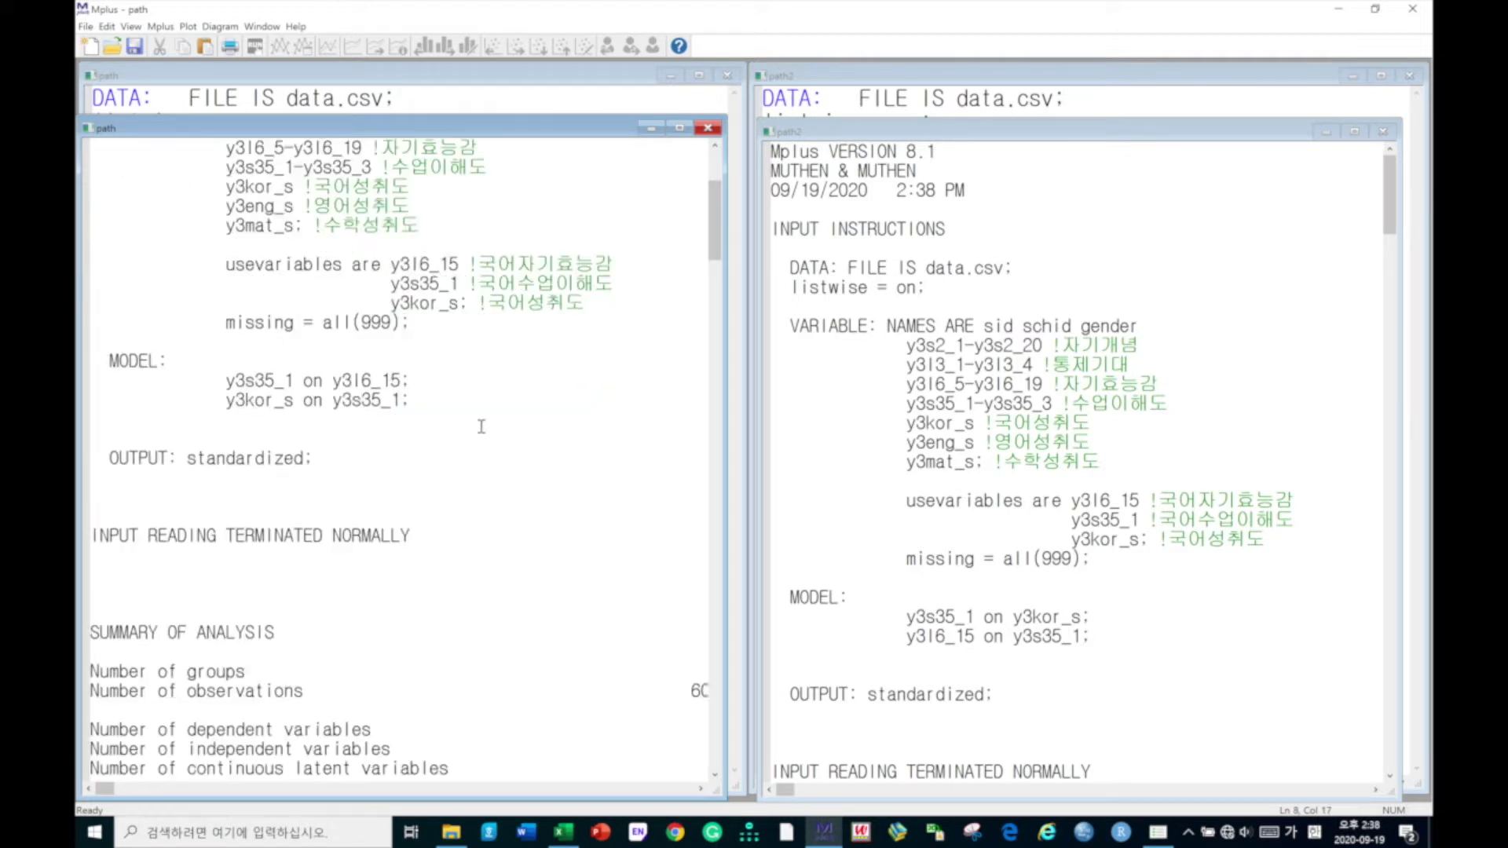
pyautogui.scroll(-15, 445, 424)
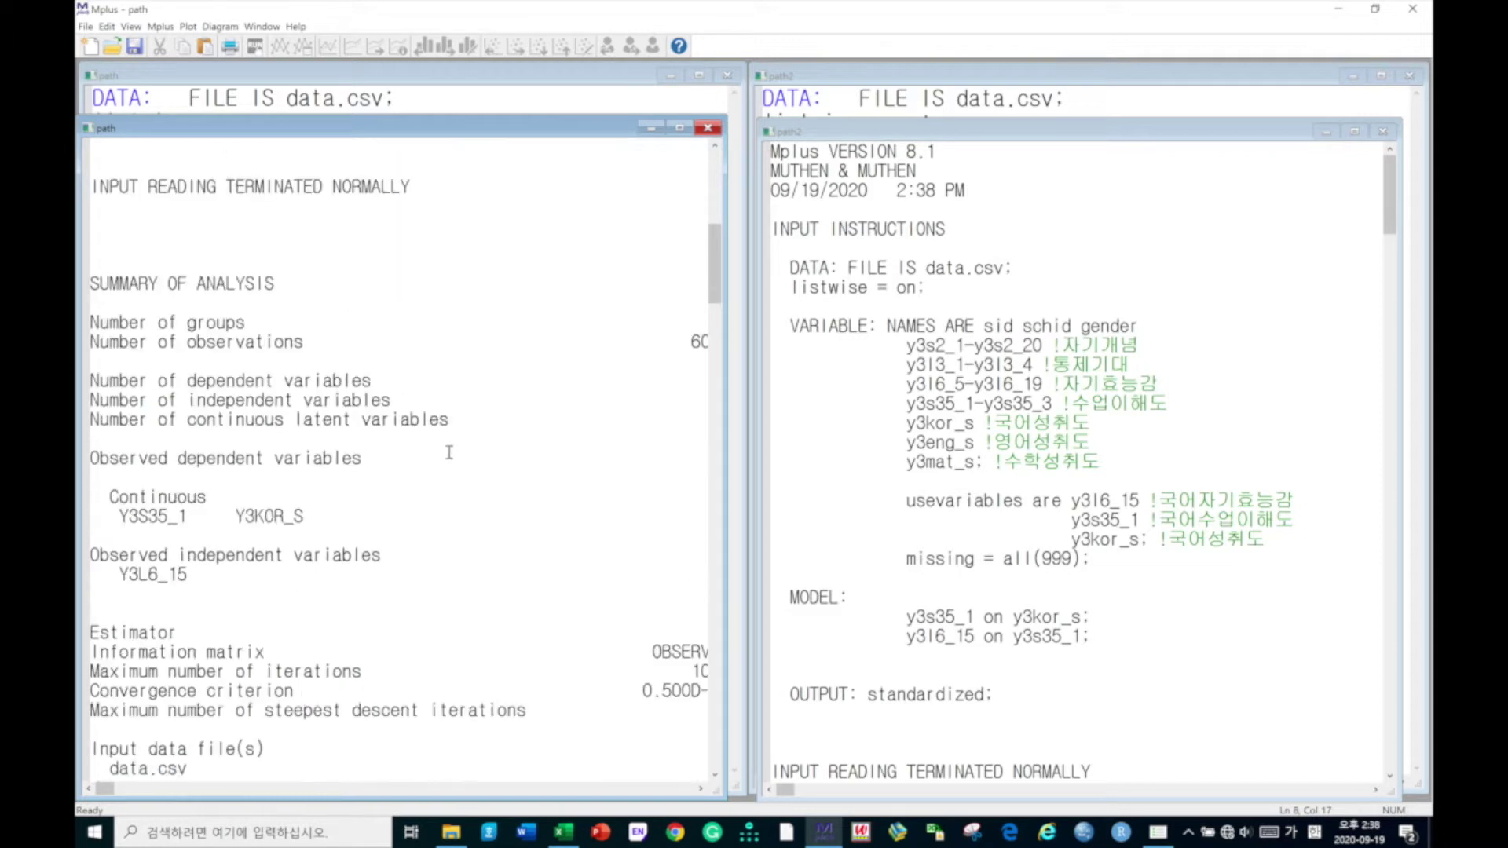
pyautogui.scroll(-6, 482, 440)
pyautogui.scroll(4, 482, 436)
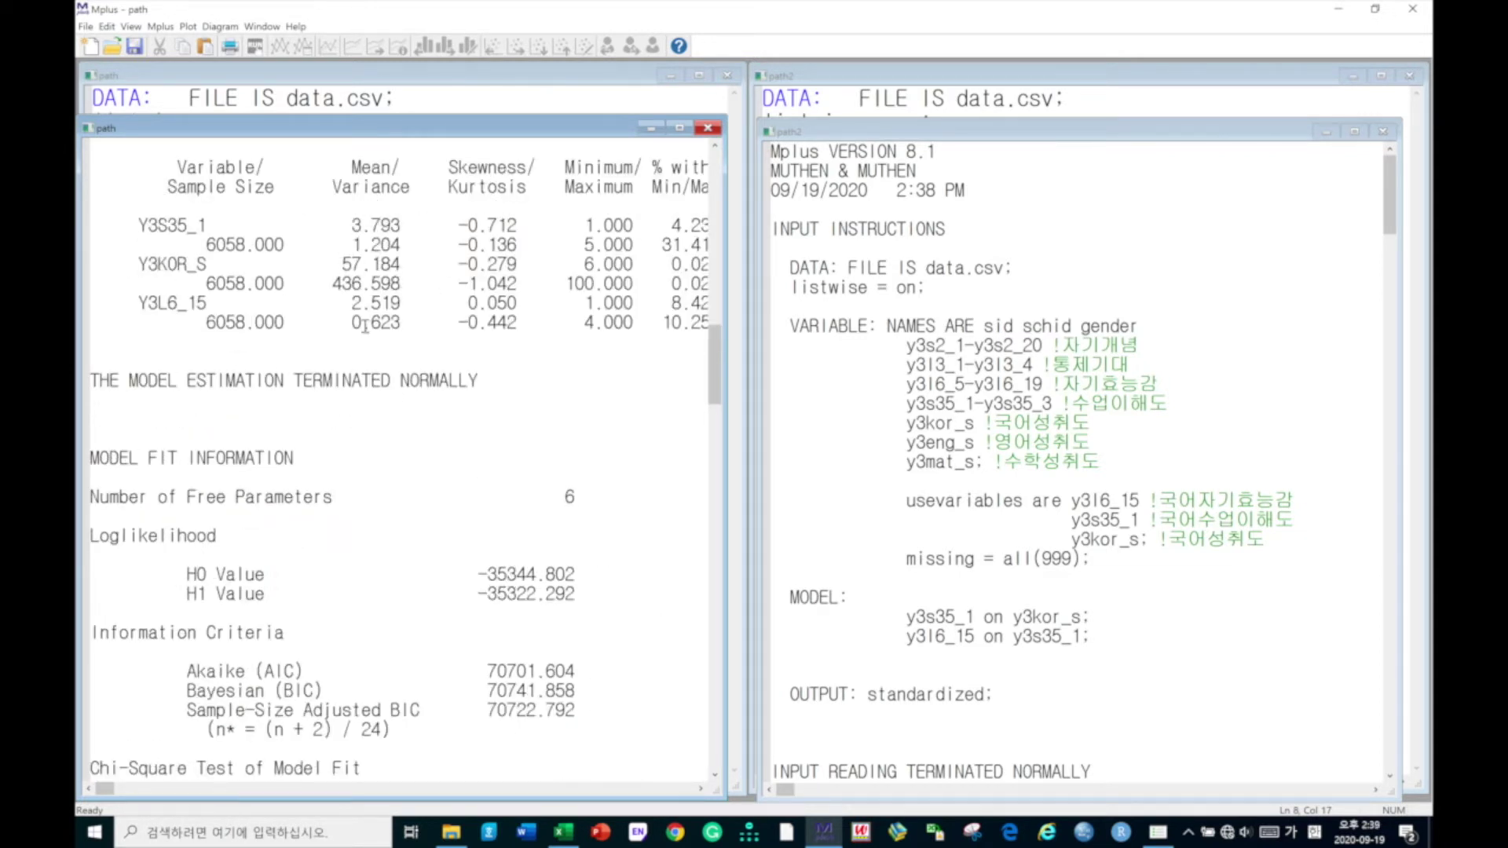
pyautogui.scroll(2, 479, 283)
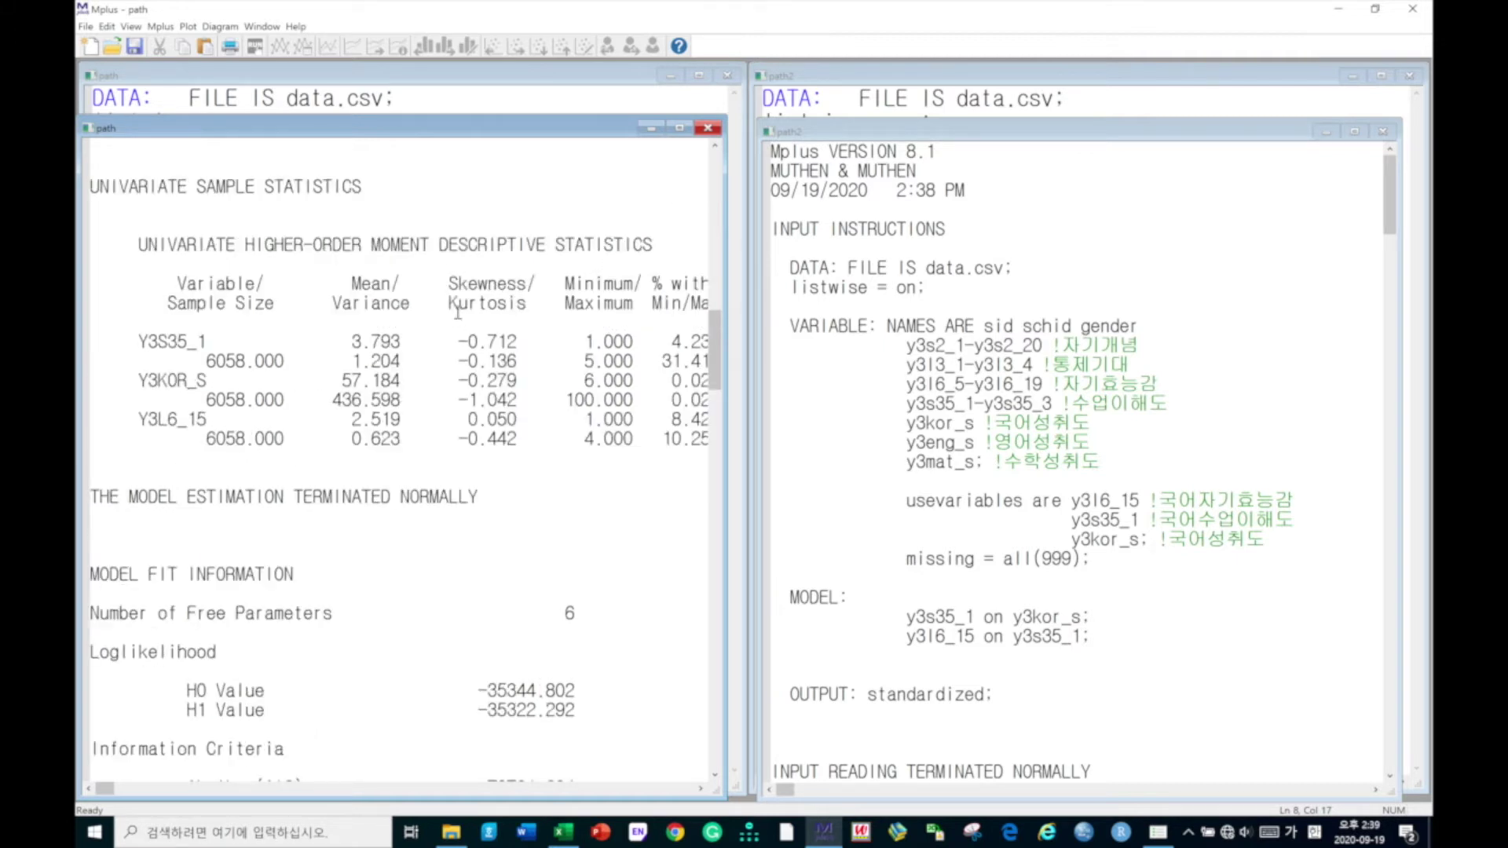
# Examine the path output's model fit information, from the chi-square test through RMSEA and CFI/TLI to the baseline model test.
pyautogui.scroll(-6, 532, 565)
pyautogui.scroll(-6, 542, 553)
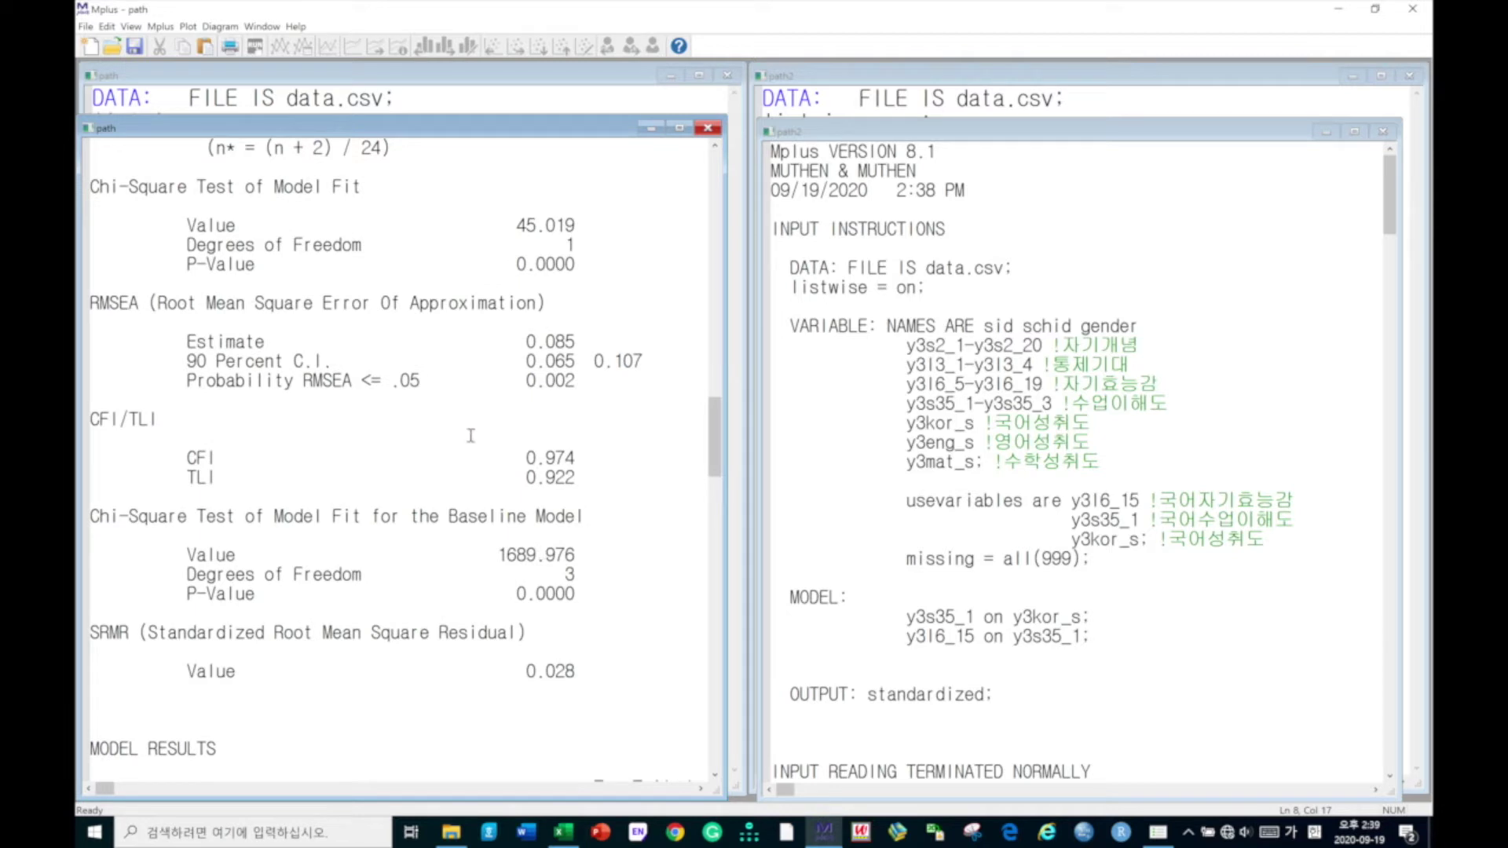
pyautogui.moveTo(93, 186); pyautogui.dragTo(661, 598)
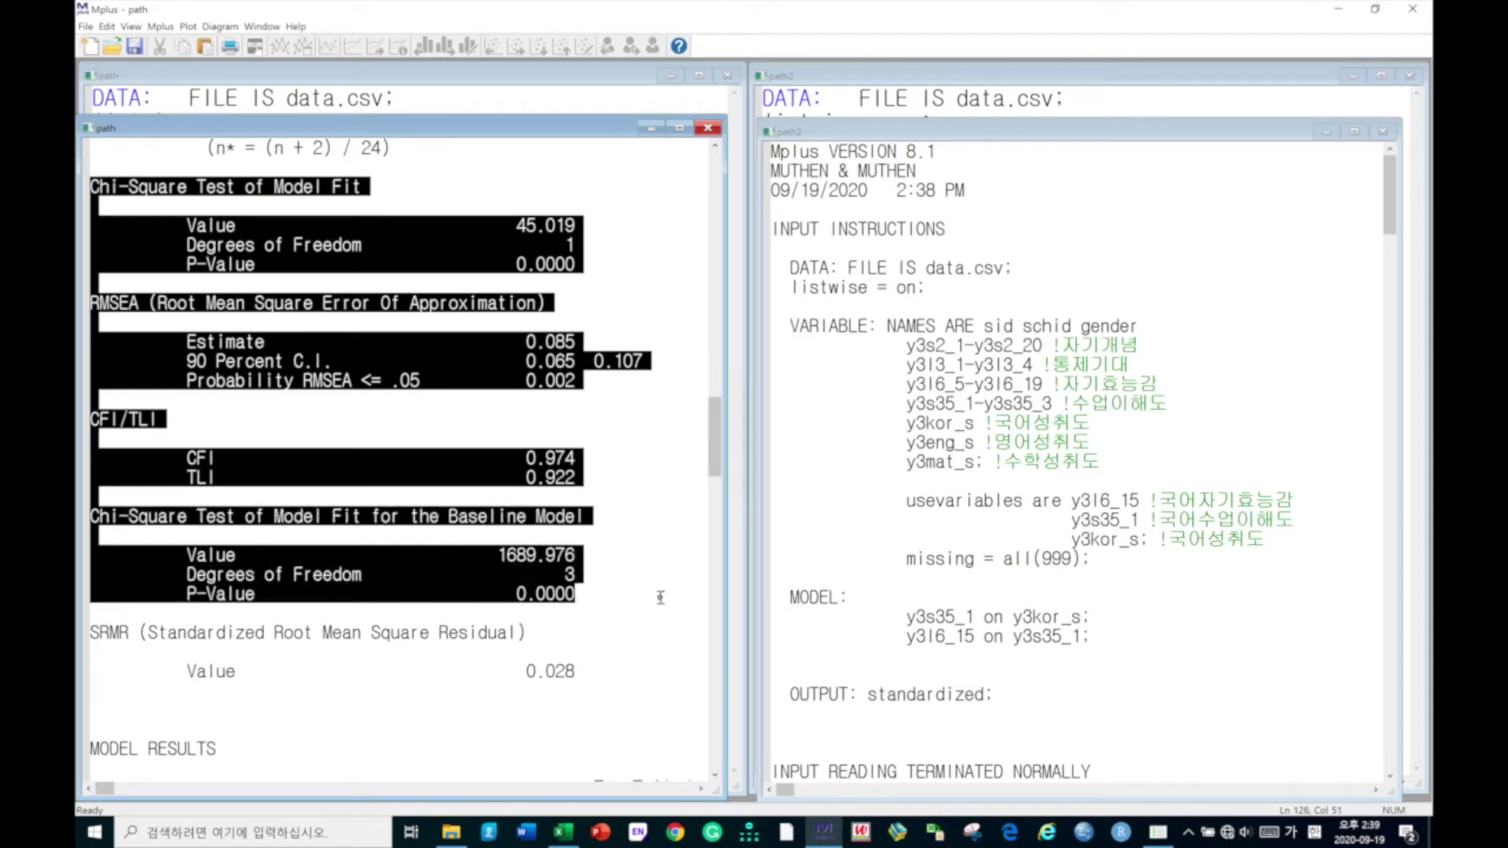
# Bring the path2 output to its fit indices and align the path output with it to compare model fit.
pyautogui.click(955, 444)
pyautogui.scroll(-17, 966, 418)
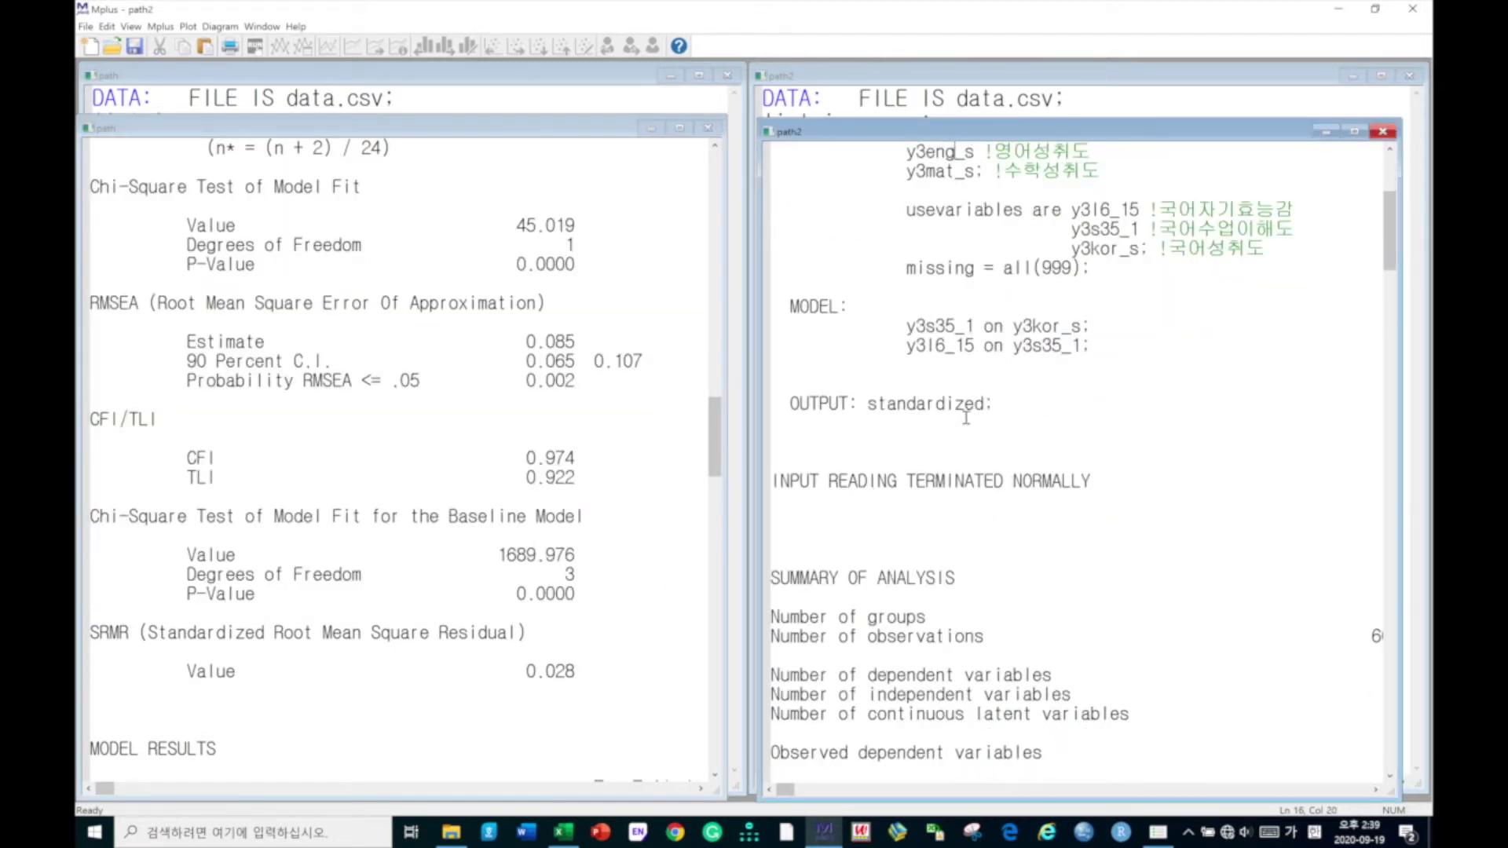
pyautogui.scroll(-14, 966, 412)
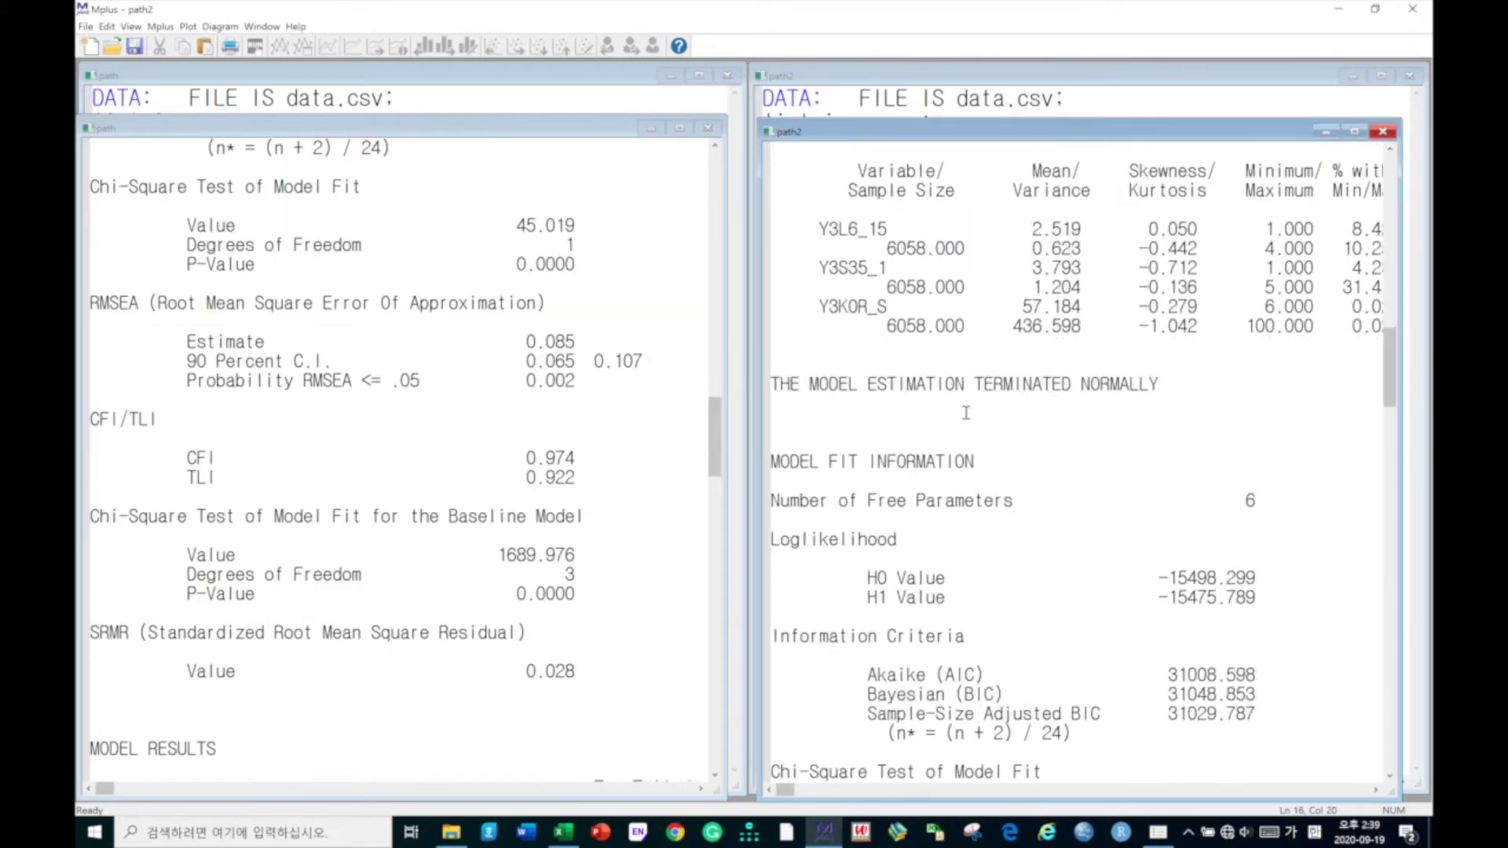
pyautogui.scroll(-2, 966, 414)
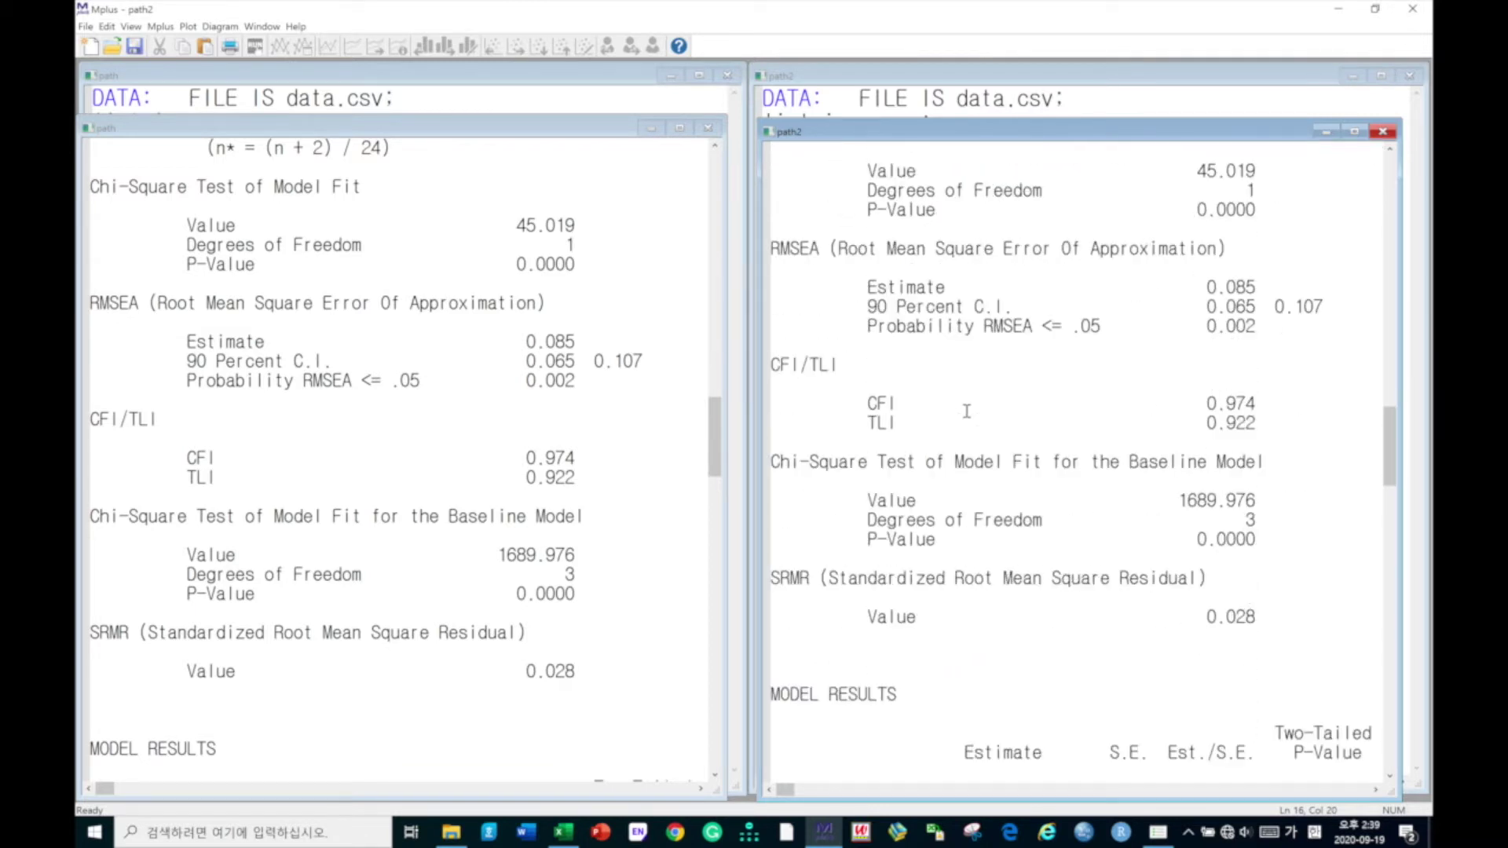
pyautogui.scroll(-2, 483, 258)
pyautogui.scroll(2, 483, 258)
pyautogui.click(570, 267)
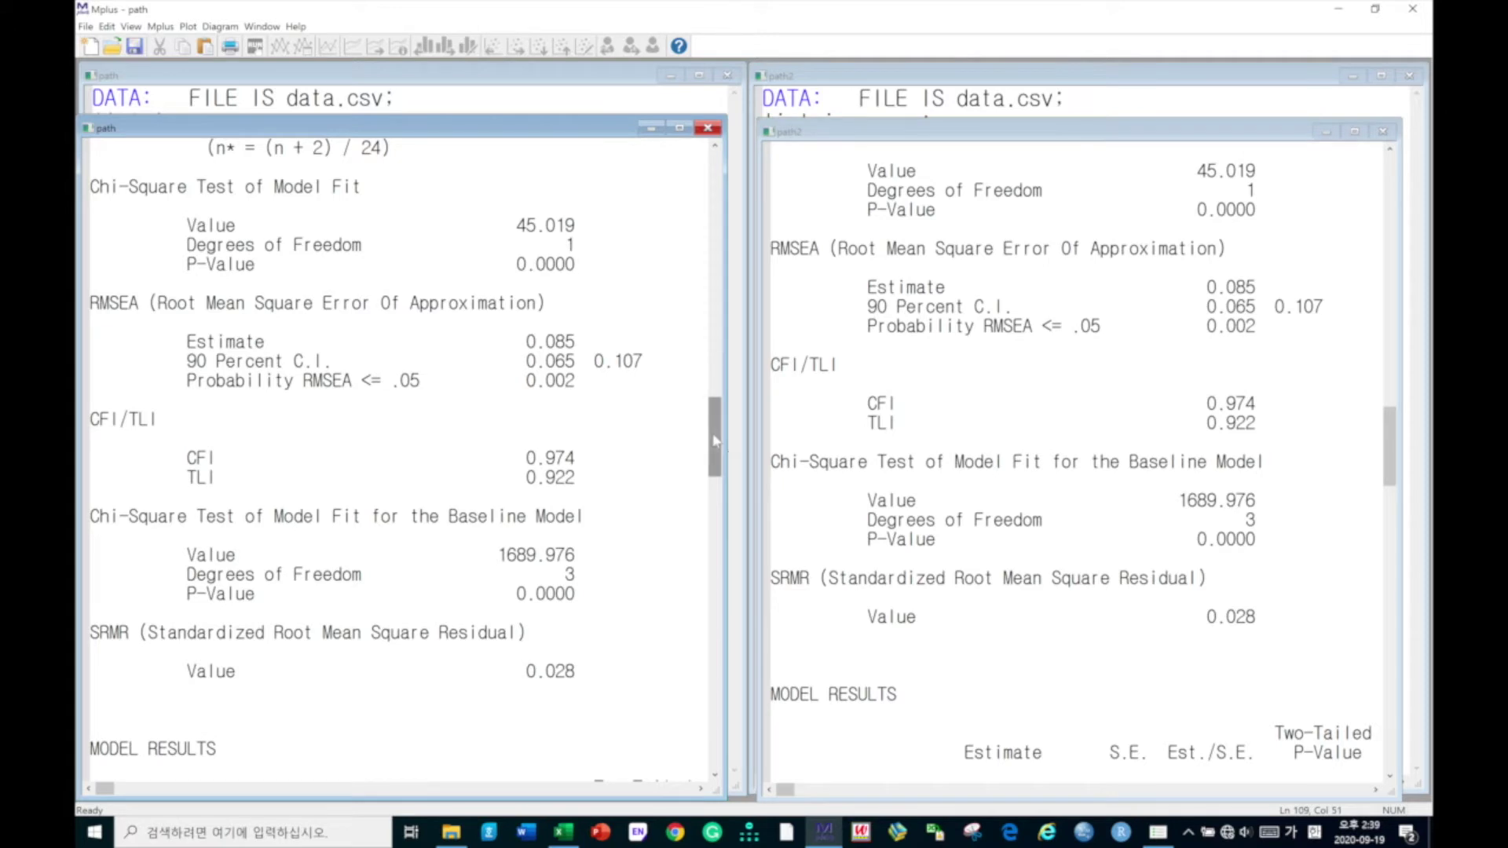
pyautogui.moveTo(715, 438); pyautogui.dragTo(715, 450)
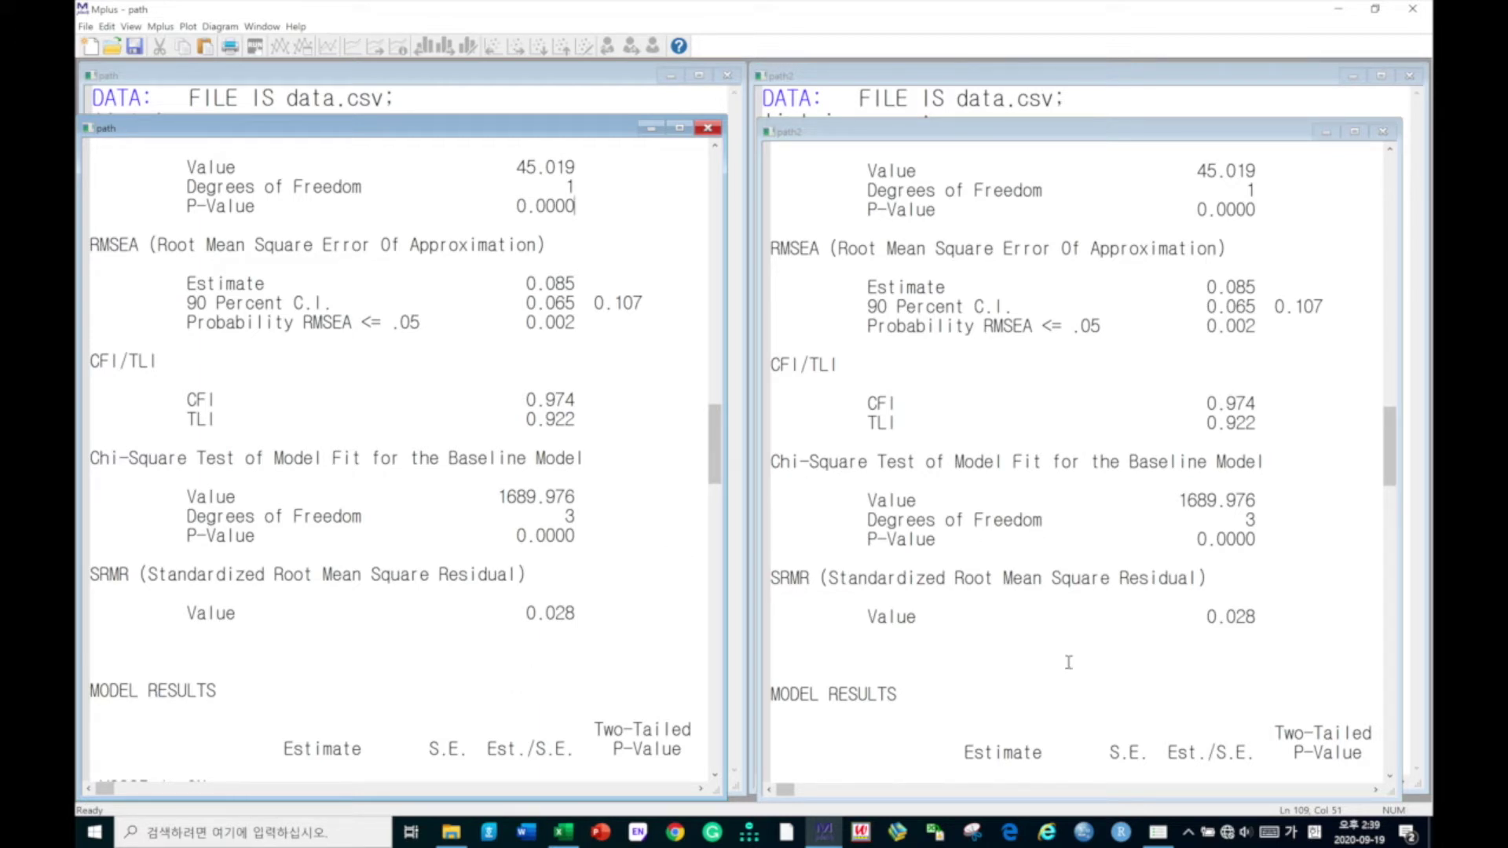
# Compare the unstandardized model results of both outputs, focusing on the estimate between Y3L6_15 and Y3S35_1.
pyautogui.scroll(-1, 321, 644)
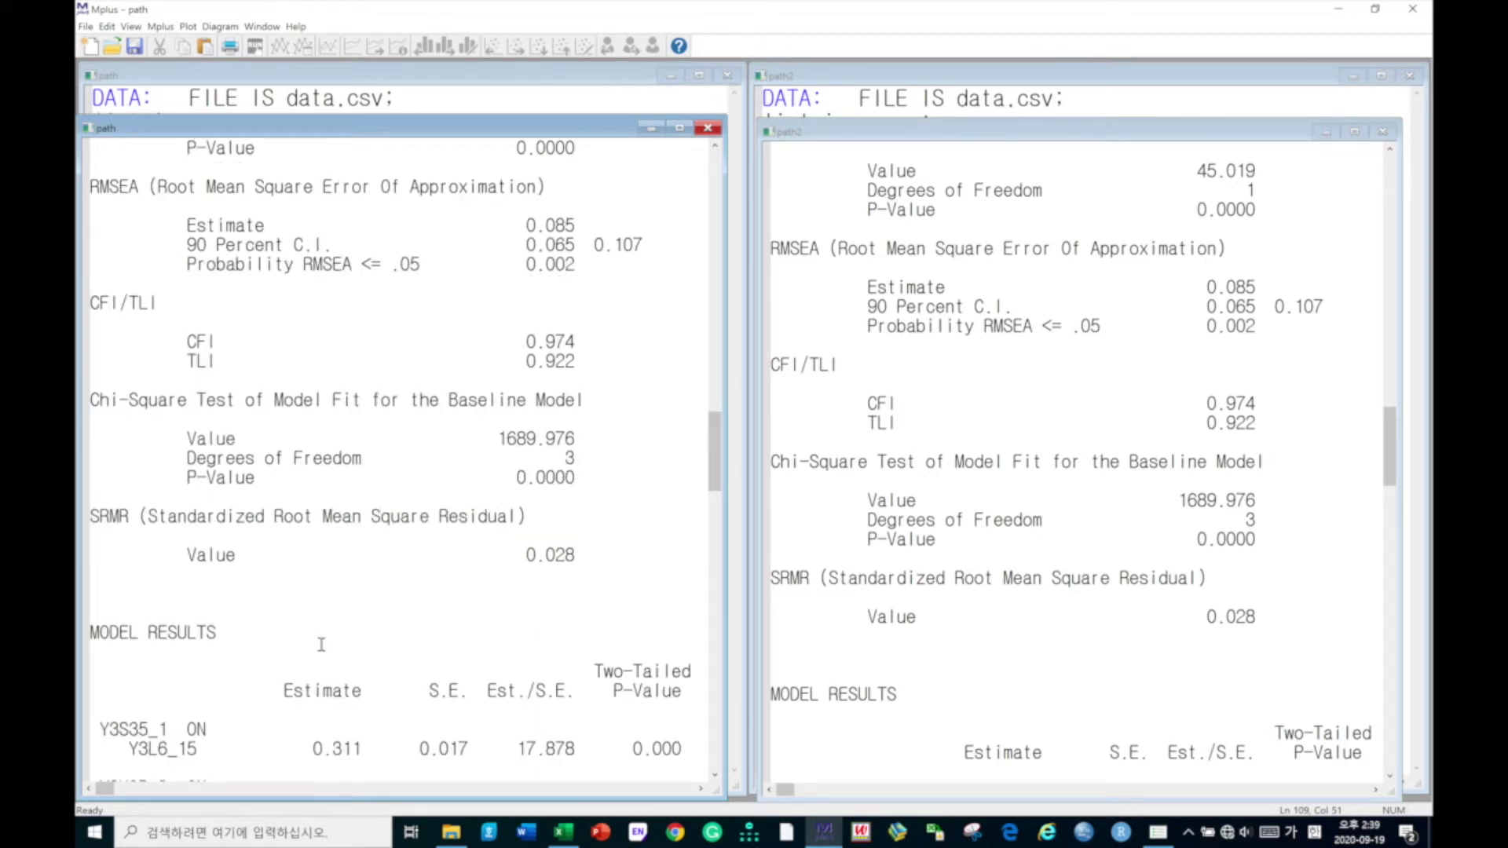
pyautogui.scroll(-2, 321, 644)
pyautogui.scroll(-1, 321, 644)
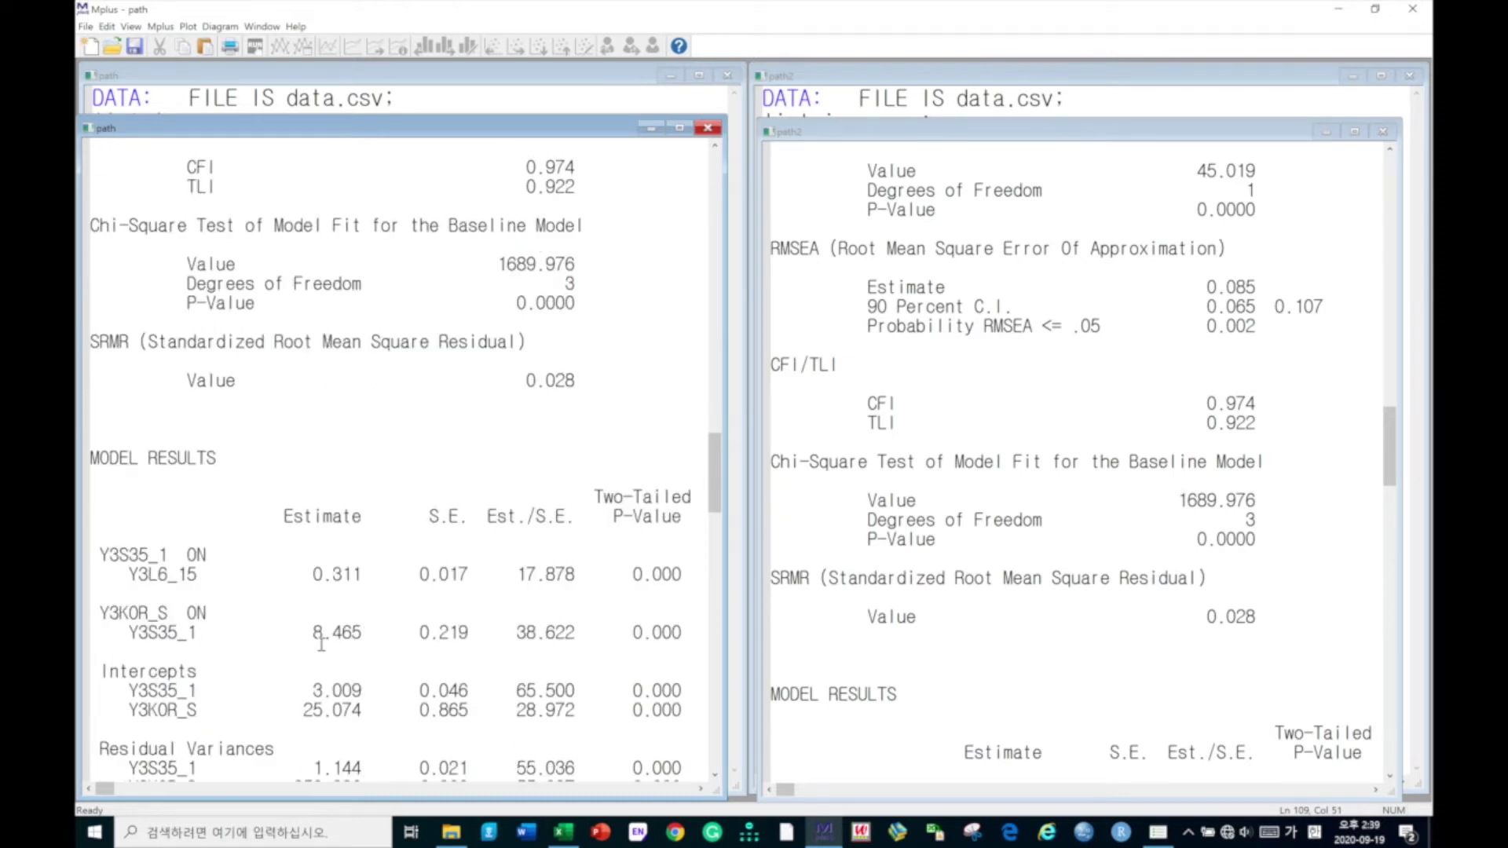
pyautogui.scroll(-7, 321, 644)
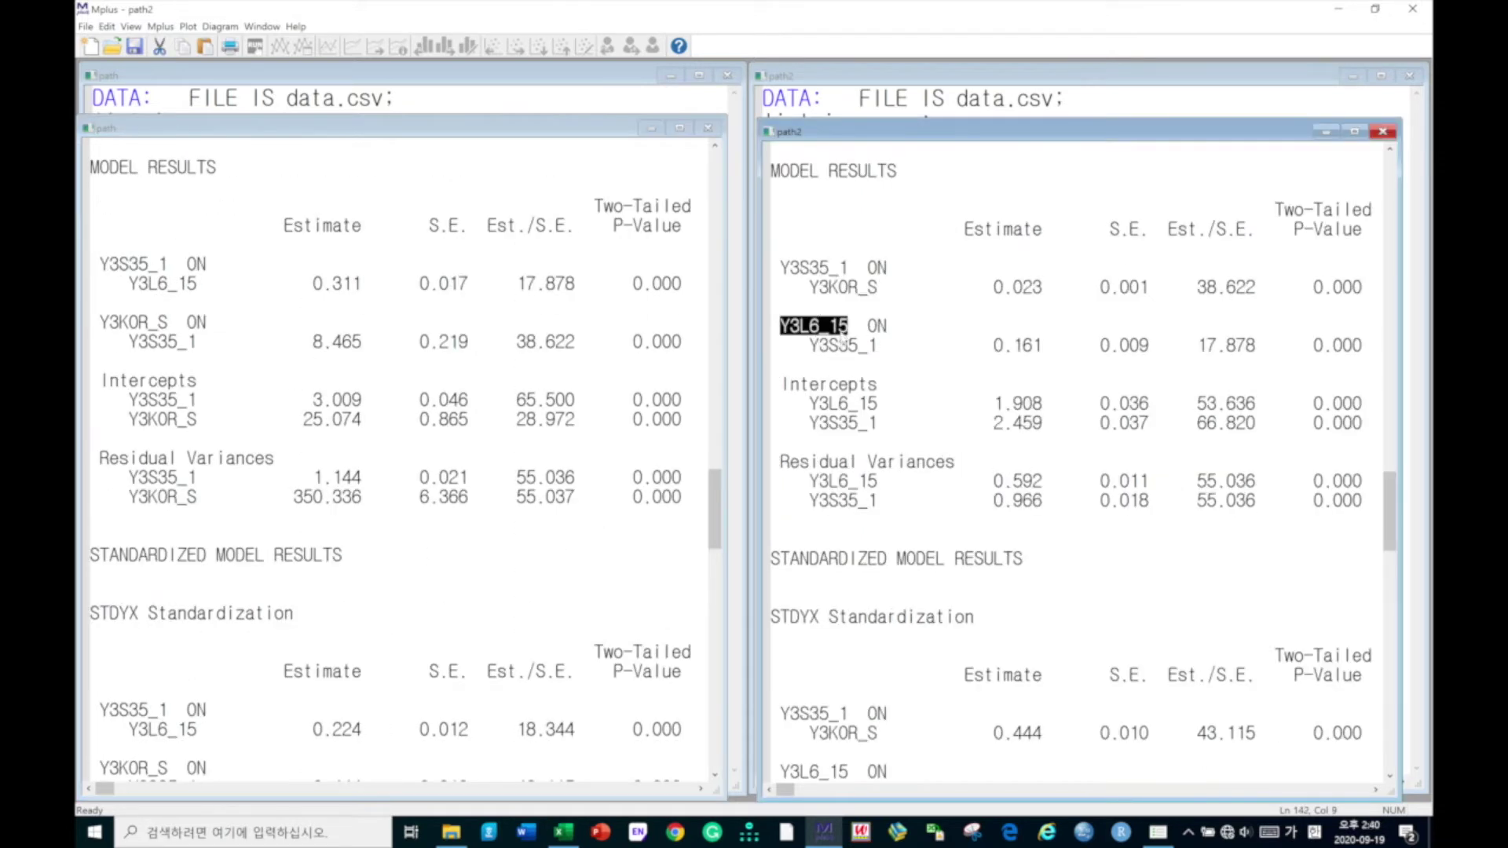
pyautogui.click(839, 330)
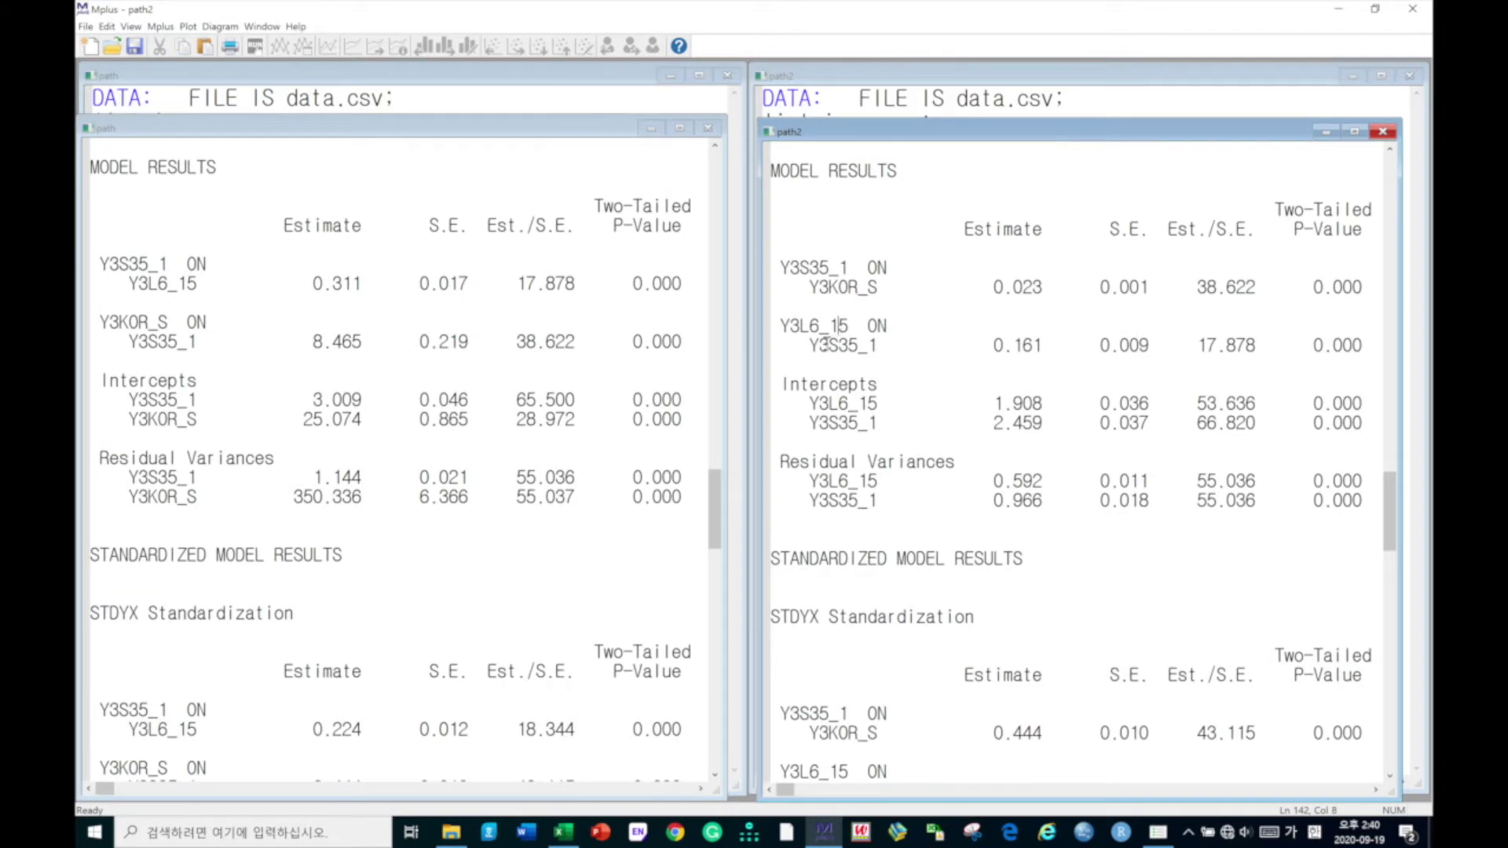
pyautogui.doubleClick(814, 346)
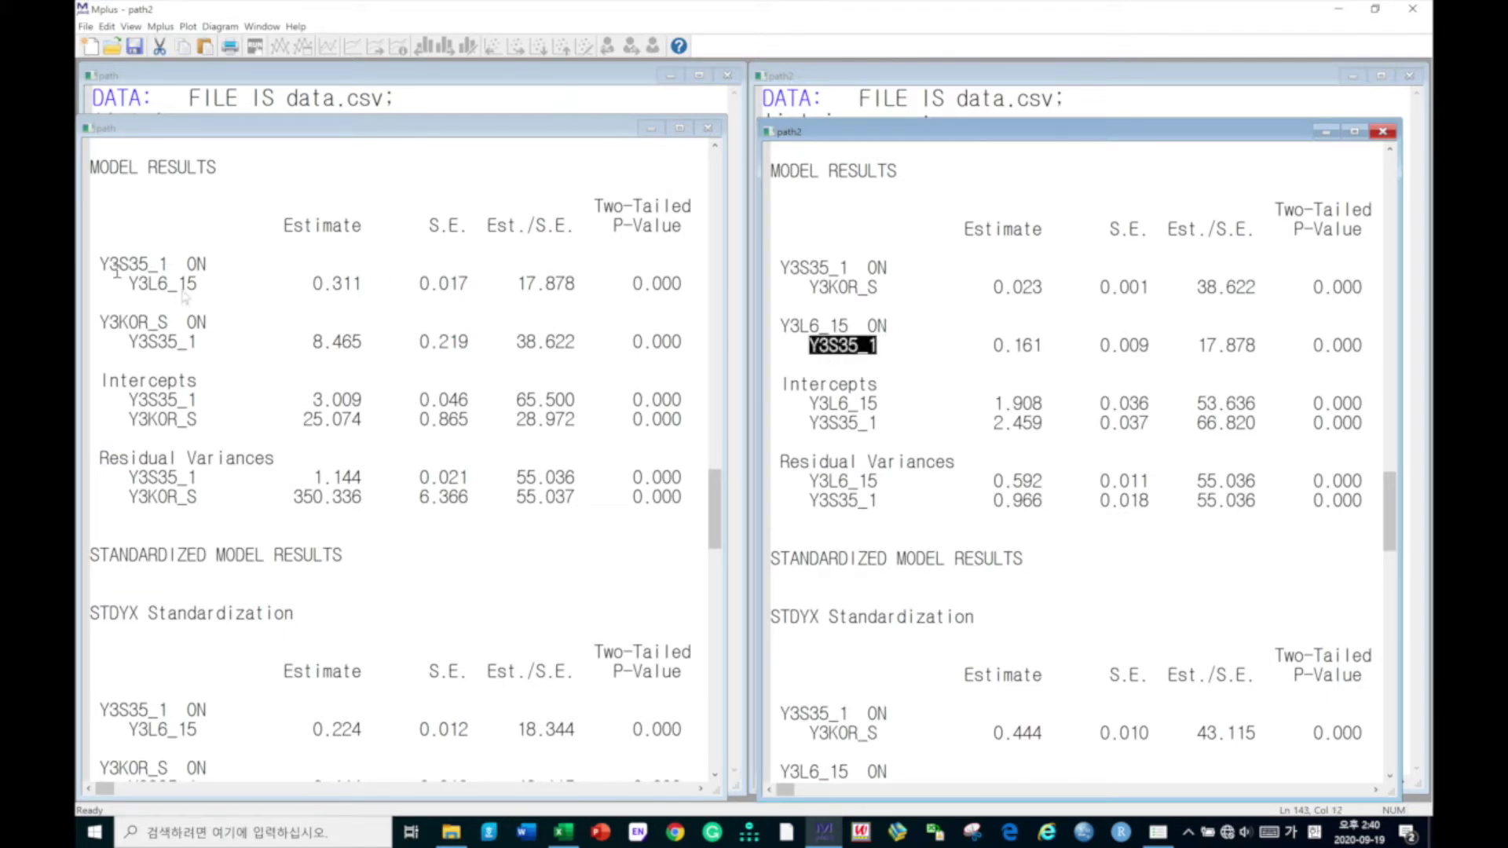
pyautogui.moveTo(984, 346); pyautogui.dragTo(1062, 346)
pyautogui.click(315, 289)
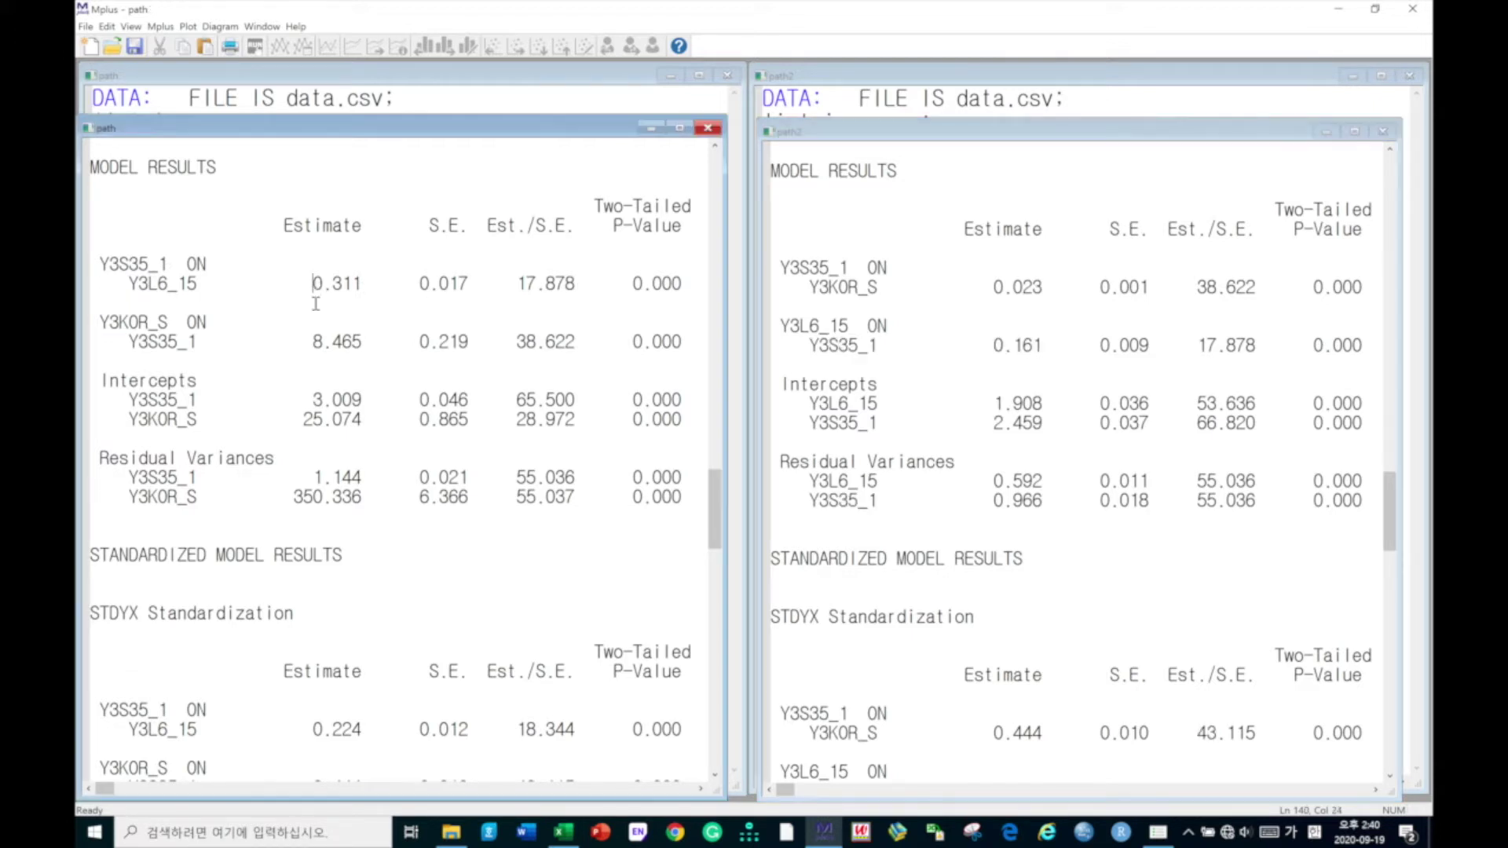
# Compare the STDYX standardized path estimates in the path output with those in the path2 output.
pyautogui.scroll(-8, 325, 523)
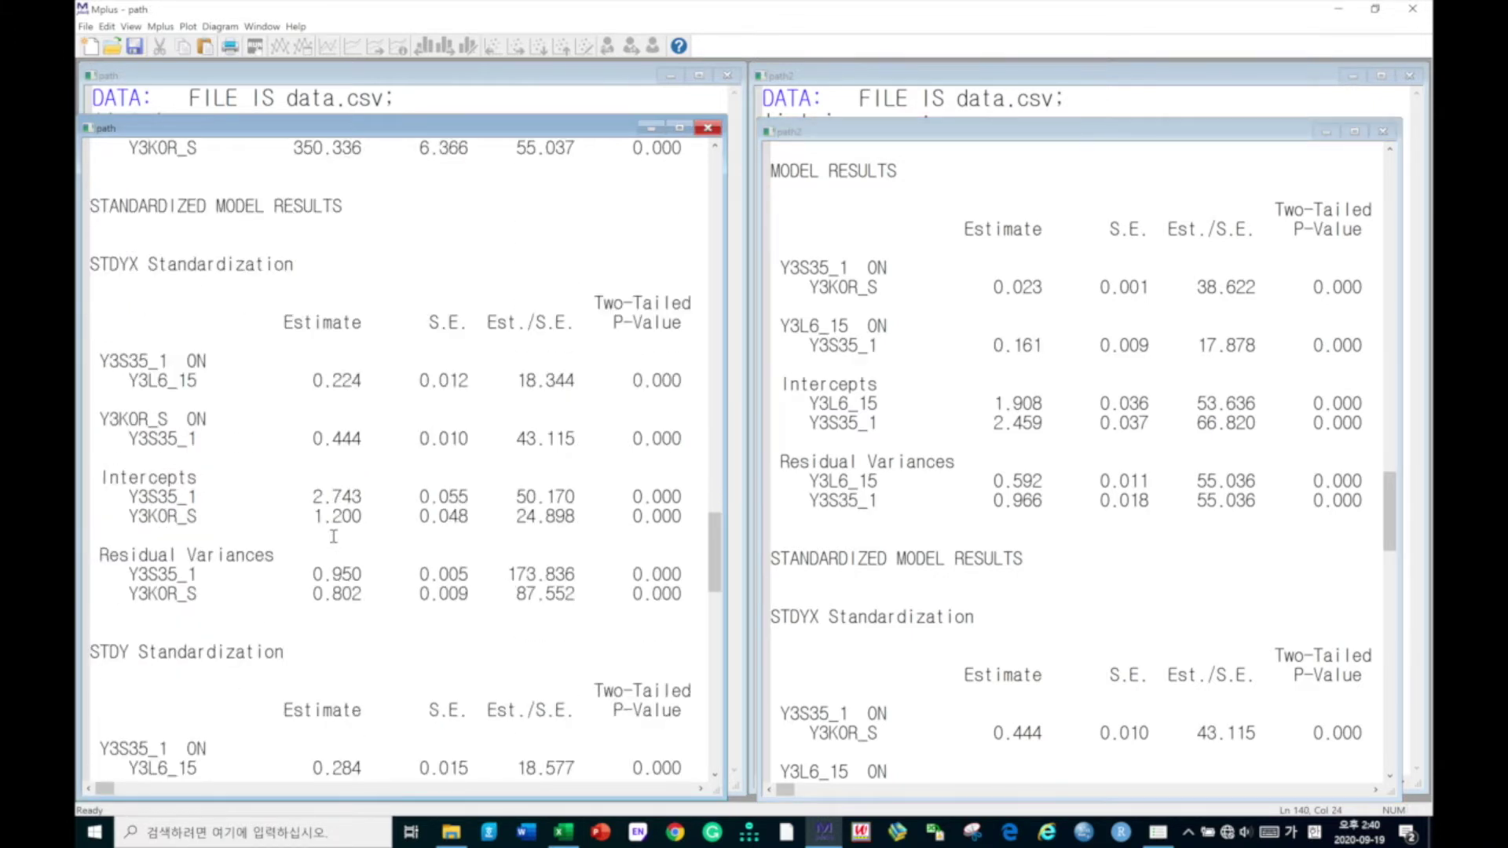
pyautogui.scroll(-8, 935, 555)
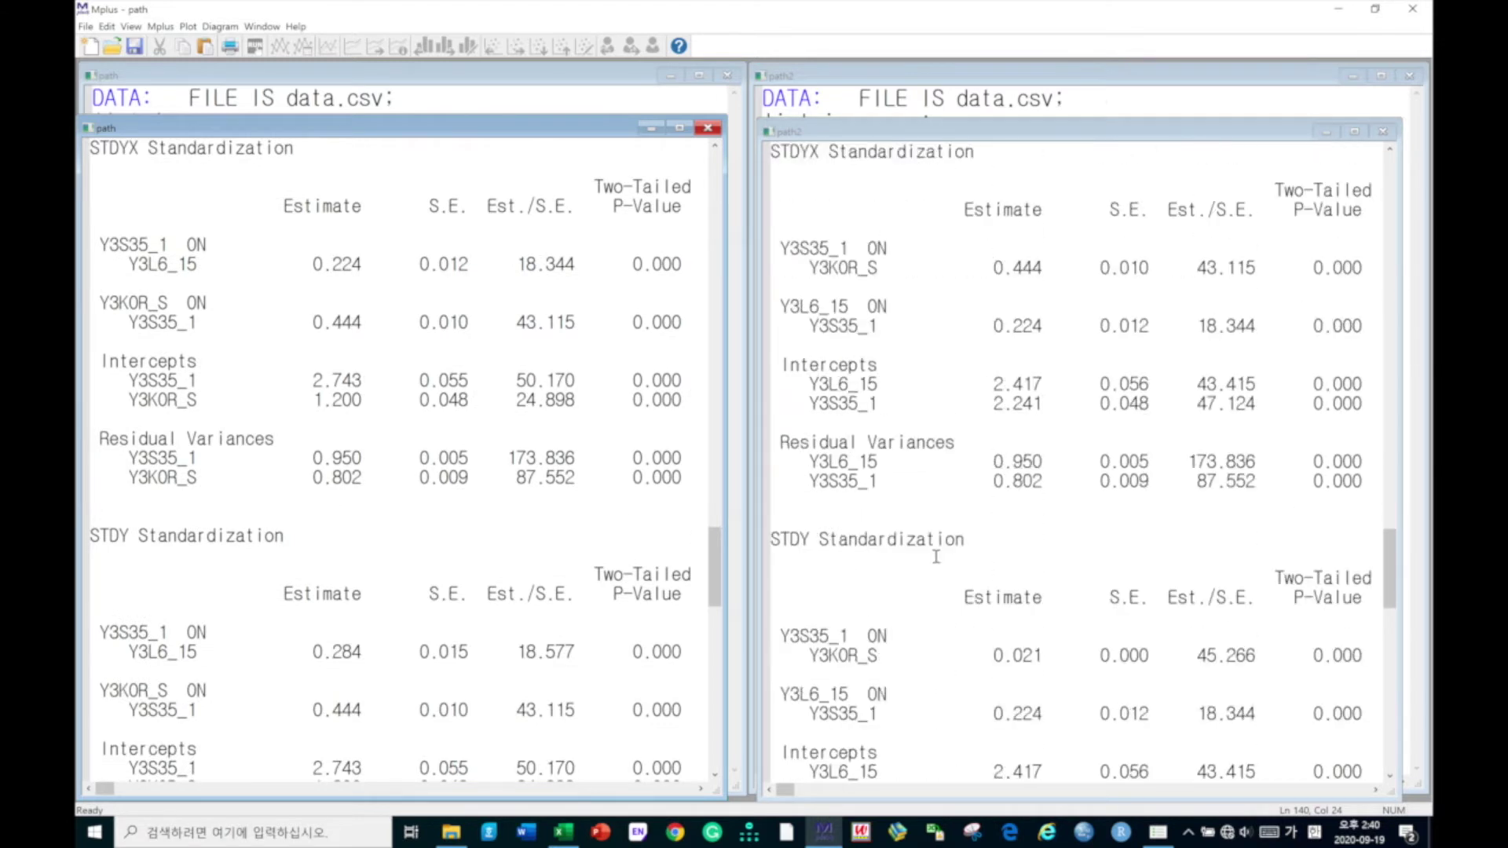
pyautogui.scroll(1, 999, 395)
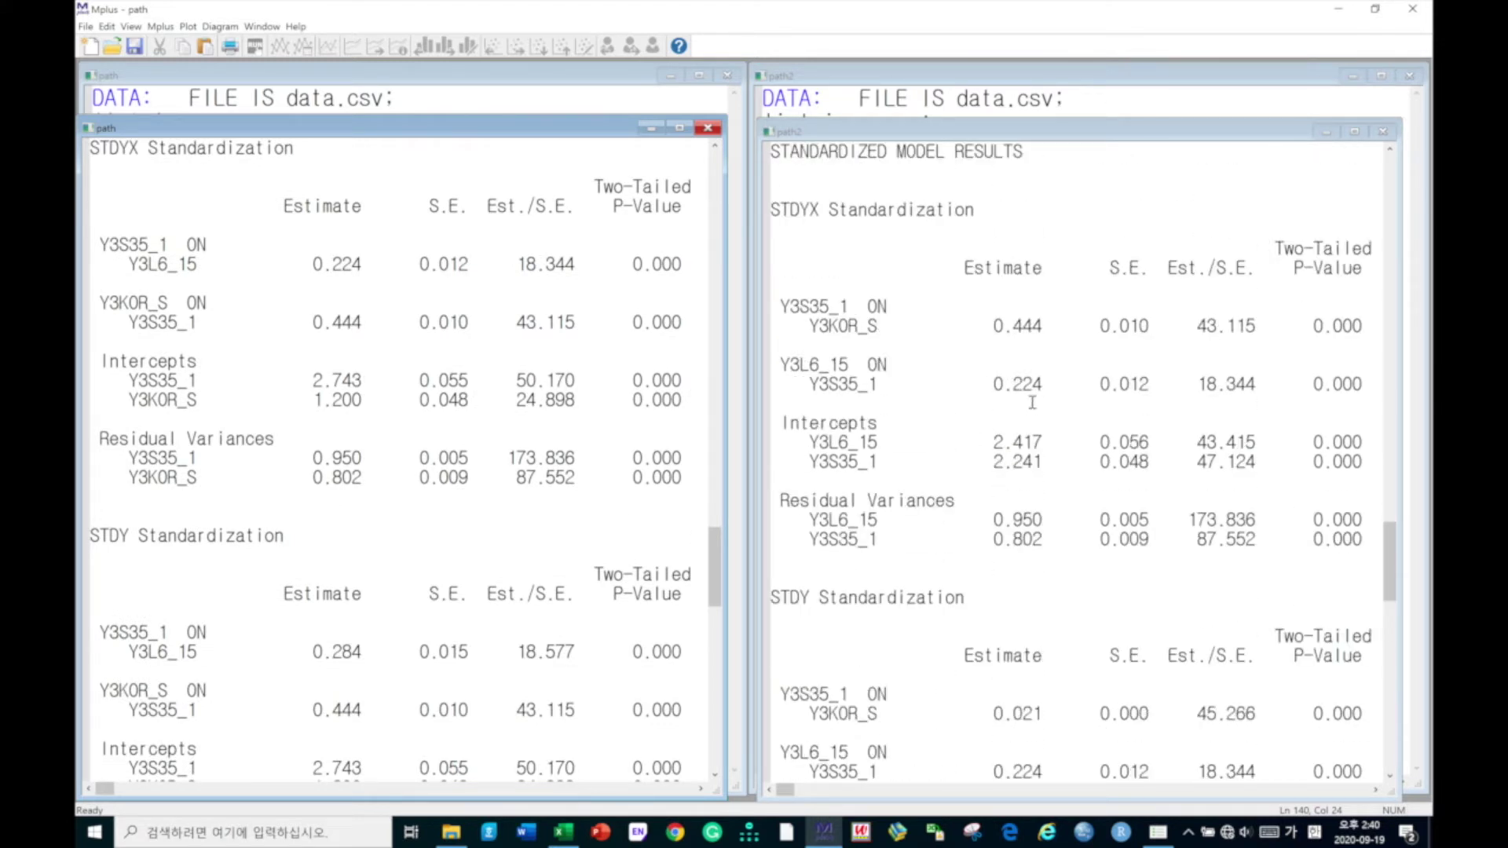
pyautogui.click(332, 264)
pyautogui.click(1015, 378)
pyautogui.click(1009, 323)
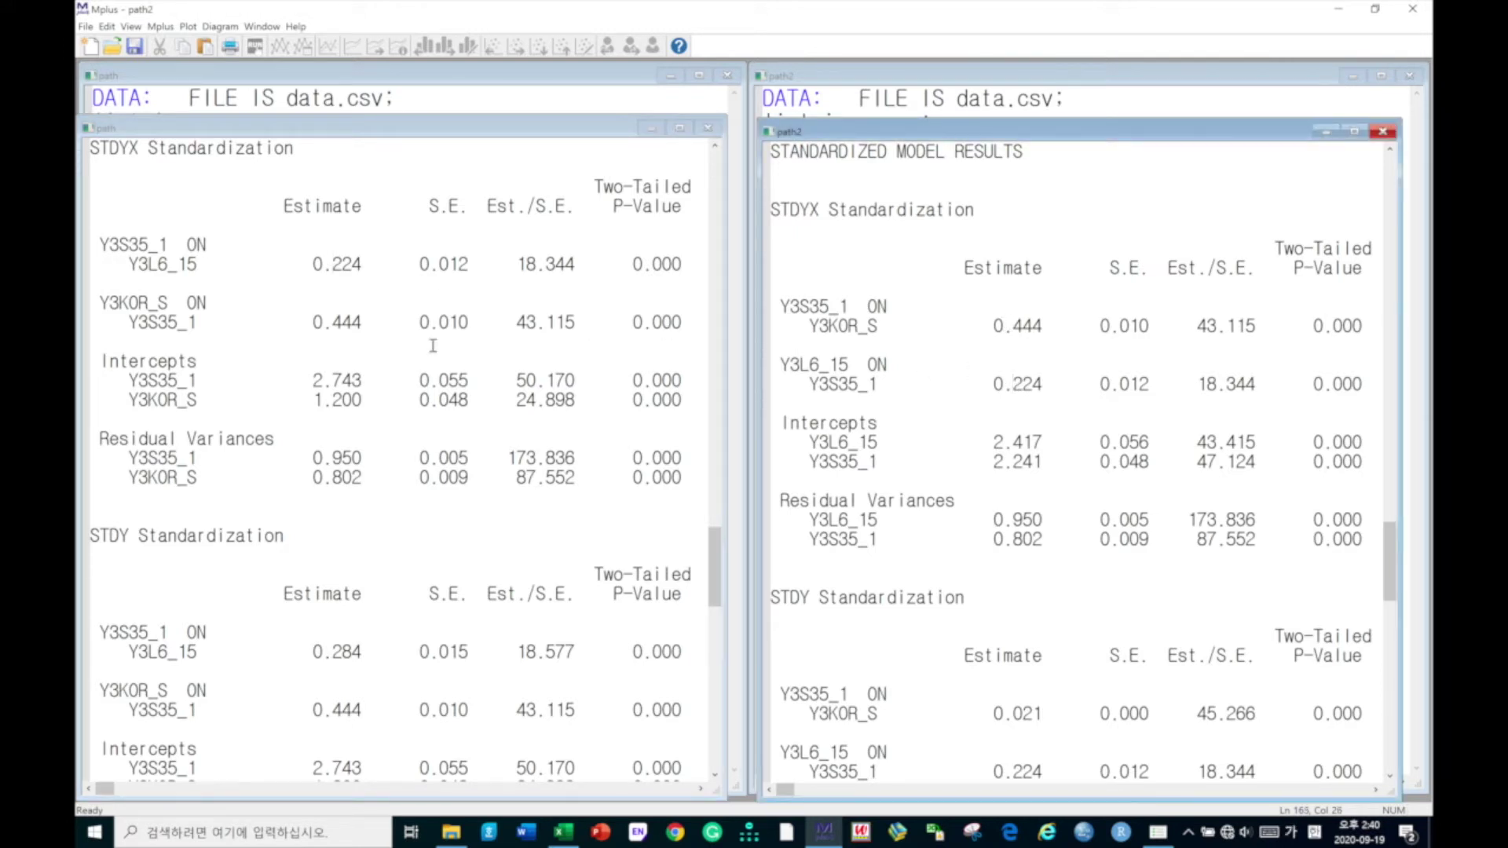
pyautogui.click(329, 322)
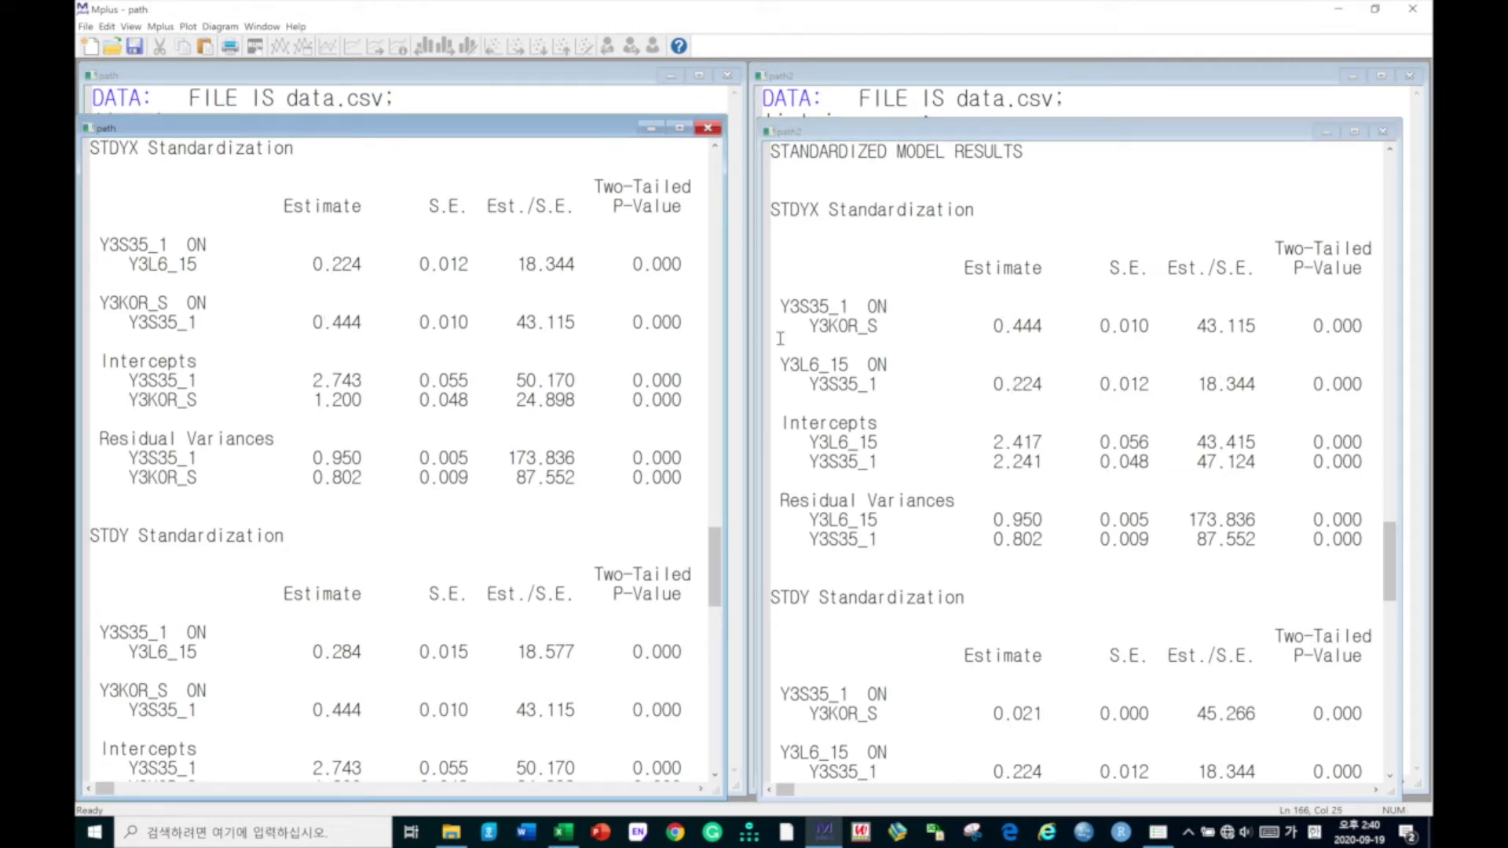
pyautogui.click(1045, 324)
pyautogui.click(1037, 385)
# Look through the remaining STDY and STD standardization results in both outputs.
pyautogui.scroll(-8, 549, 444)
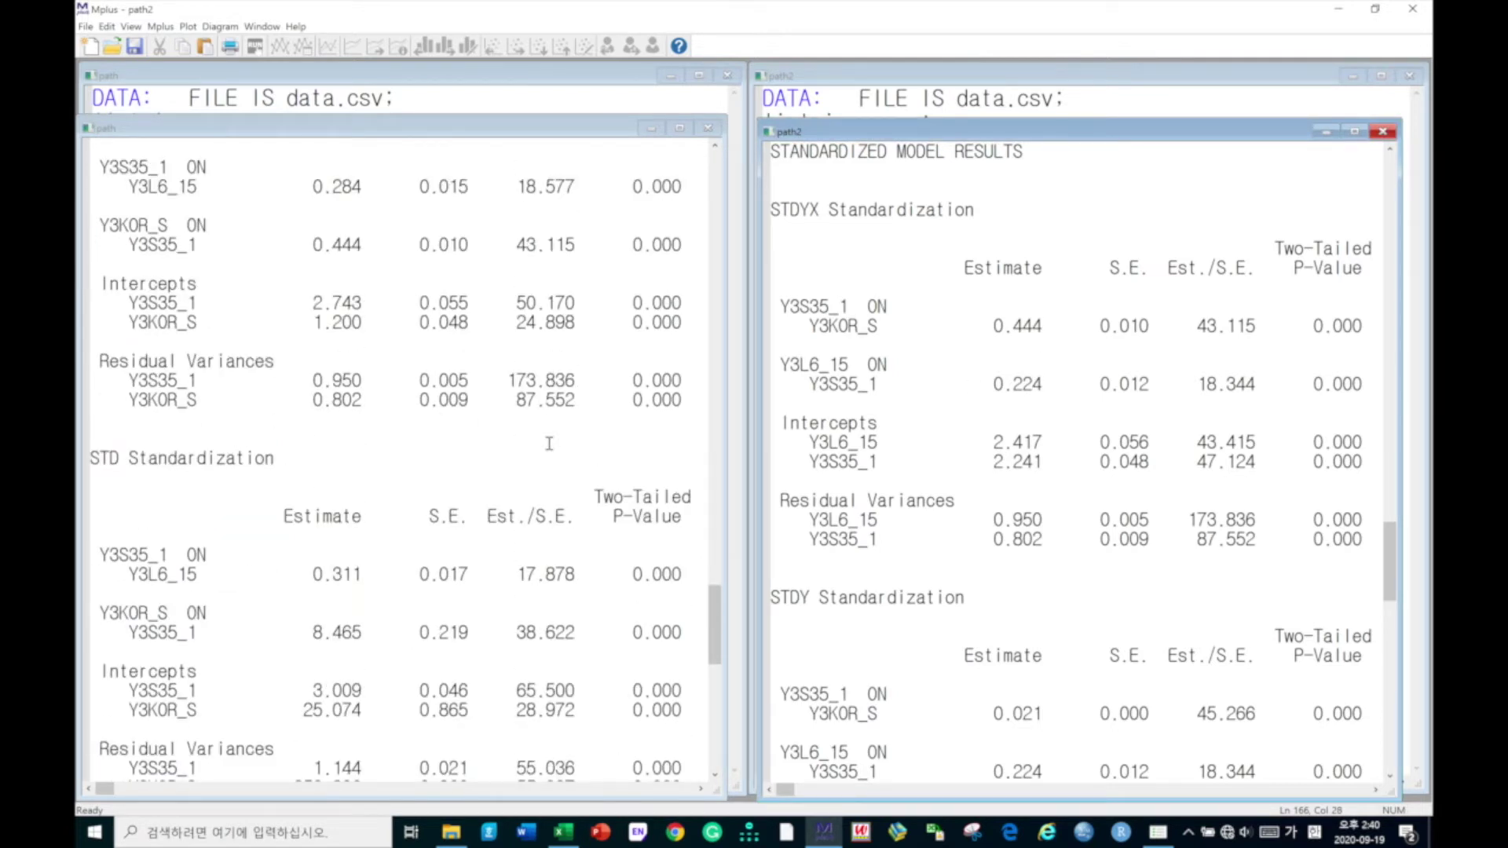
pyautogui.scroll(-2, 549, 443)
pyautogui.scroll(-6, 994, 490)
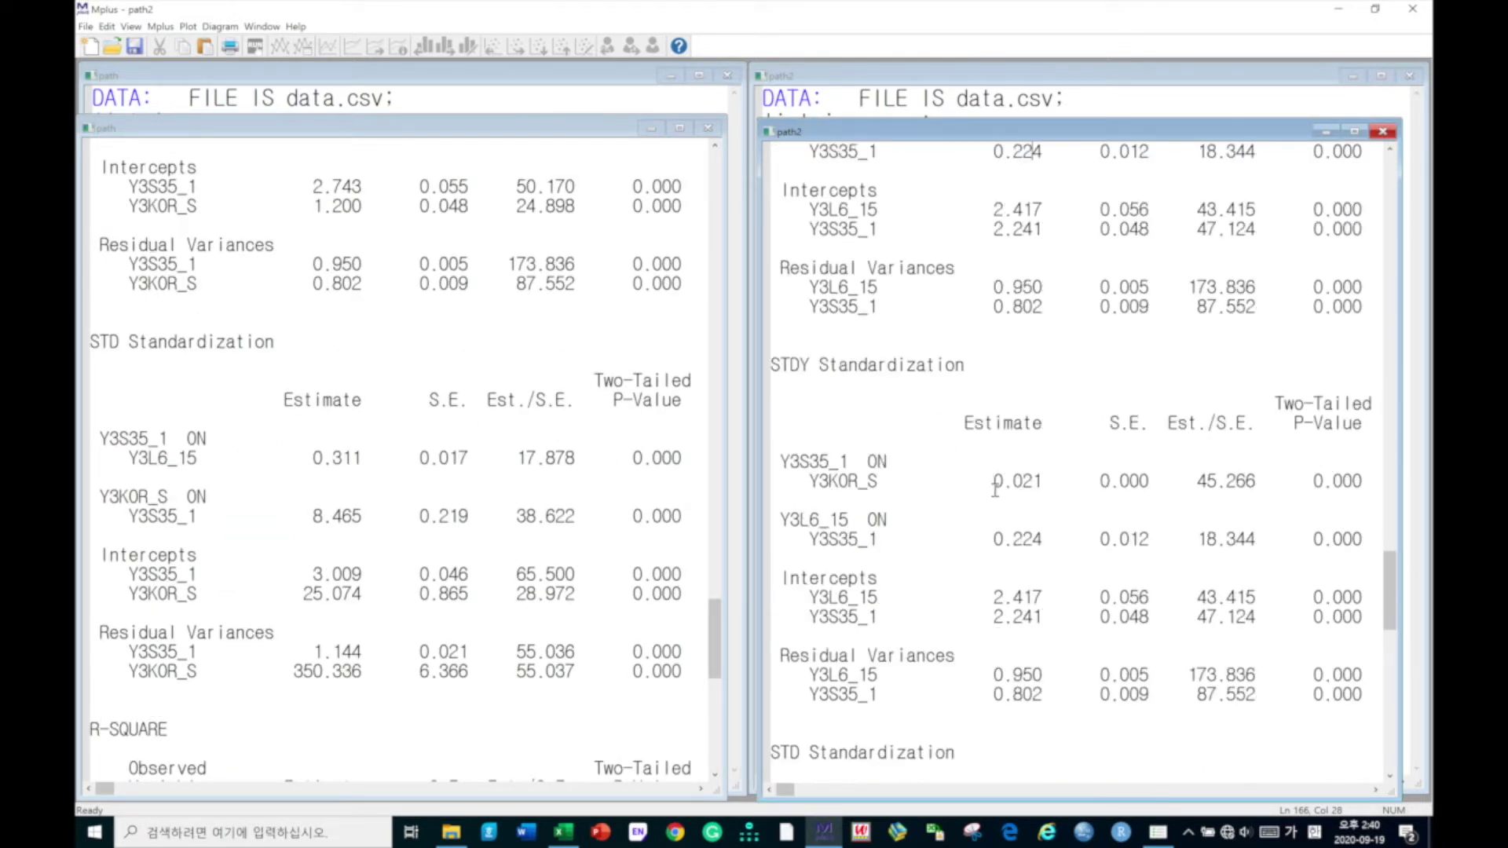
# Close the path and path2 output windows to return to the two input files.
pyautogui.click(706, 129)
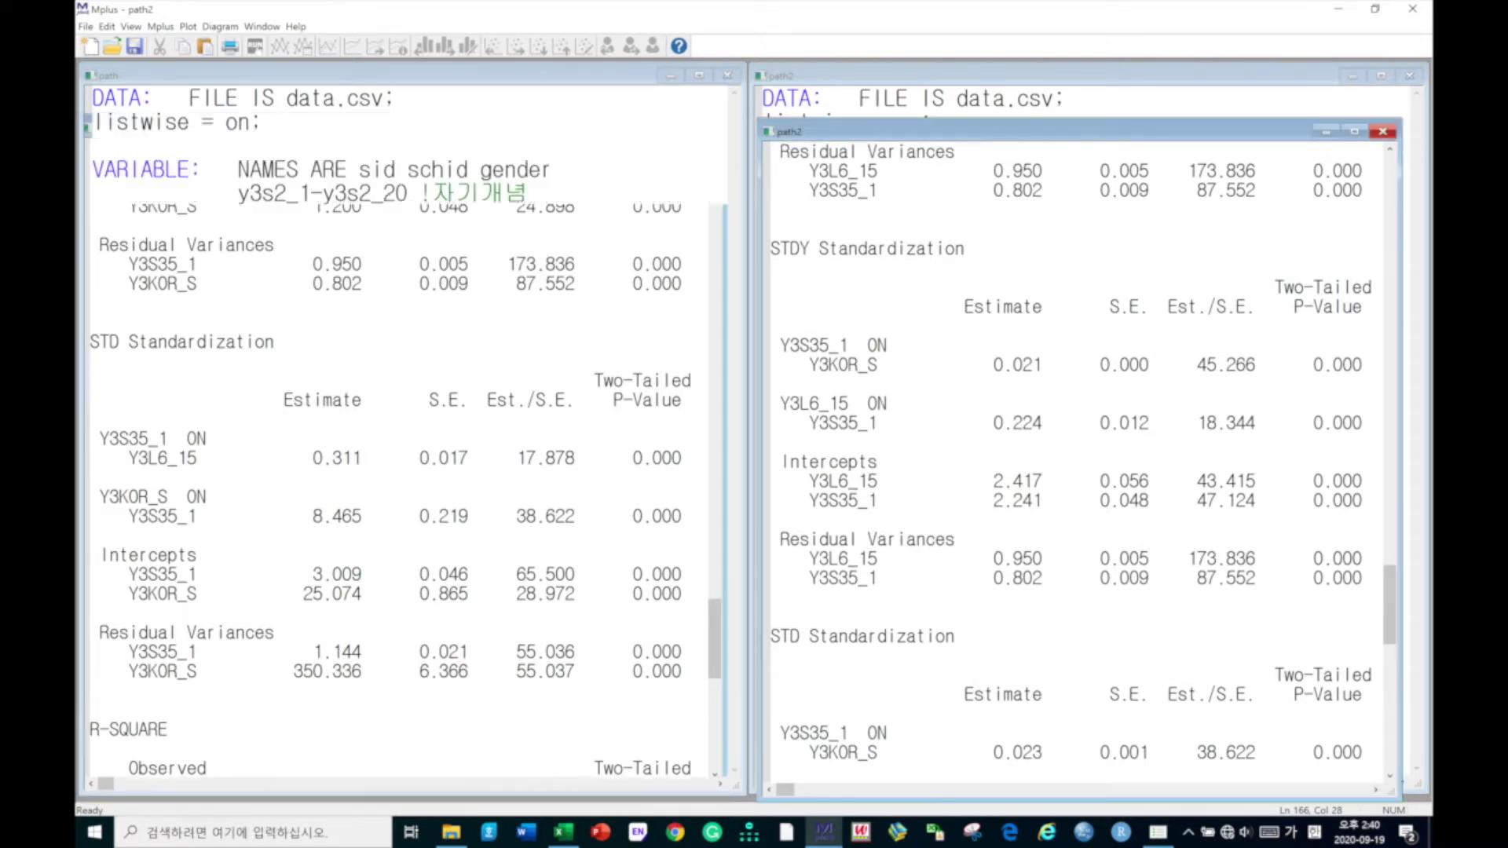
pyautogui.click(1390, 132)
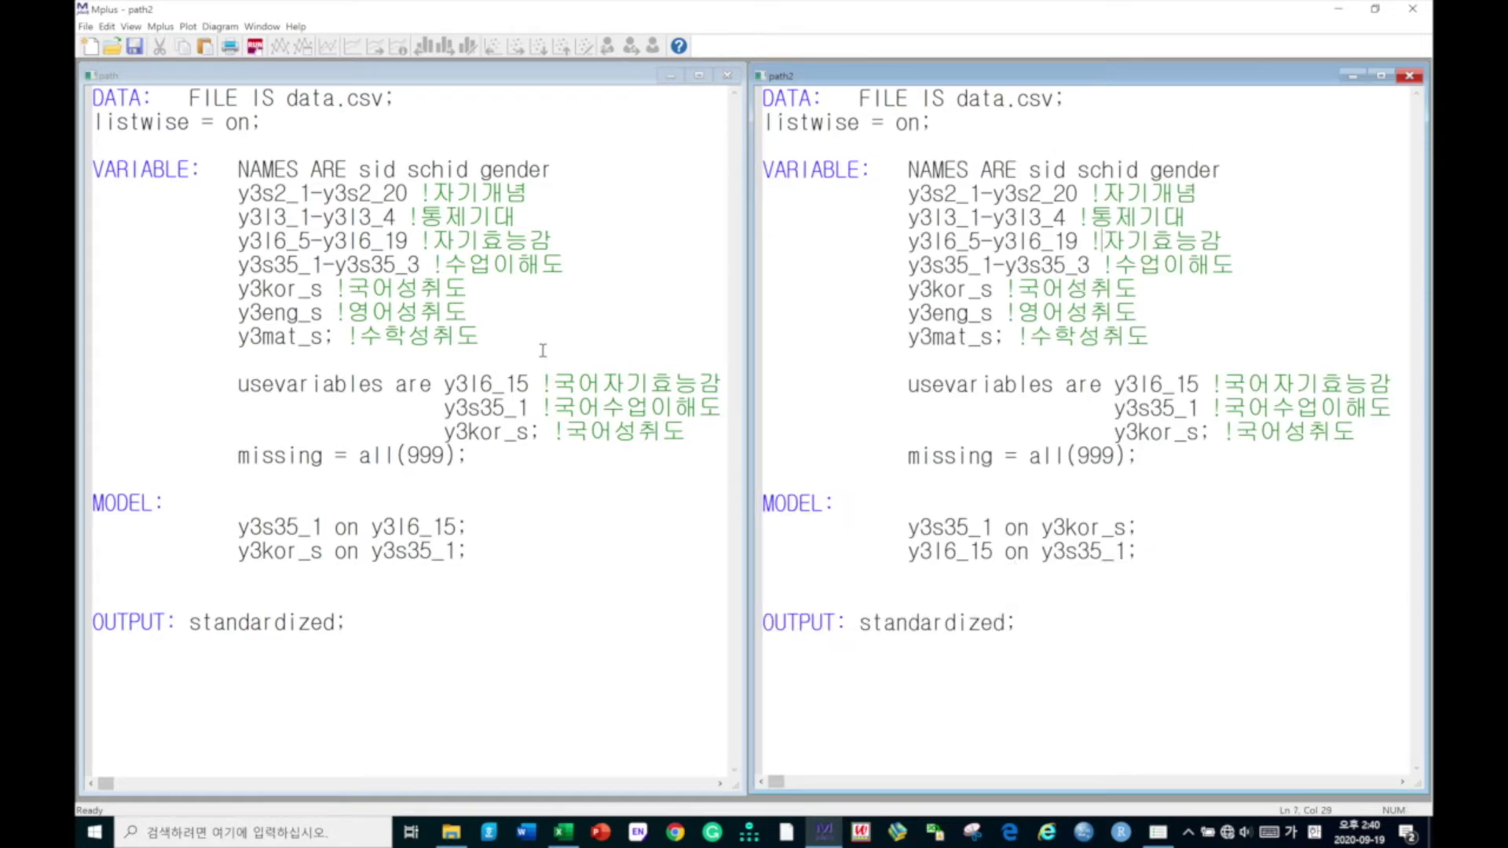
pyautogui.click(502, 547)
pyautogui.click(663, 269)
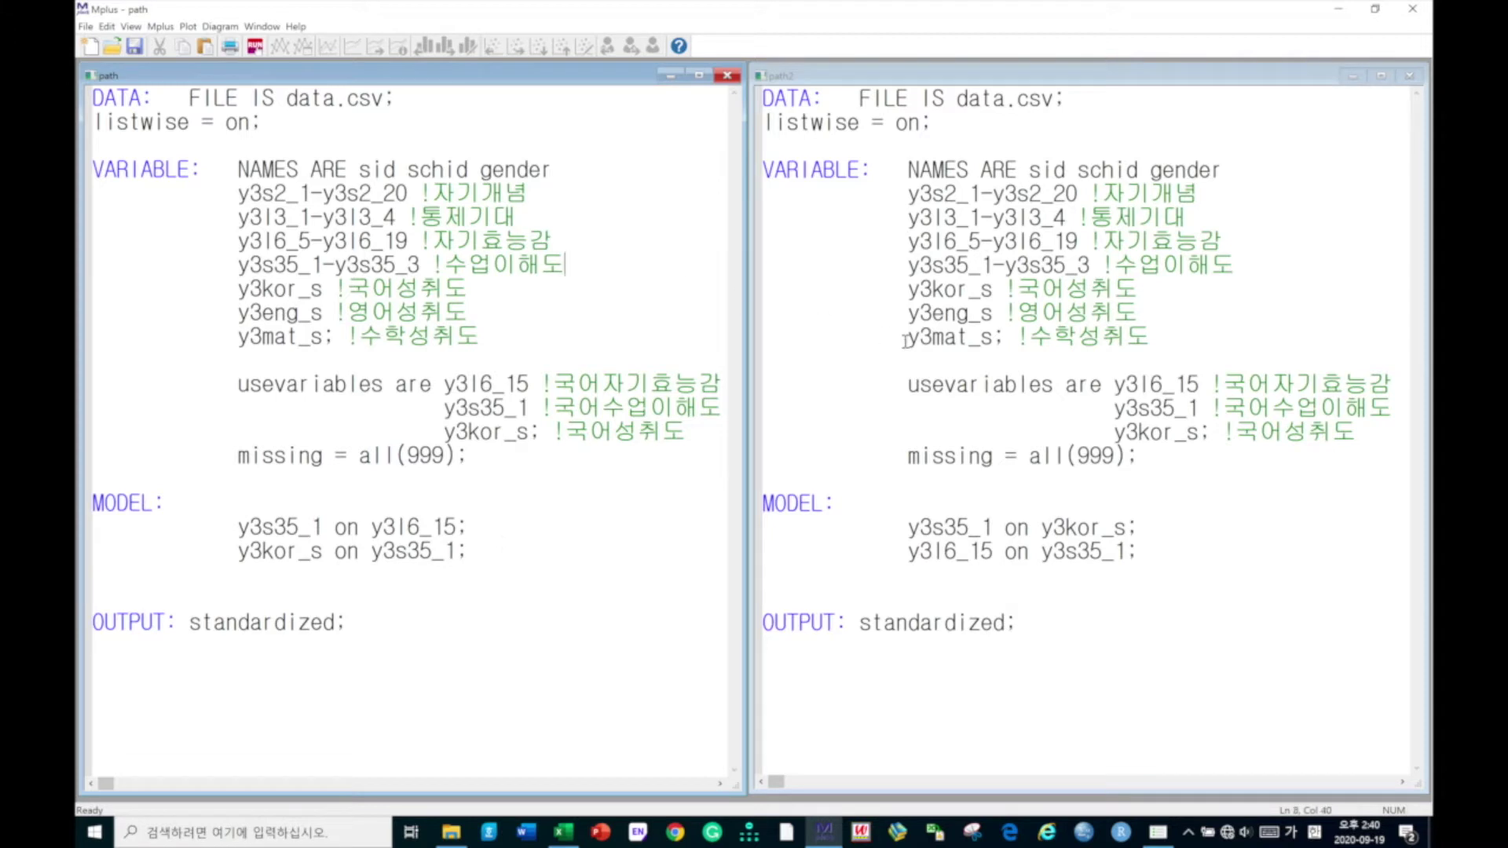
pyautogui.click(907, 339)
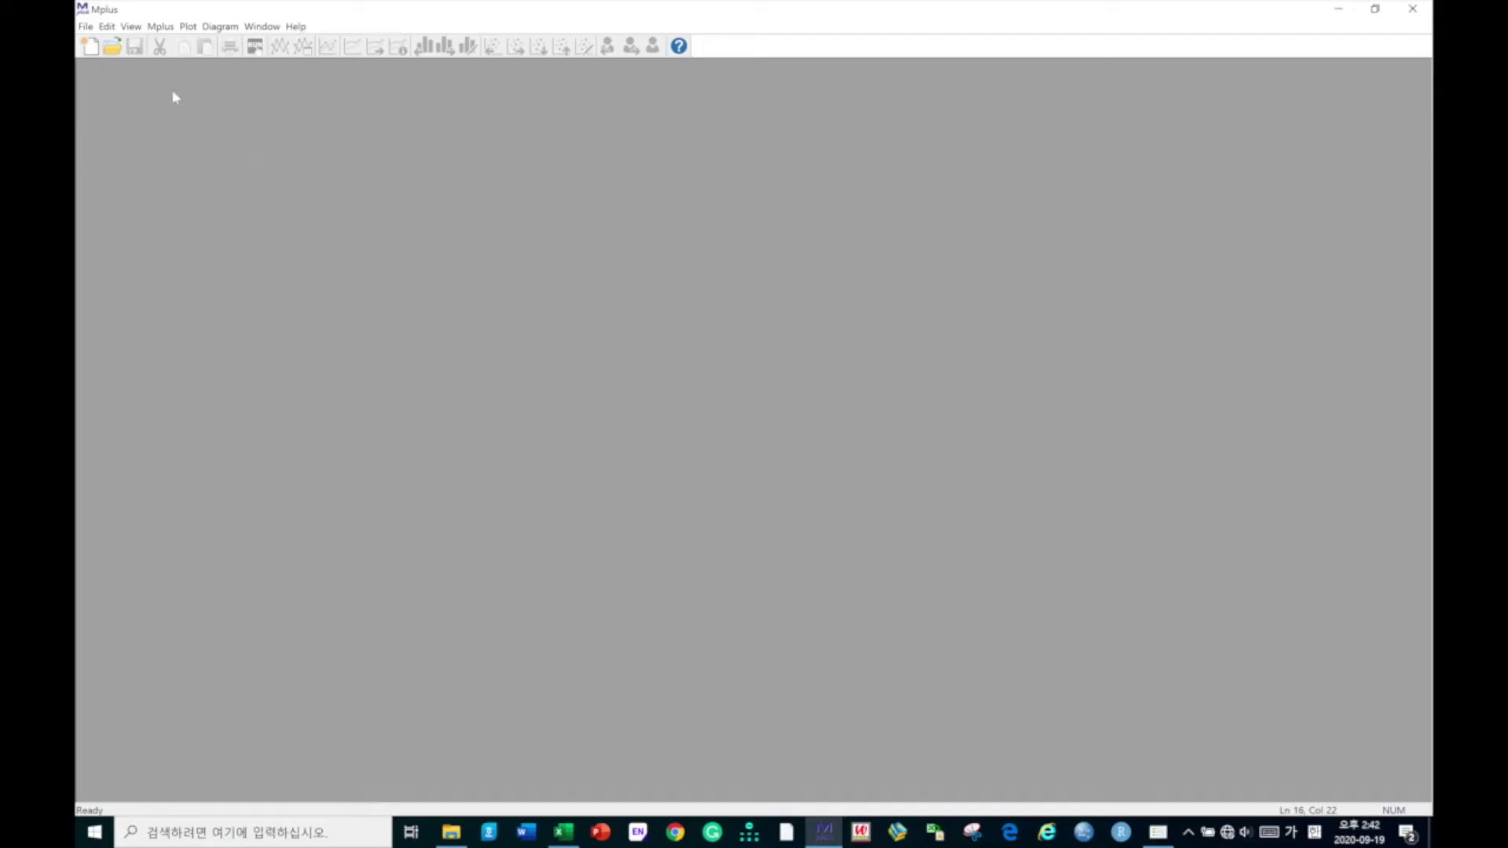
# Open the cfa_control input file from the cfa folder and move its window higher in the workspace.
pyautogui.click(112, 47)
pyautogui.click(671, 304)
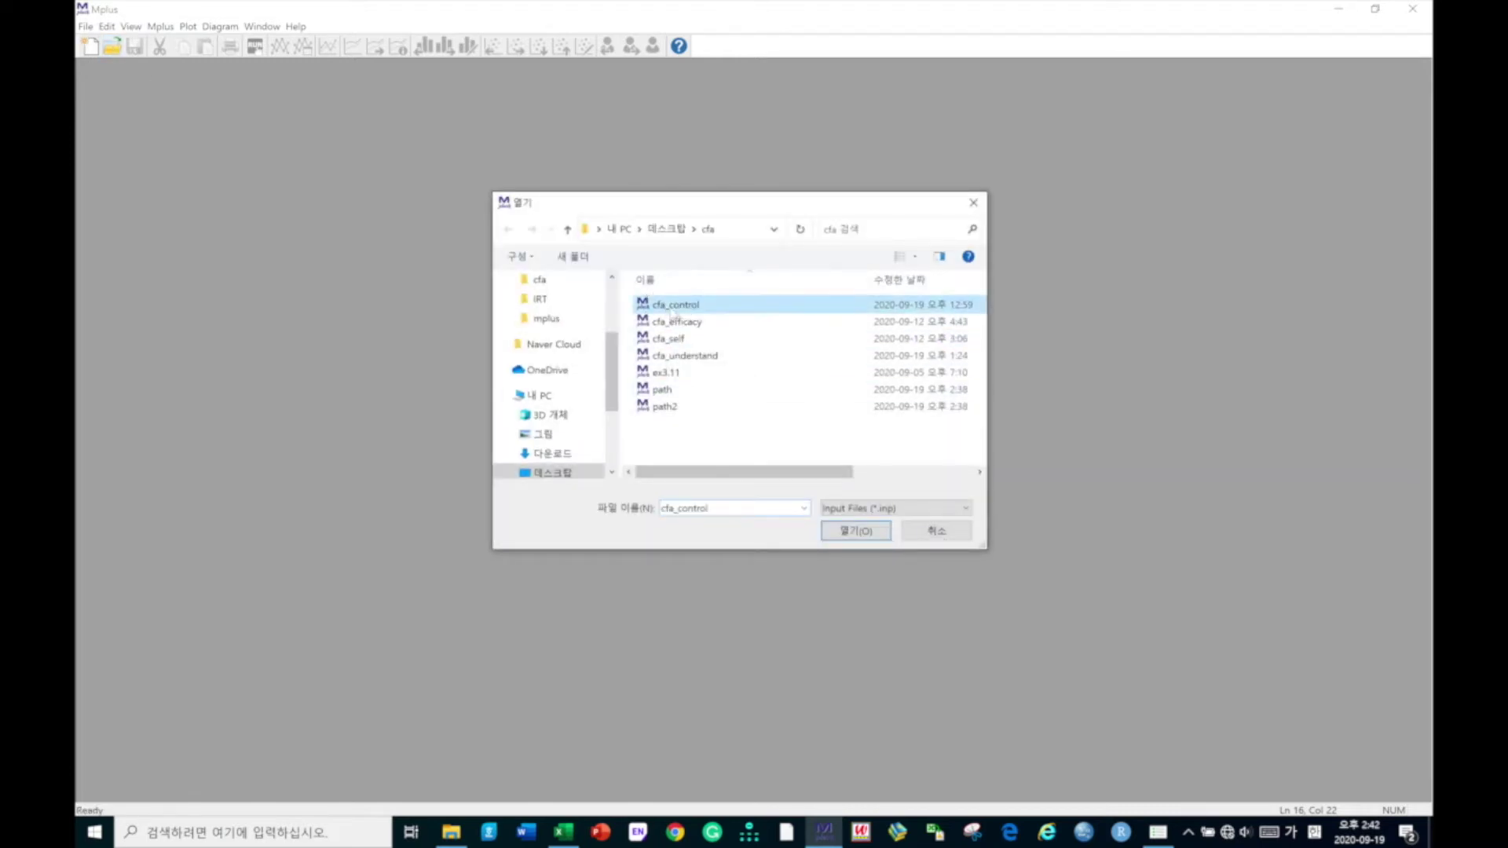
pyautogui.click(855, 530)
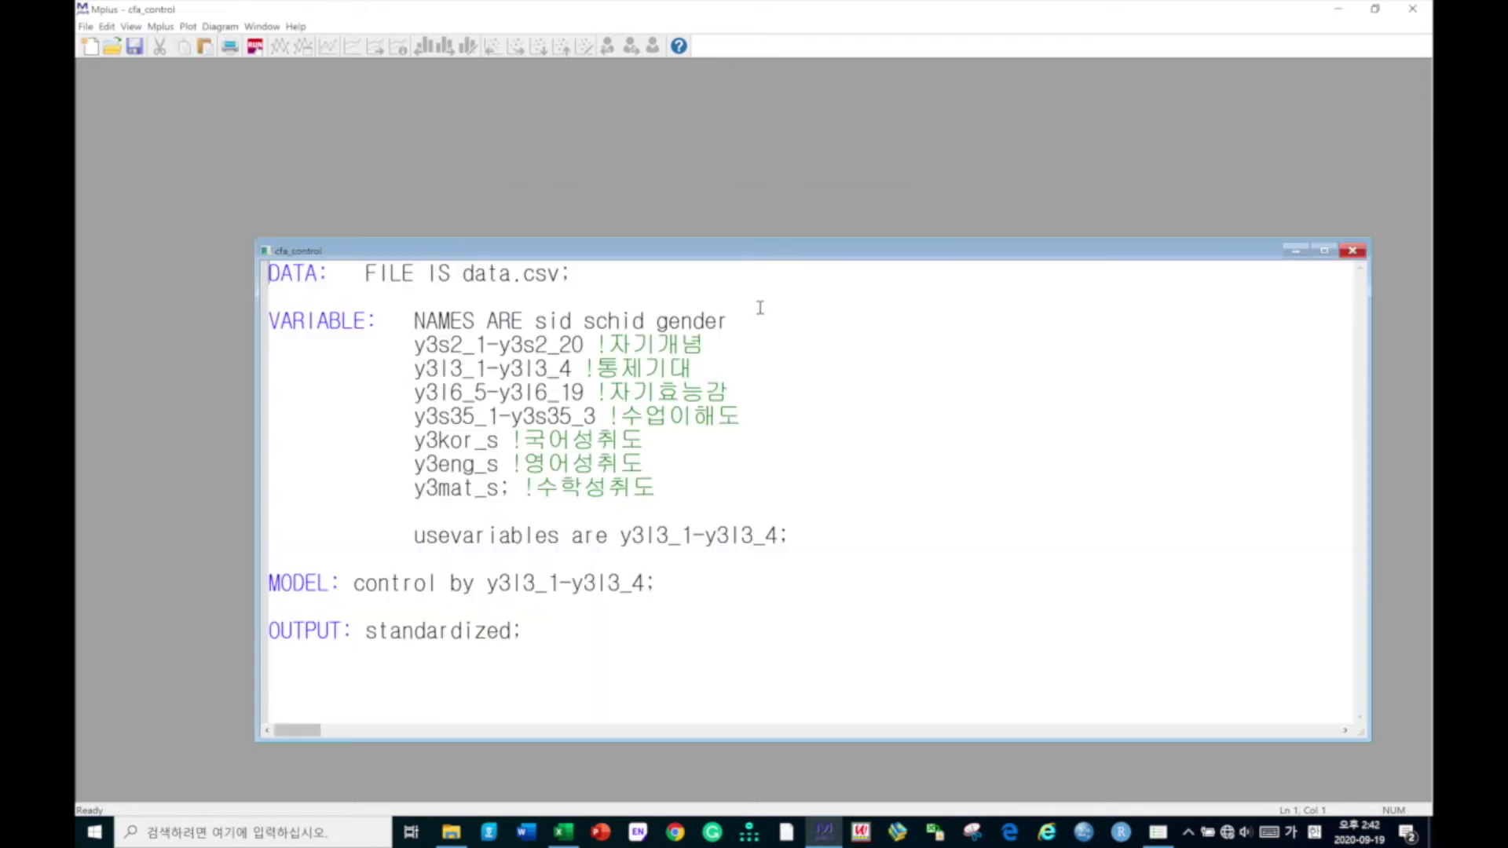
pyautogui.moveTo(553, 245); pyautogui.dragTo(512, 140)
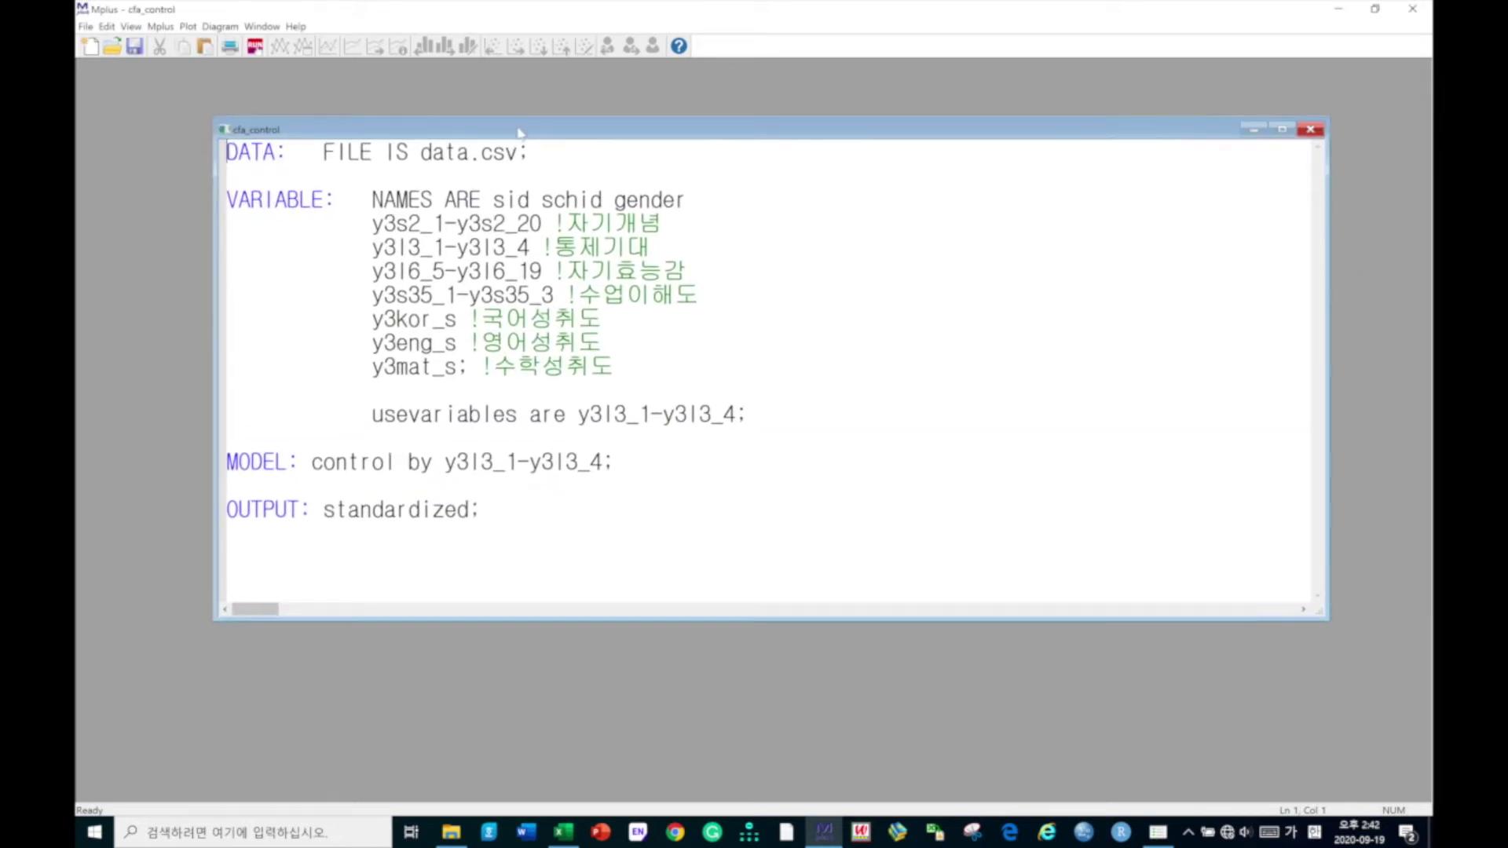
# Maximize the cfa_control input window and review its data file, variable names and usevariables statement.
pyautogui.click(1282, 129)
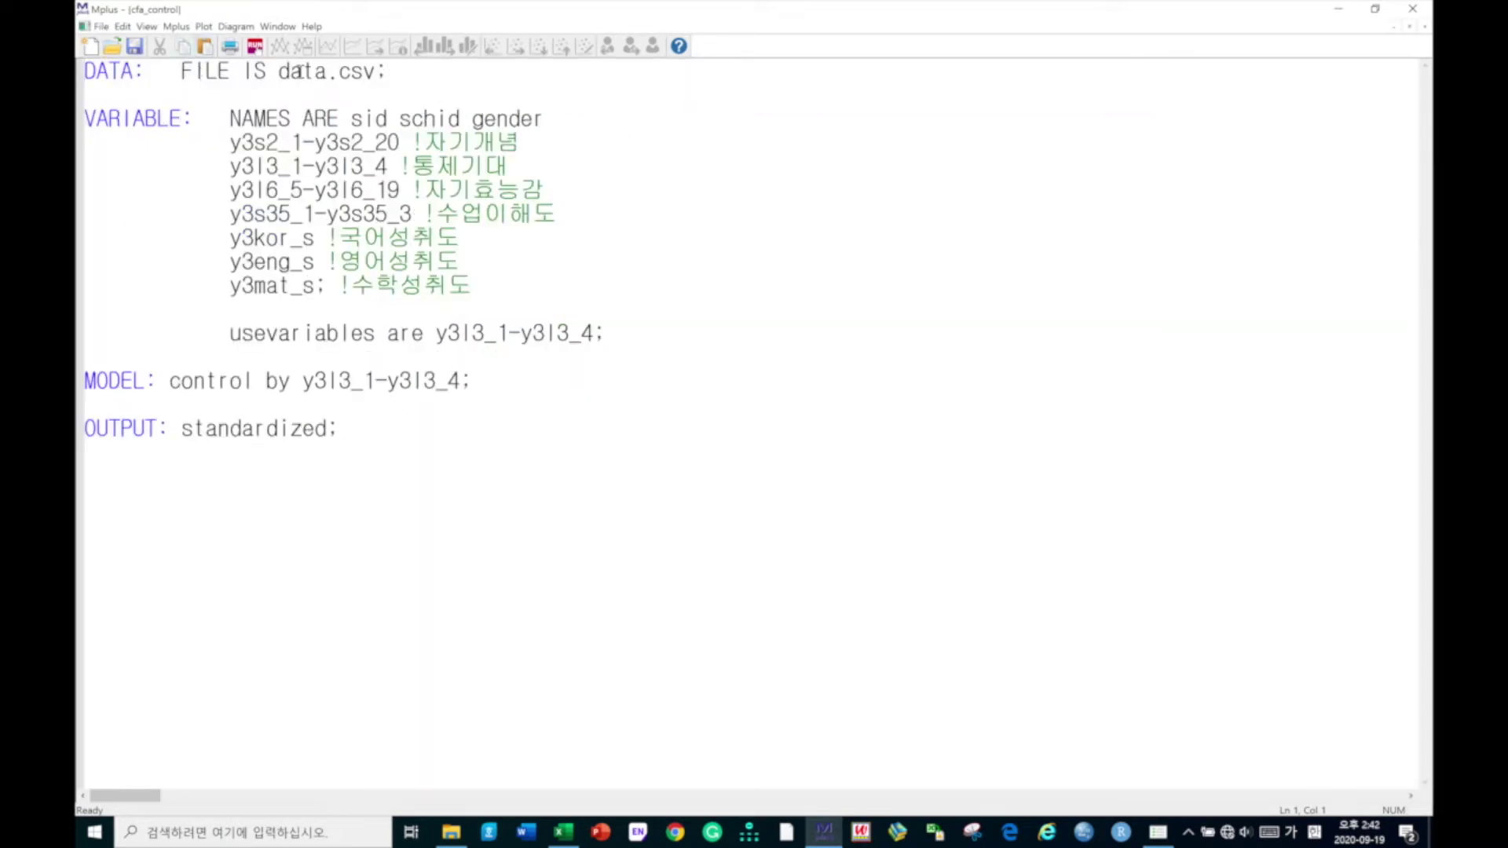
pyautogui.moveTo(279, 73); pyautogui.dragTo(375, 72)
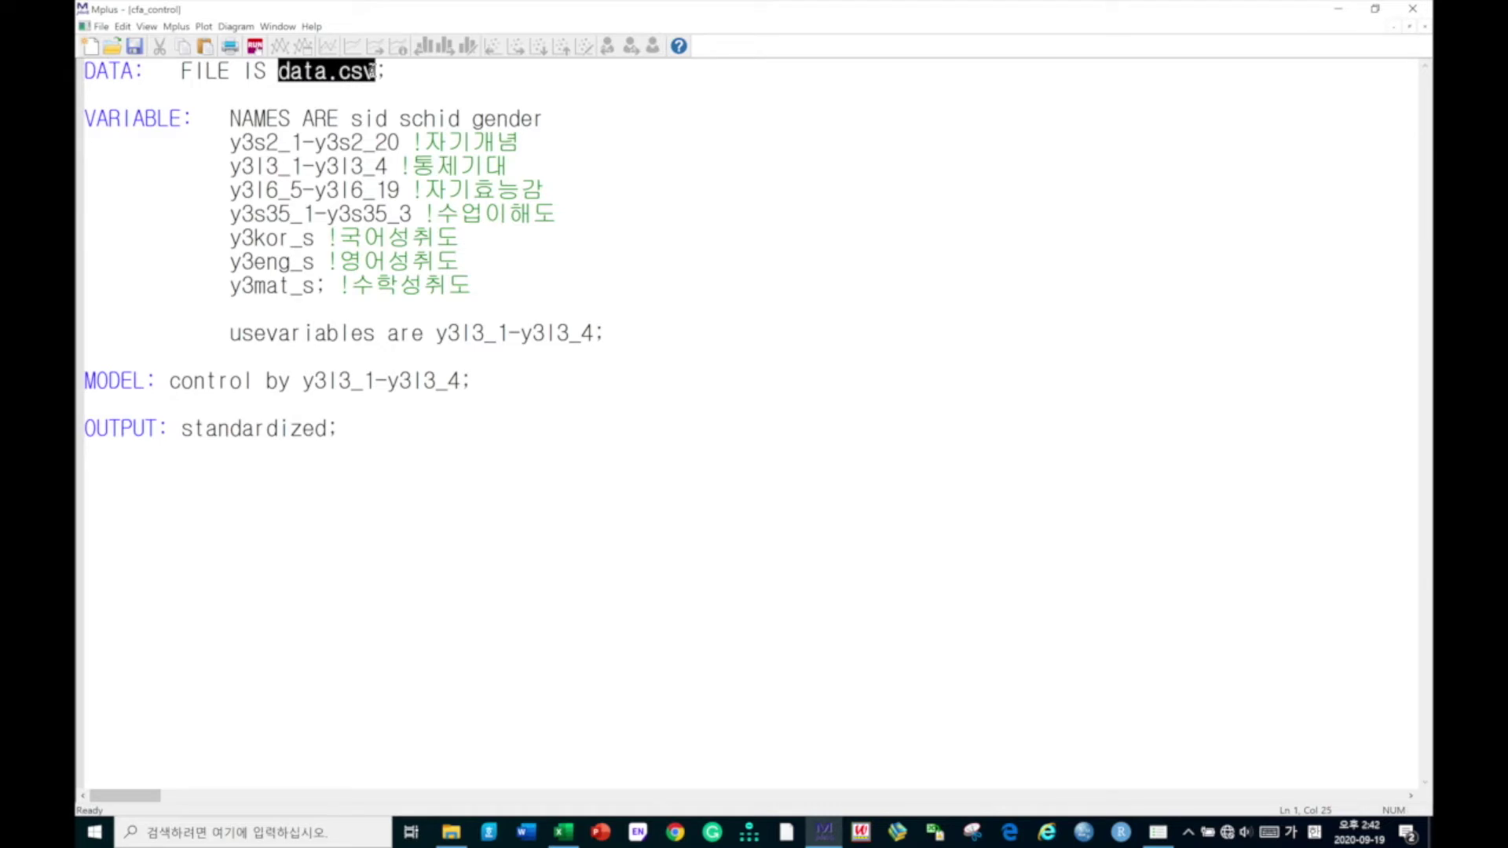
pyautogui.moveTo(85, 119); pyautogui.dragTo(485, 288)
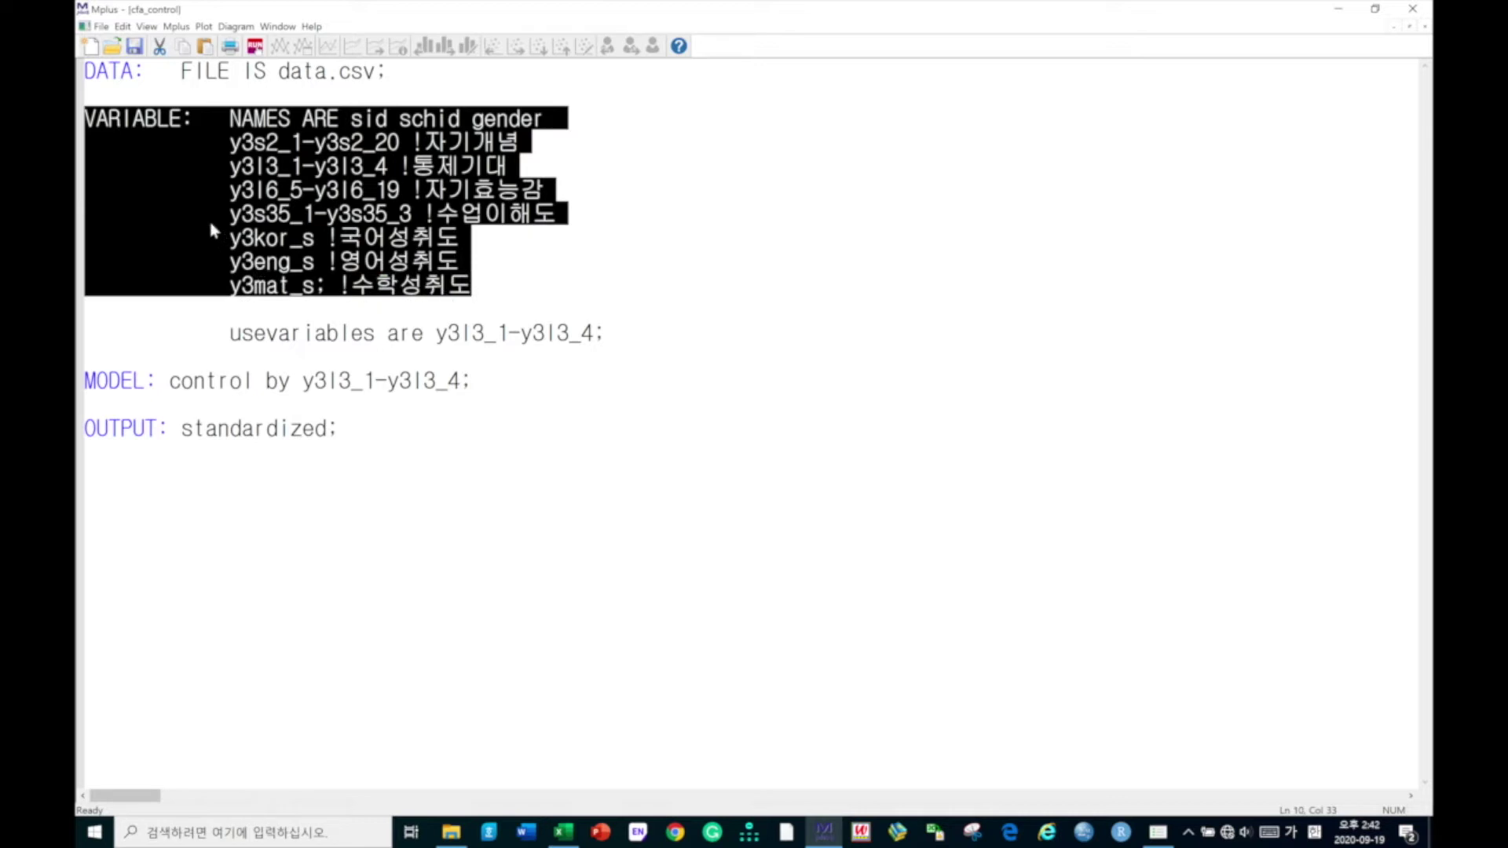
pyautogui.click(234, 332)
pyautogui.moveTo(233, 332); pyautogui.dragTo(595, 333)
pyautogui.click(569, 333)
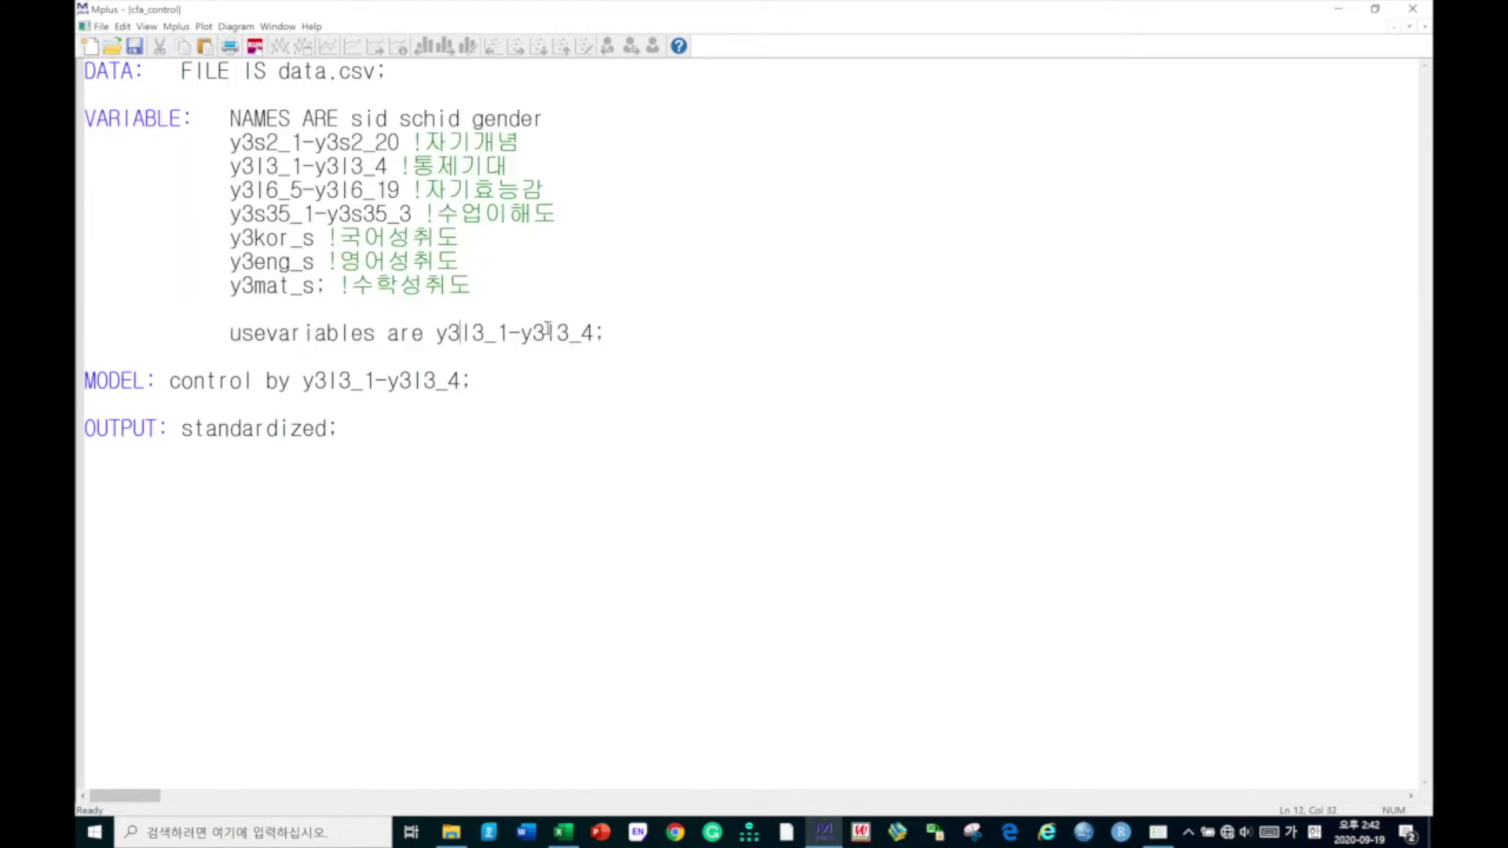
pyautogui.click(460, 165)
pyautogui.moveTo(438, 336); pyautogui.dragTo(600, 334)
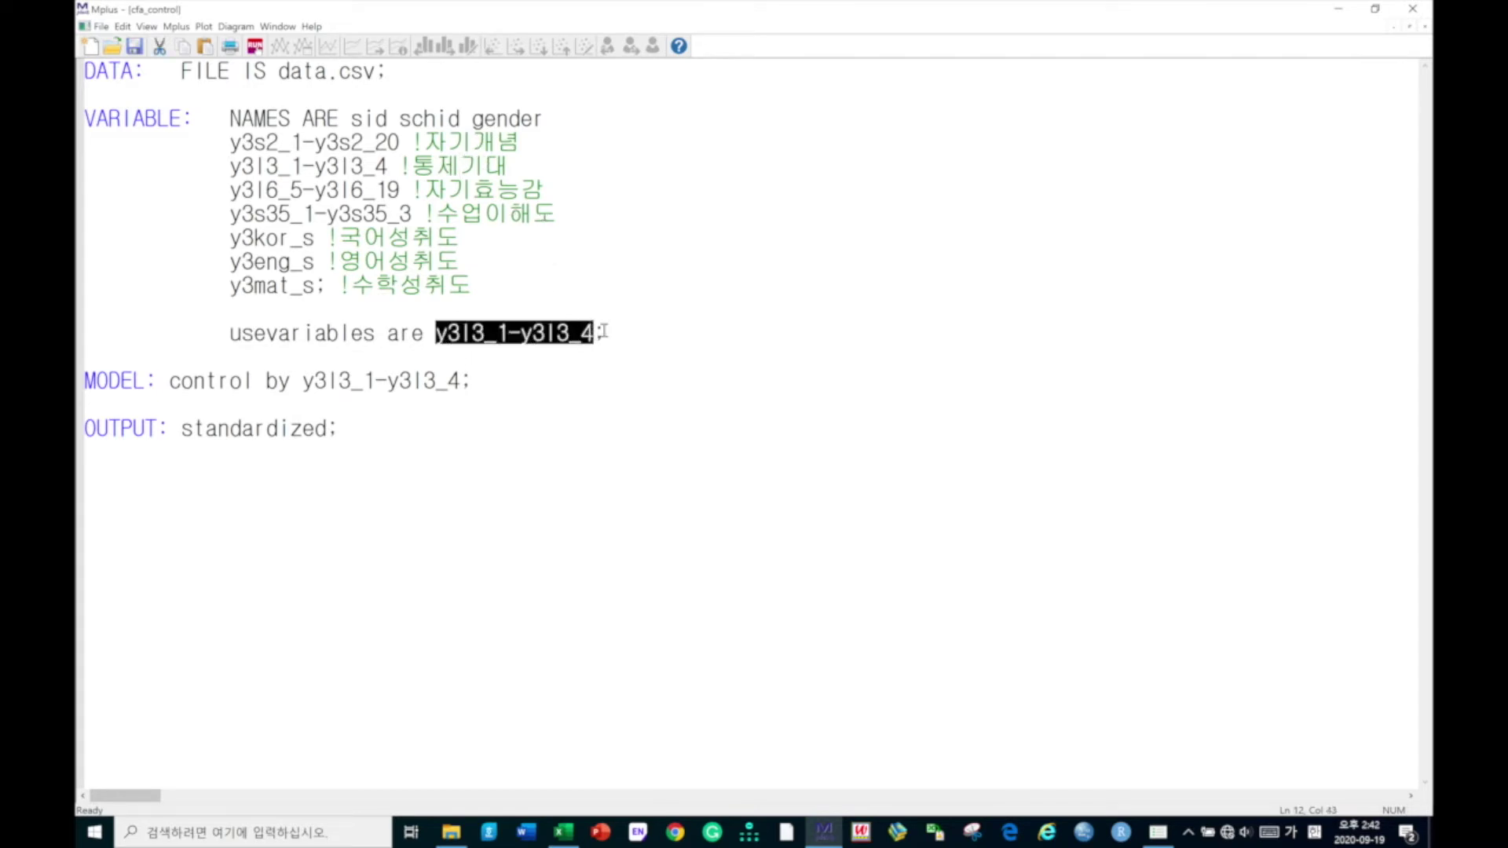
# Add the line missing=all(999); below the usevariables statement in the cfa_control input.
pyautogui.click(619, 335)
pyautogui.press('Return')
pyautogui.write('ㅑㅡ')
pyautogui.press('BackSpace')
pyautogui.press('BackSpace')
pyautogui.press('BackSpace')
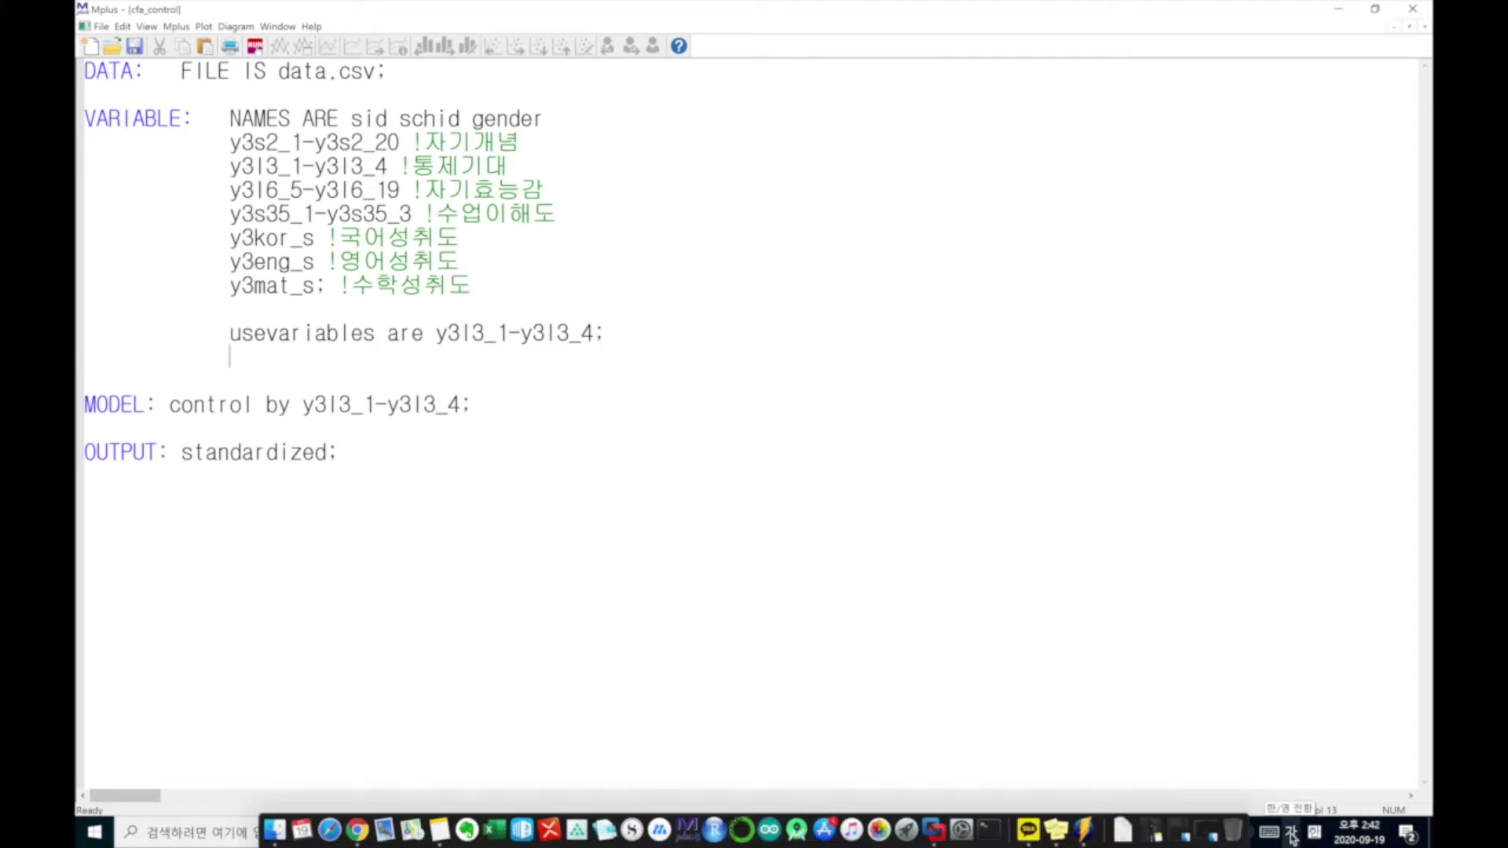
pyautogui.write('missing')
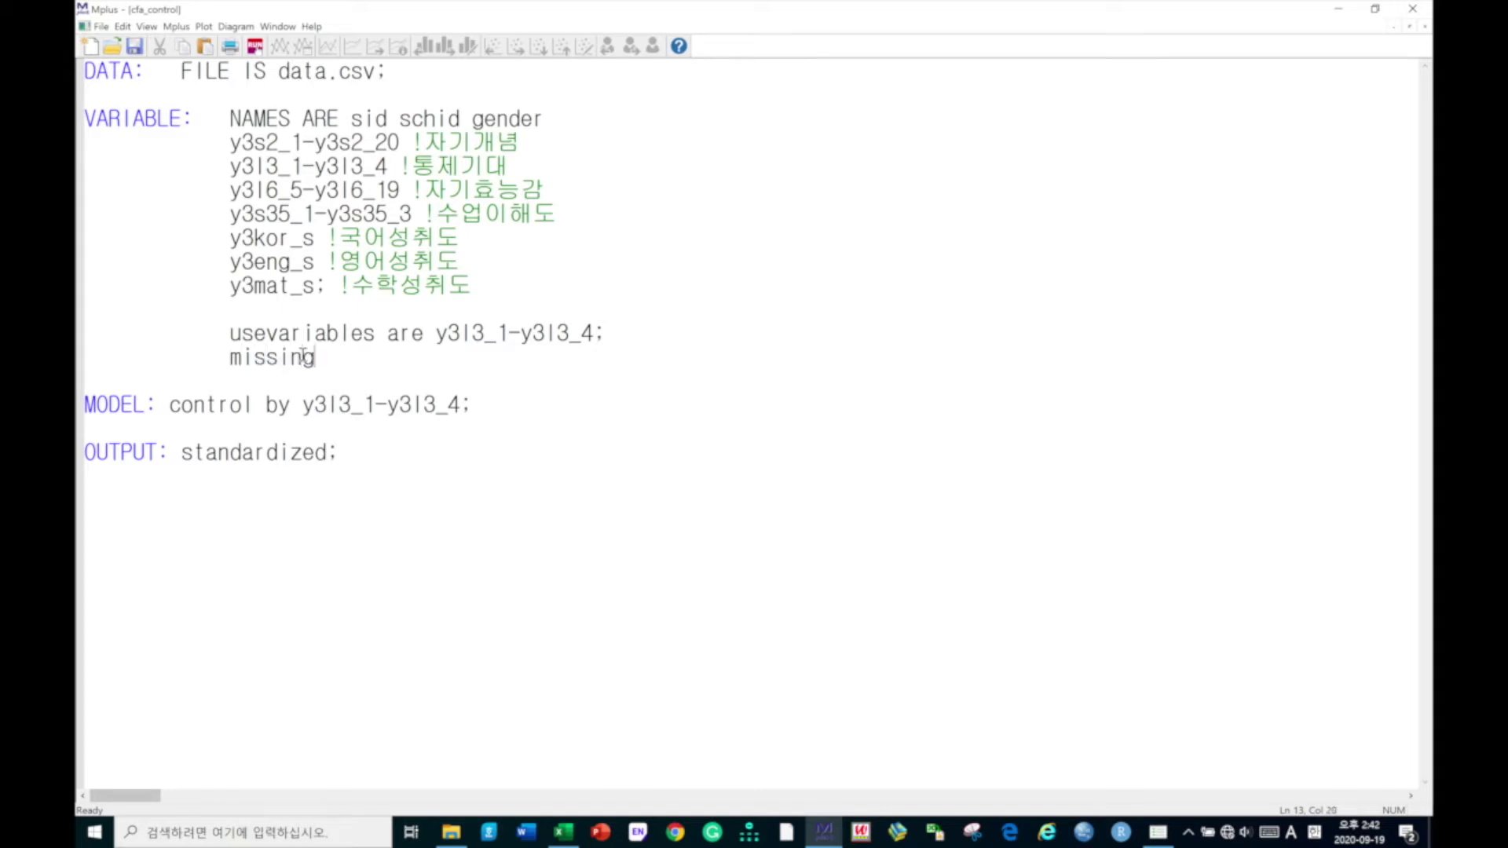
pyautogui.write('=all(999);')
# Review the control factor's indicators in the MODEL statement and run the analysis, saving the input changes and dismissing the compatibility dialog.
pyautogui.moveTo(169, 404); pyautogui.dragTo(252, 405)
pyautogui.click(251, 405)
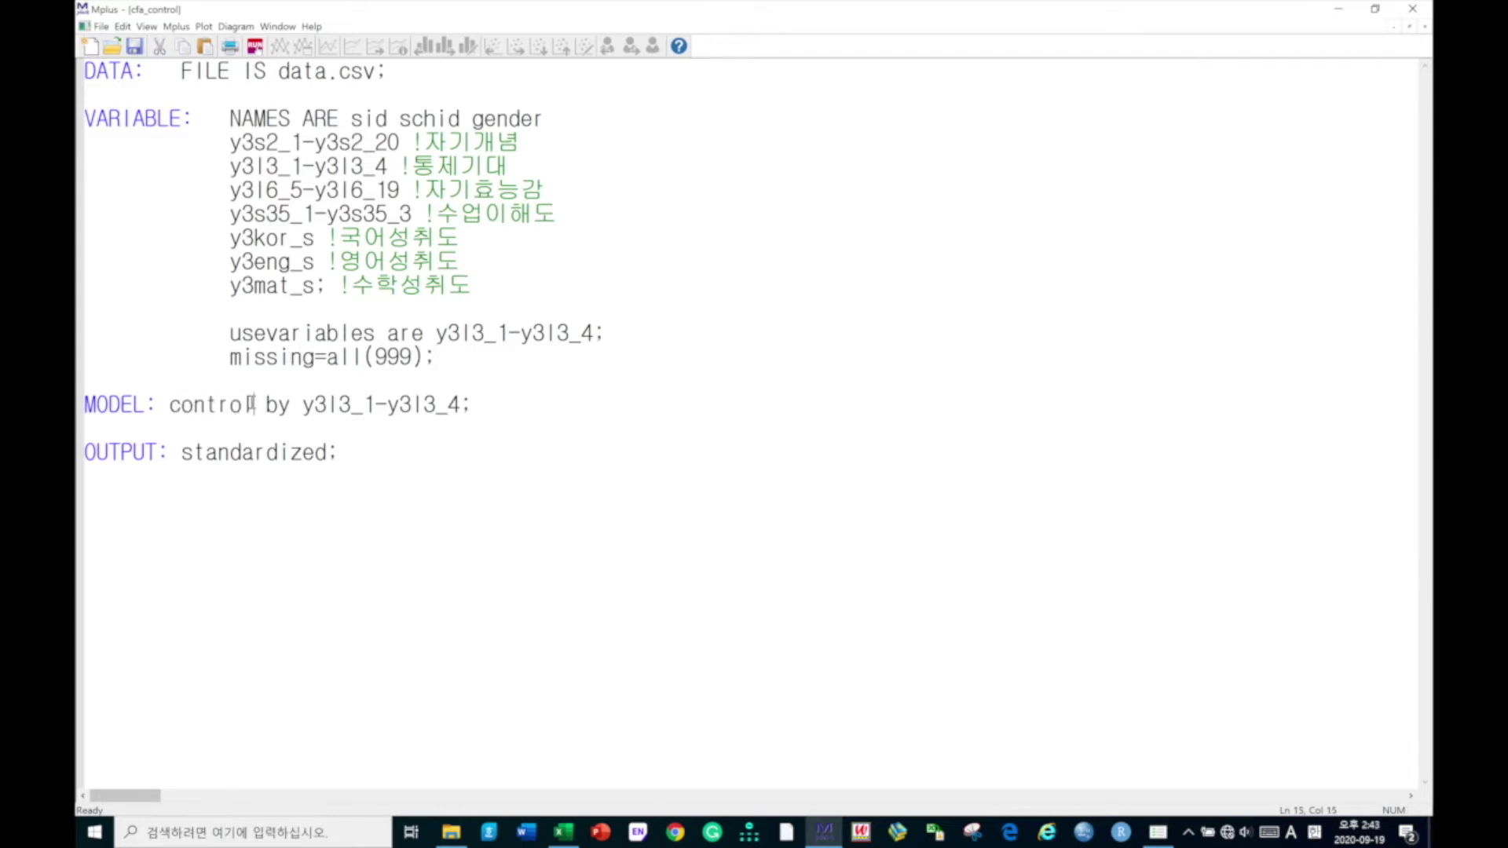
pyautogui.moveTo(305, 405); pyautogui.dragTo(465, 412)
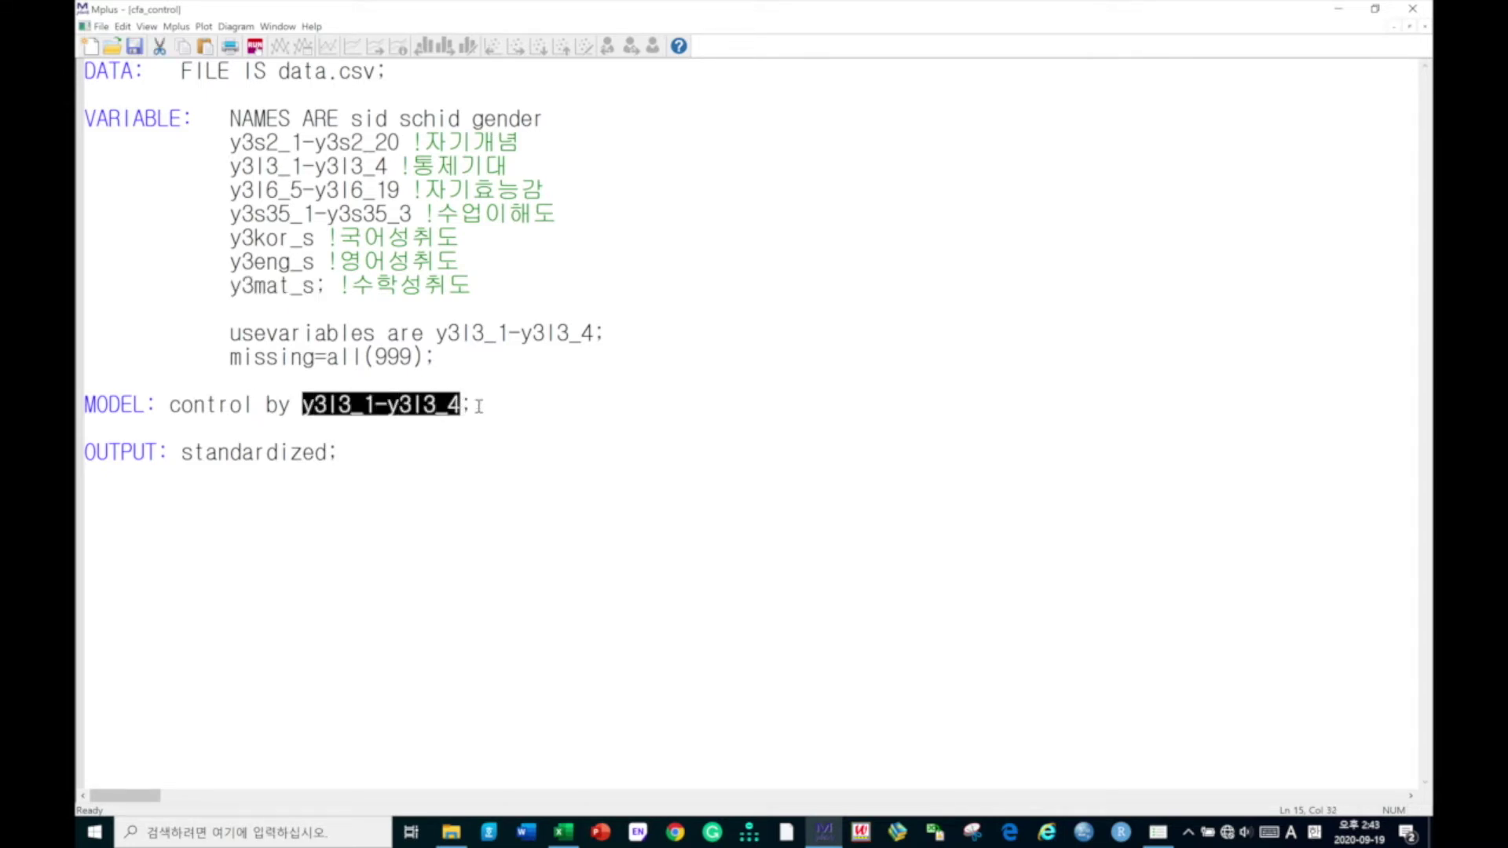
pyautogui.click(477, 406)
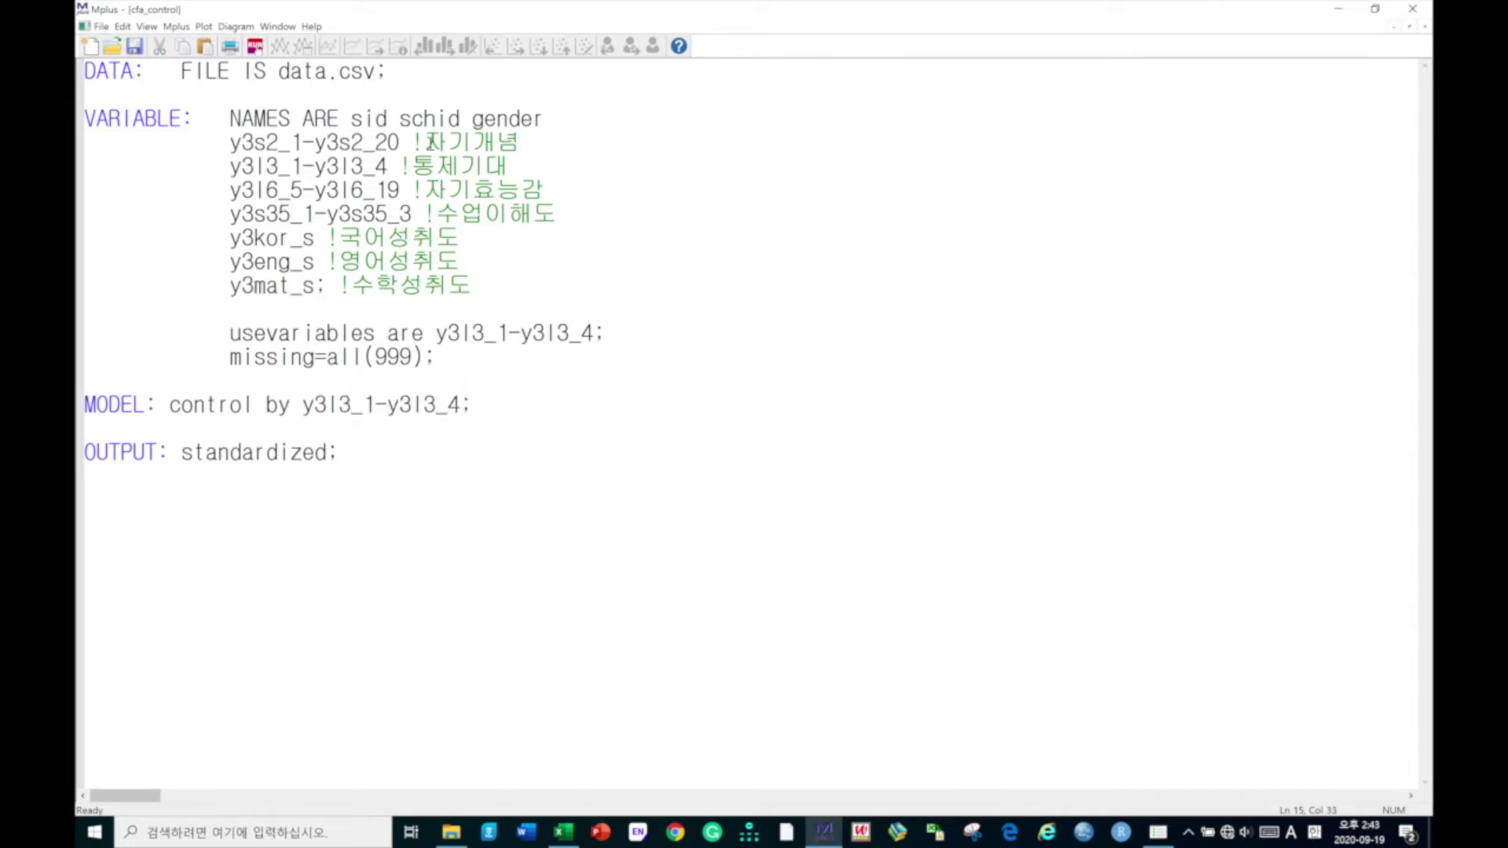
pyautogui.click(256, 47)
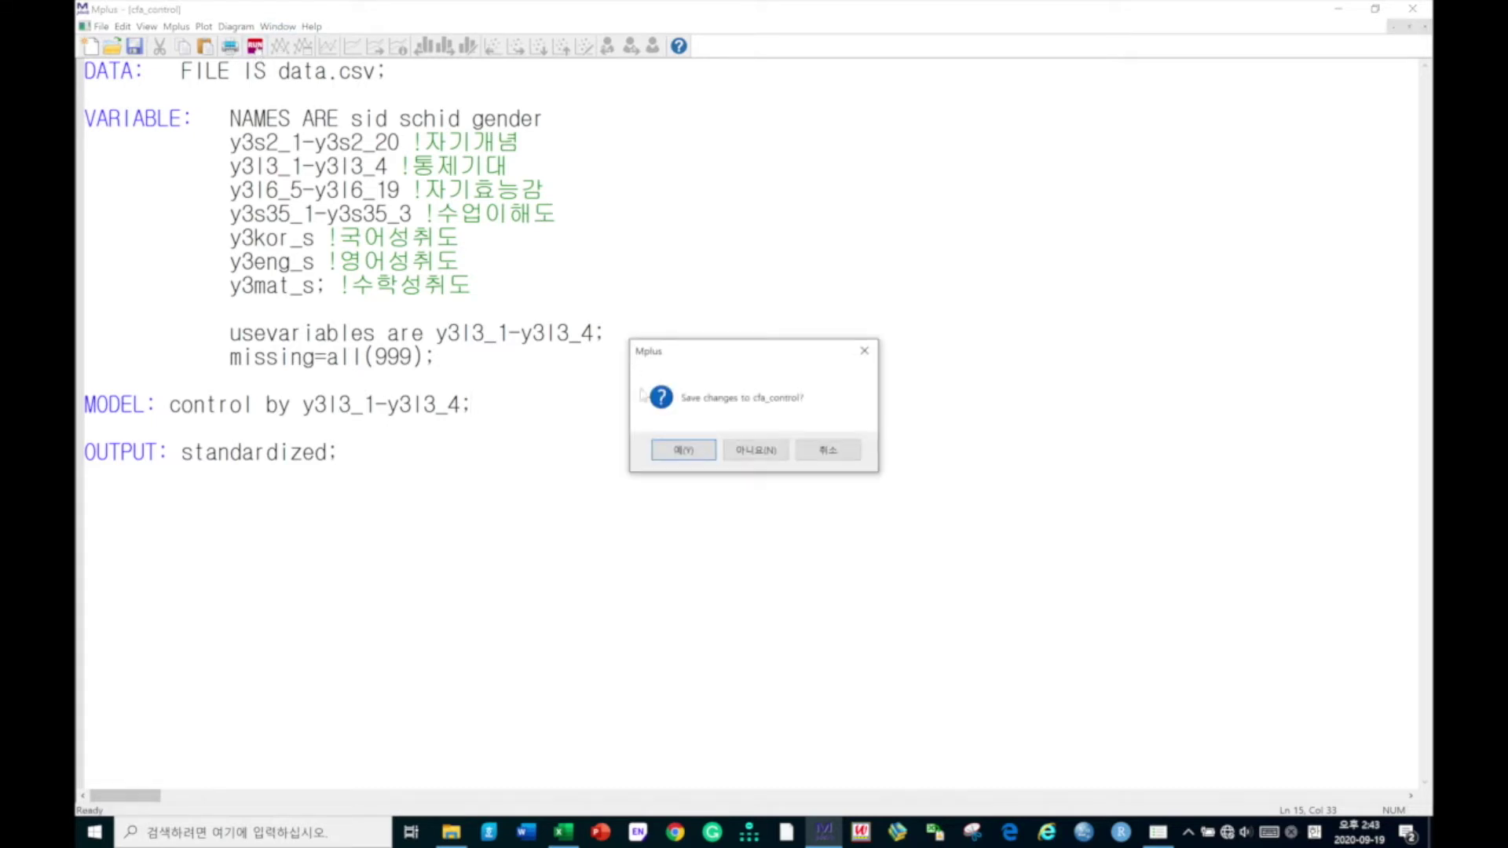
pyautogui.click(673, 456)
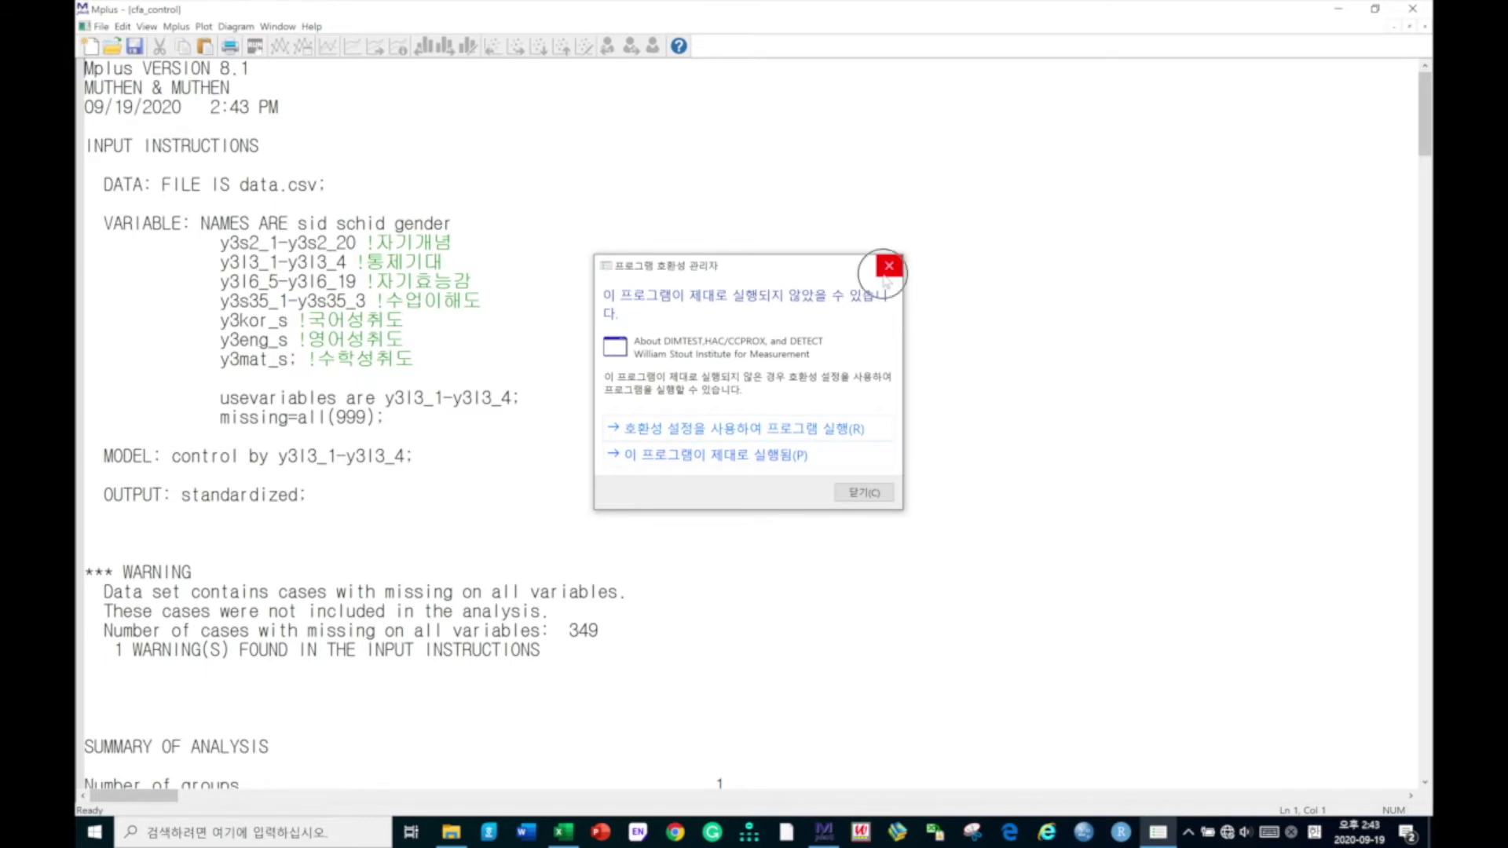
pyautogui.click(891, 266)
# Read through the output's warning, analysis summary, covariance coverage and univariate descriptive statistics for the four control items.
pyautogui.scroll(-4, 549, 482)
pyautogui.scroll(2, 464, 431)
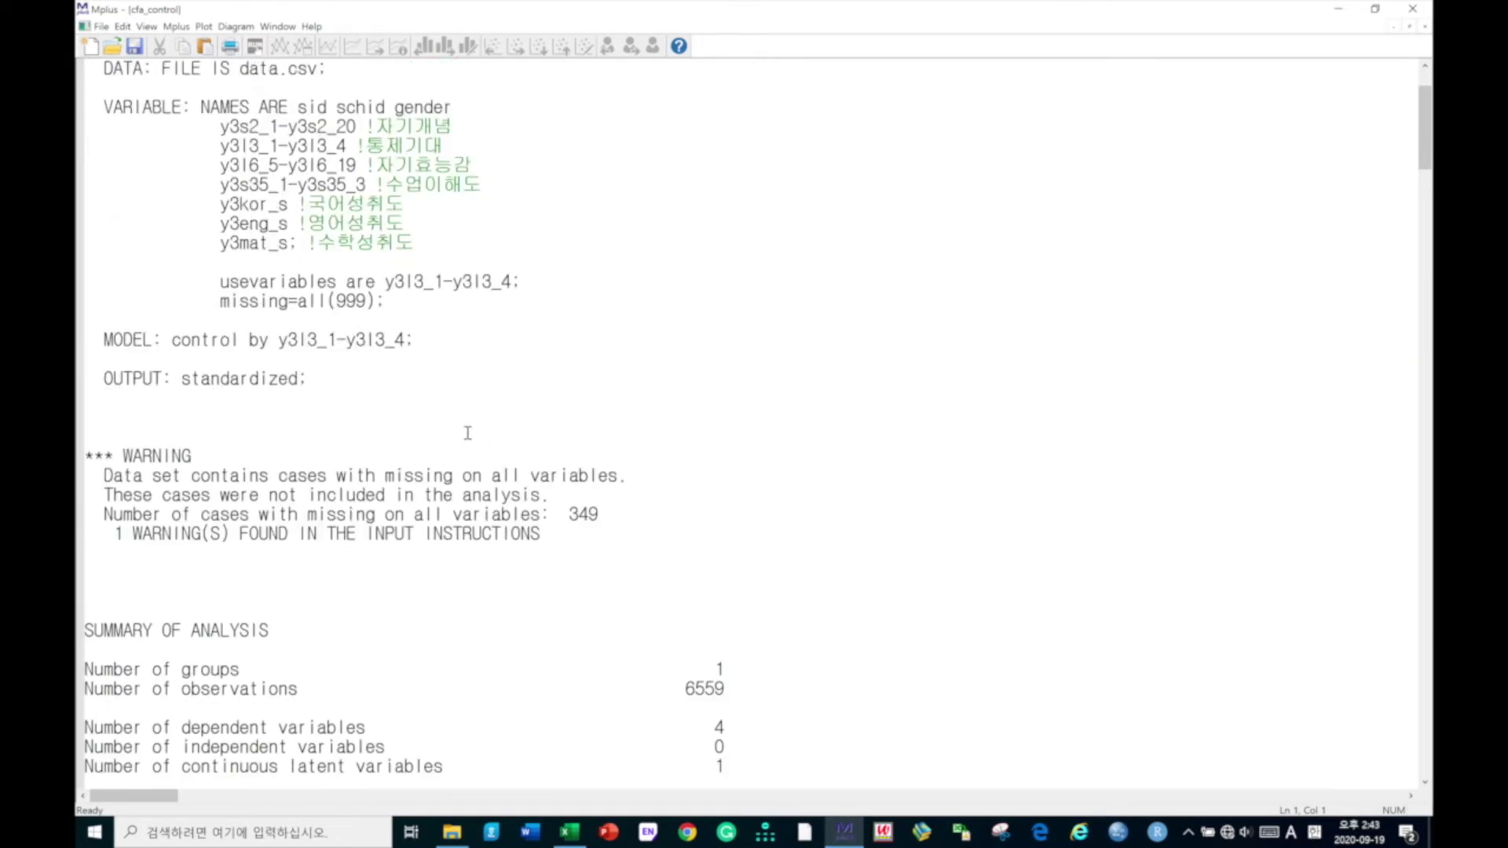
pyautogui.scroll(-2, 468, 605)
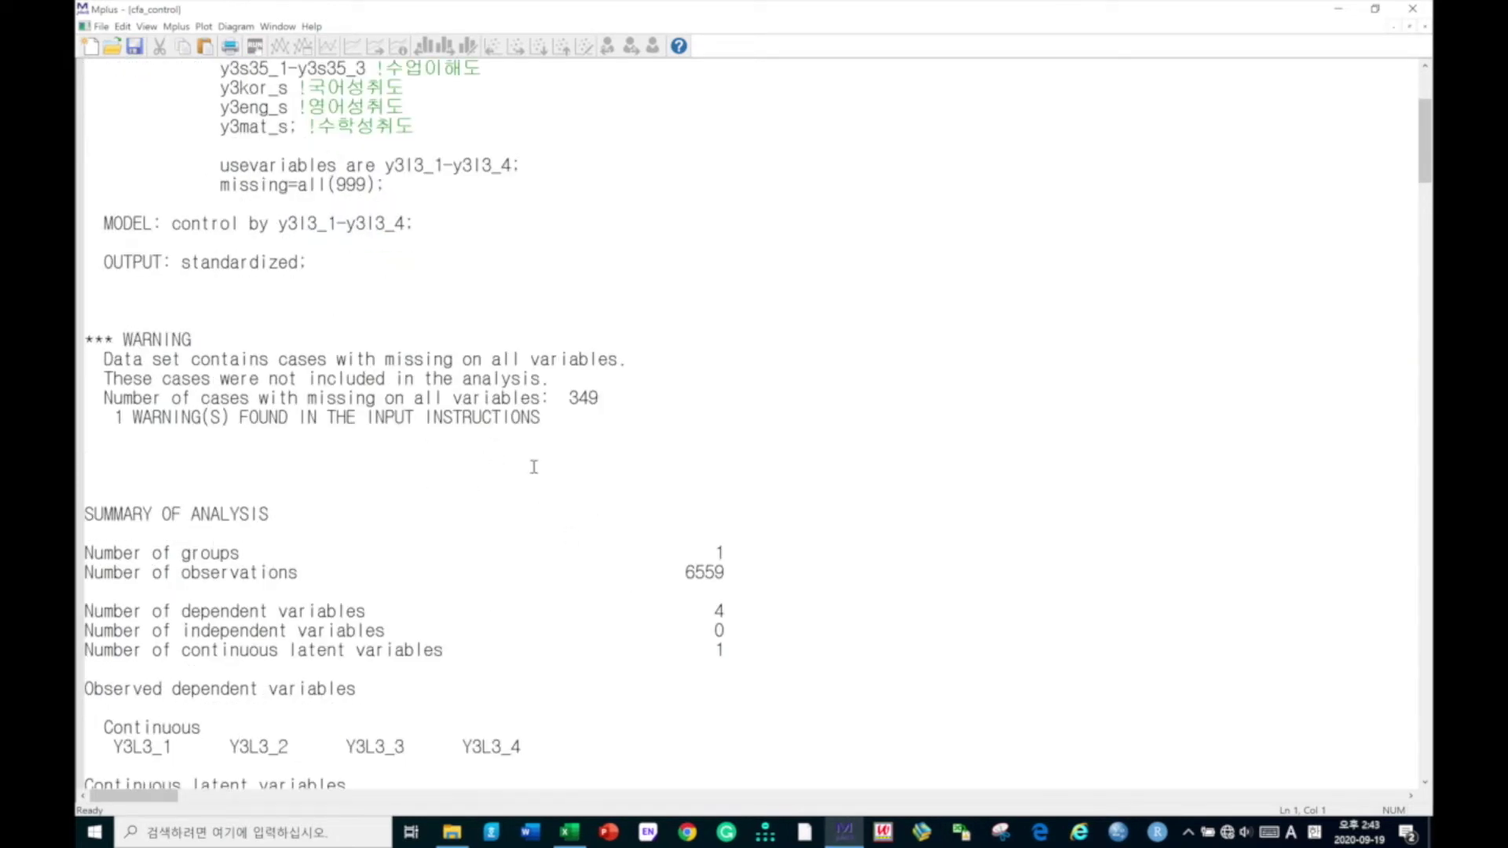
pyautogui.scroll(-2, 509, 693)
pyautogui.scroll(-4, 559, 640)
pyautogui.scroll(-8, 559, 640)
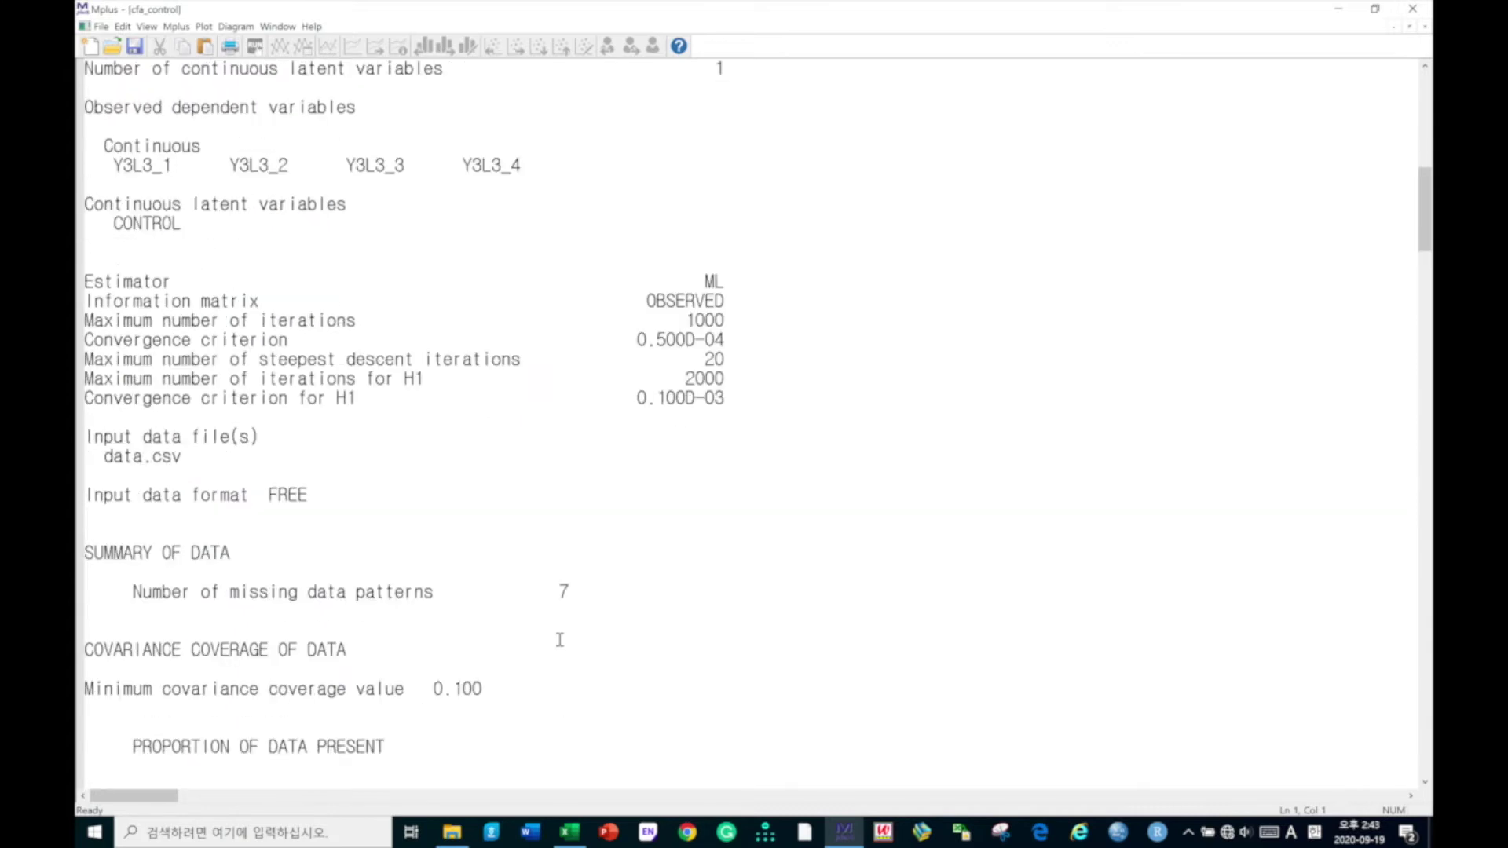
pyautogui.scroll(-8, 560, 640)
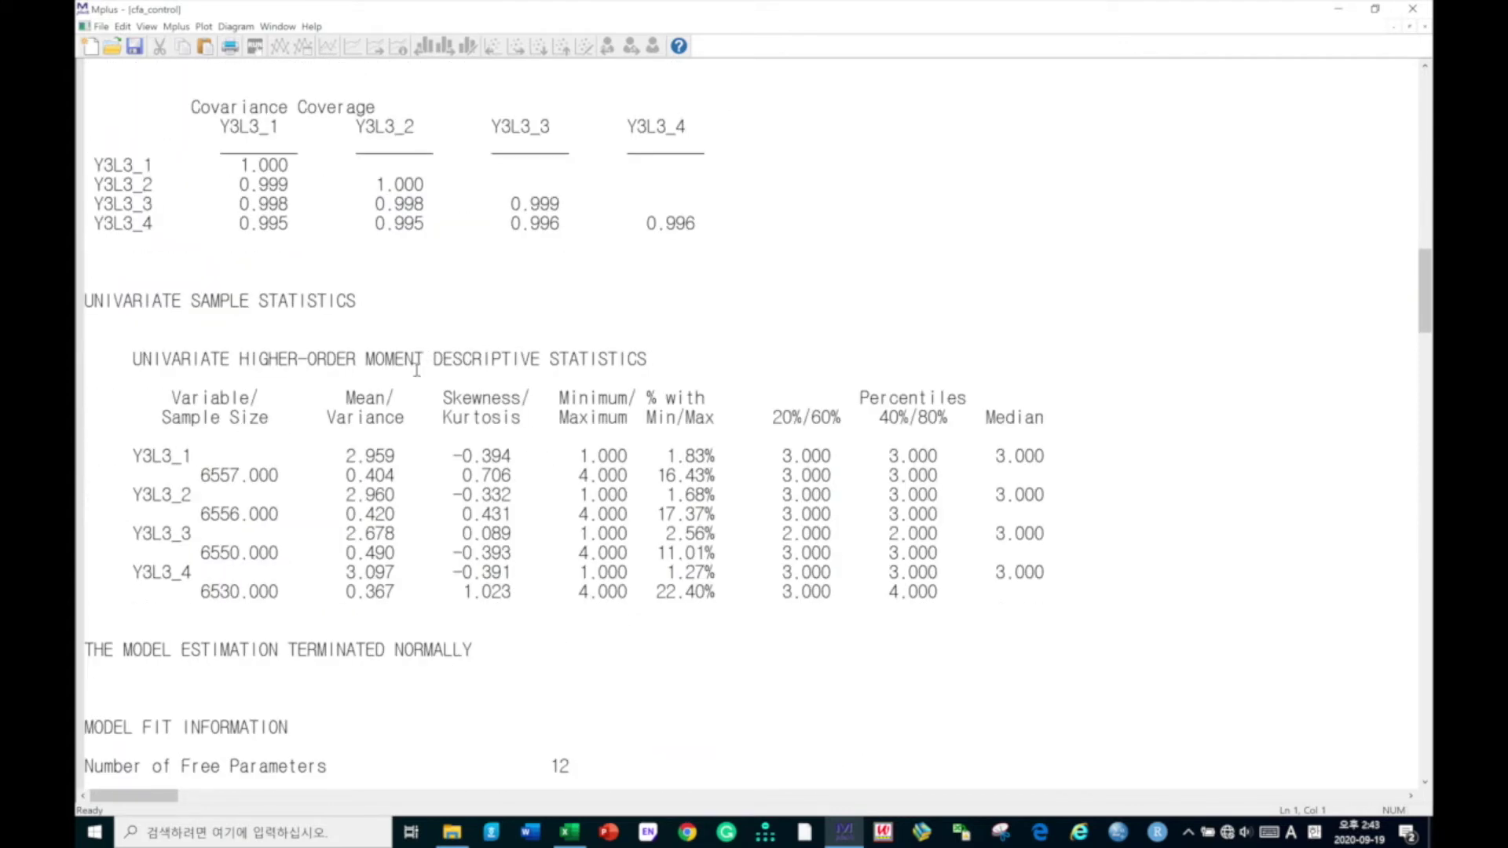
pyautogui.moveTo(343, 456); pyautogui.dragTo(363, 456)
pyautogui.click(490, 456)
pyautogui.scroll(-6, 544, 571)
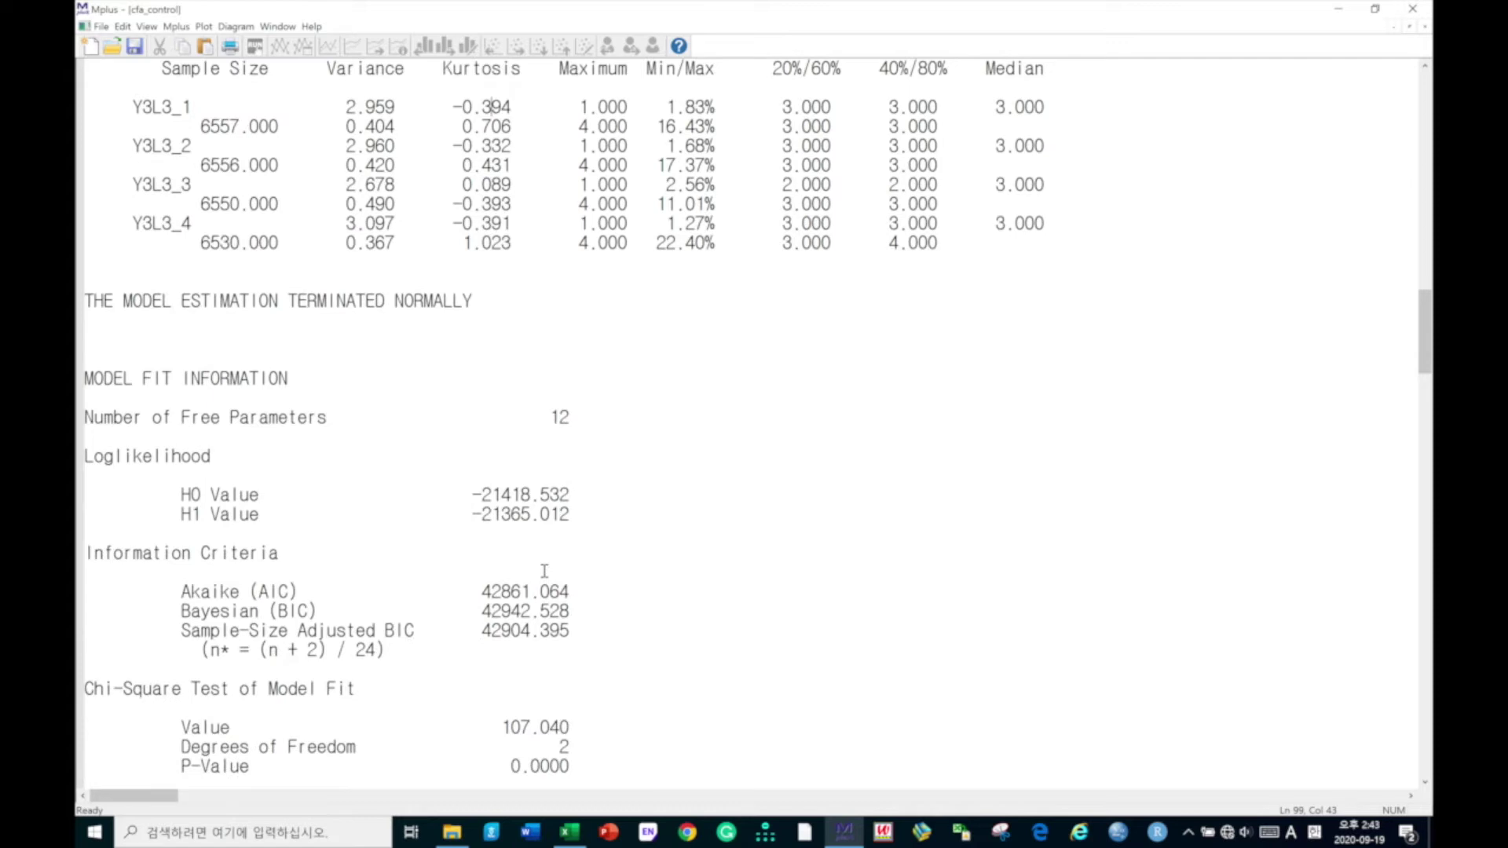
# Examine the four-indicator model's chi-square test, degrees of freedom, RMSEA and CFI/TLI in the fit information.
pyautogui.scroll(-10, 544, 571)
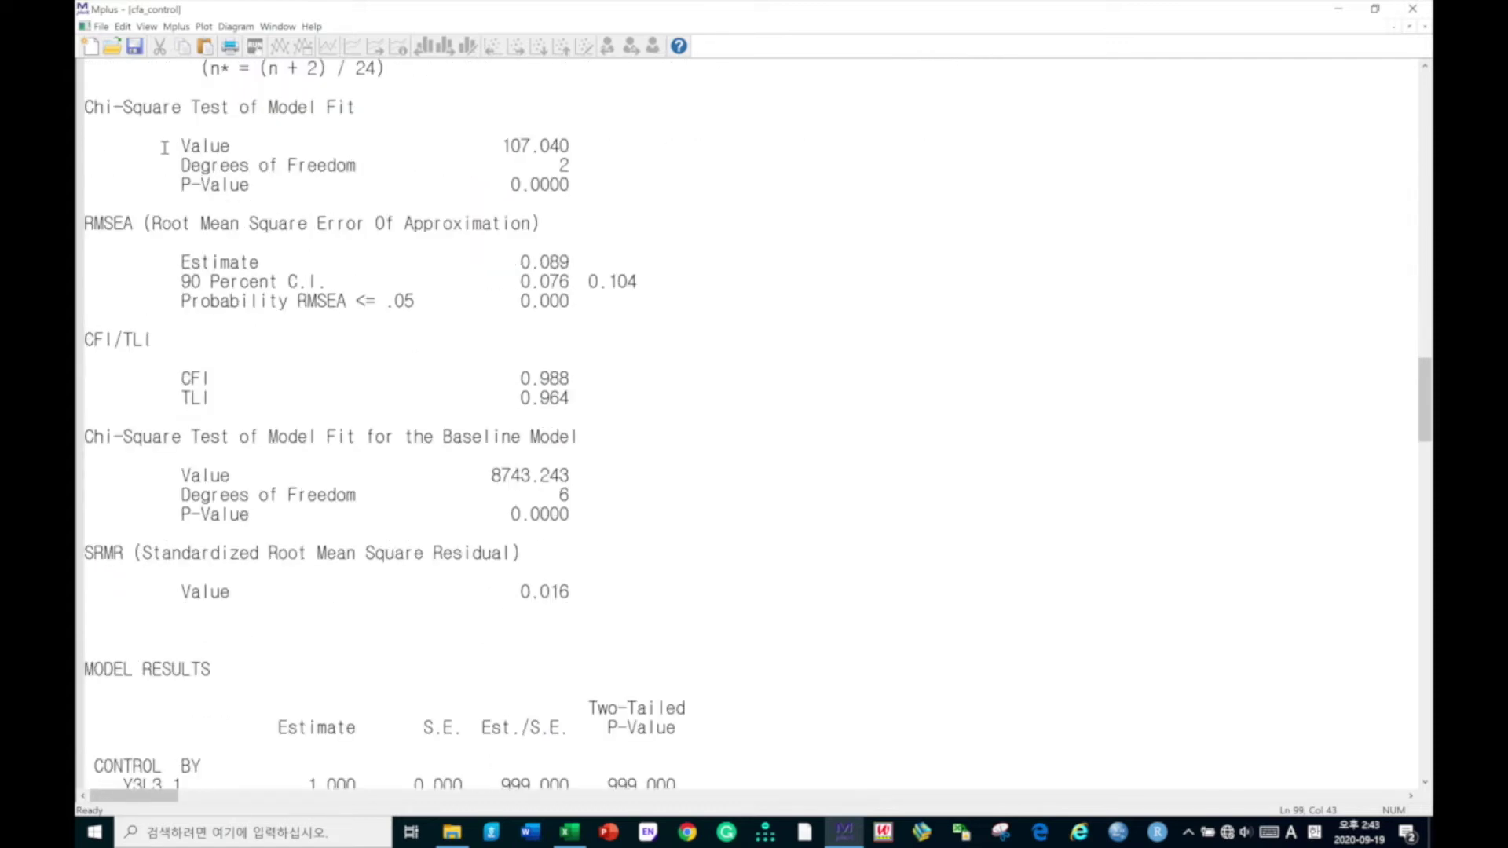
pyautogui.moveTo(88, 106); pyautogui.dragTo(428, 114)
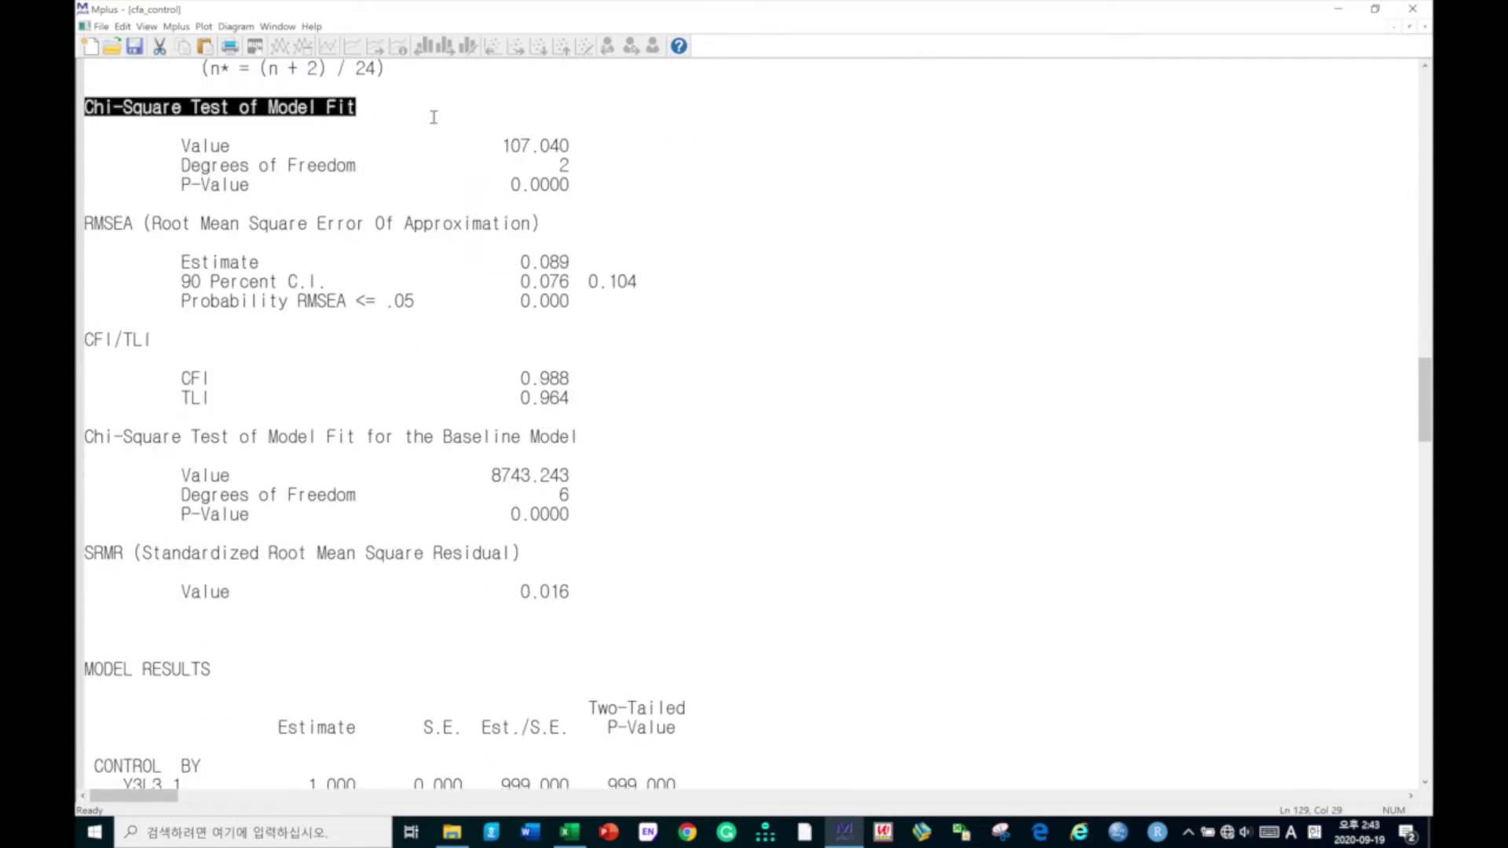
pyautogui.click(564, 165)
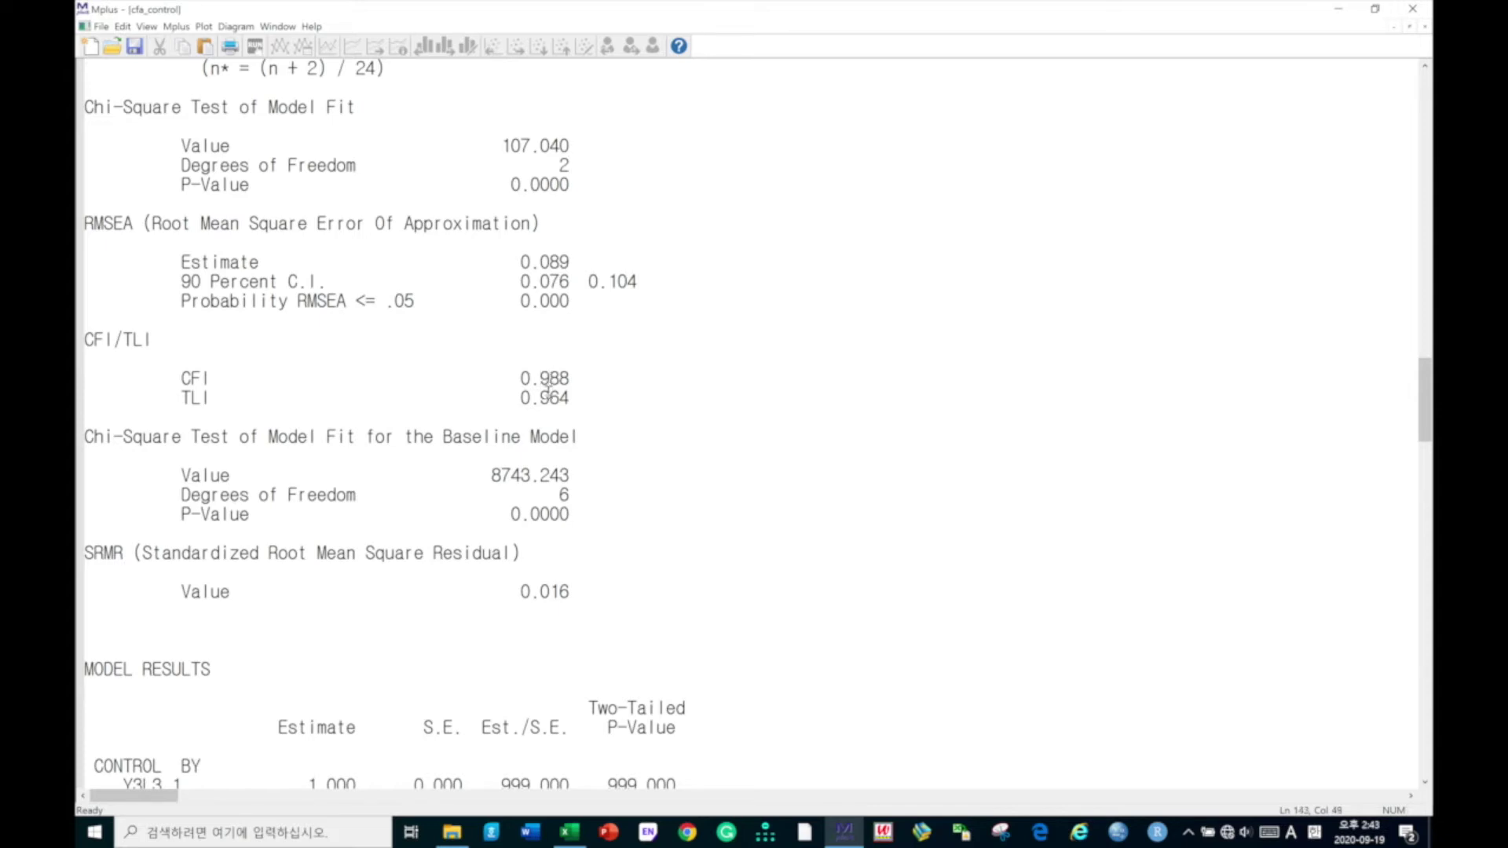
pyautogui.click(550, 397)
pyautogui.scroll(4, 438, 476)
# Examine the unstandardized estimates and STDYX standardized factor loadings of the control factor.
pyautogui.scroll(-10, 438, 476)
pyautogui.scroll(-2, 438, 476)
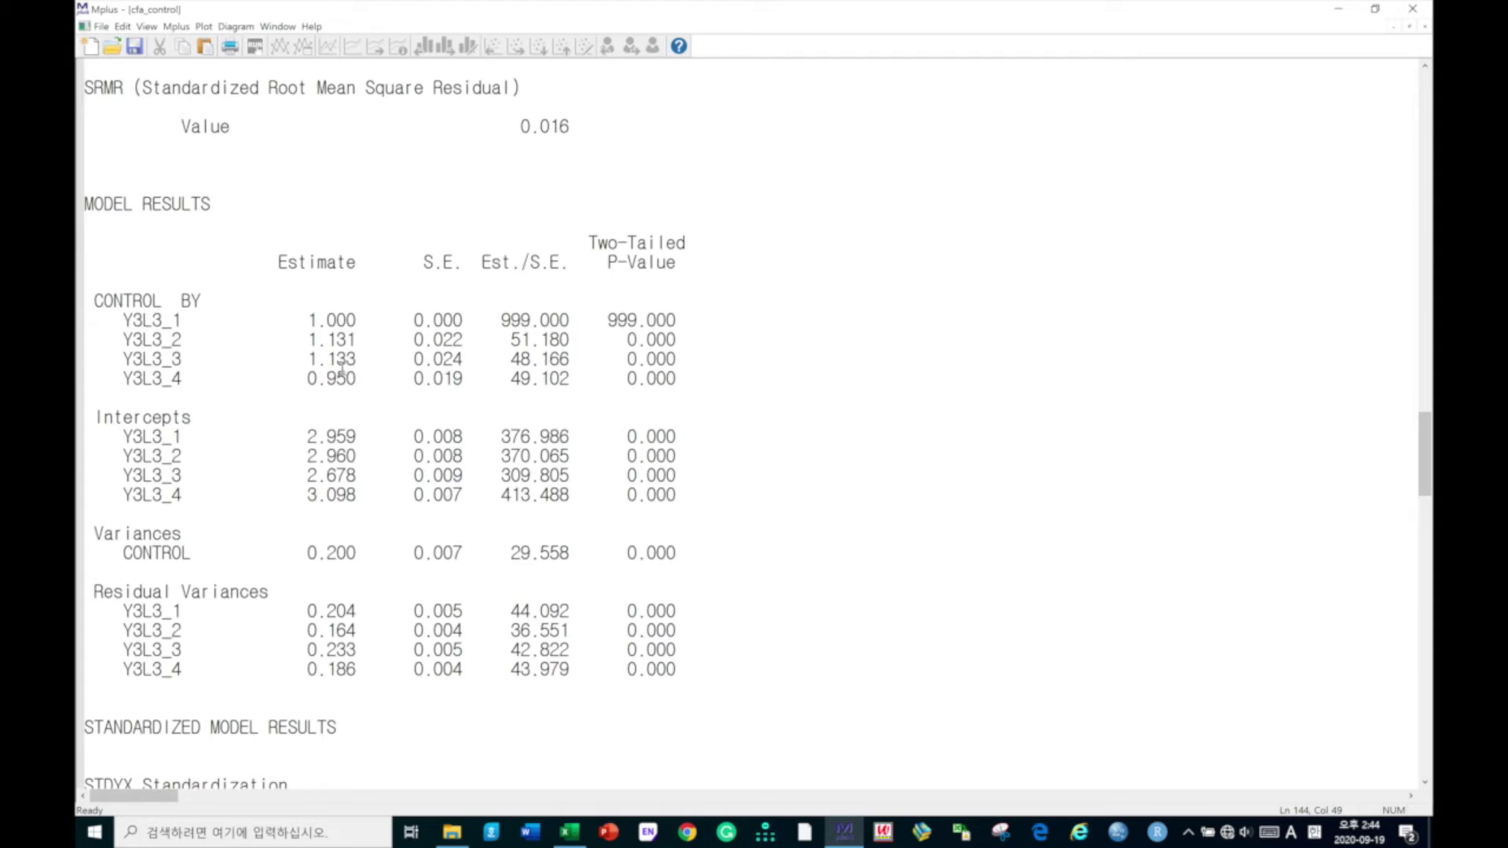
pyautogui.scroll(-8, 334, 527)
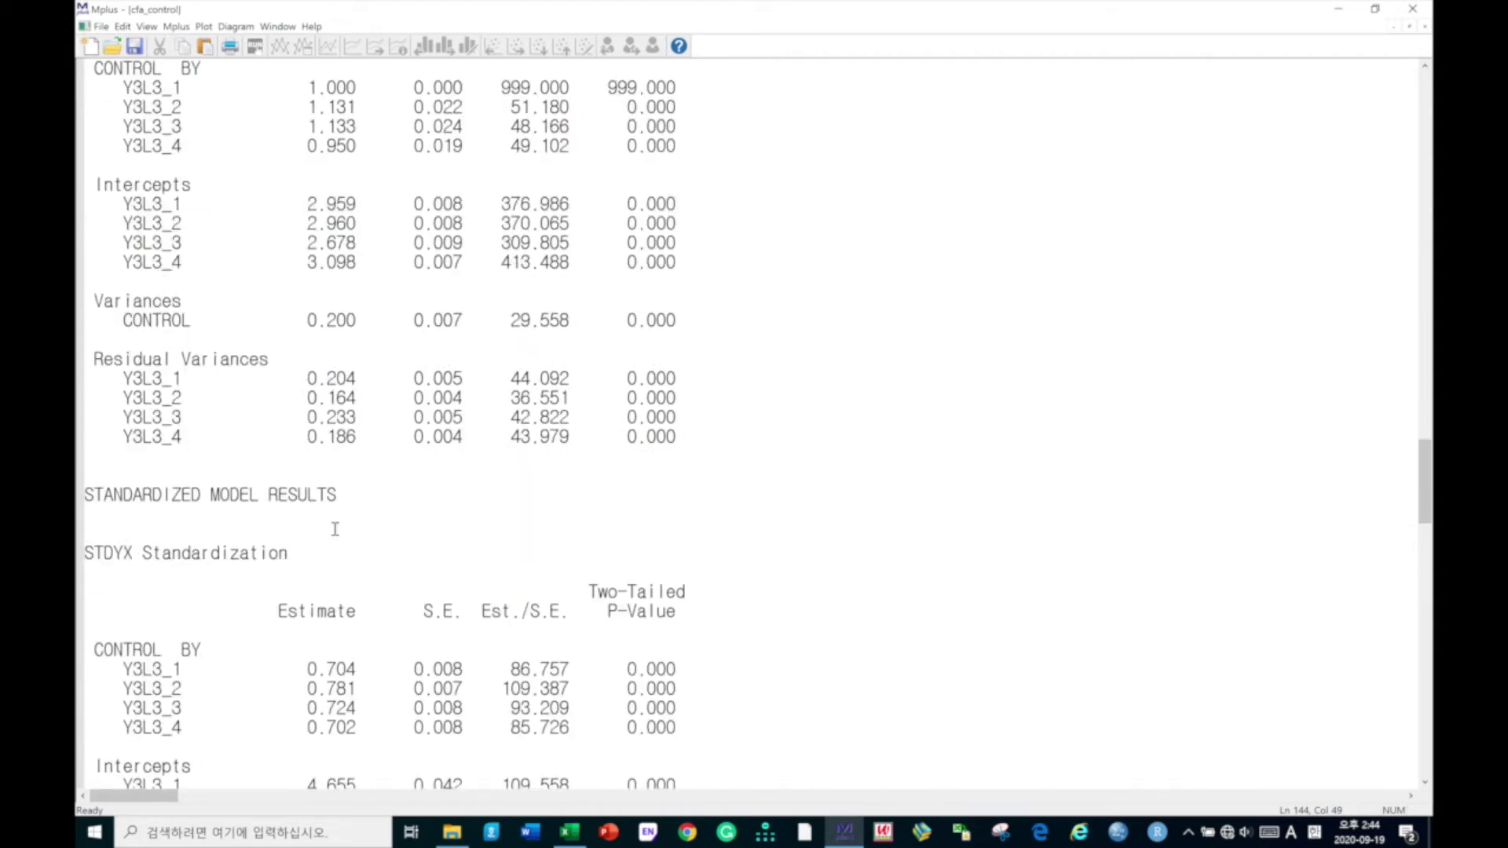
pyautogui.scroll(2, 318, 487)
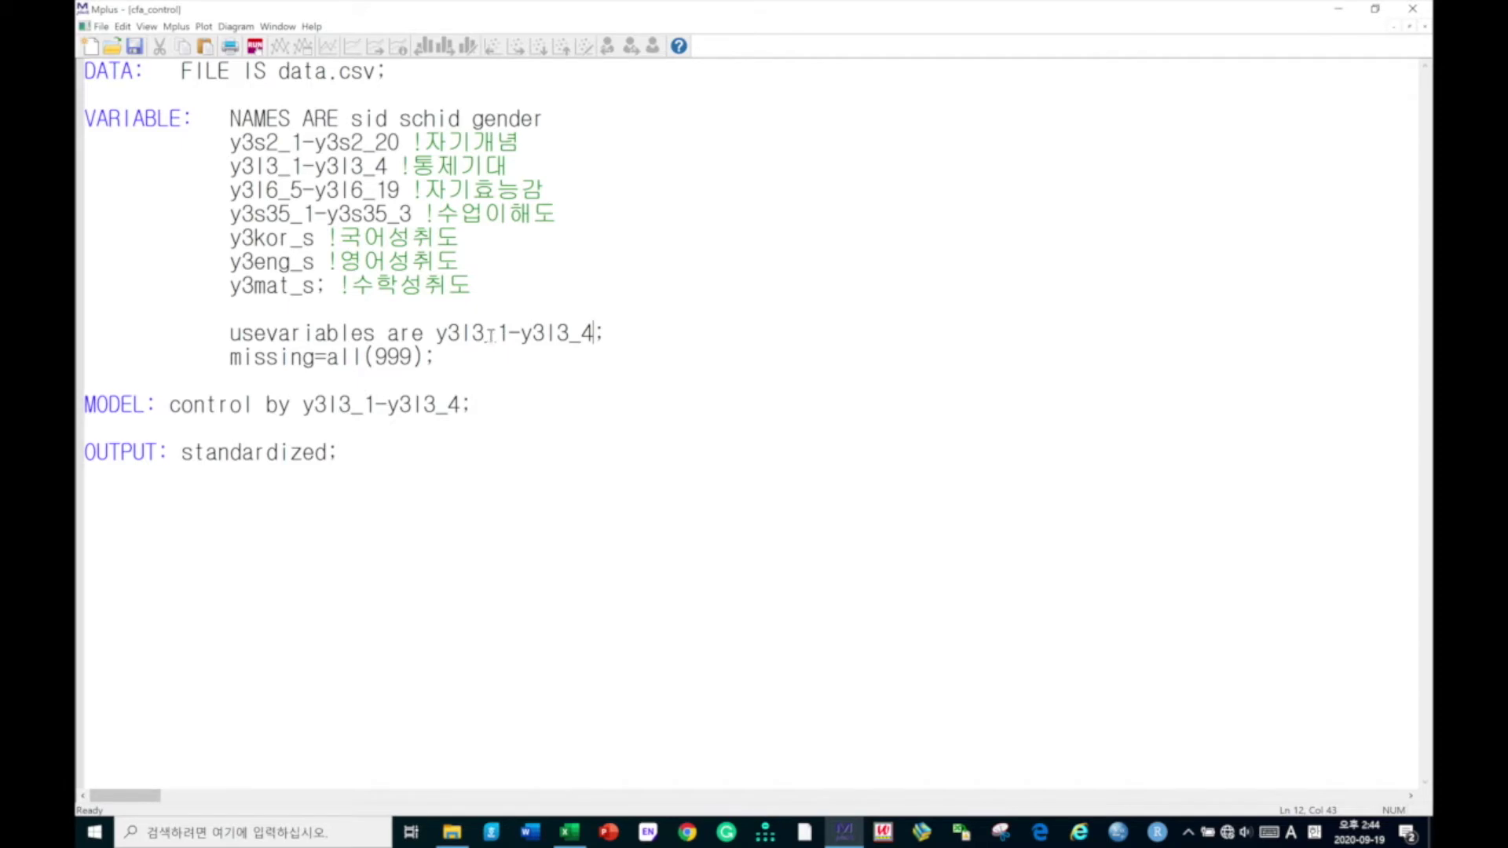
# Limit the usevariables and control factor indicators to y3l3_1-y3l3_3, and rerun the analysis with the input saved.
pyautogui.click(571, 333)
pyautogui.moveTo(595, 333); pyautogui.dragTo(582, 333)
pyautogui.write('3')
pyautogui.press('BackSpace')
pyautogui.write('3')
pyautogui.click(255, 49)
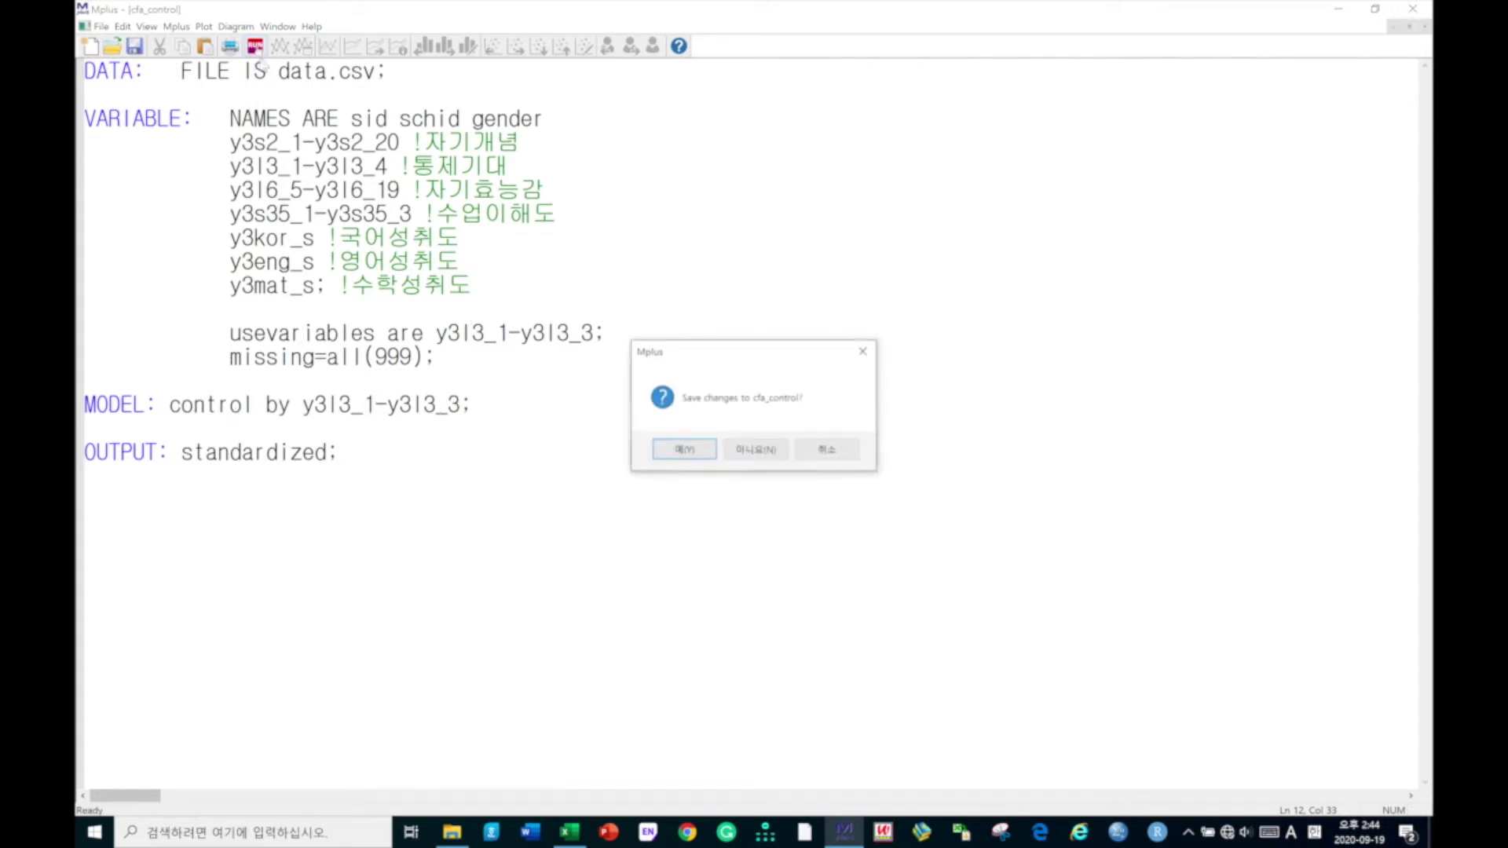
pyautogui.click(680, 448)
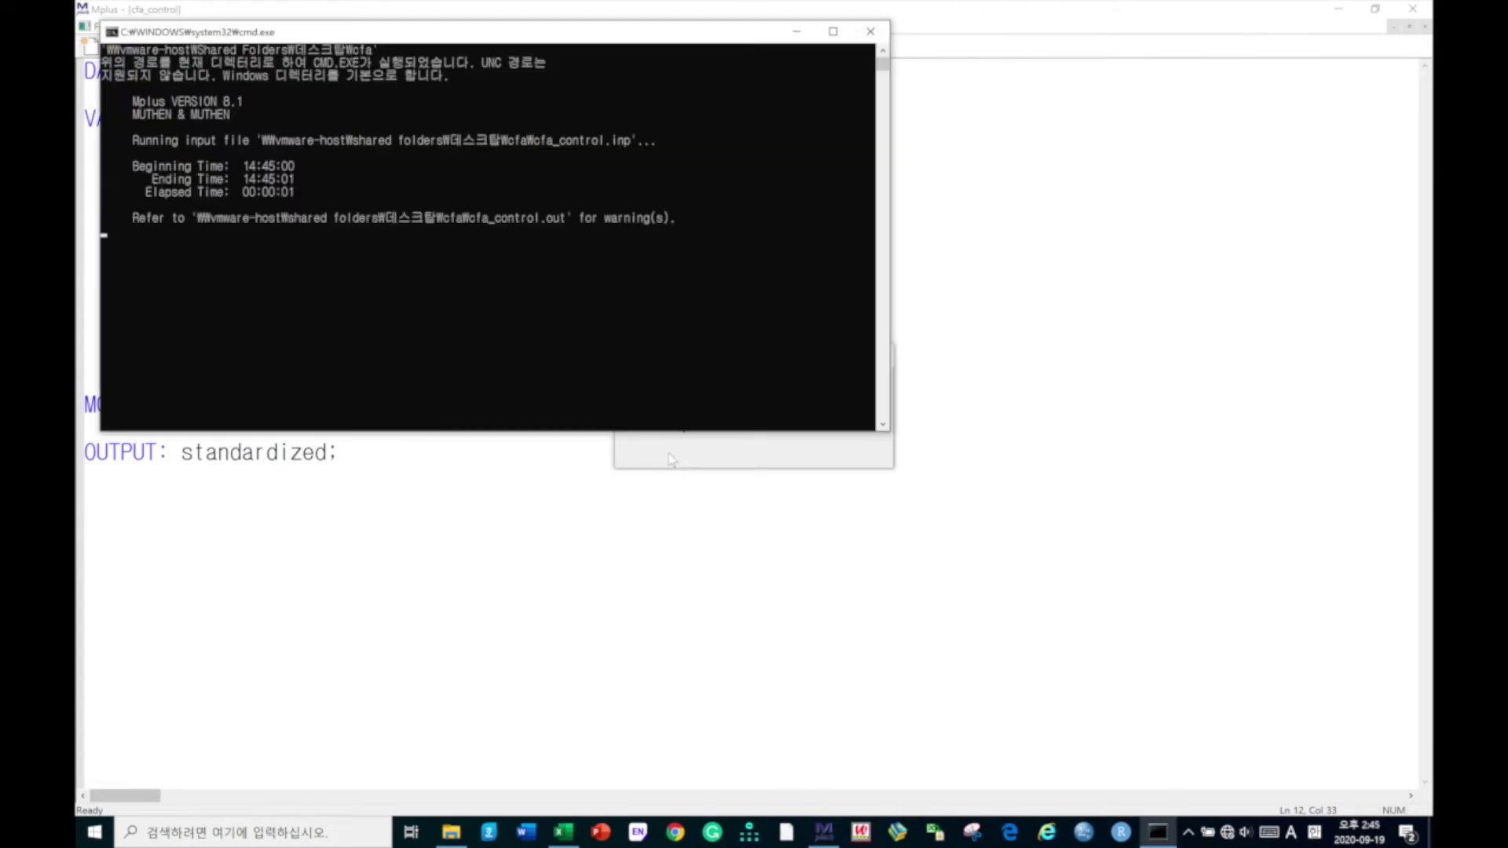
# Examine the three-indicator model's chi-square, degrees of freedom, RMSEA and CFI/TLI, and close the output.
pyautogui.scroll(-20, 481, 501)
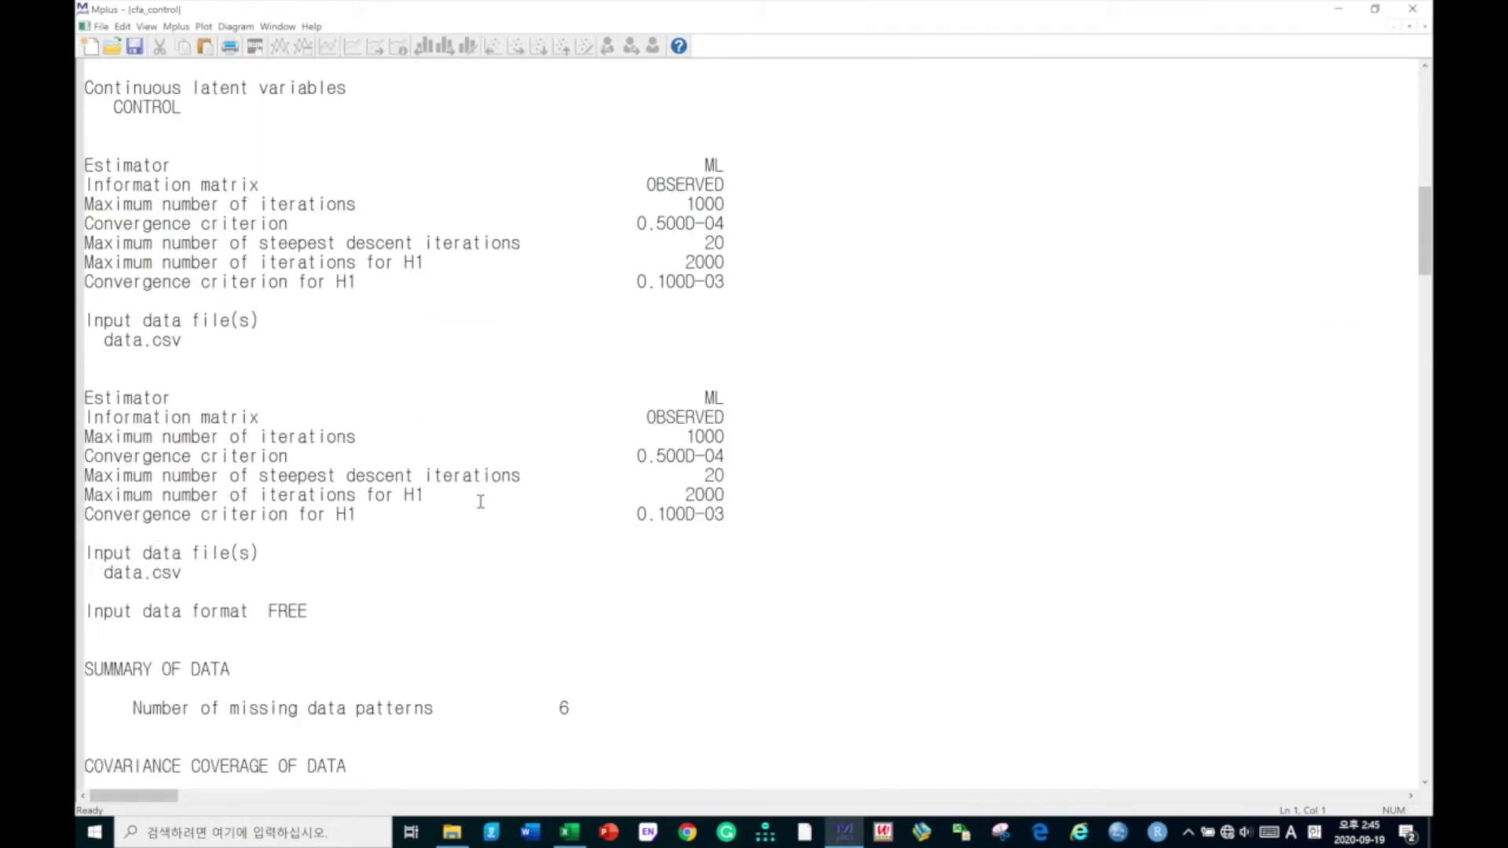
pyautogui.scroll(-6, 481, 501)
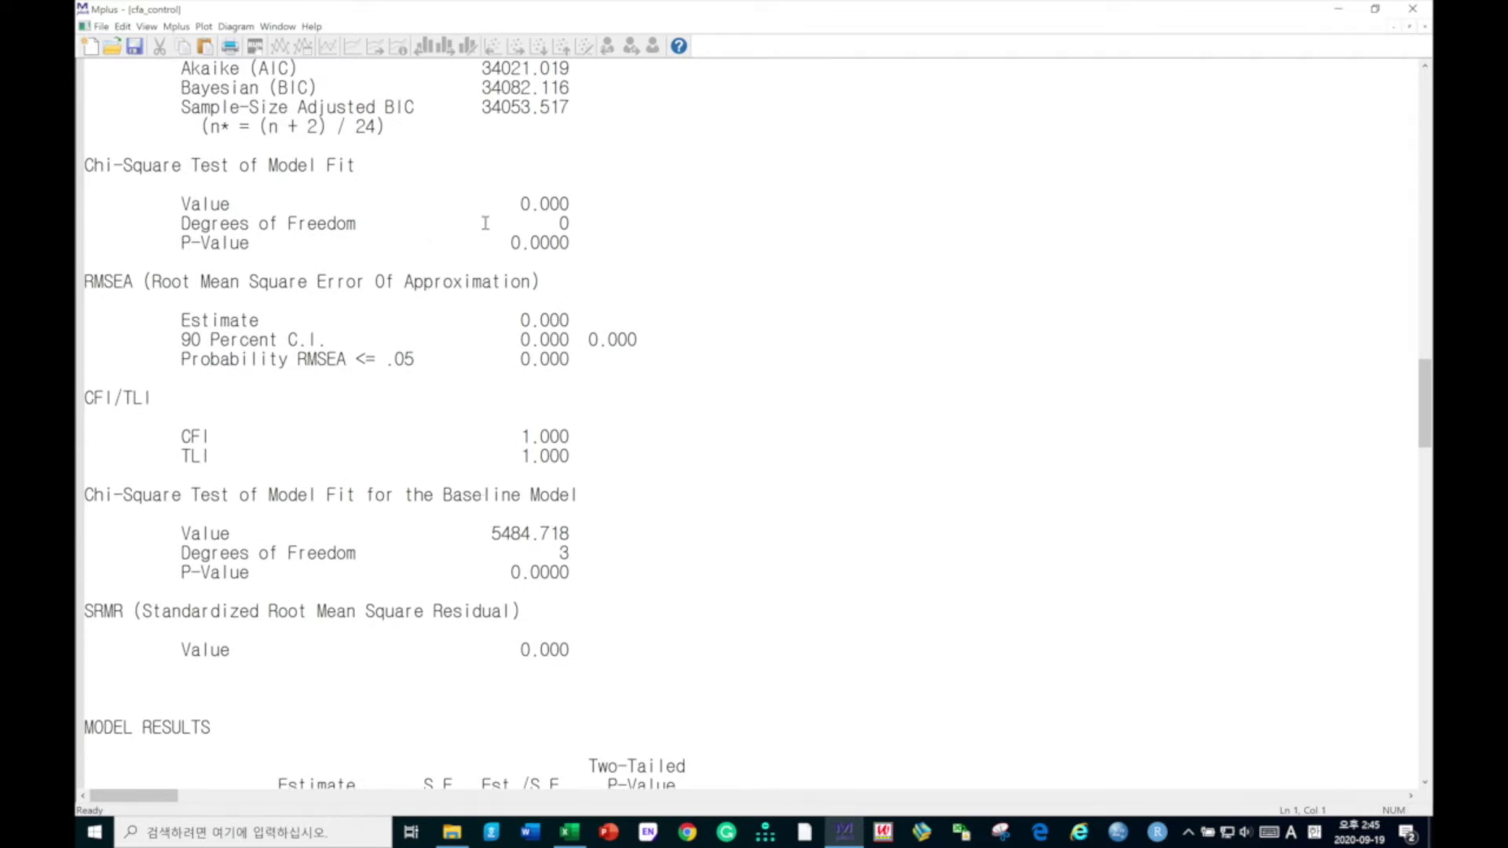
pyautogui.click(552, 203)
pyautogui.click(566, 223)
pyautogui.moveTo(566, 198); pyautogui.dragTo(511, 204)
pyautogui.moveTo(567, 320); pyautogui.dragTo(510, 321)
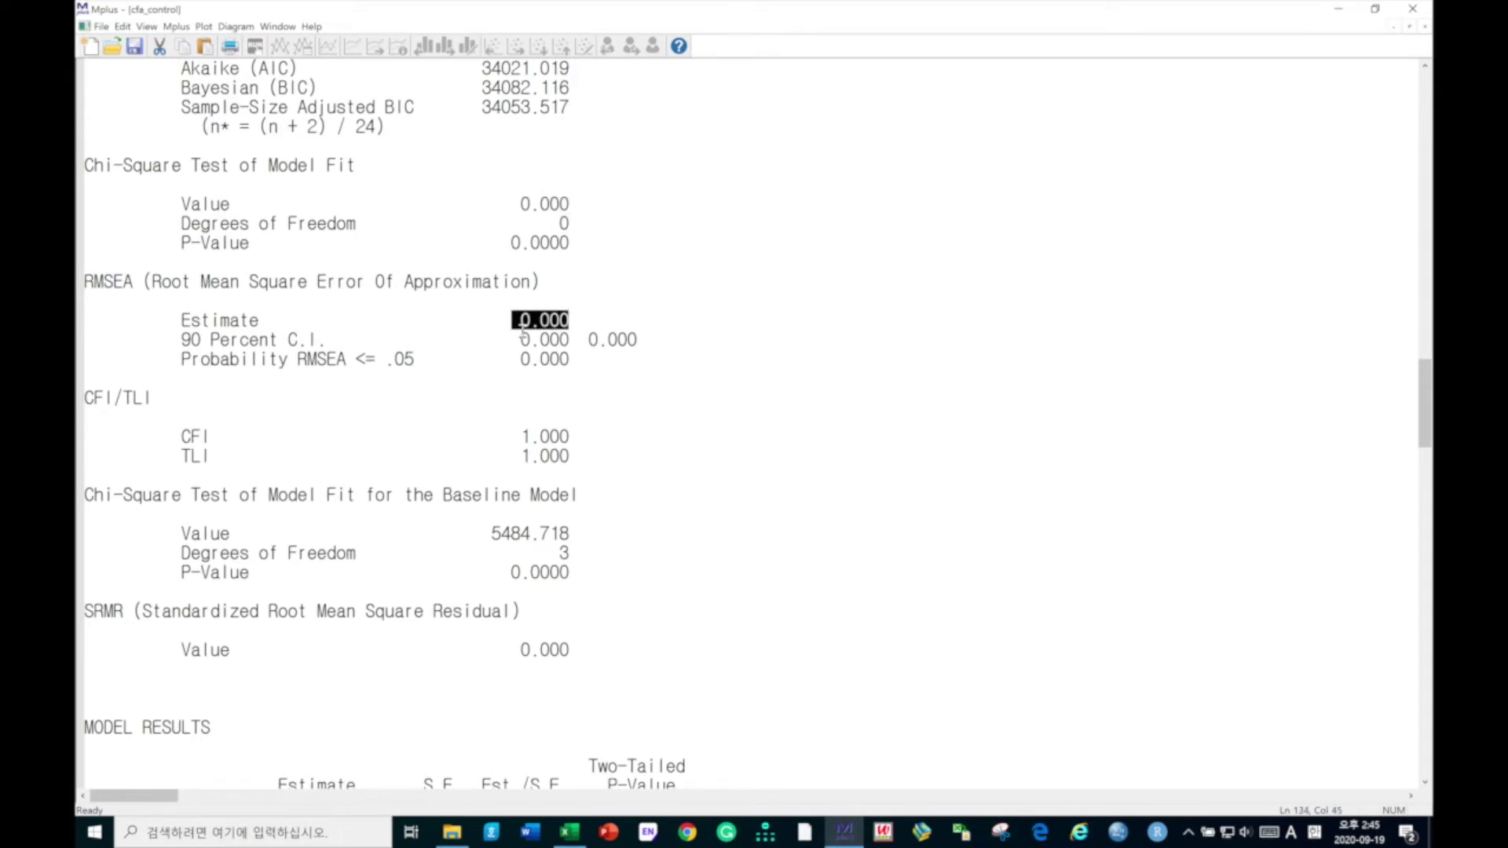
pyautogui.moveTo(573, 456); pyautogui.dragTo(520, 437)
pyautogui.scroll(2, 555, 475)
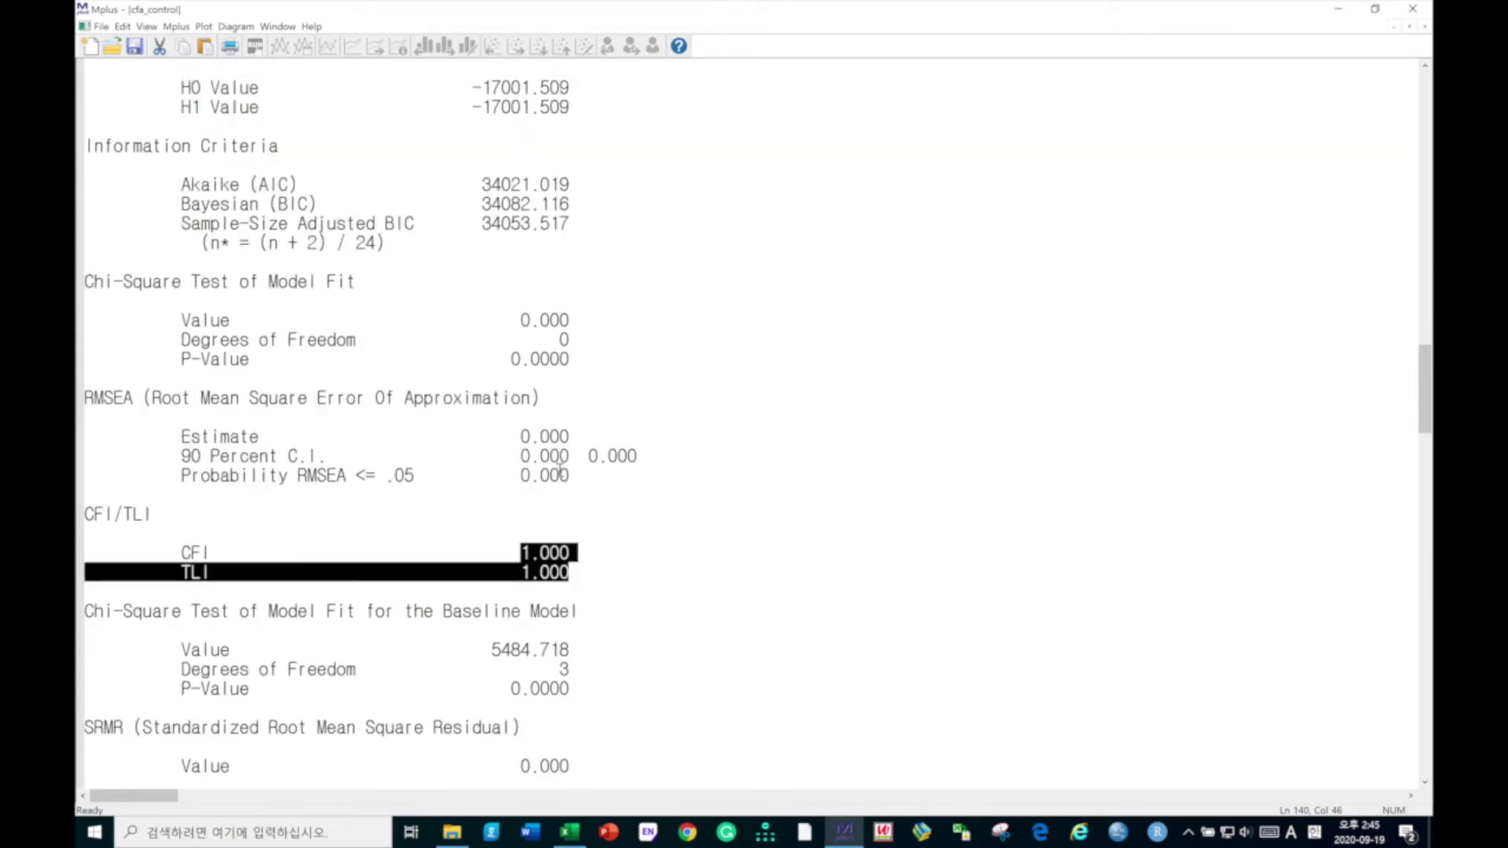
pyautogui.scroll(-2, 559, 472)
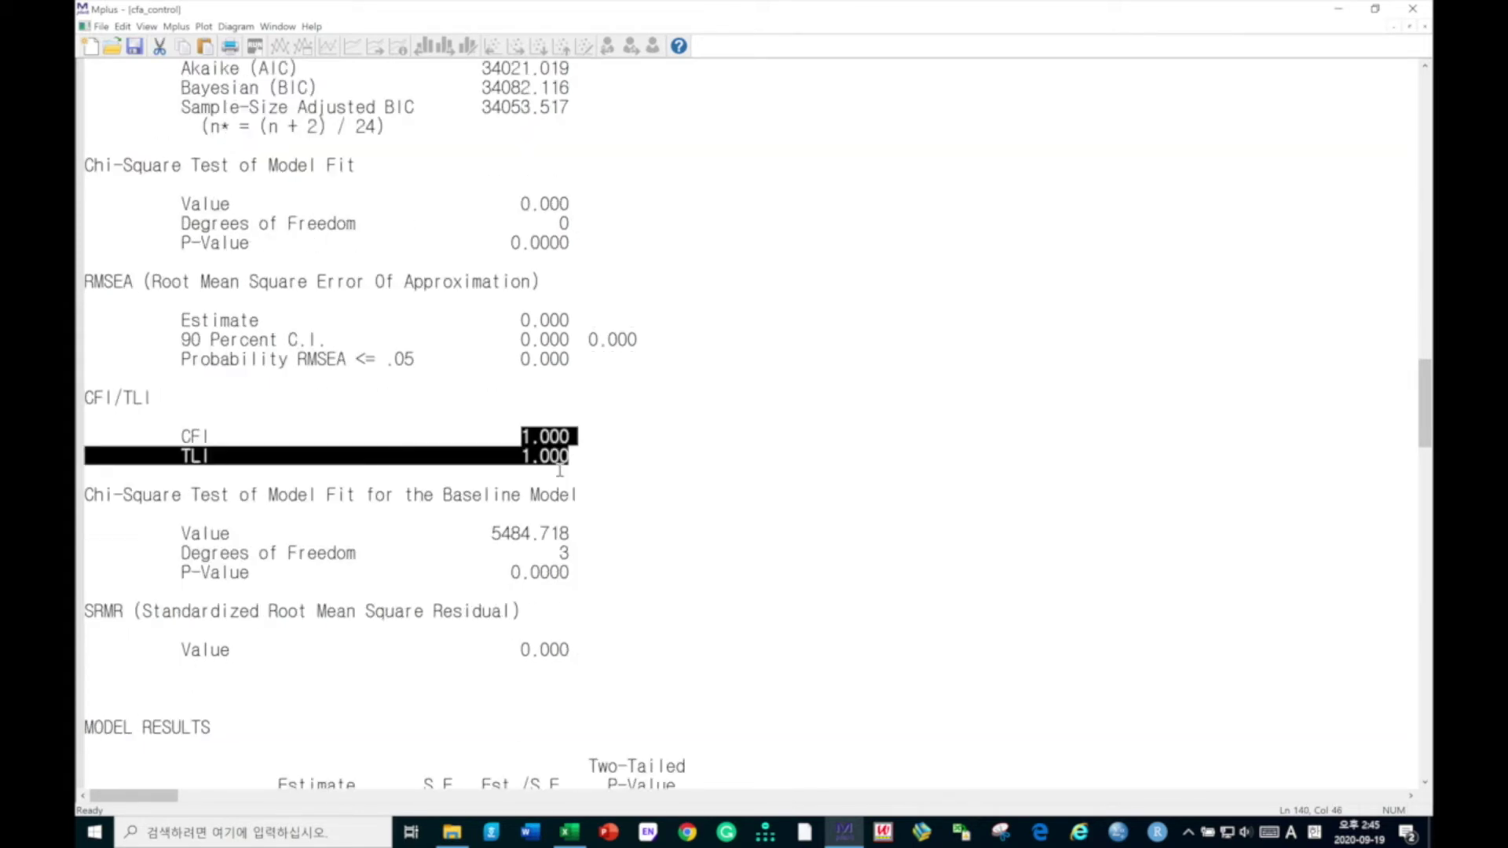
pyautogui.click(472, 534)
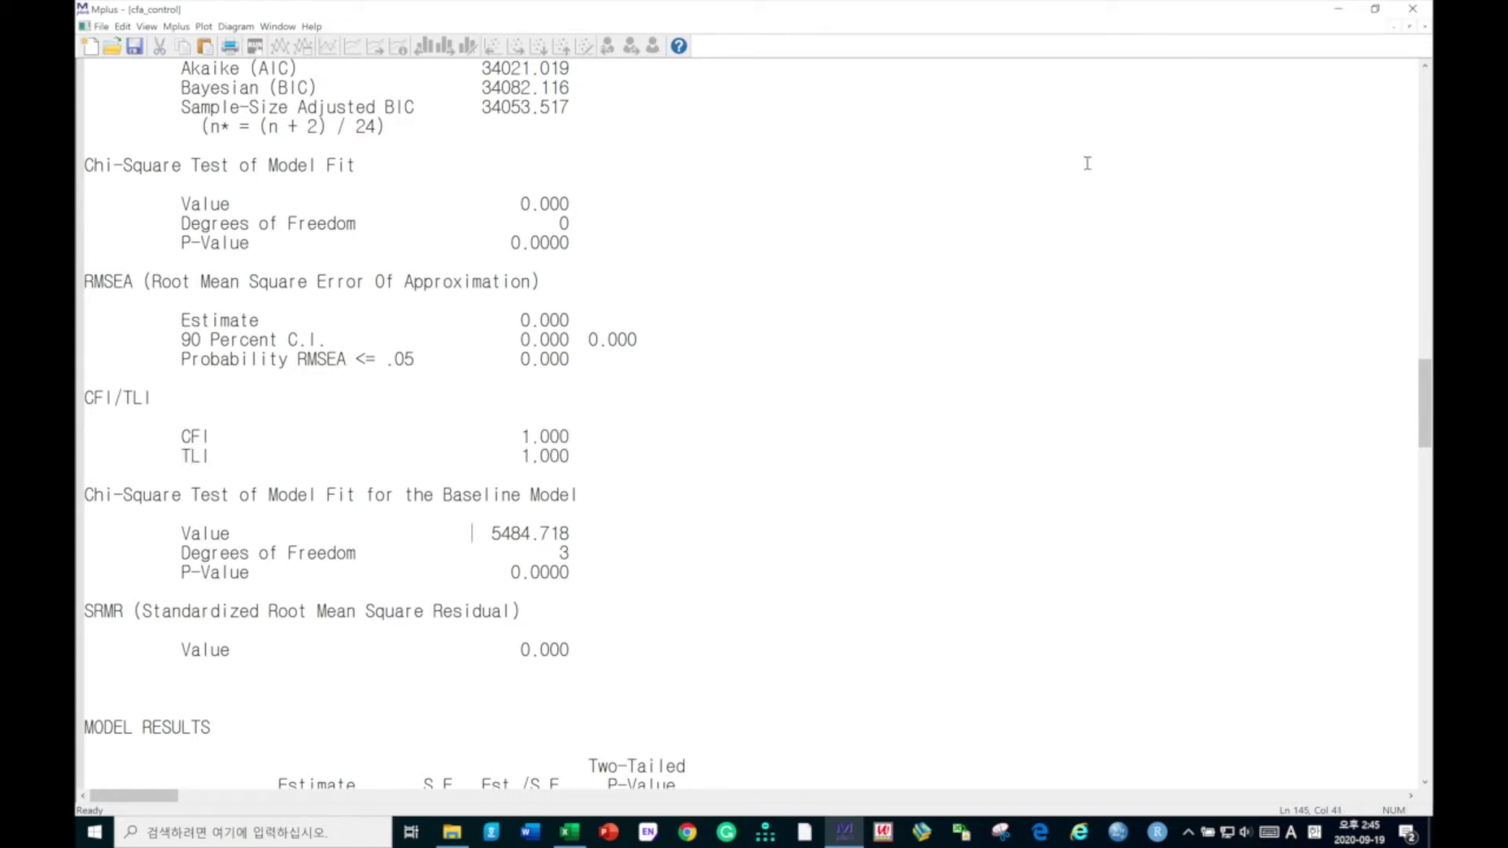
pyautogui.click(1425, 29)
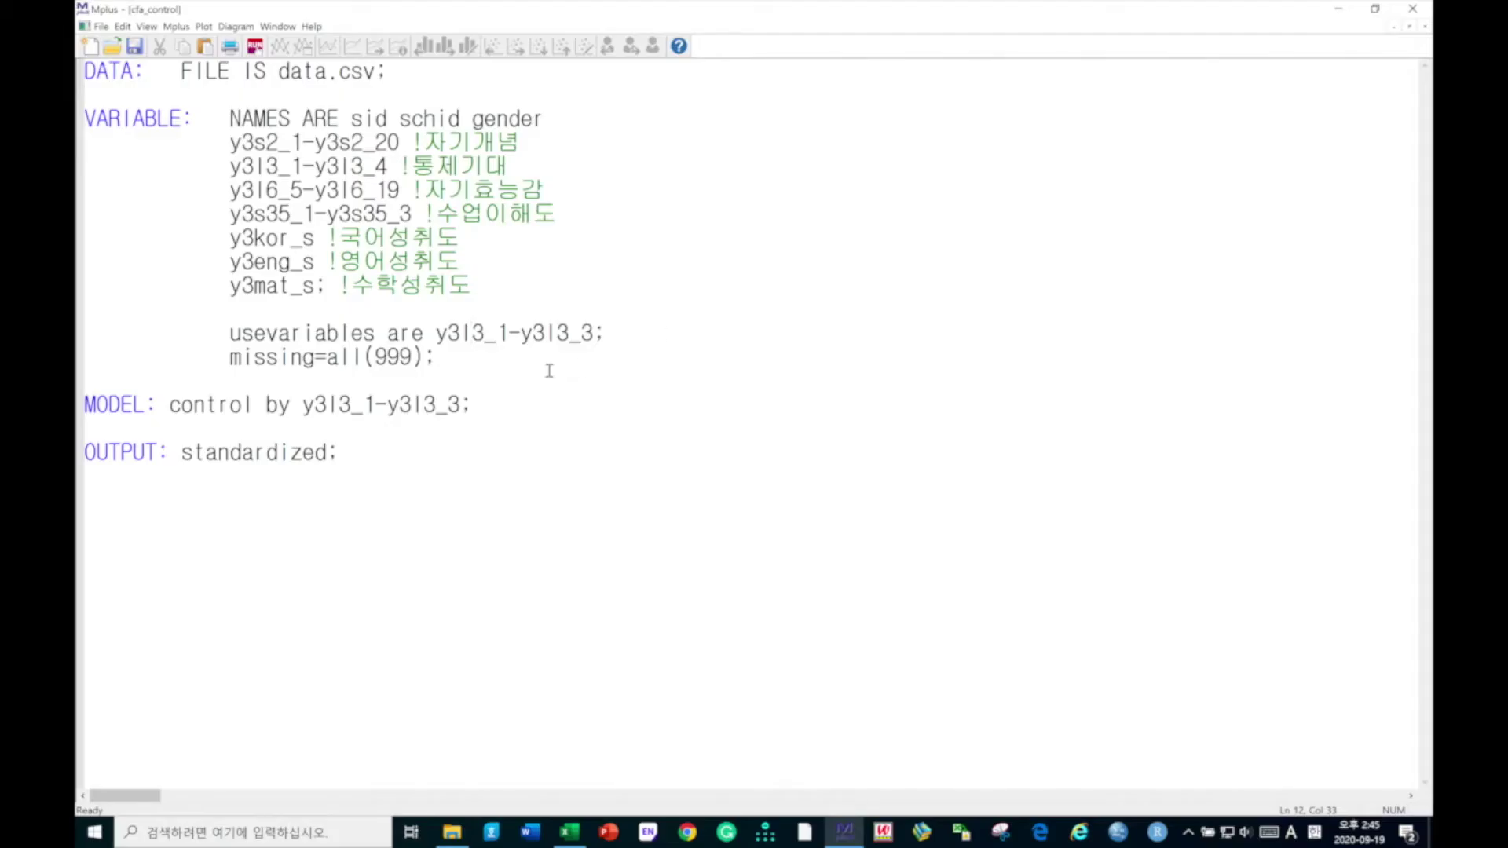
# Reduce the usevariables and control factor indicators to y3l3_1-y3l3_2, and rerun the analysis with the input saved.
pyautogui.click(591, 336)
pyautogui.click(462, 405)
pyautogui.press('BackSpace')
pyautogui.write('2')
pyautogui.click(255, 46)
pyautogui.click(690, 456)
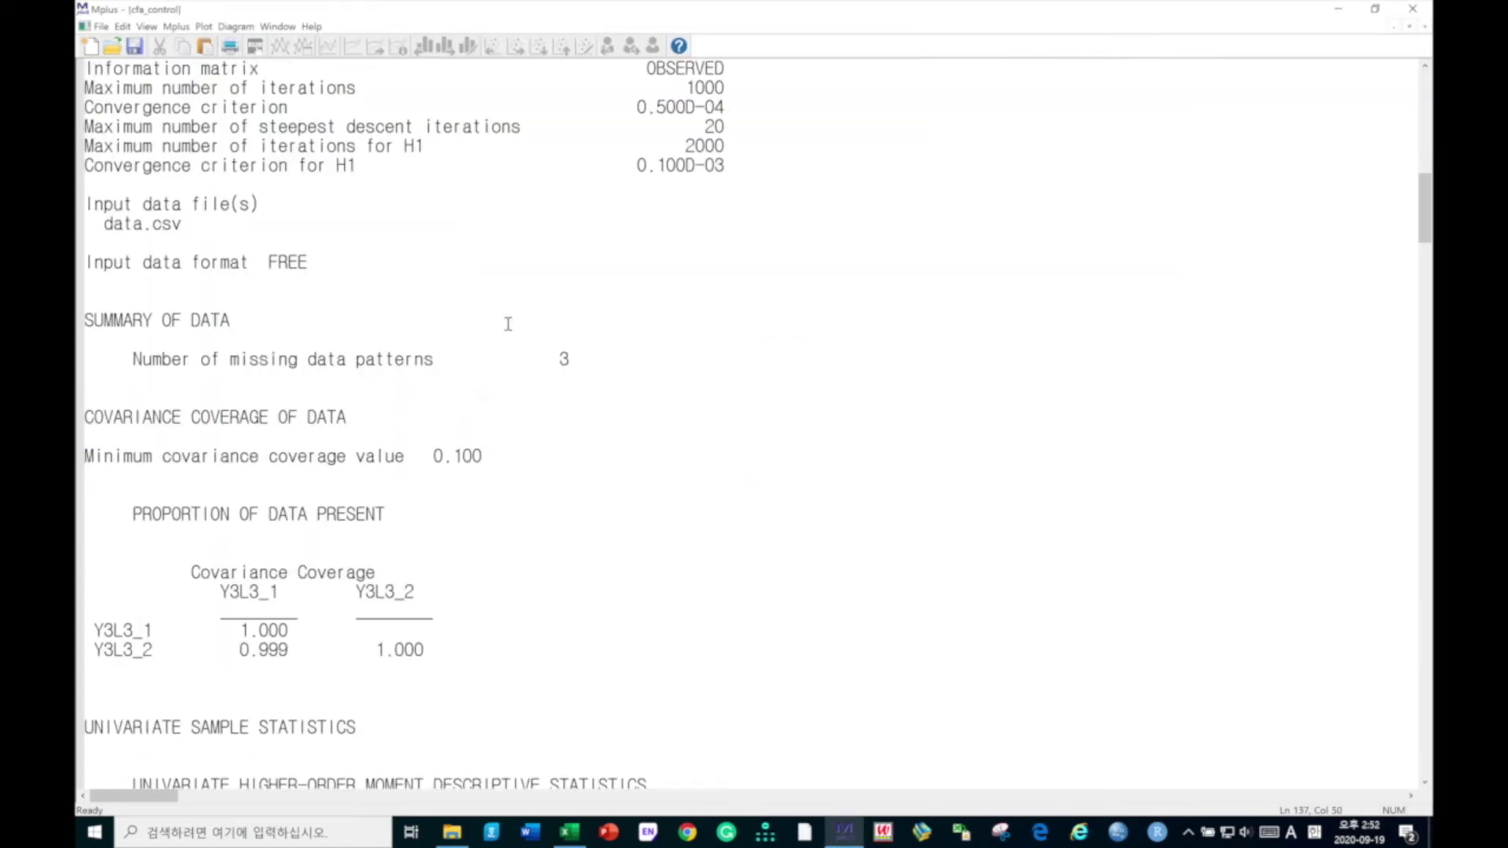
# Read the message about degrees of freedom and model identification in the two-indicator output.
pyautogui.scroll(-14, 508, 323)
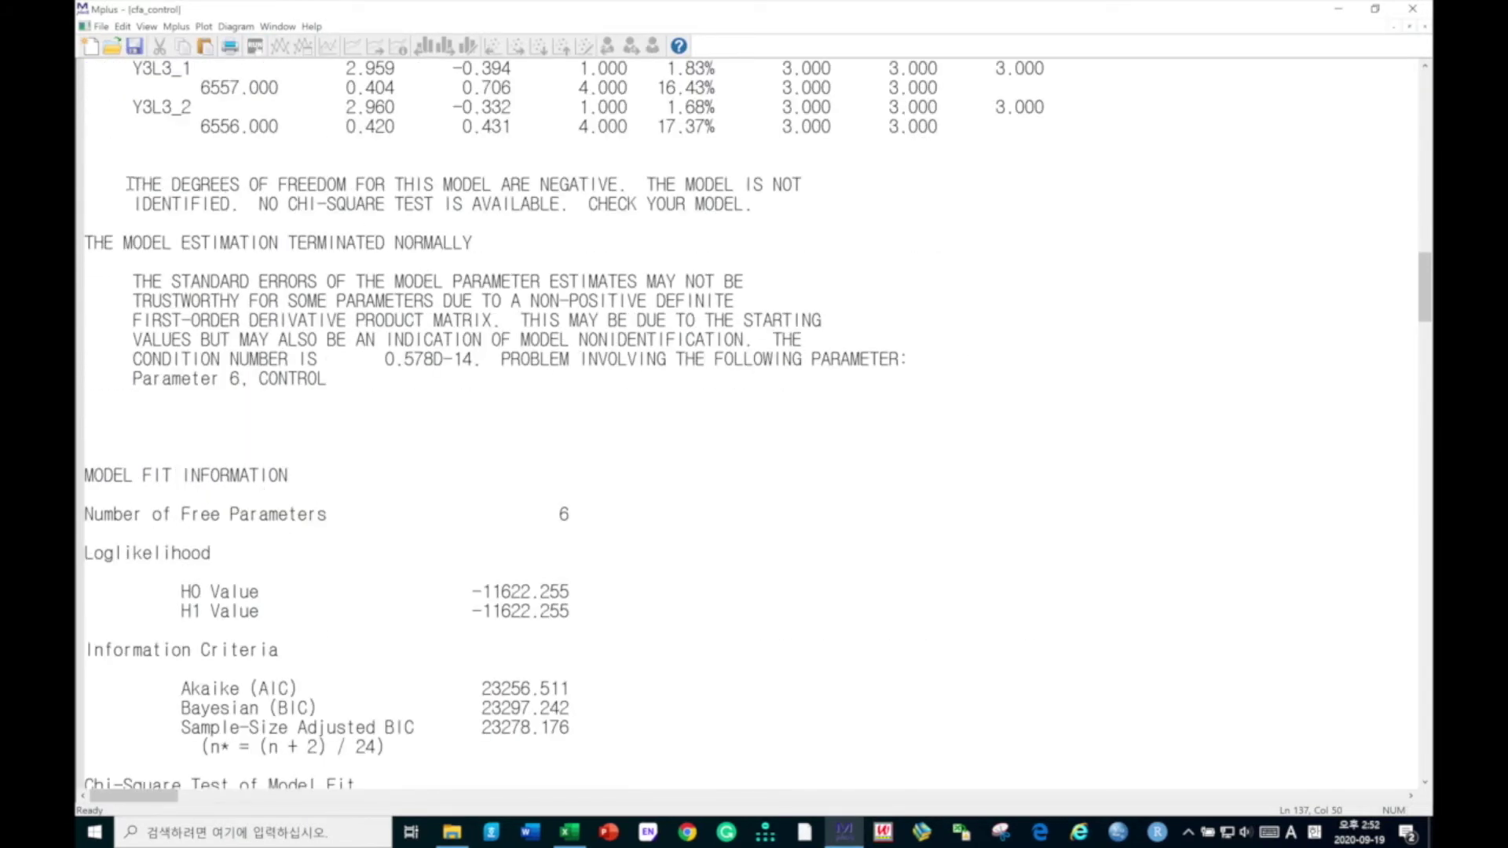
pyautogui.moveTo(124, 184); pyautogui.dragTo(798, 207)
pyautogui.click(798, 209)
pyautogui.moveTo(542, 184); pyautogui.dragTo(607, 185)
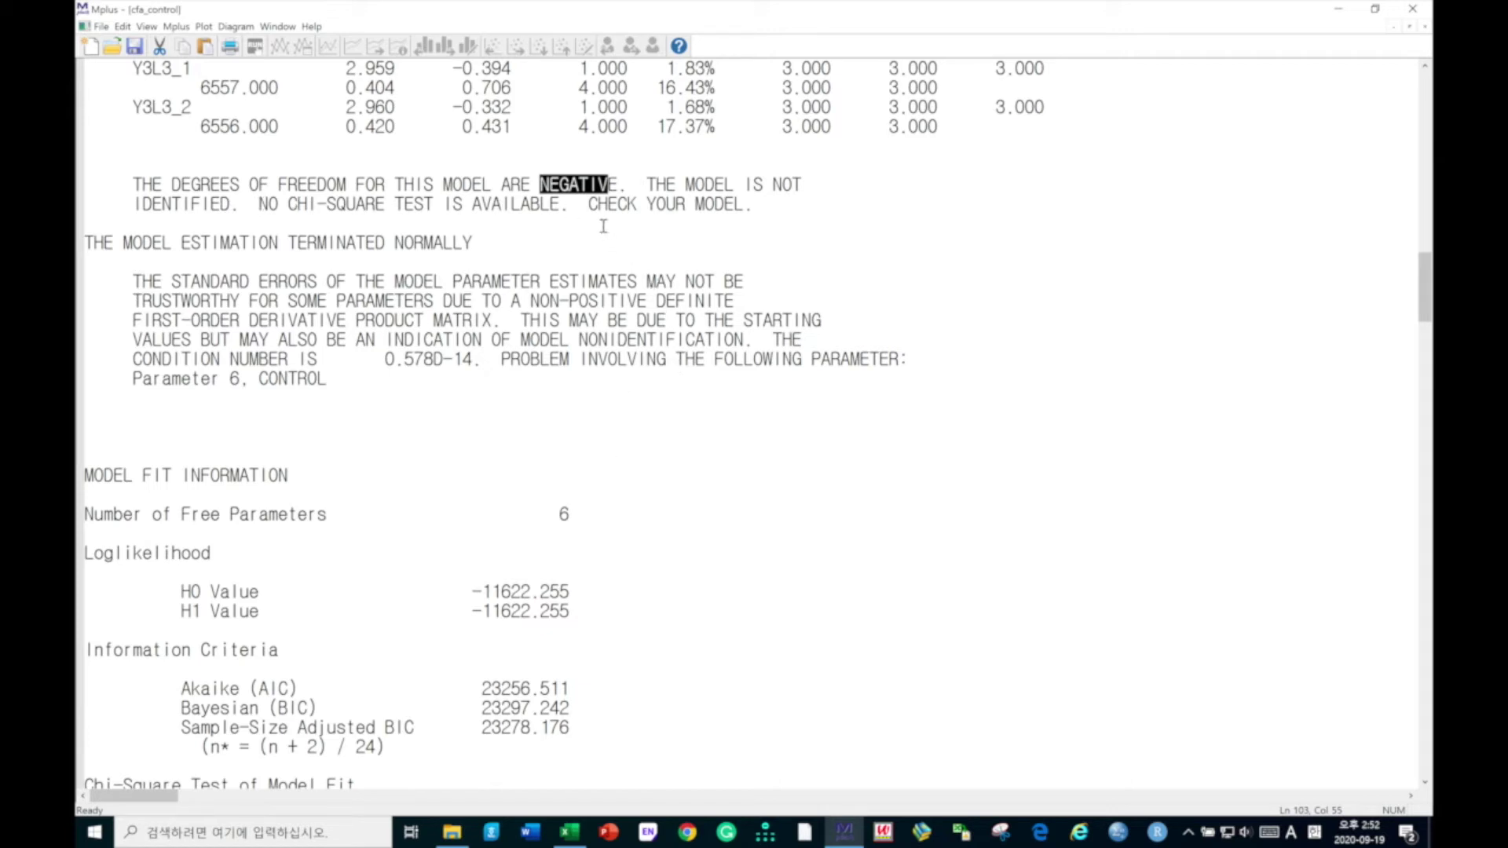
# Read the identification warning and the chi-square degrees of freedom in the two-indicator output, and close the output.
pyautogui.moveTo(589, 204); pyautogui.dragTo(746, 213)
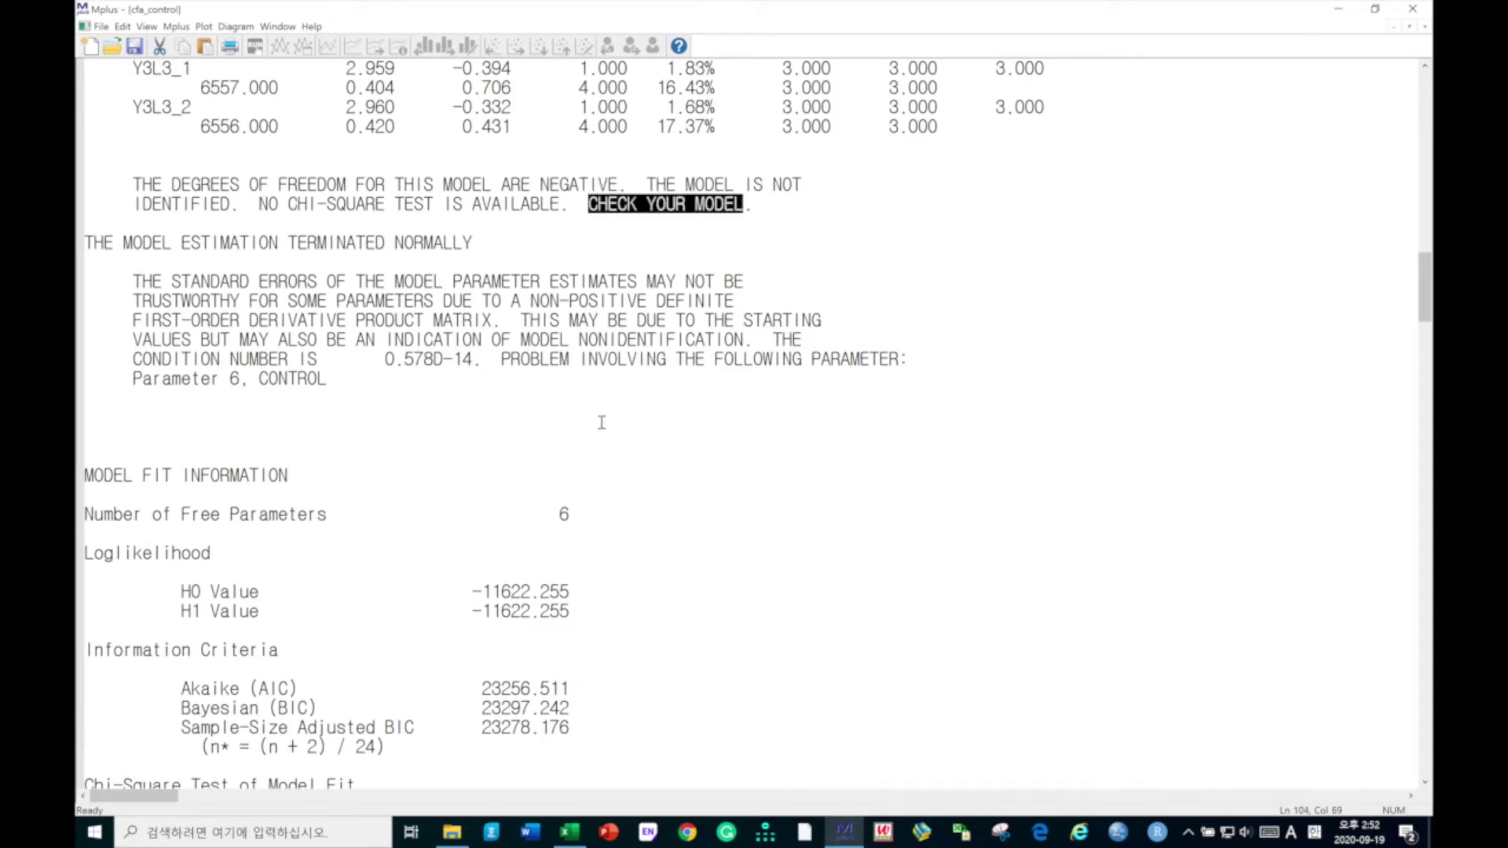
pyautogui.scroll(-4, 600, 432)
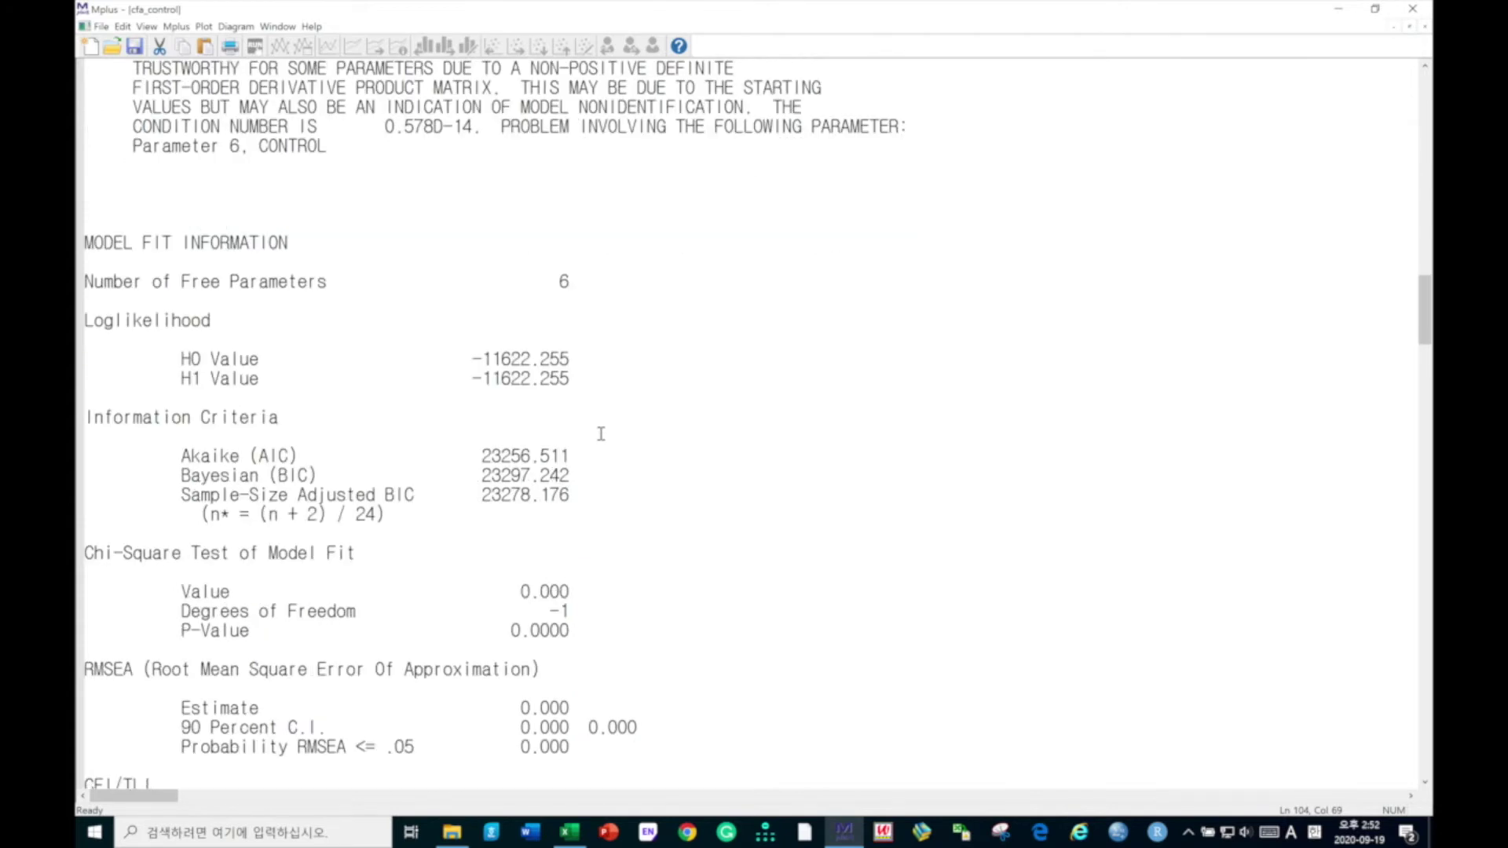
pyautogui.moveTo(572, 612); pyautogui.dragTo(548, 612)
pyautogui.click(576, 610)
pyautogui.click(1424, 25)
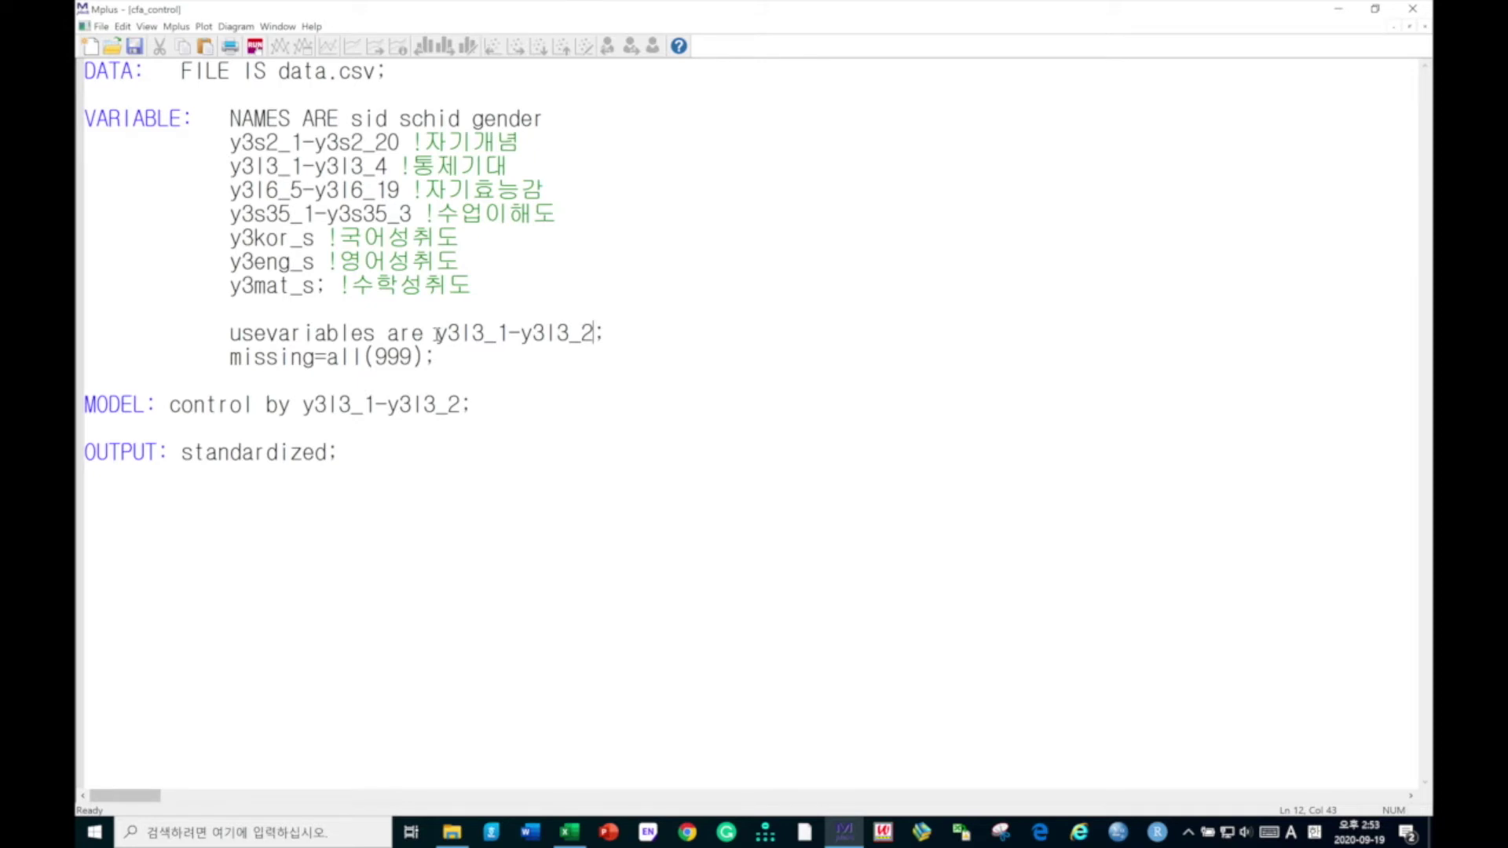
# Replace the usevariables range with the self-efficacy items y3l6_5-y3l6_19 and rename the factor in the MODEL statement to kor.
pyautogui.moveTo(437, 333); pyautogui.dragTo(594, 333)
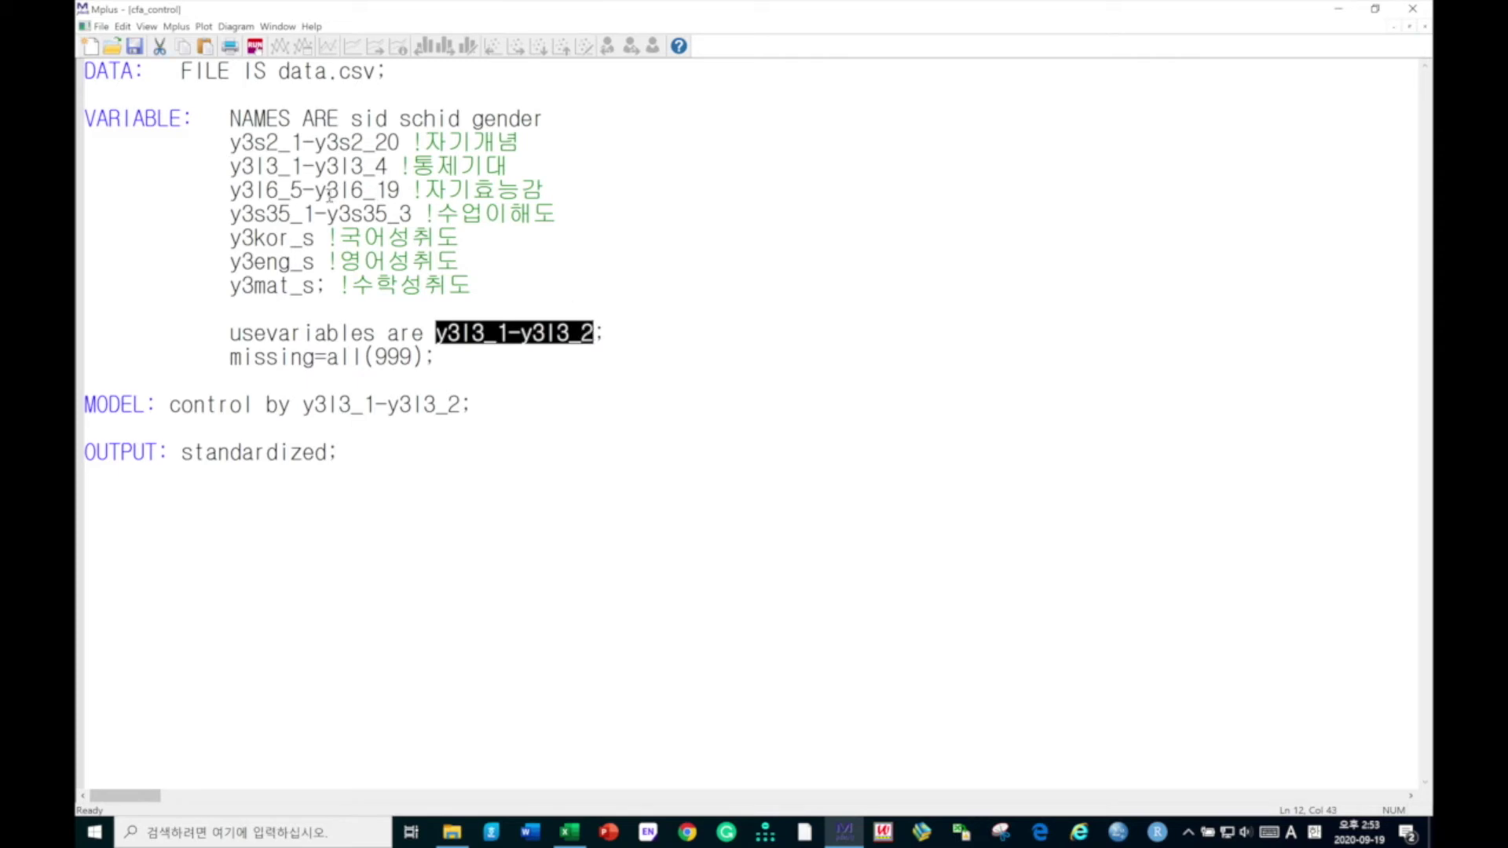
pyautogui.moveTo(227, 191); pyautogui.dragTo(401, 192)
pyautogui.hotkey('ctrl', 'c')
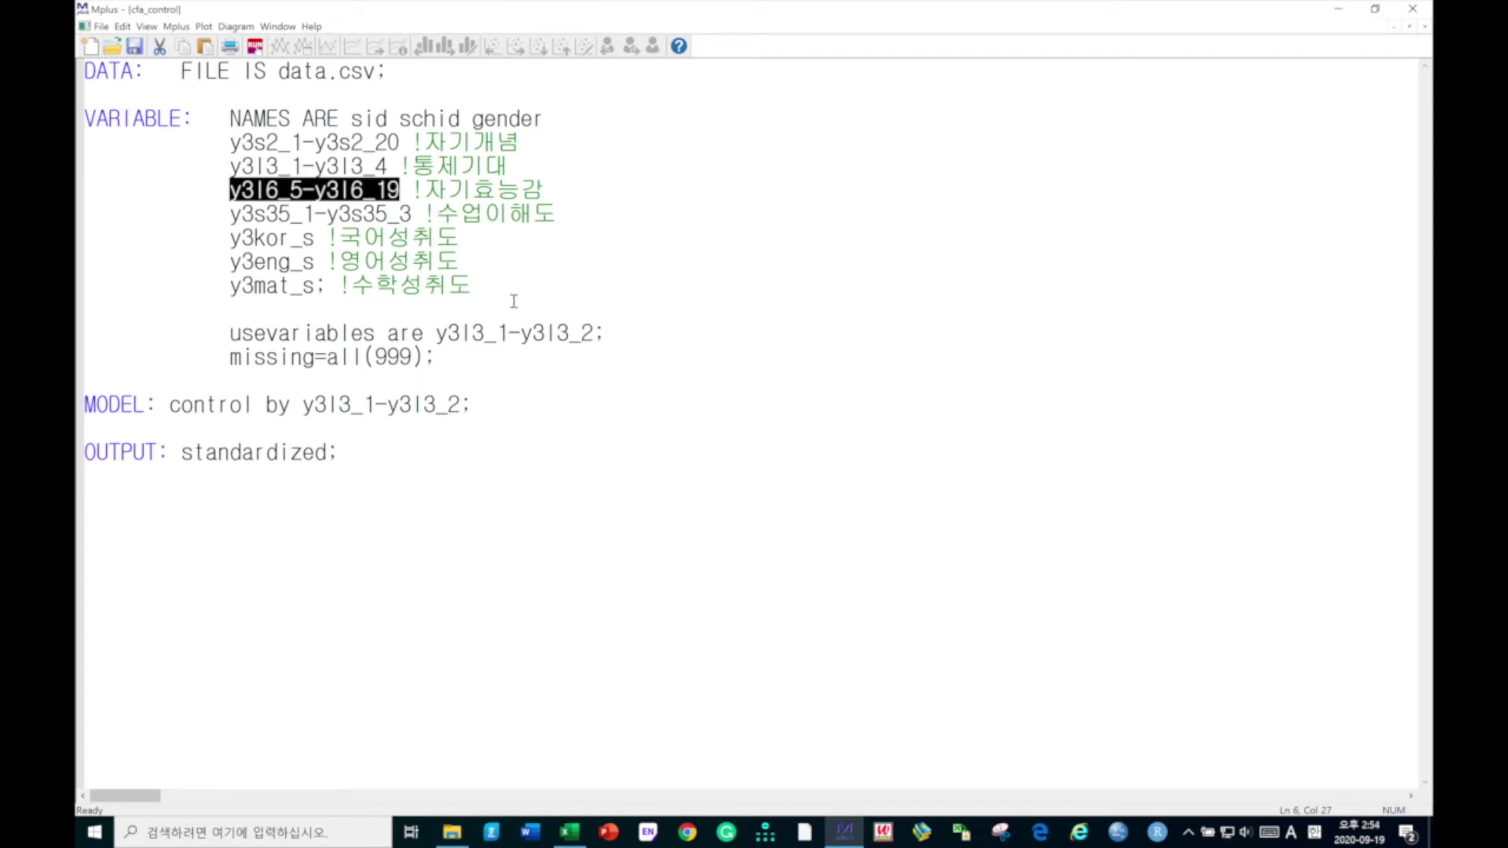
pyautogui.moveTo(434, 334); pyautogui.dragTo(595, 347)
pyautogui.hotkey('ctrl', 'v')
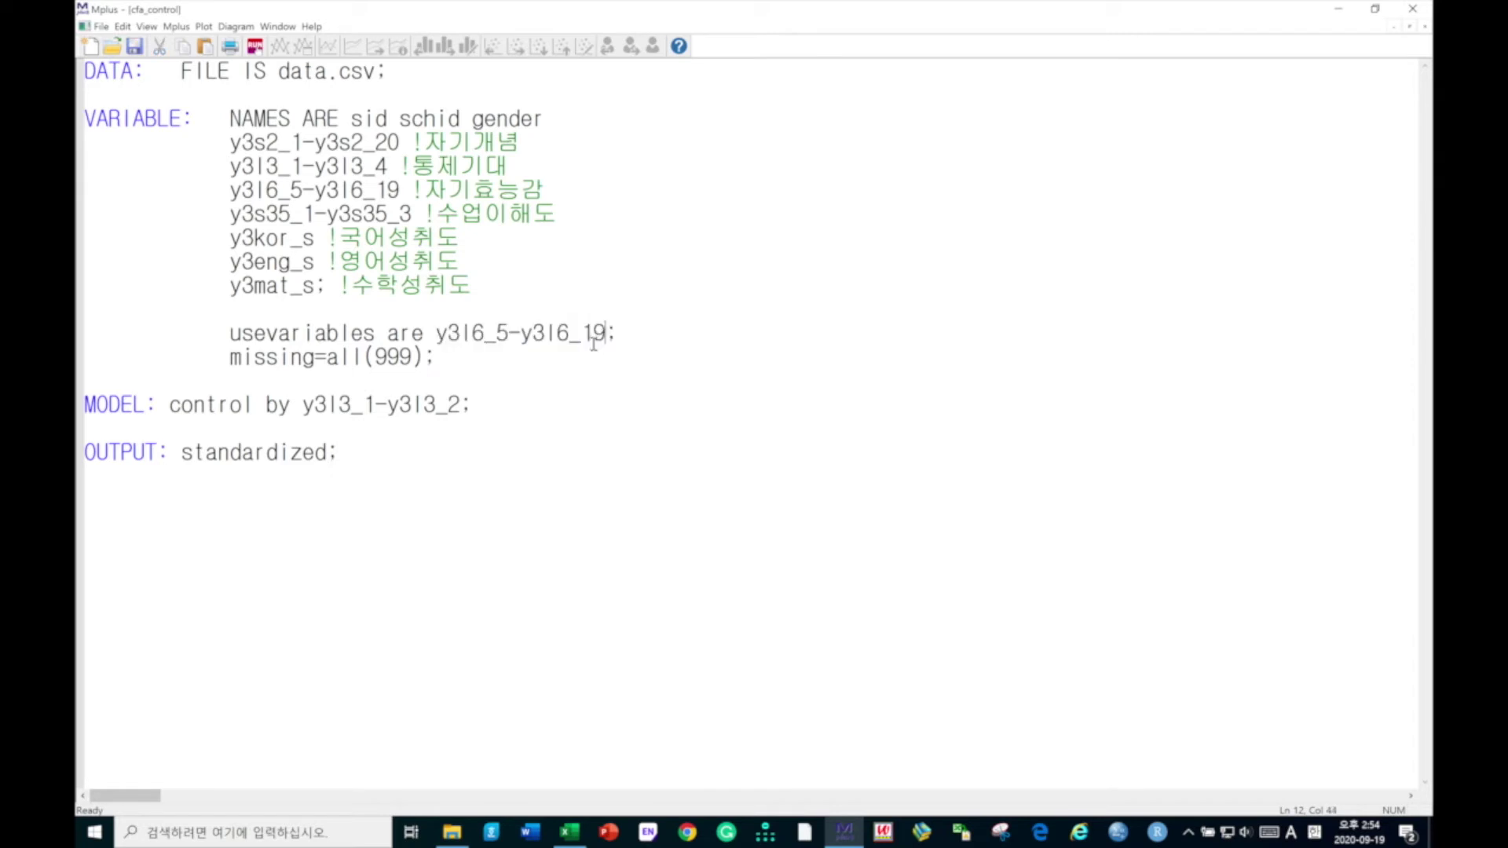
pyautogui.click(473, 333)
pyautogui.moveTo(438, 333); pyautogui.dragTo(620, 333)
pyautogui.click(685, 351)
pyautogui.moveTo(169, 404); pyautogui.dragTo(253, 405)
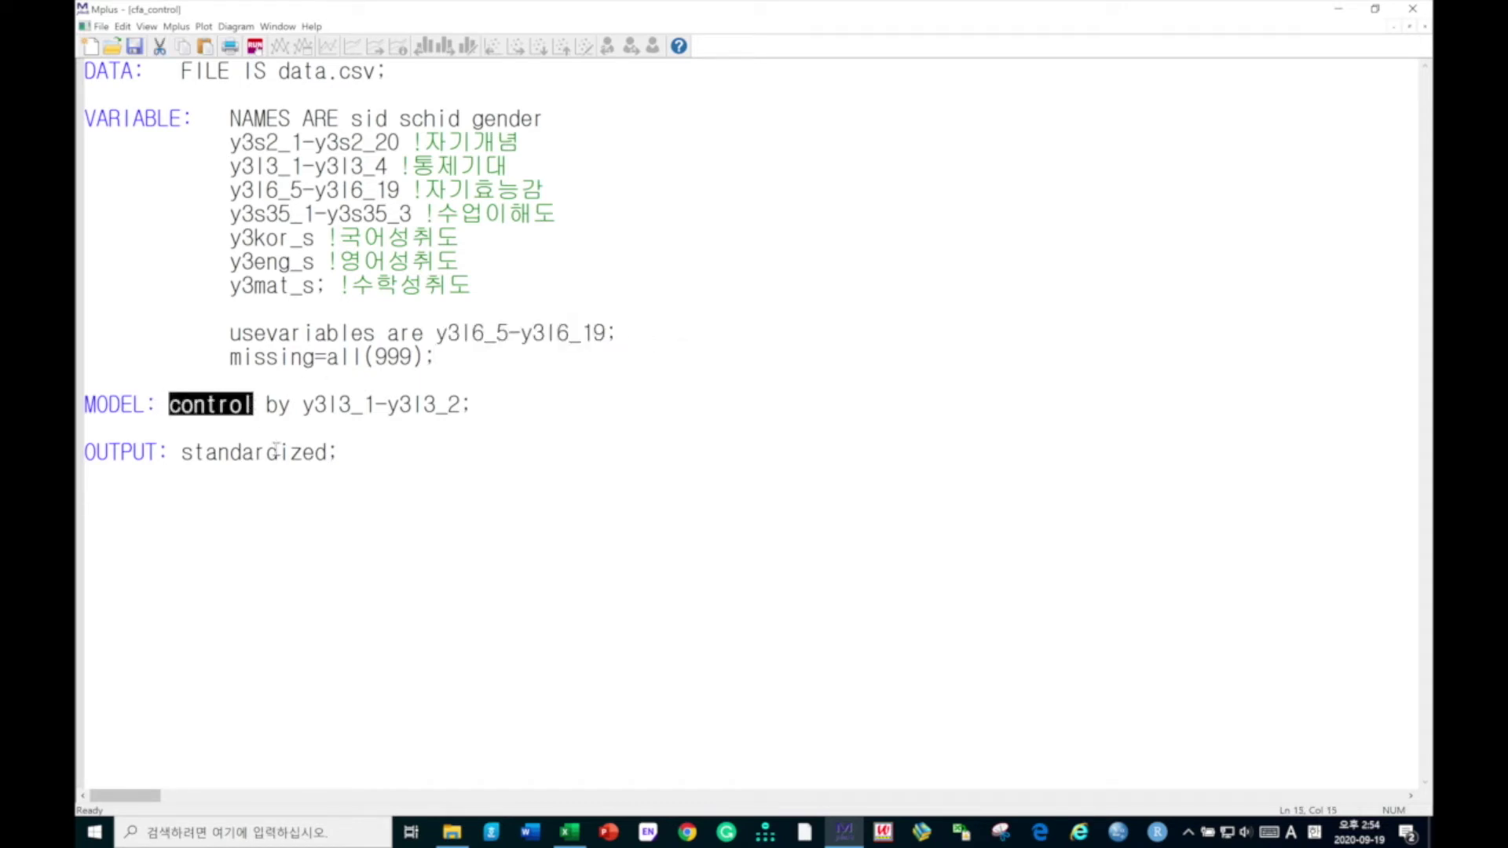
pyautogui.write('kor')
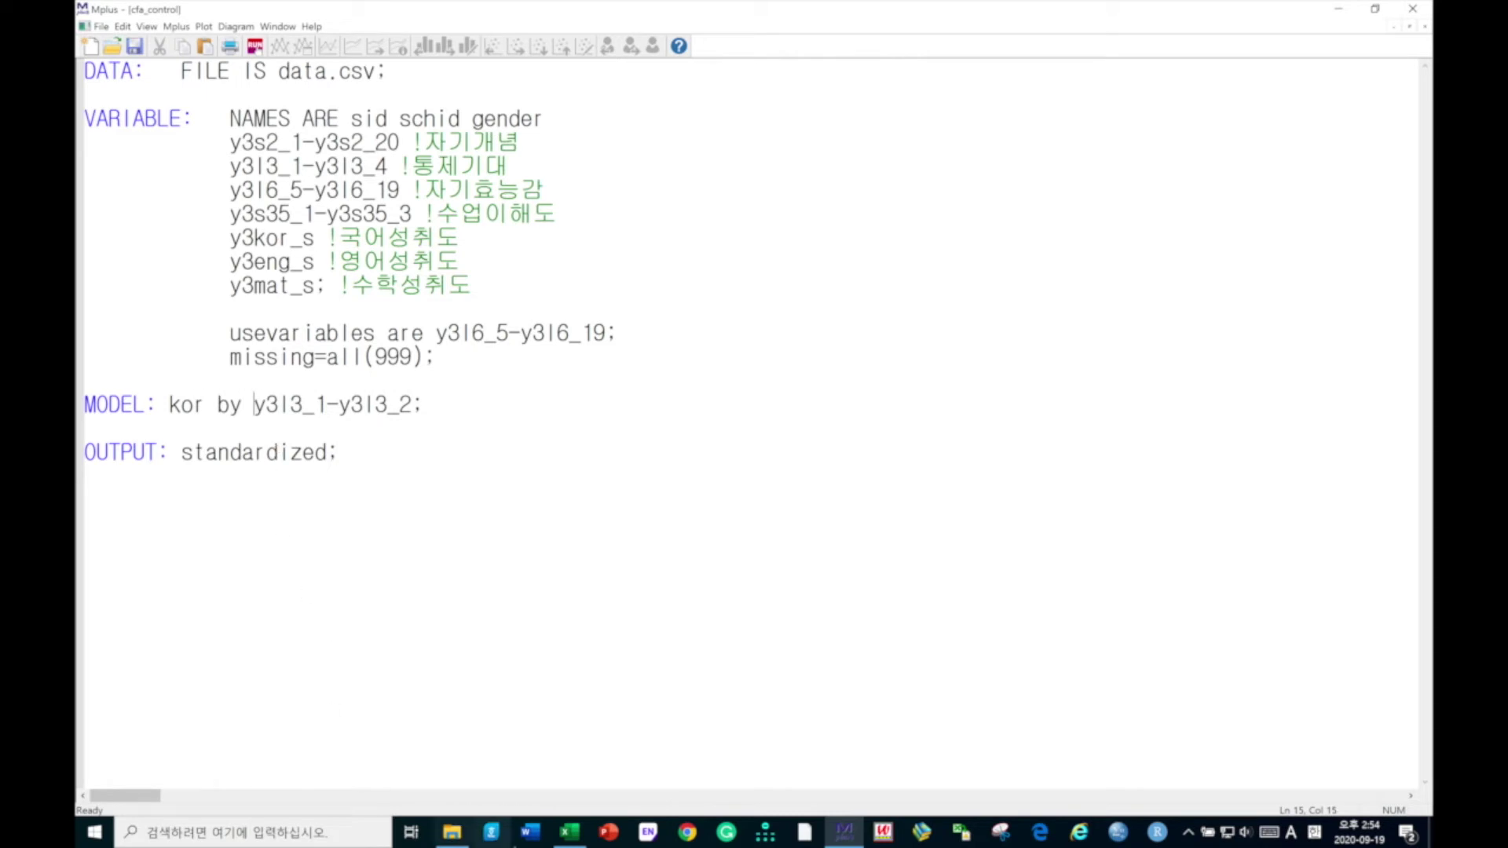
# Switch to the Excel codebook, look up the item codes for Korean-language self-efficacy, and return to Mplus.
pyautogui.click(559, 838)
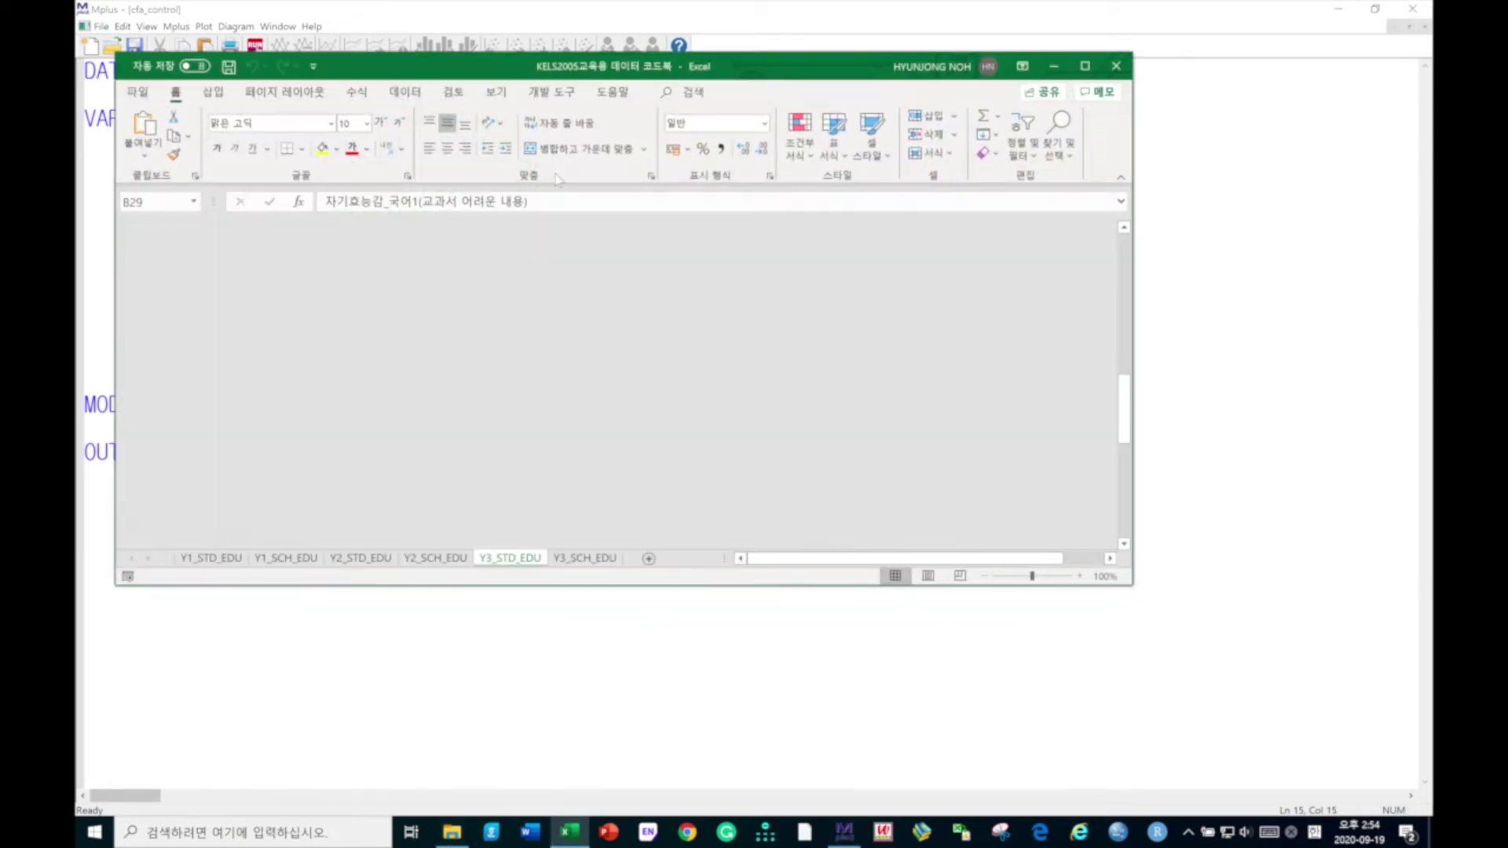
pyautogui.click(198, 345)
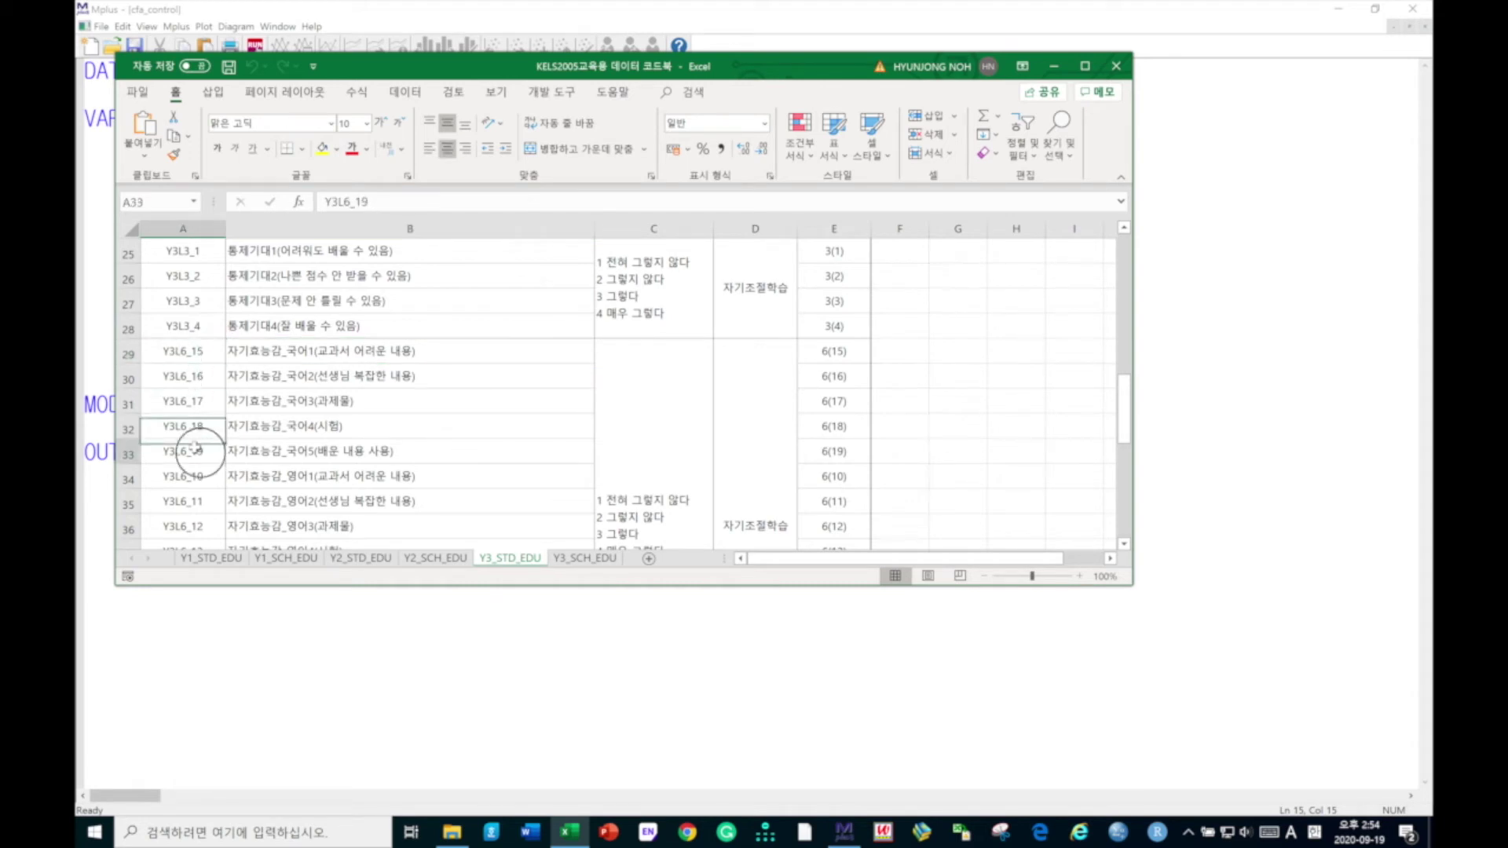
pyautogui.moveTo(182, 353); pyautogui.dragTo(181, 457)
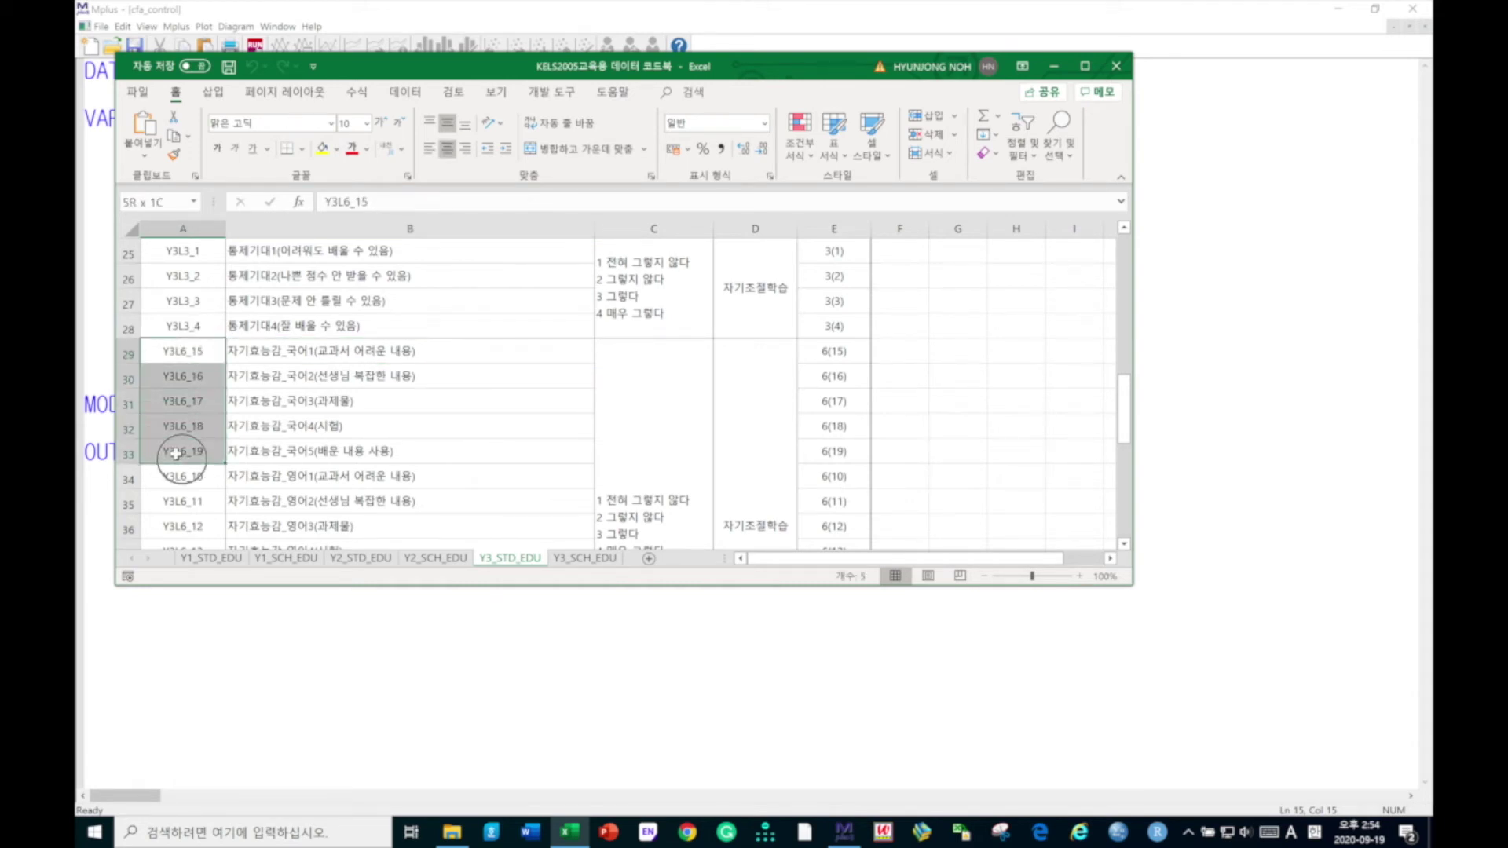
pyautogui.click(149, 686)
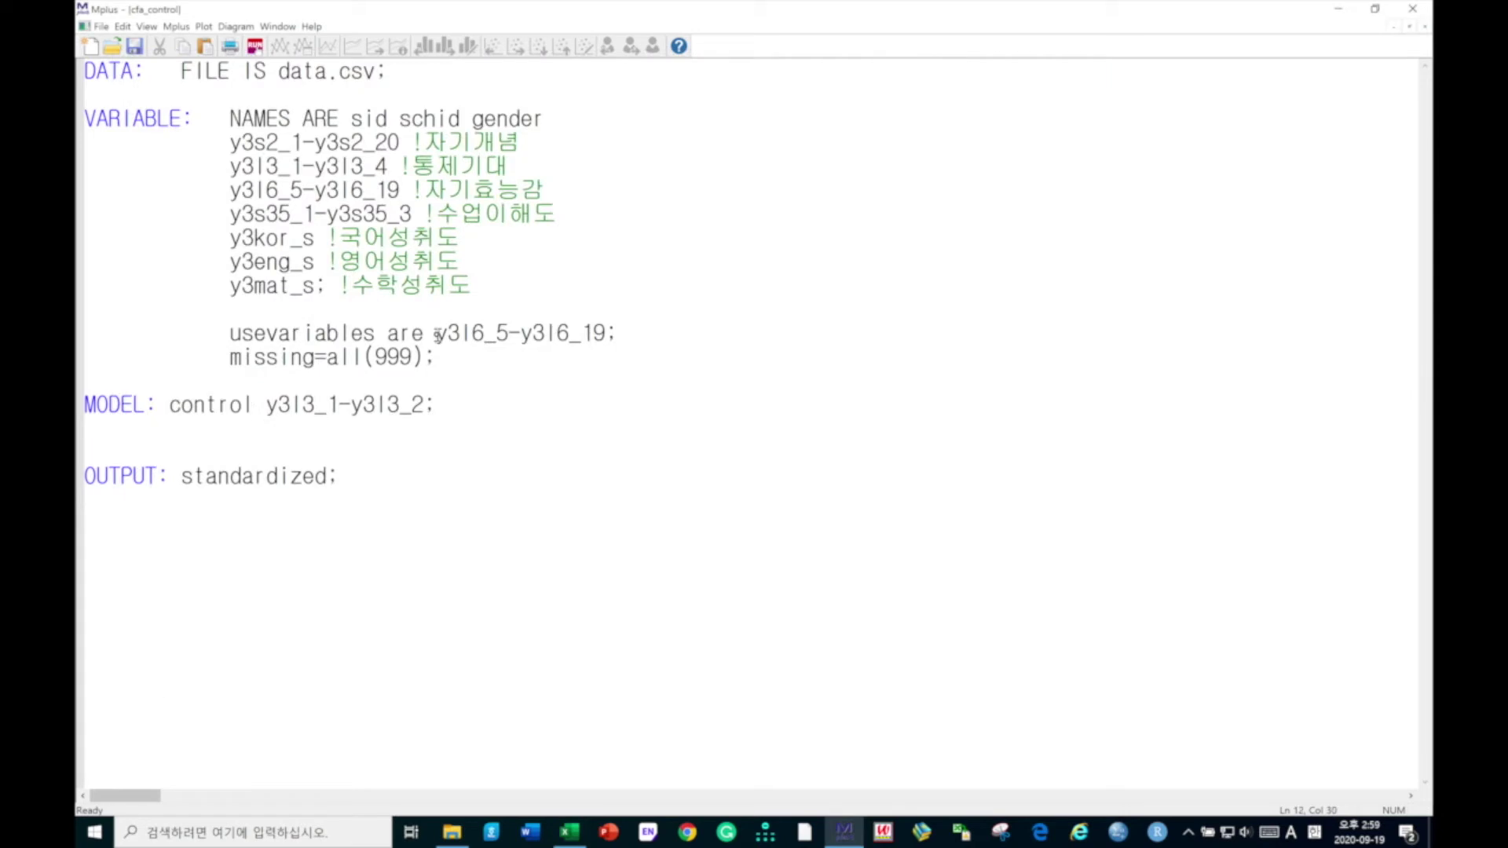
# Replace the MODEL statement with the Korean self-efficacy factor, kor by y3l6_15-y3l6_19.
pyautogui.moveTo(437, 335); pyautogui.dragTo(609, 334)
pyautogui.hotkey('ctrl', 'c')
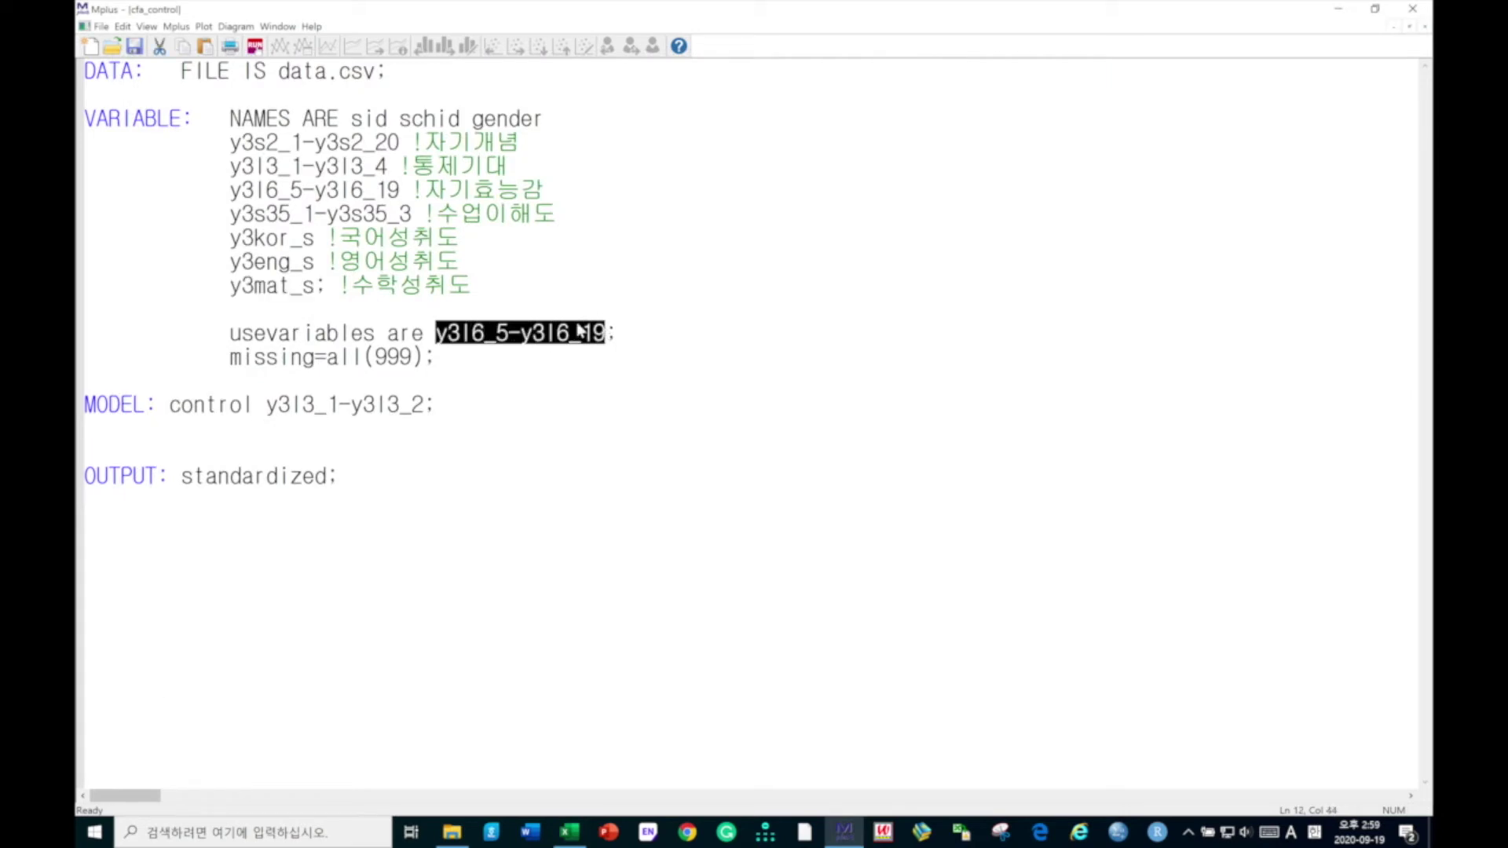
pyautogui.moveTo(171, 405); pyautogui.dragTo(431, 406)
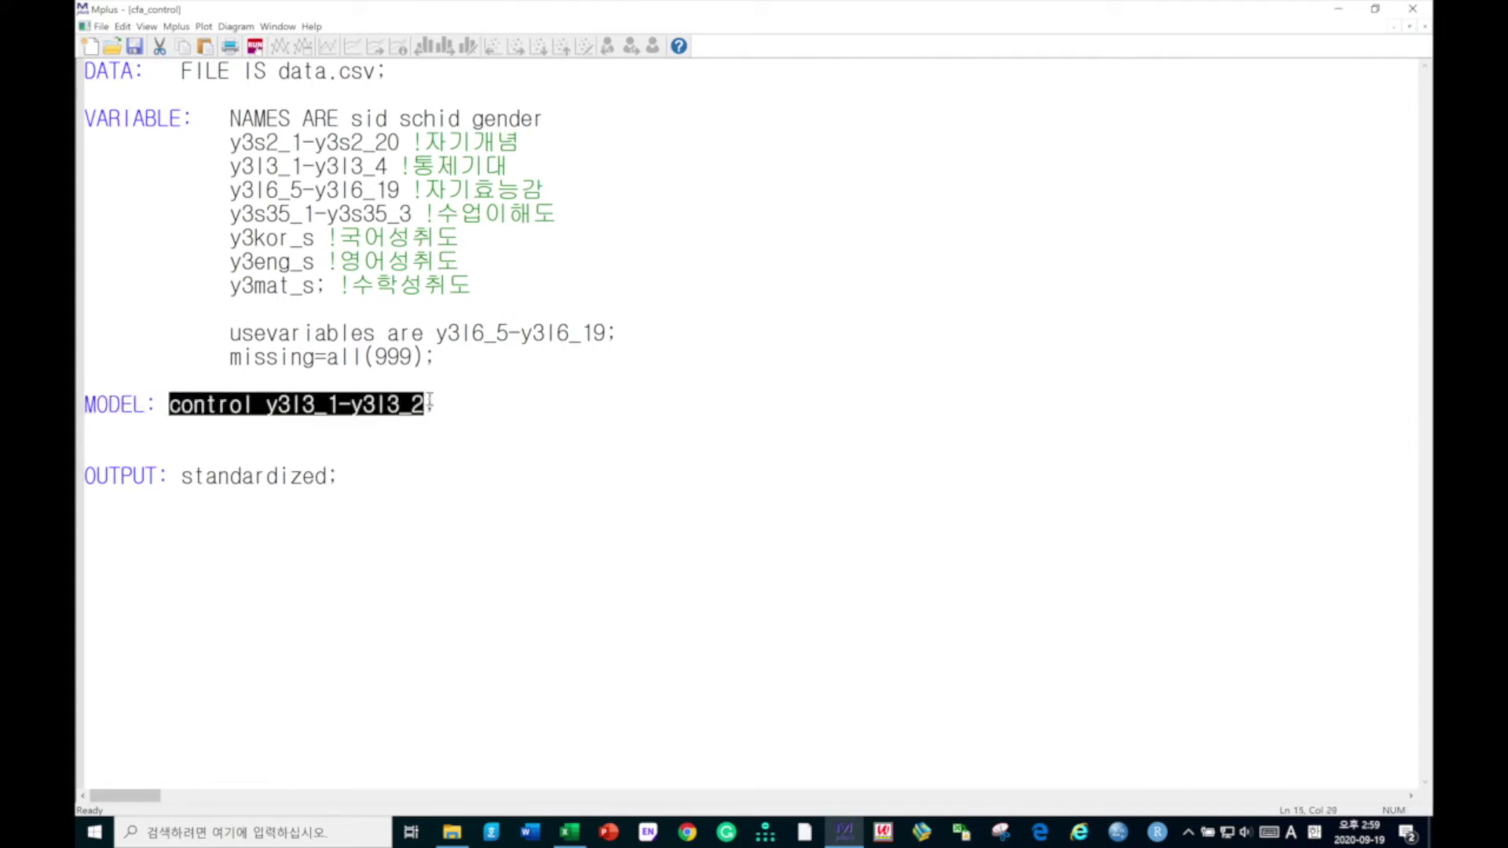
pyautogui.write('kor by')
pyautogui.hotkey('ctrl', 'v')
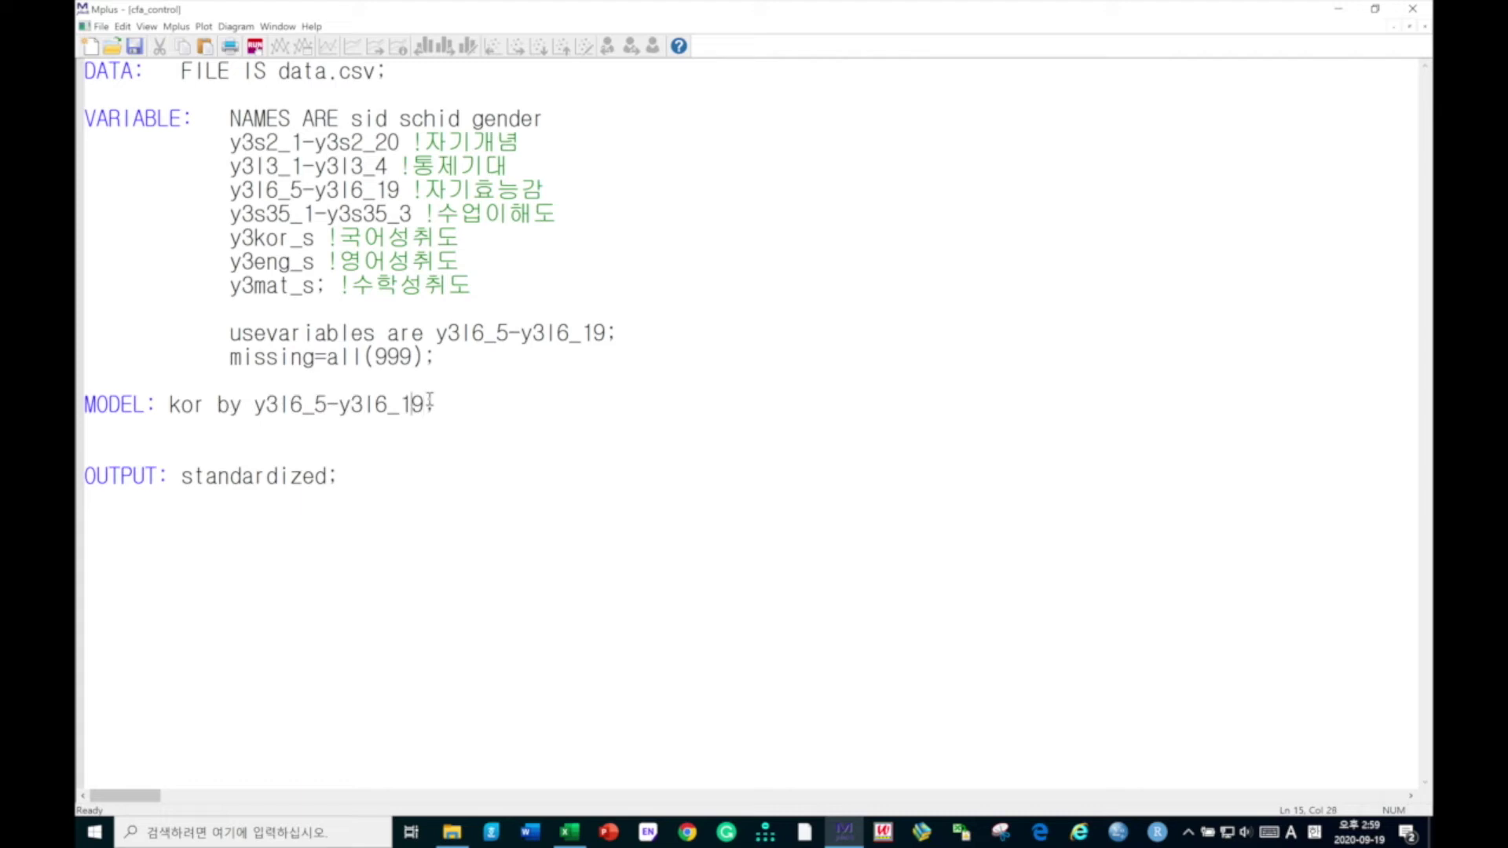
pyautogui.press('Right')
pyautogui.write('1')
pyautogui.press('Right')
pyautogui.press('Right')
pyautogui.press('Right')
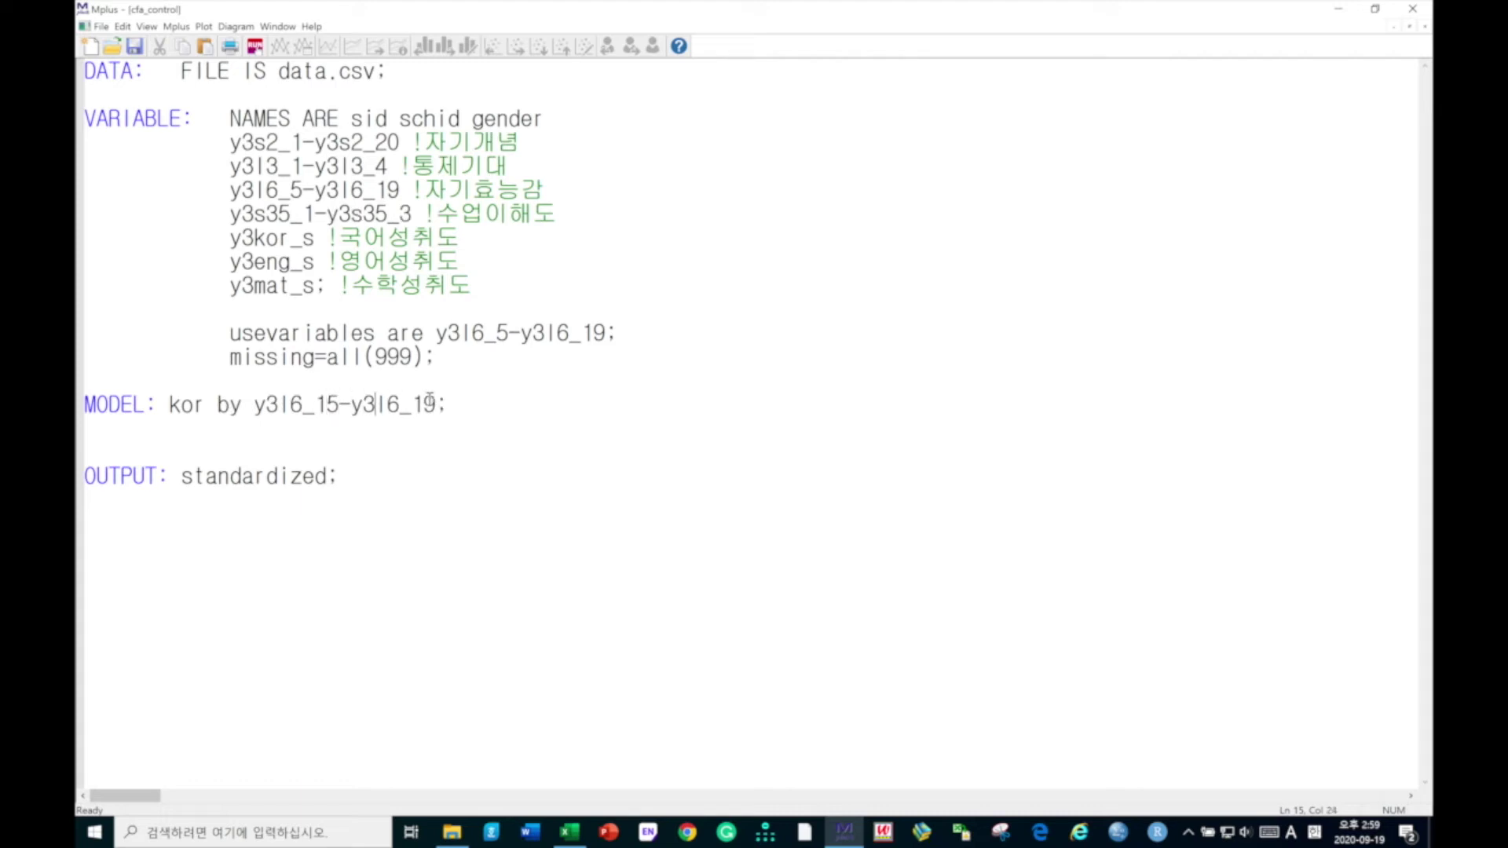
# Add a second factor line to the MODEL statement reading eng by y3l6_5-y3l6_19, aligned under kor.
pyautogui.press('Return')
pyautogui.press('Tab')
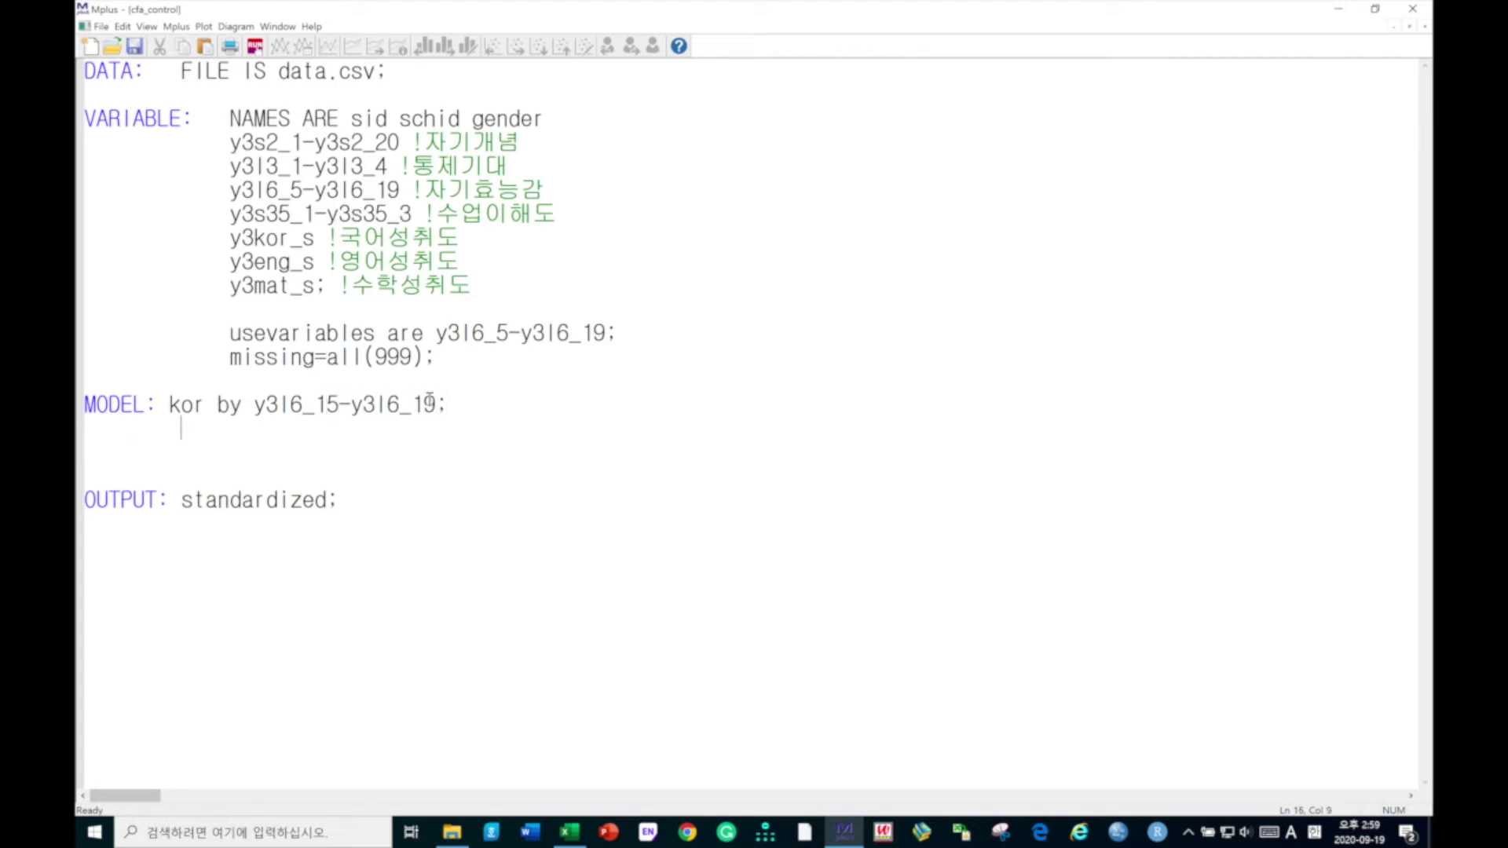
pyautogui.write('eng byu')
pyautogui.press('BackSpace')
pyautogui.press('BackSpace')
pyautogui.hotkey('ctrl', 'v')
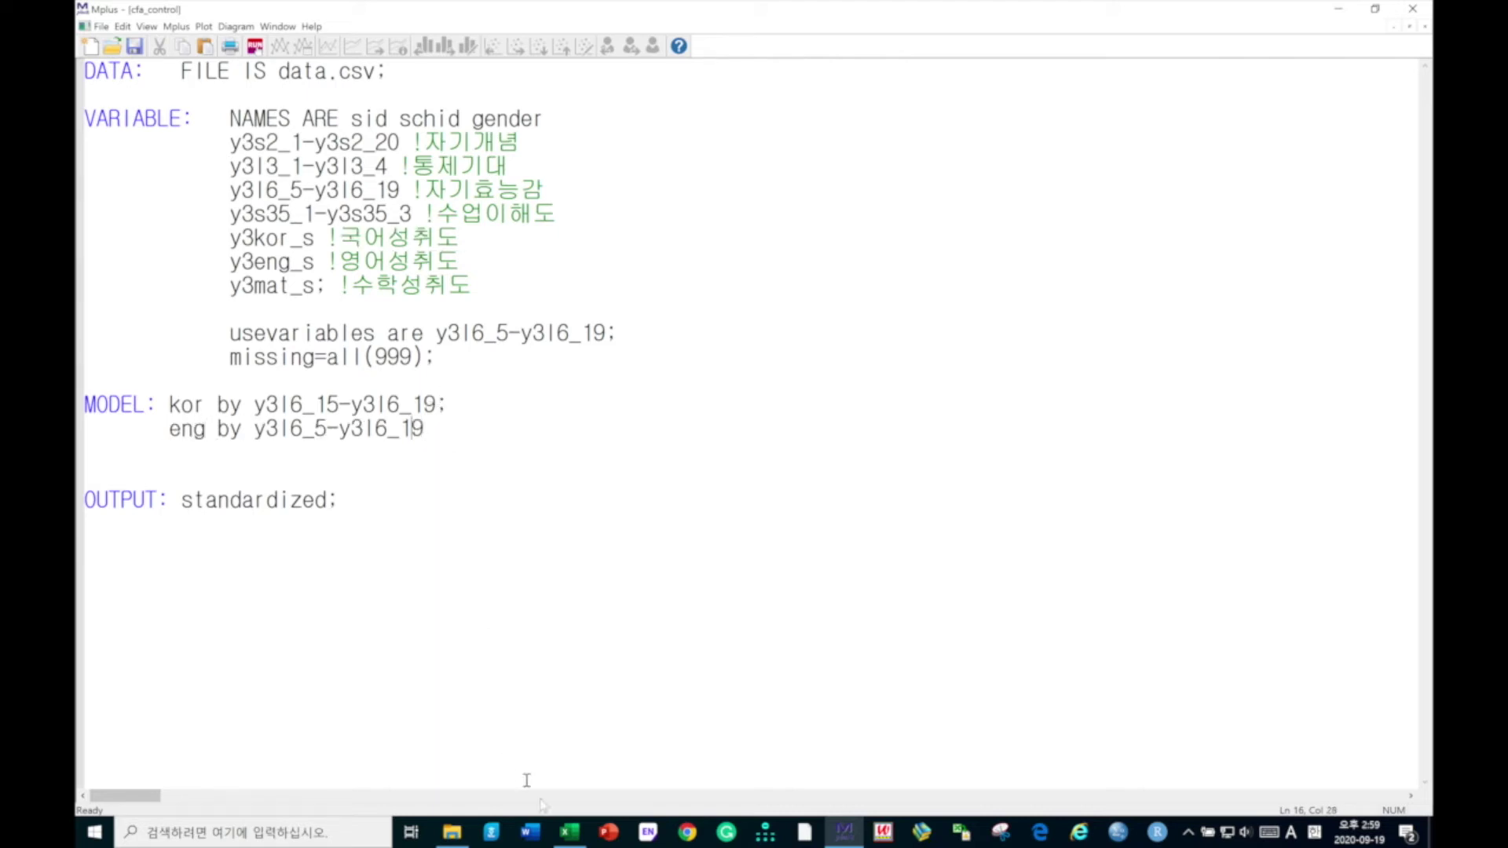
# Switch to the Excel codebook and look up the first and last item codes for English self-efficacy.
pyautogui.click(570, 831)
pyautogui.scroll(-1, 261, 437)
pyautogui.scroll(1, 205, 346)
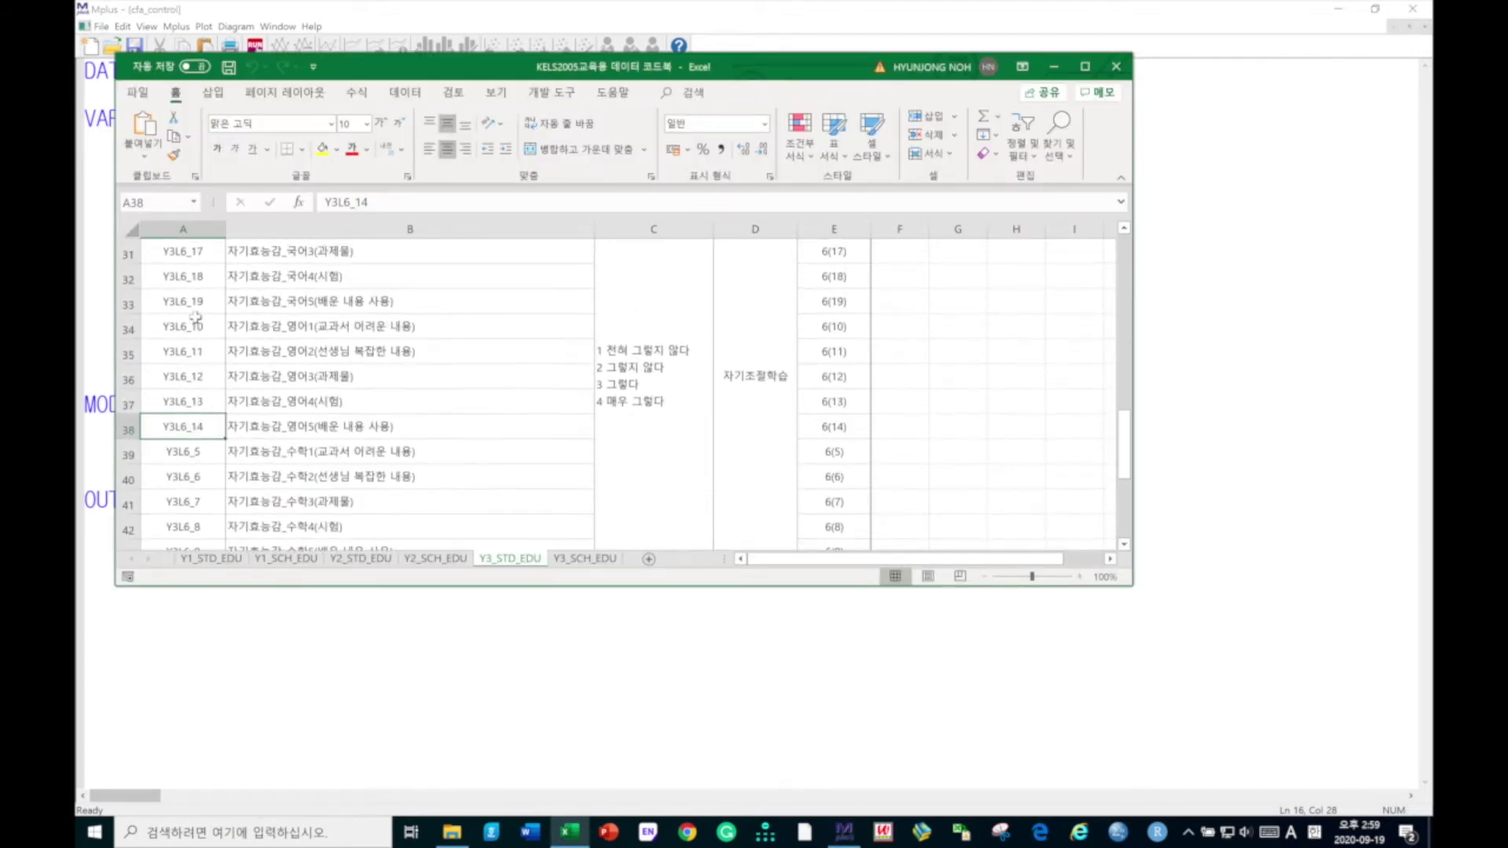
pyautogui.click(196, 320)
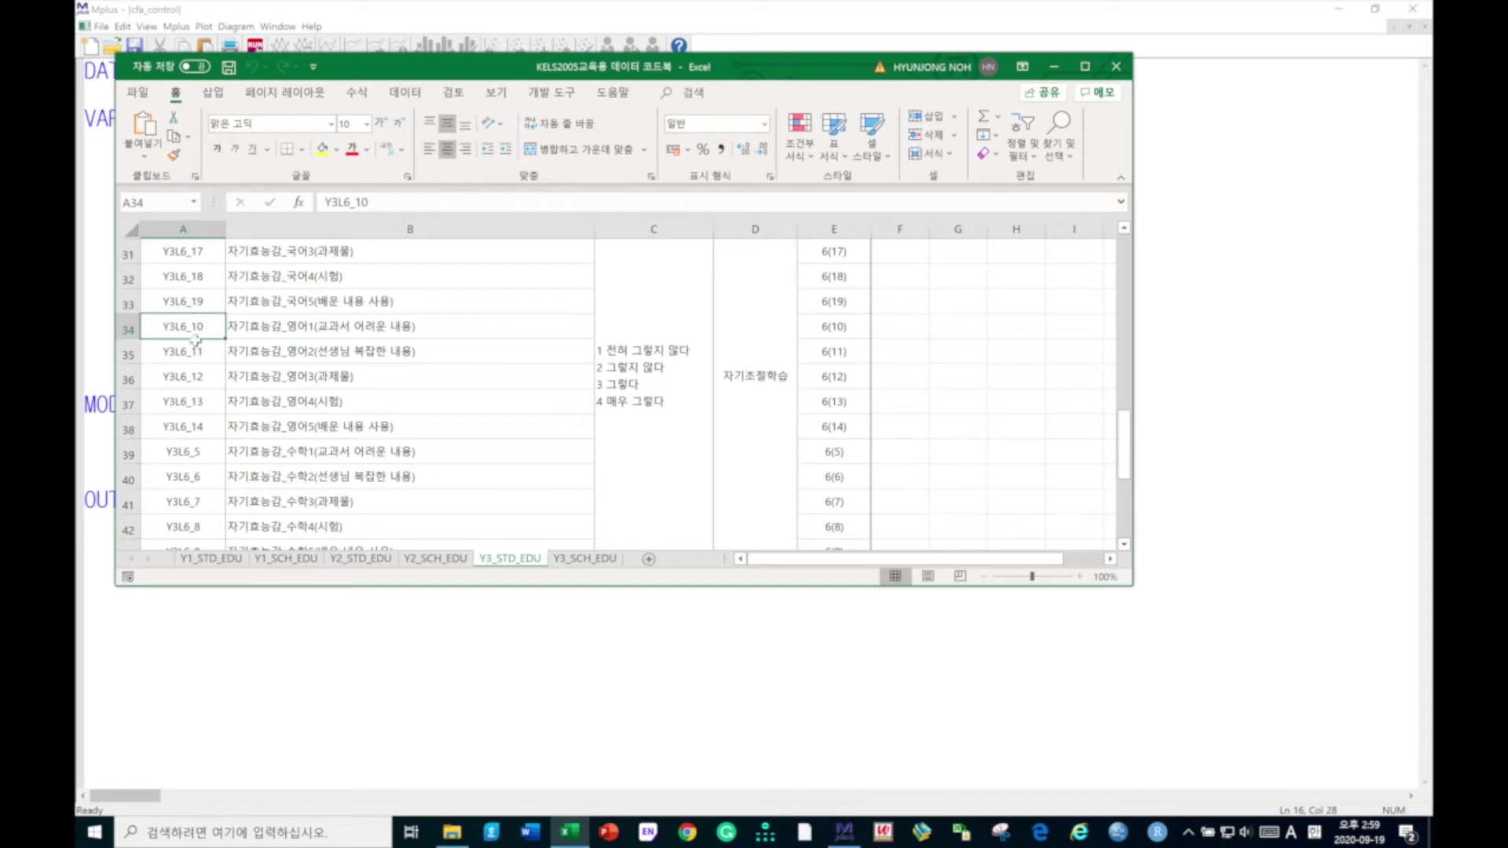
pyautogui.press('ctrl')
pyautogui.click(191, 421)
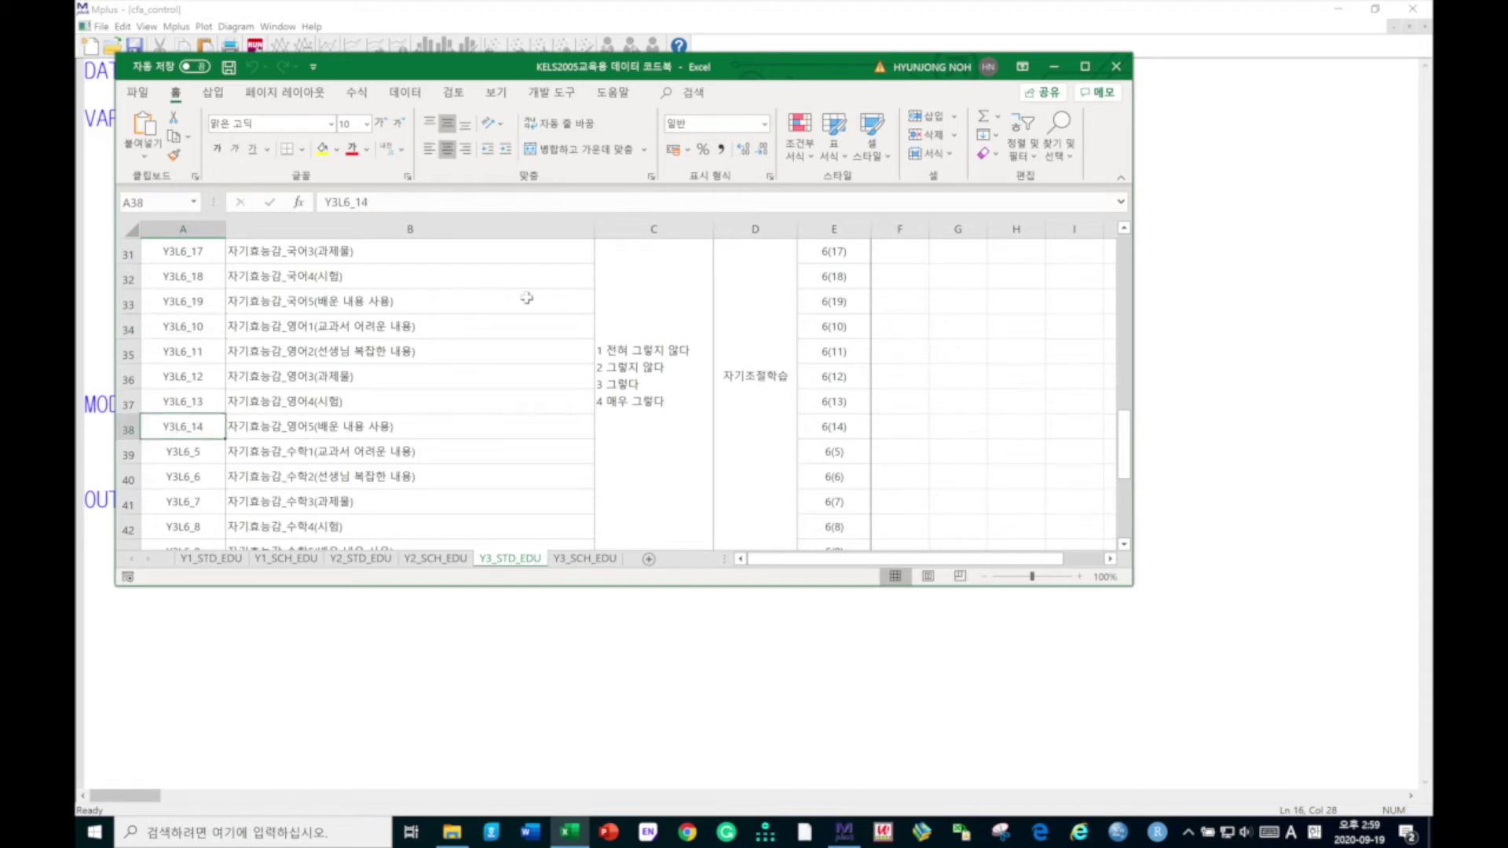
# Return to Mplus and change the eng factor's indicators to y3l6_10-y3l6_14, ending the line with a semicolon.
pyautogui.click(358, 701)
pyautogui.click(324, 428)
pyautogui.press('BackSpace')
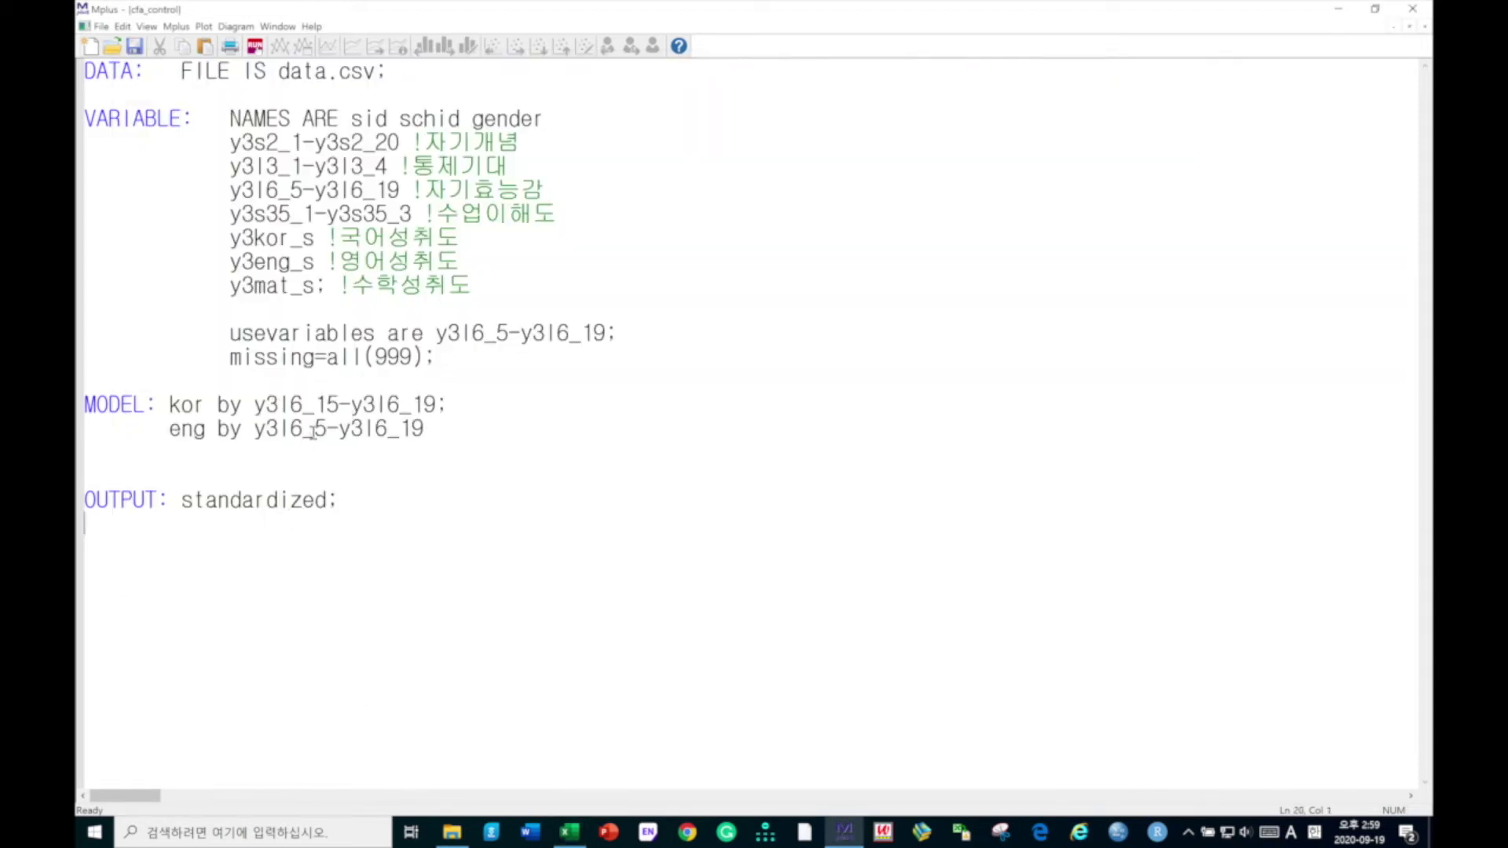
pyautogui.hotkey('shift', 'Down')
pyautogui.press('Left')
pyautogui.hotkey('shift', 'Left')
pyautogui.write('10')
pyautogui.press('Right')
pyautogui.press('Right')
pyautogui.press('Right')
pyautogui.hotkey('shift', 'Right')
pyautogui.write('4;')
# Add a third factor line to the MODEL statement reading mat by y3l6_5-y3l6_9;.
pyautogui.press('Return')
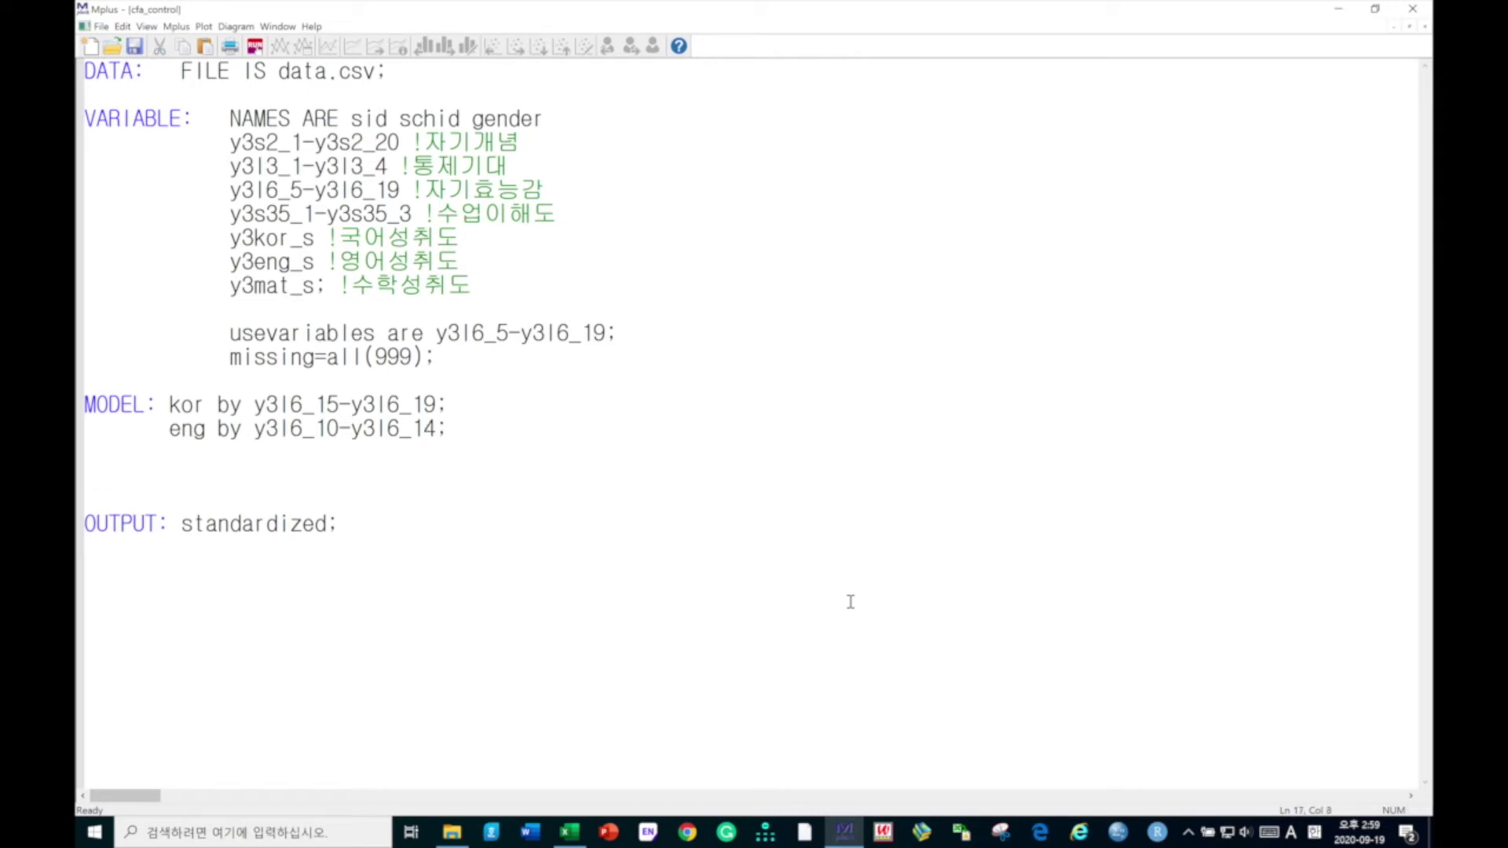
pyautogui.write('mat by y3l6_5-y3l6_19;')
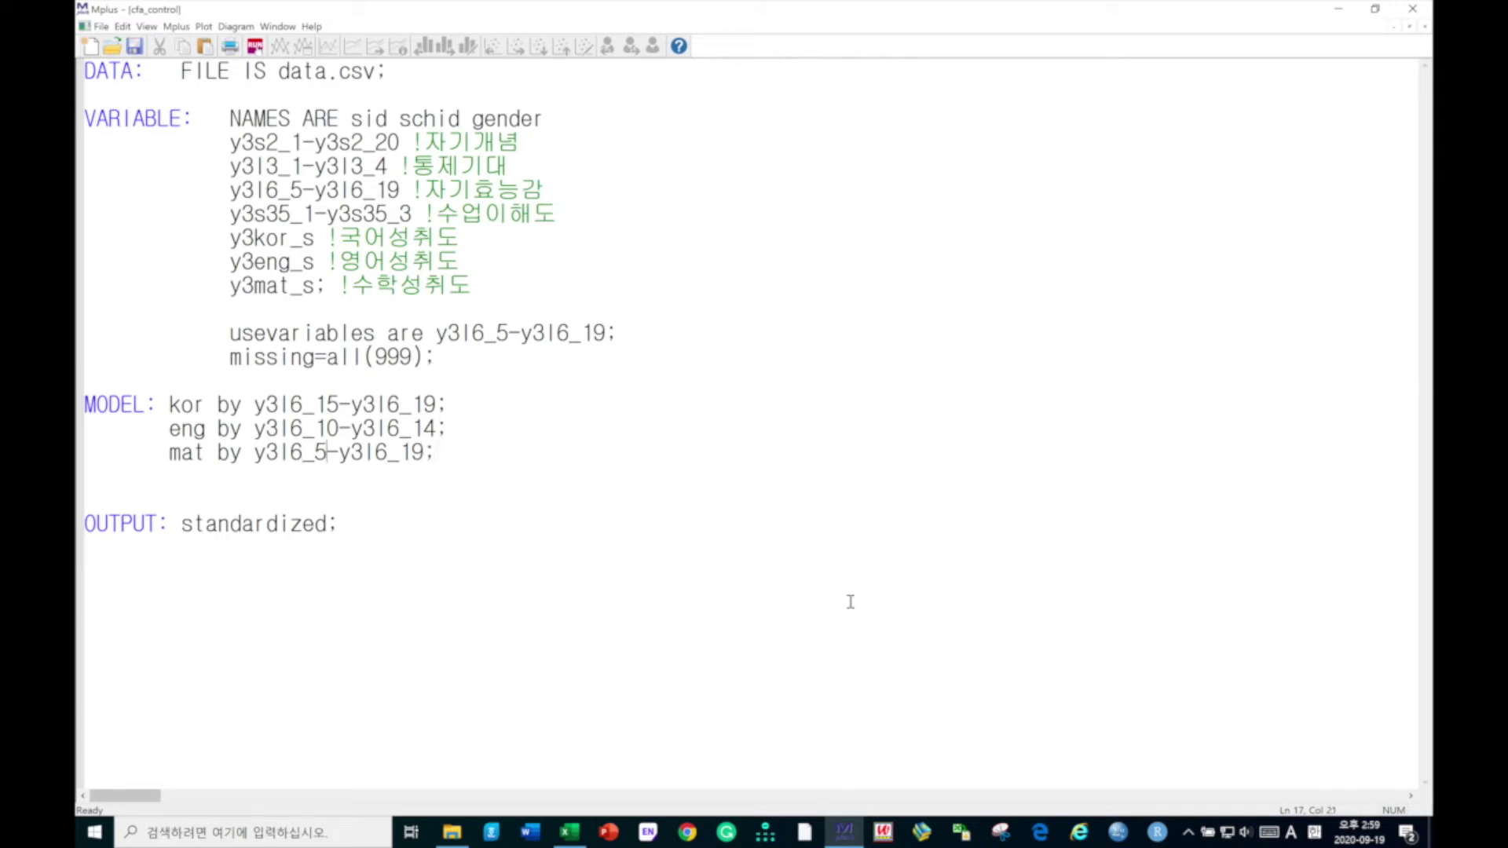
pyautogui.press('BackSpace')
# Save the input under the new name cfa_efficacy in the cfa folder, replacing the existing file.
pyautogui.click(101, 26)
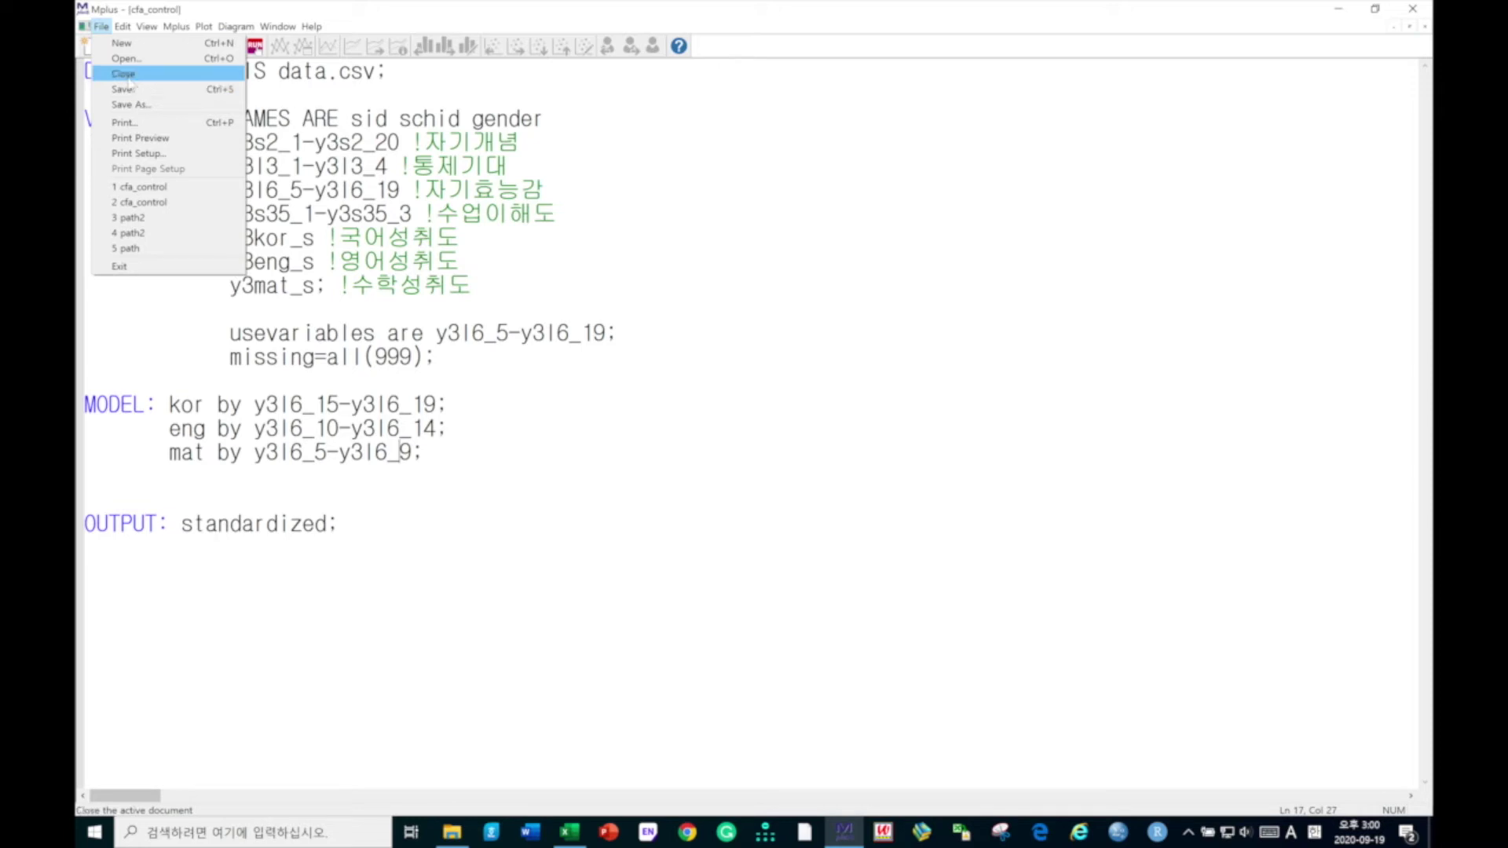
pyautogui.click(132, 104)
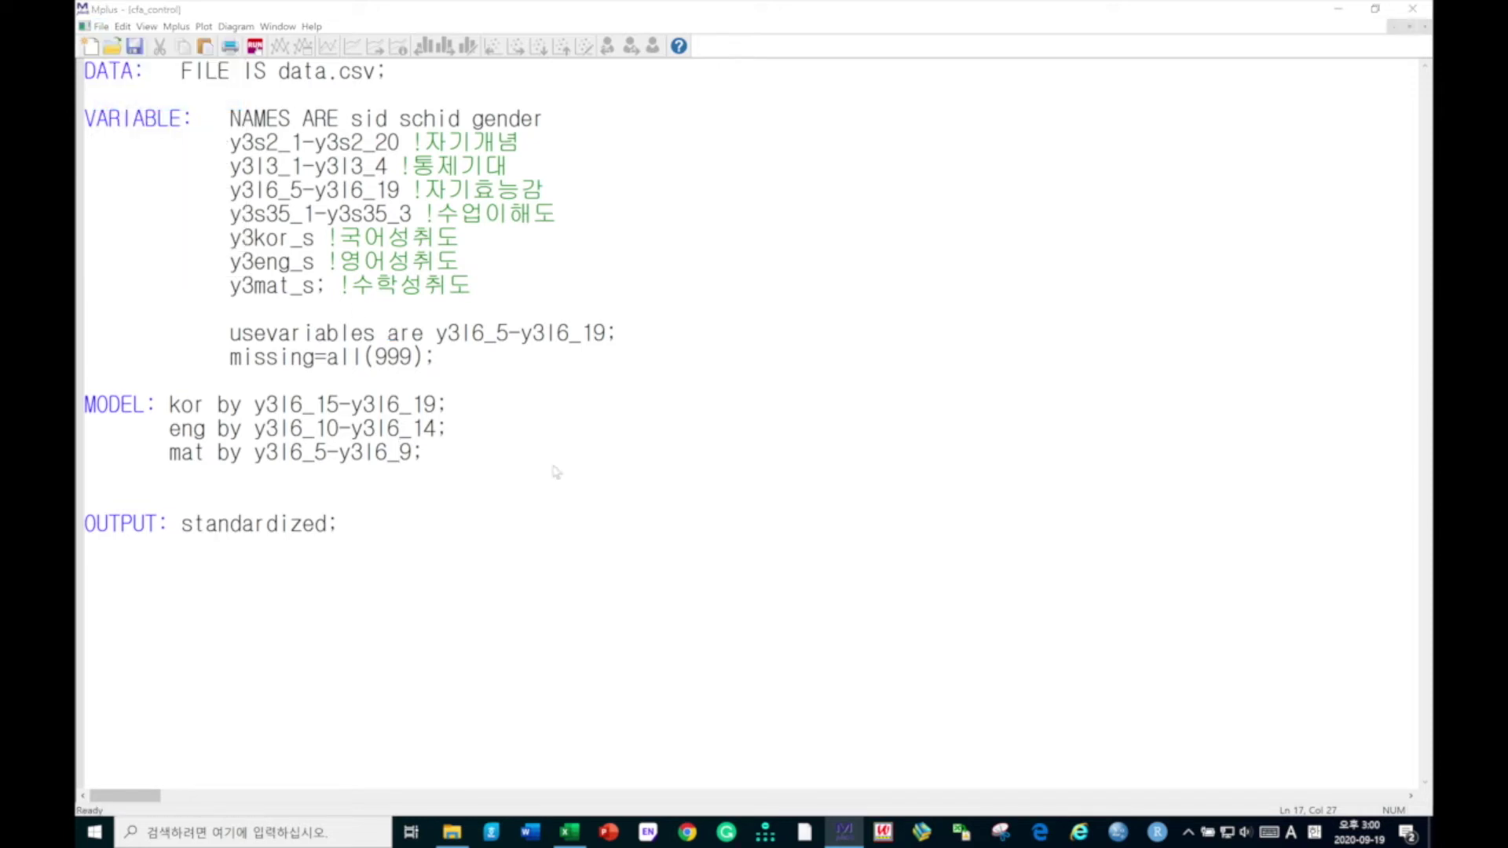
pyautogui.click(643, 462)
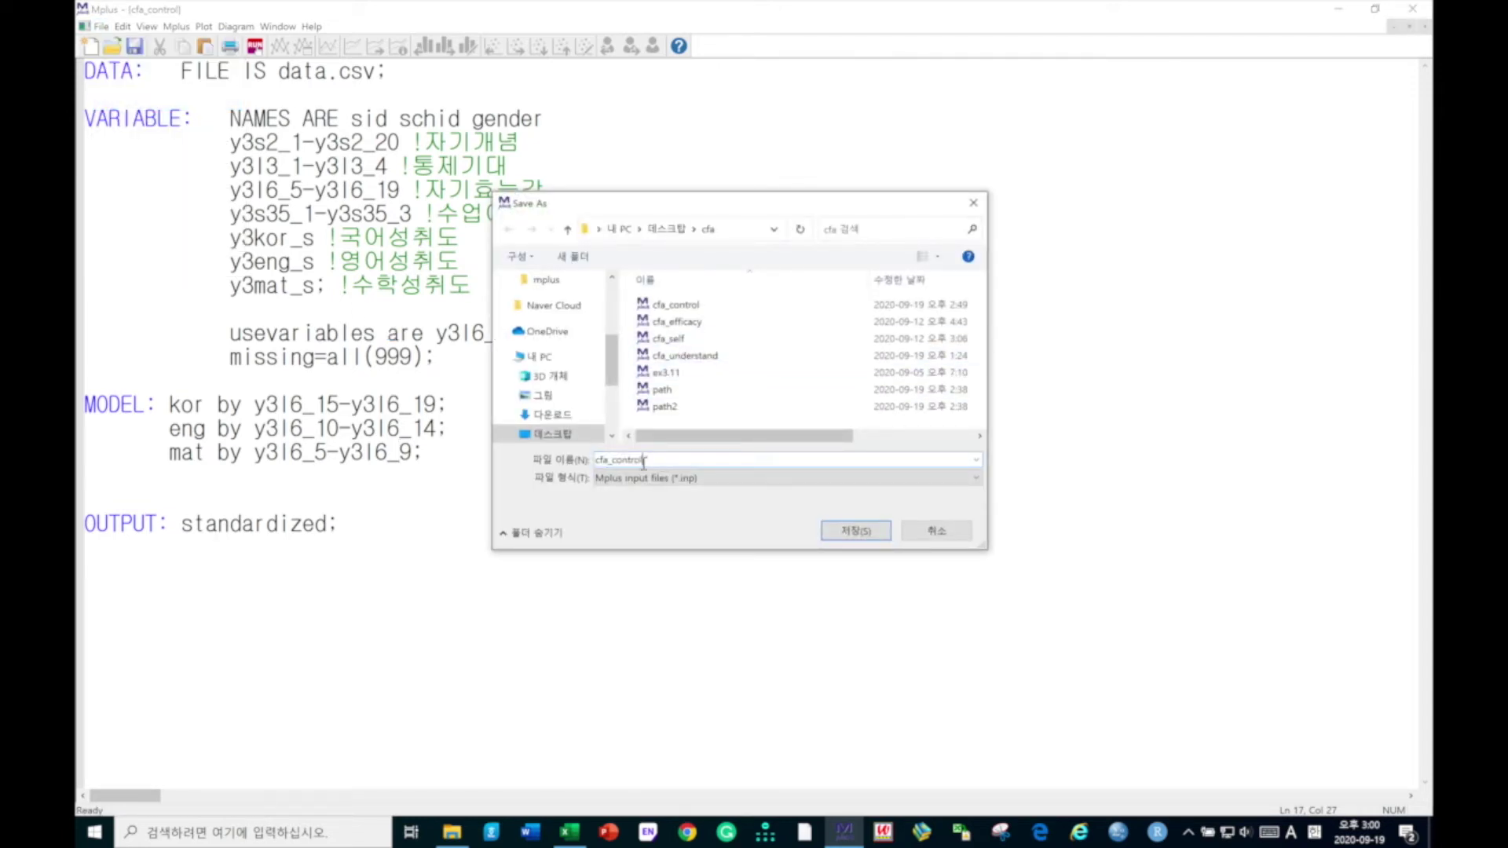
pyautogui.keyDown('shift'); pyautogui.click(672, 462); pyautogui.keyUp('shift')
pyautogui.write('ef')
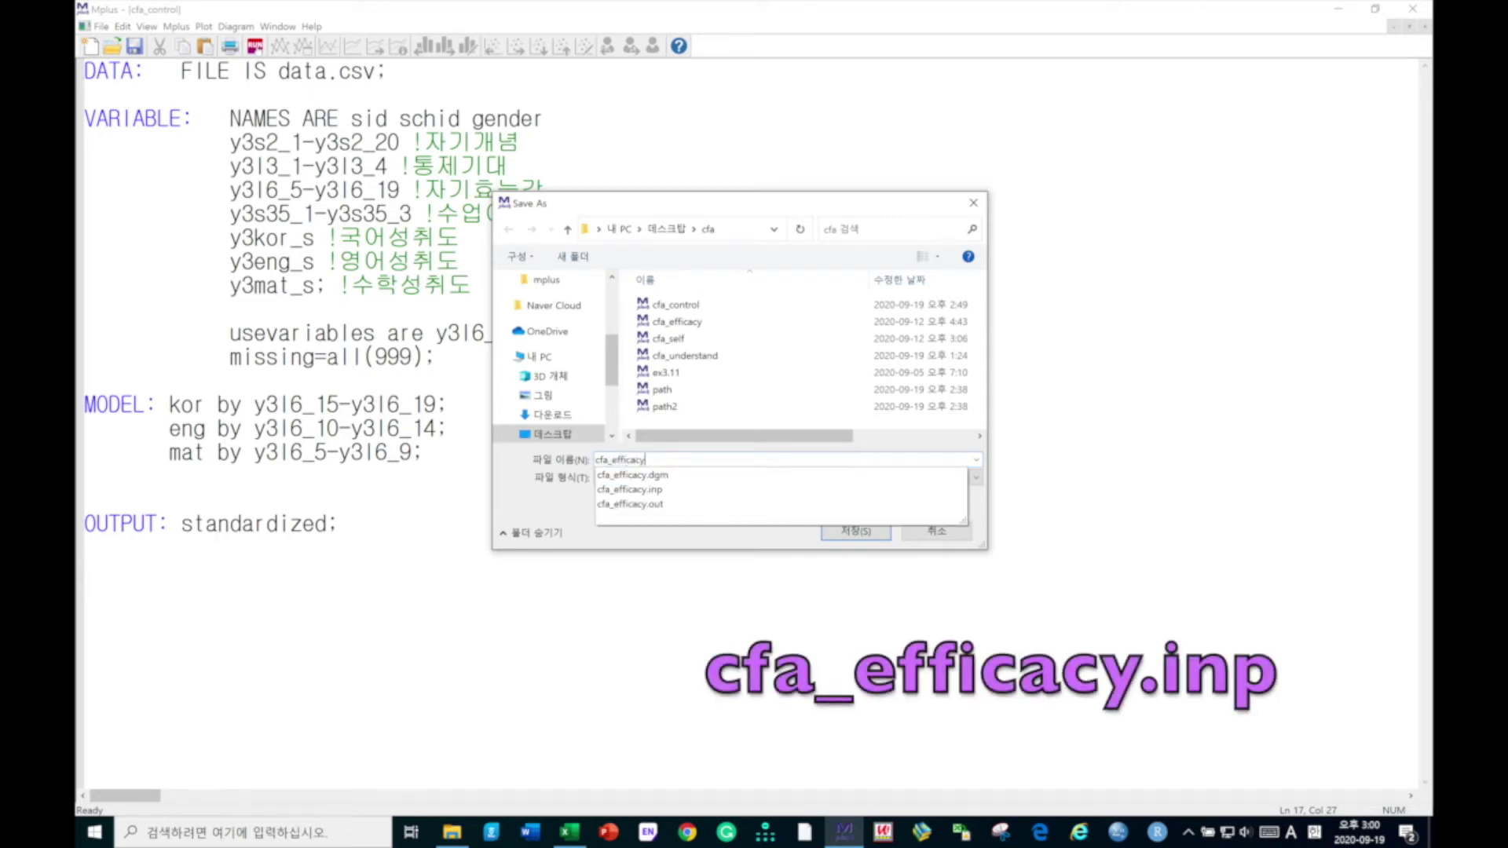
pyautogui.write('ficacy')
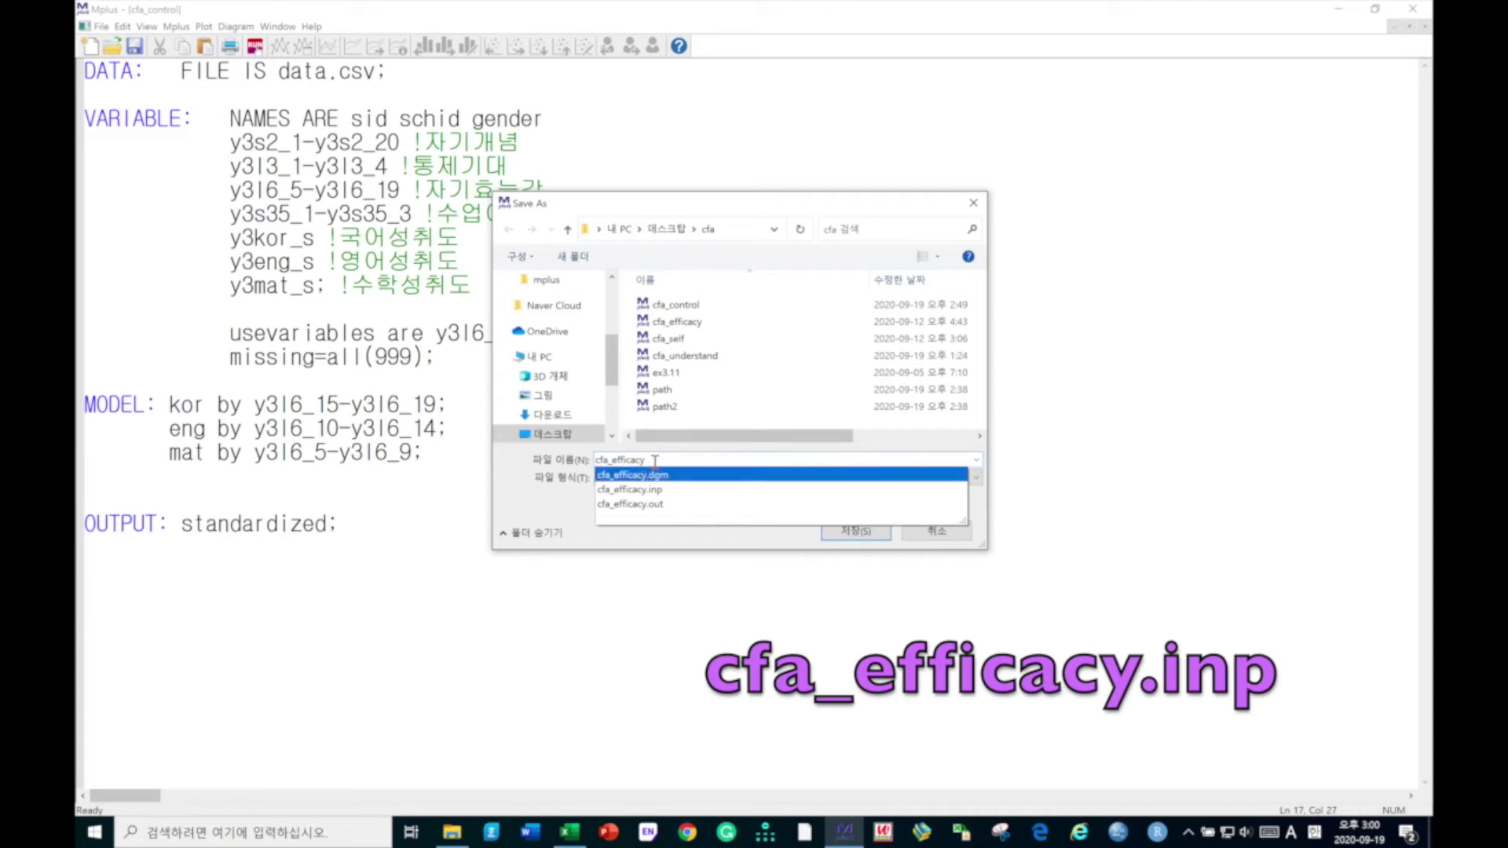
pyautogui.click(858, 531)
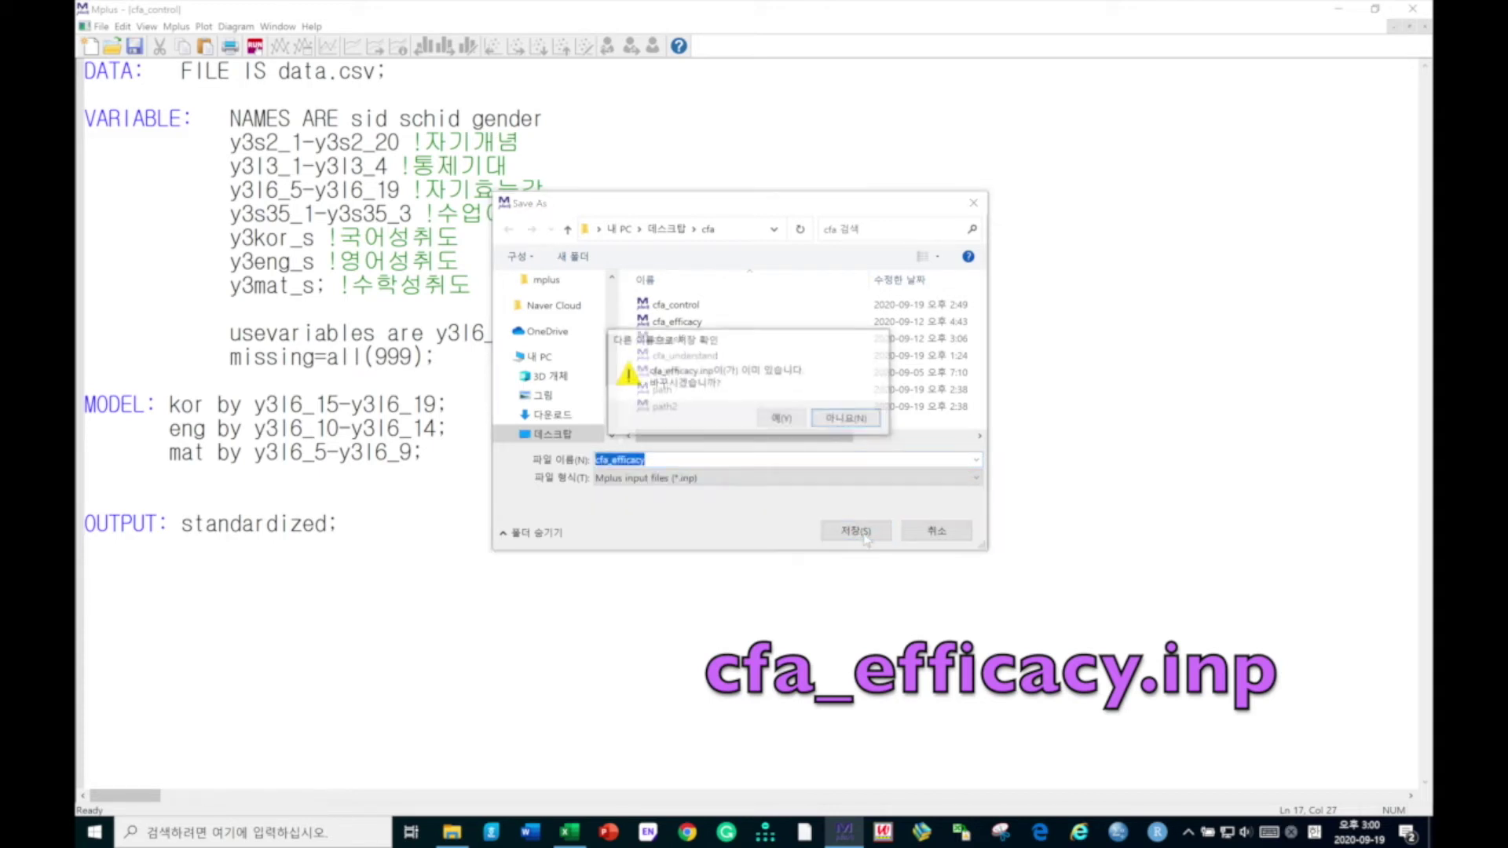
pyautogui.click(782, 418)
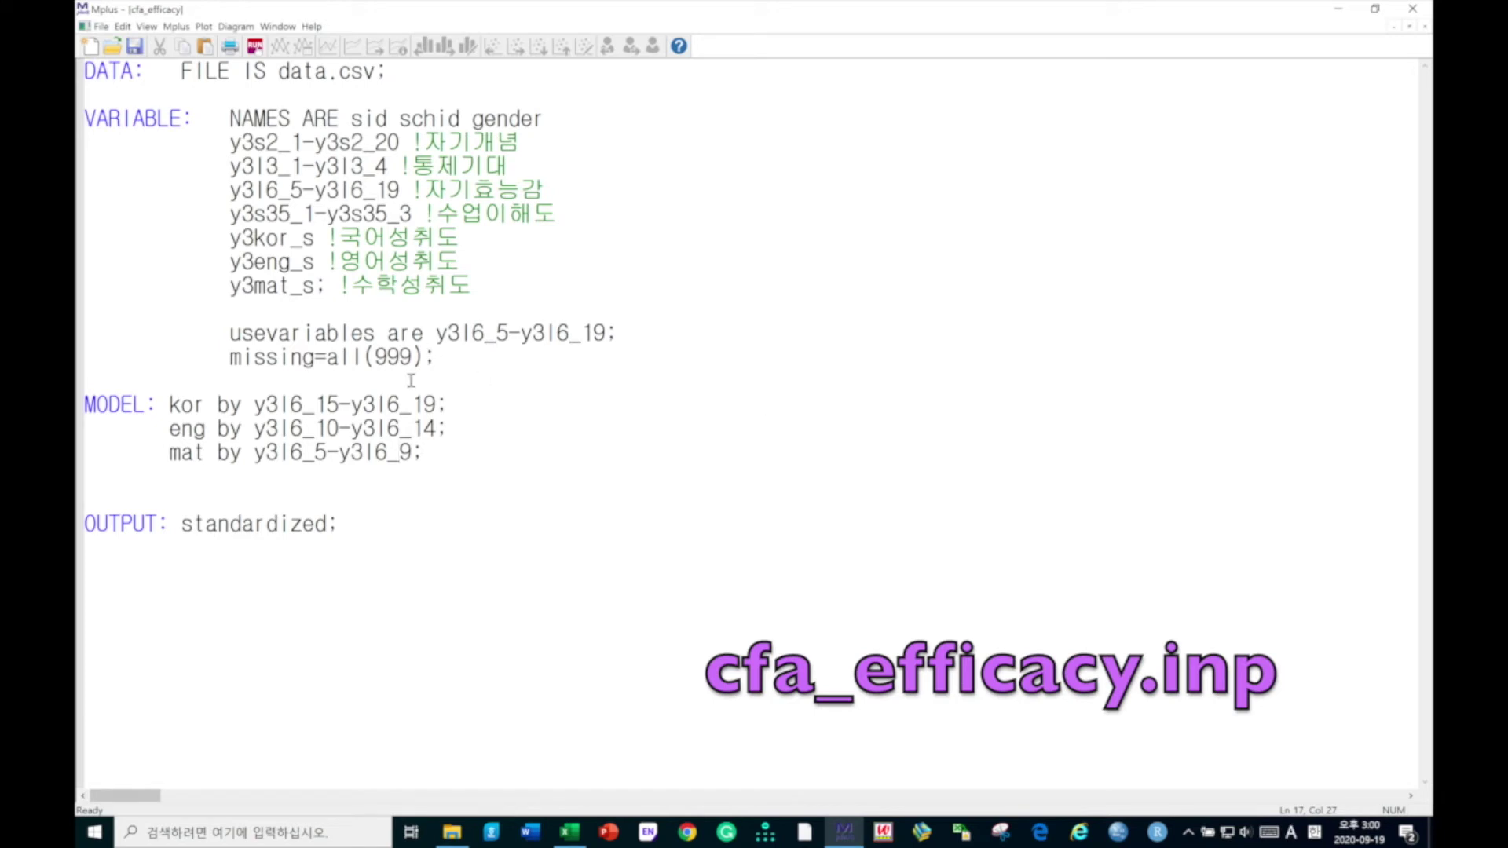
# Run the three-factor cfa_efficacy analysis and go to the model fit information in the output.
pyautogui.click(254, 46)
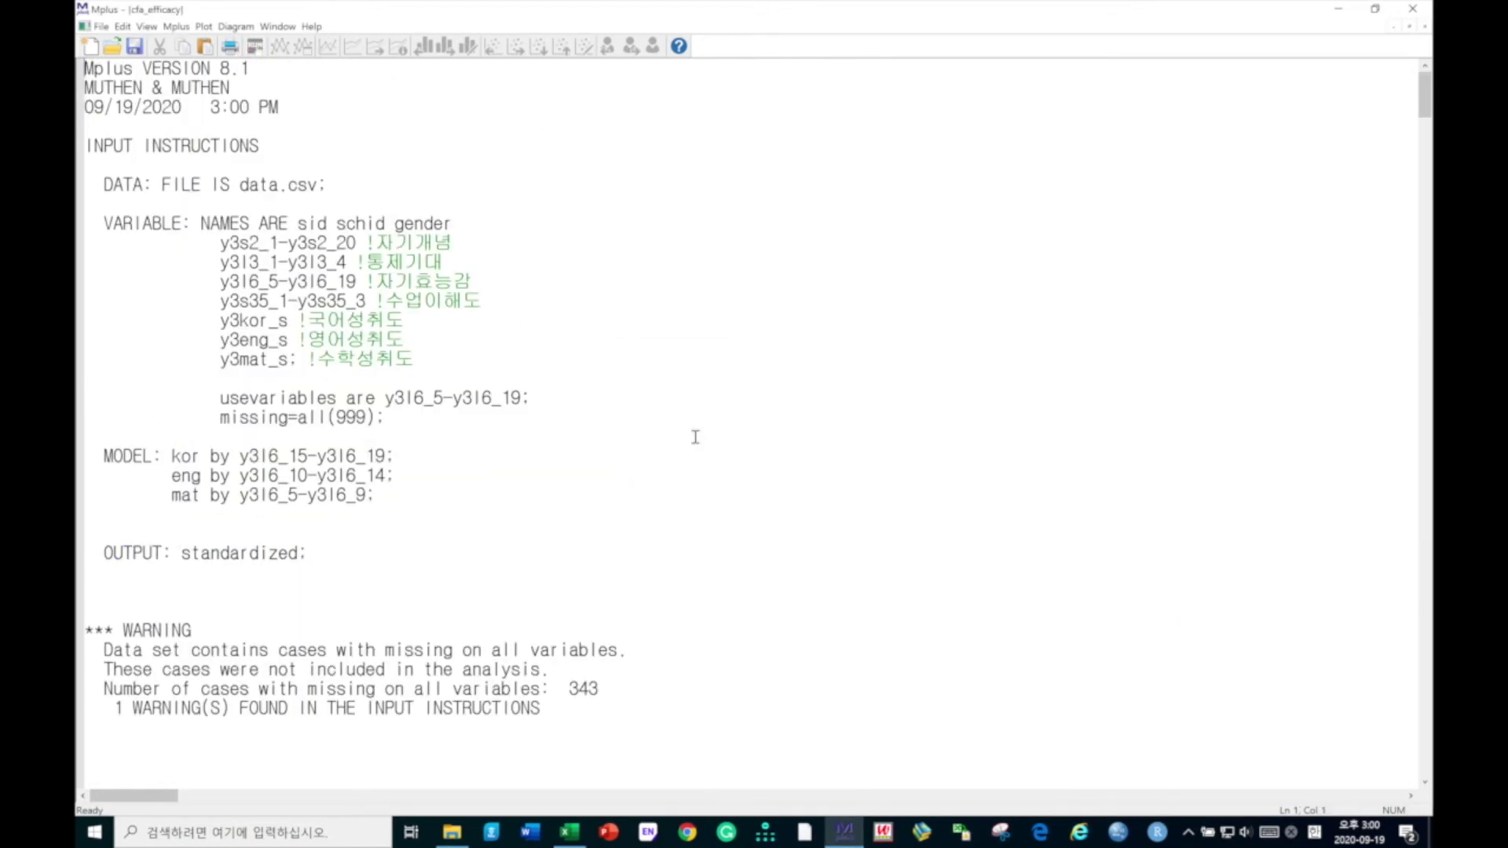
pyautogui.scroll(-20, 689, 438)
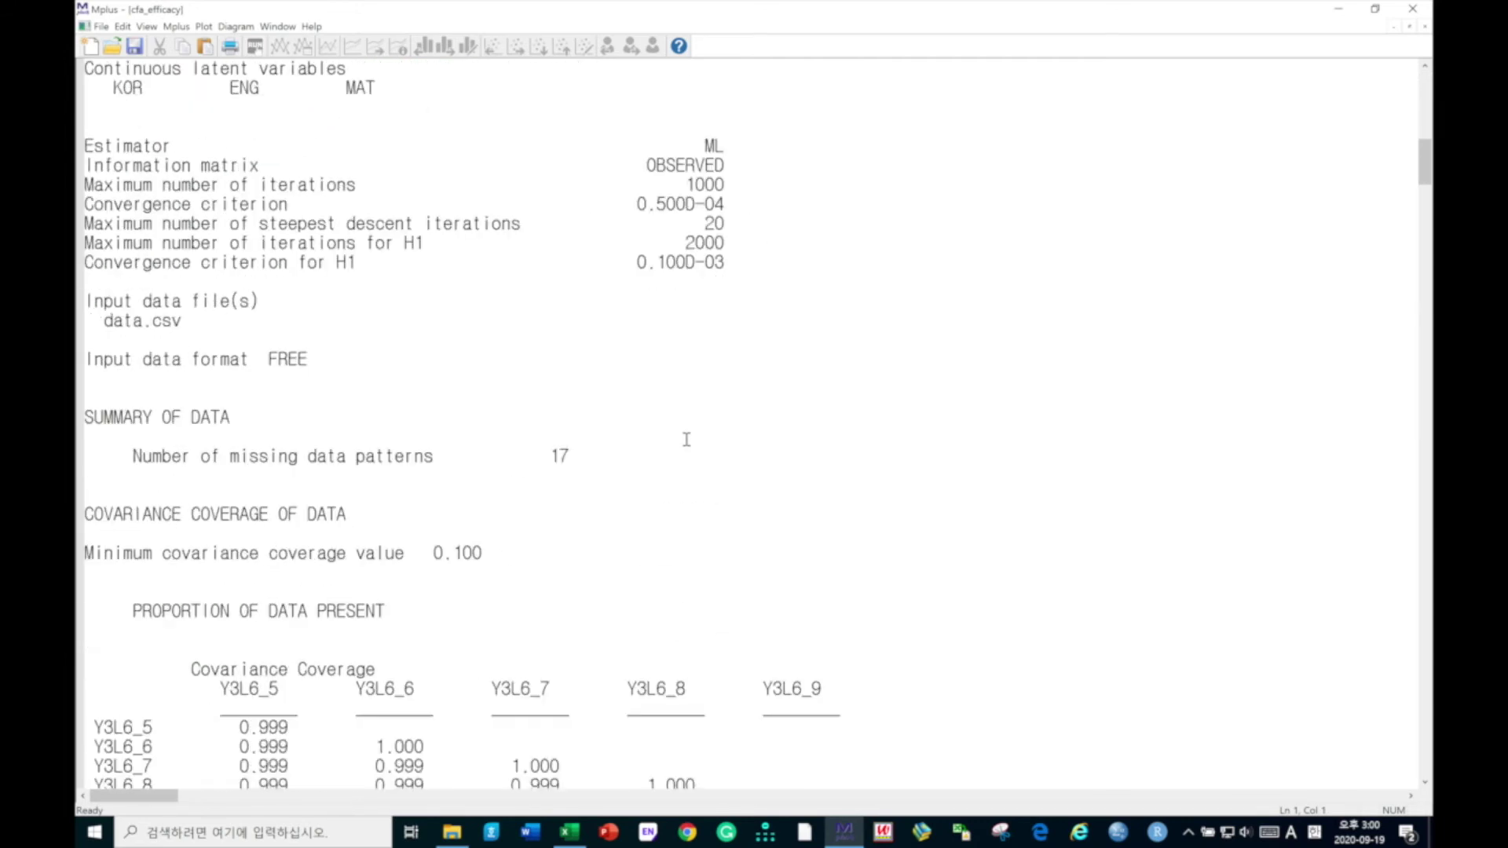
pyautogui.scroll(-20, 687, 438)
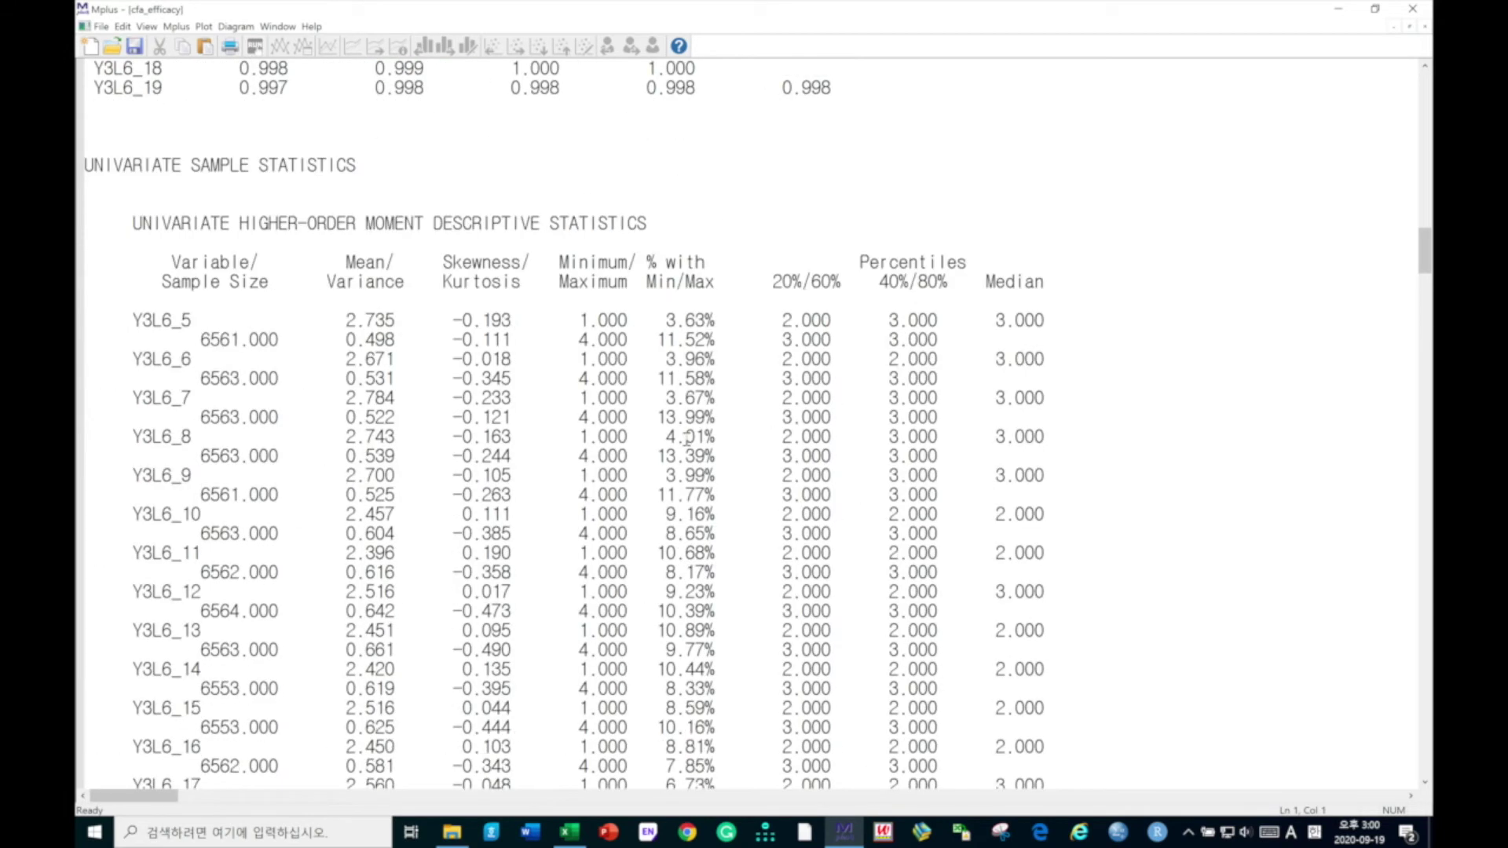
pyautogui.scroll(-12, 687, 438)
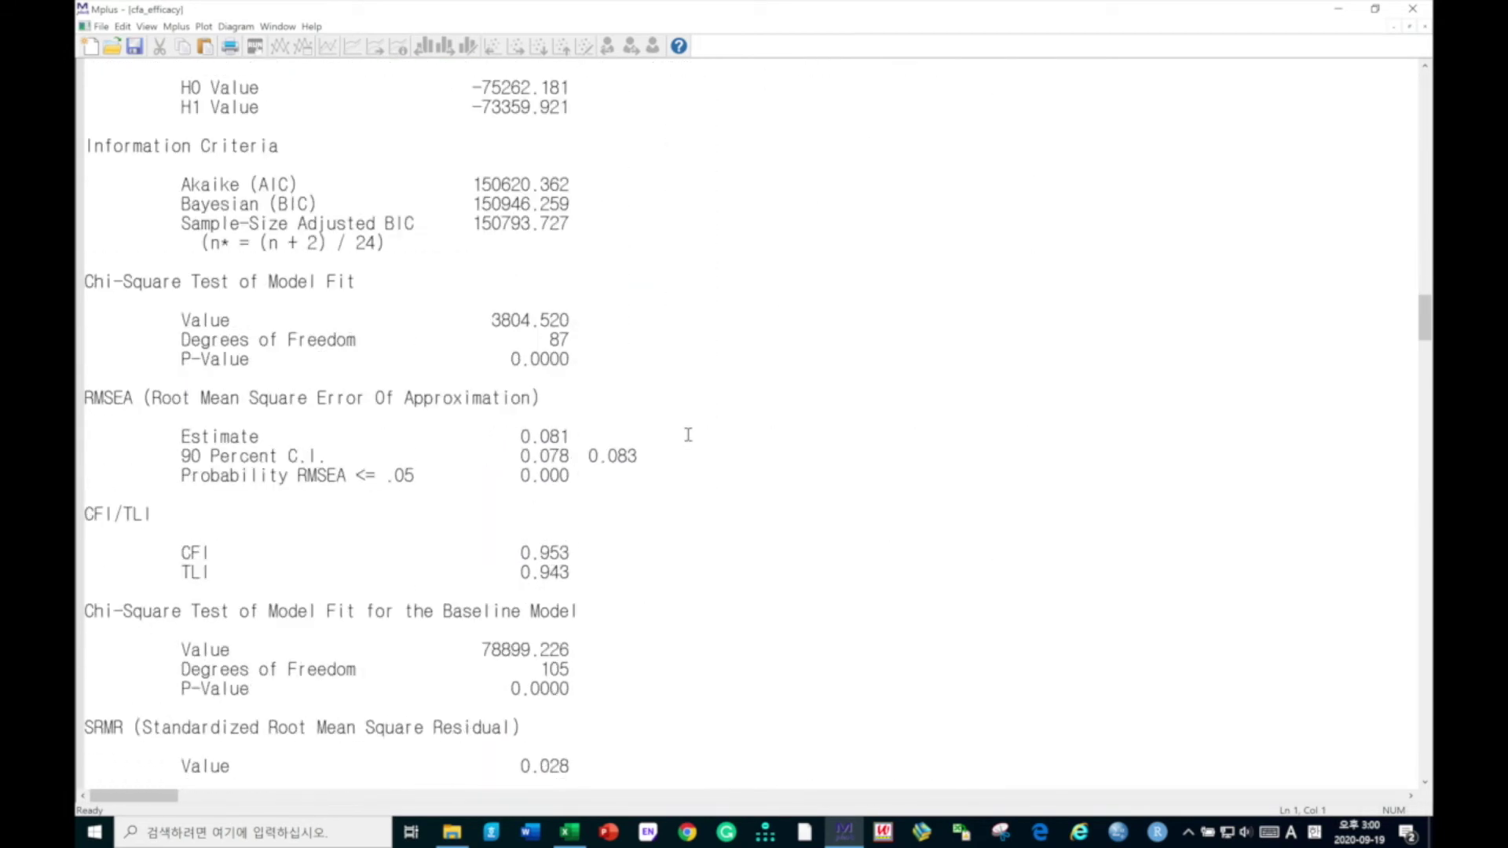
# Examine the chi-square, RMSEA and CFI/TLI fit indices of the three-factor efficacy model.
pyautogui.scroll(7, 688, 435)
pyautogui.scroll(-5, 688, 433)
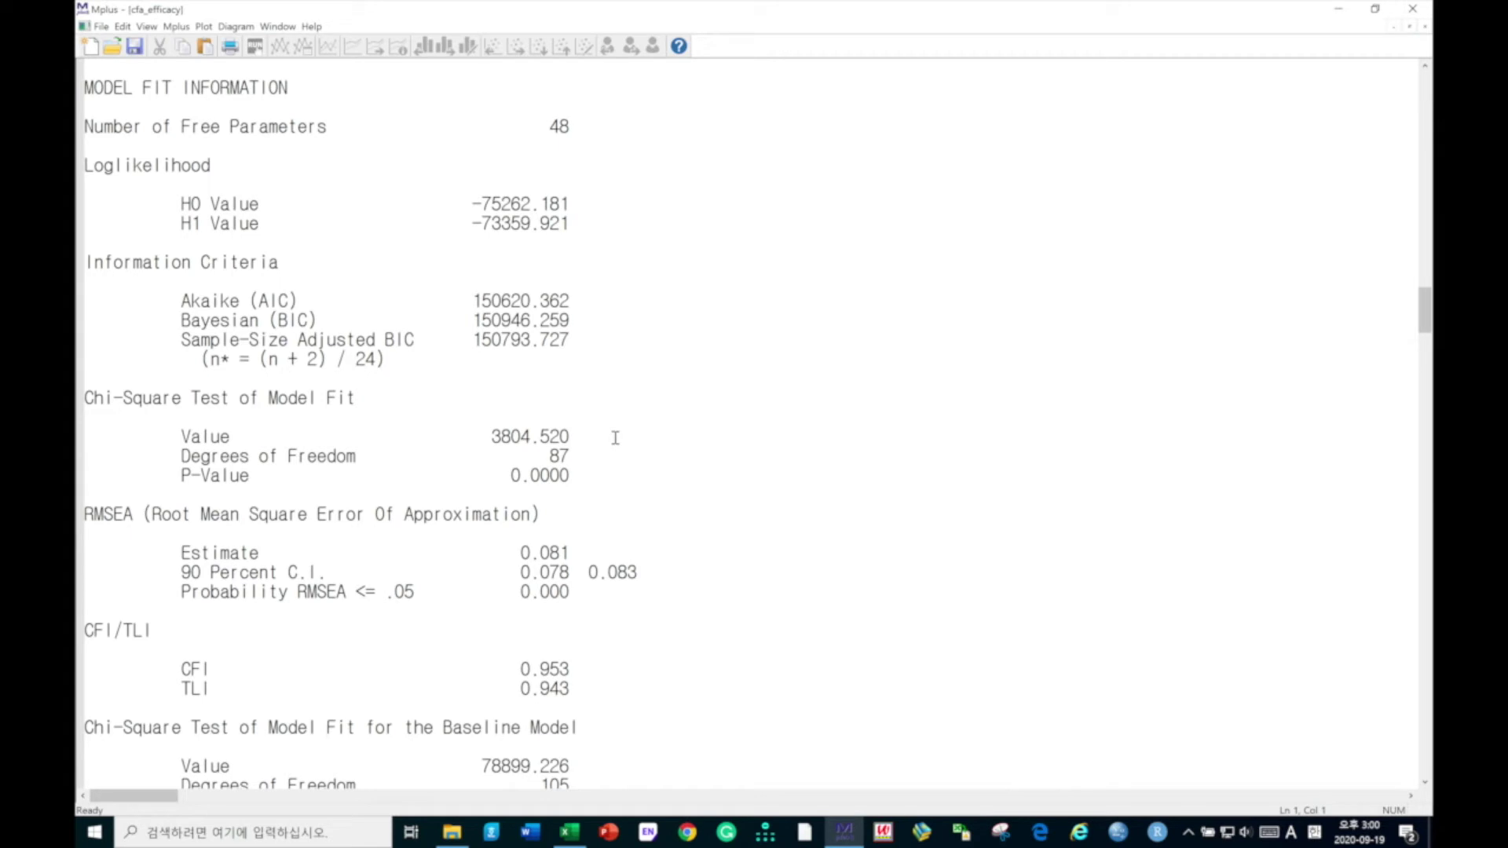
pyautogui.scroll(-2, 615, 437)
pyautogui.moveTo(539, 436); pyautogui.dragTo(558, 437)
pyautogui.click(553, 560)
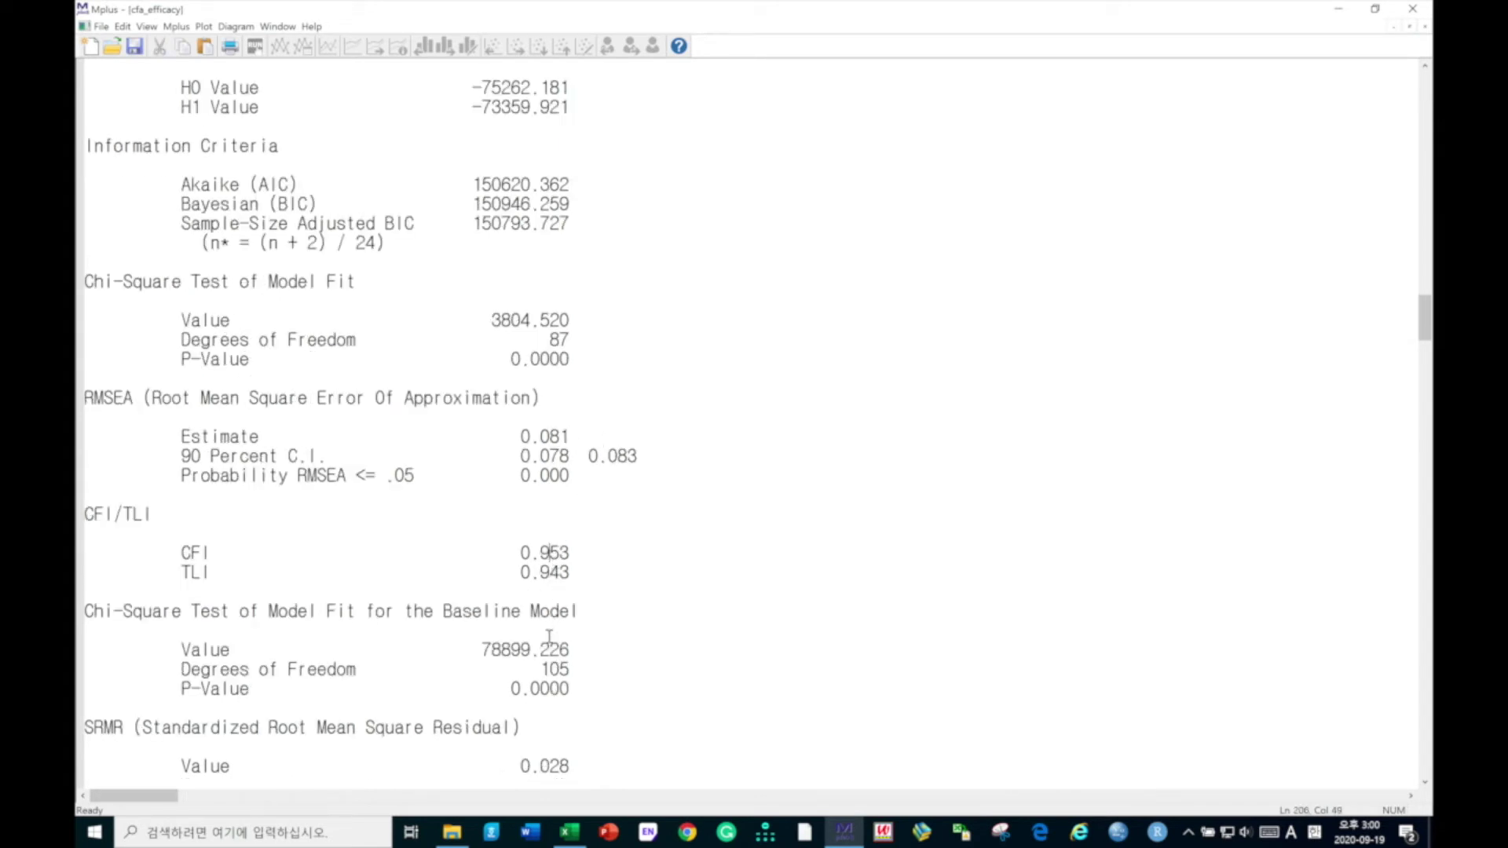
# Review the factor loadings and factor covariances in the model results and in the STDYX standardization section.
pyautogui.scroll(-12, 547, 640)
pyautogui.scroll(-2, 547, 640)
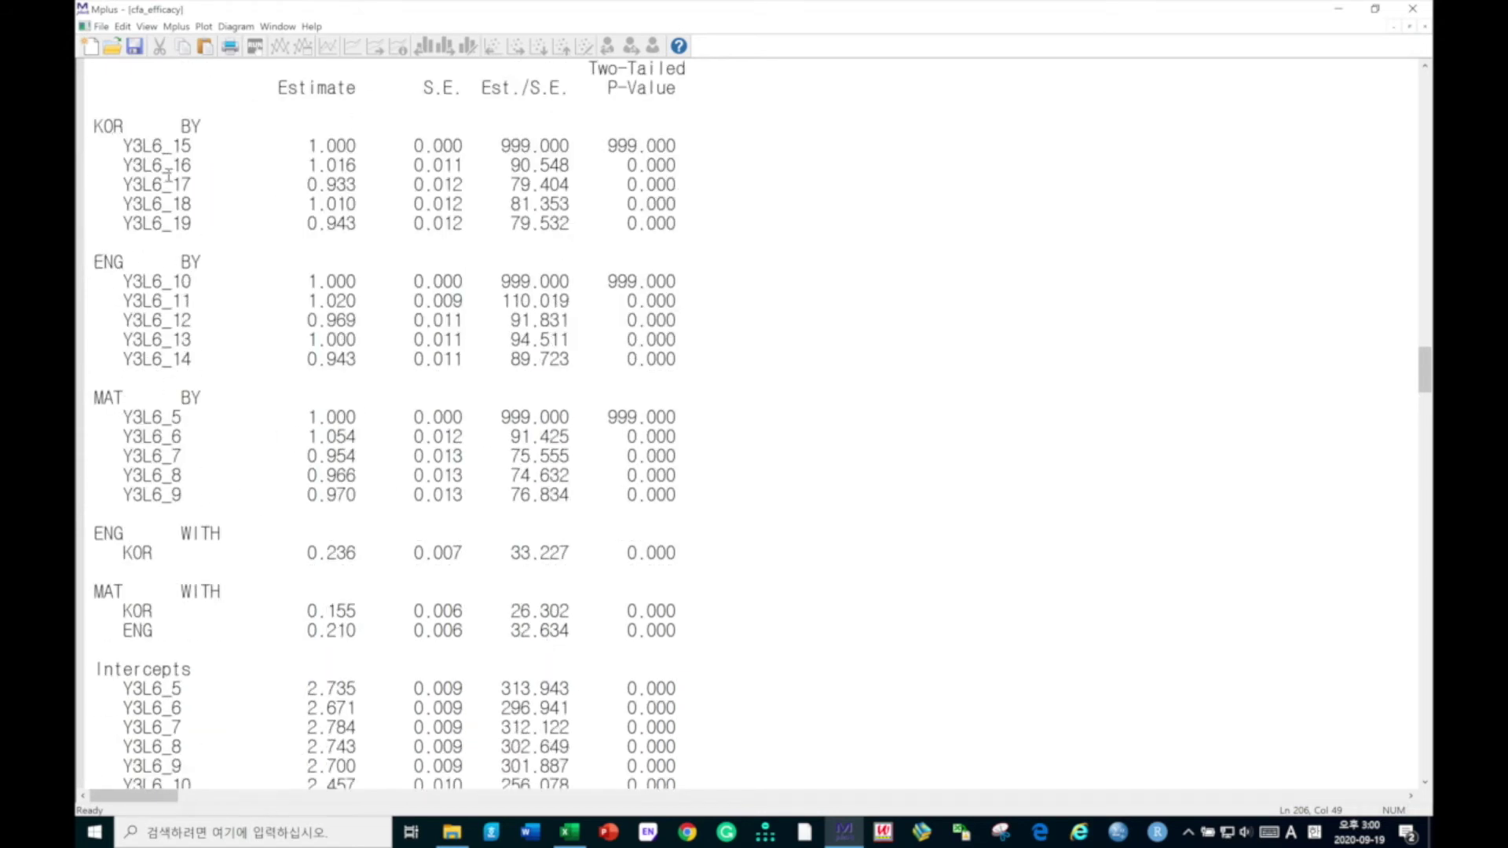
pyautogui.scroll(-12, 749, 599)
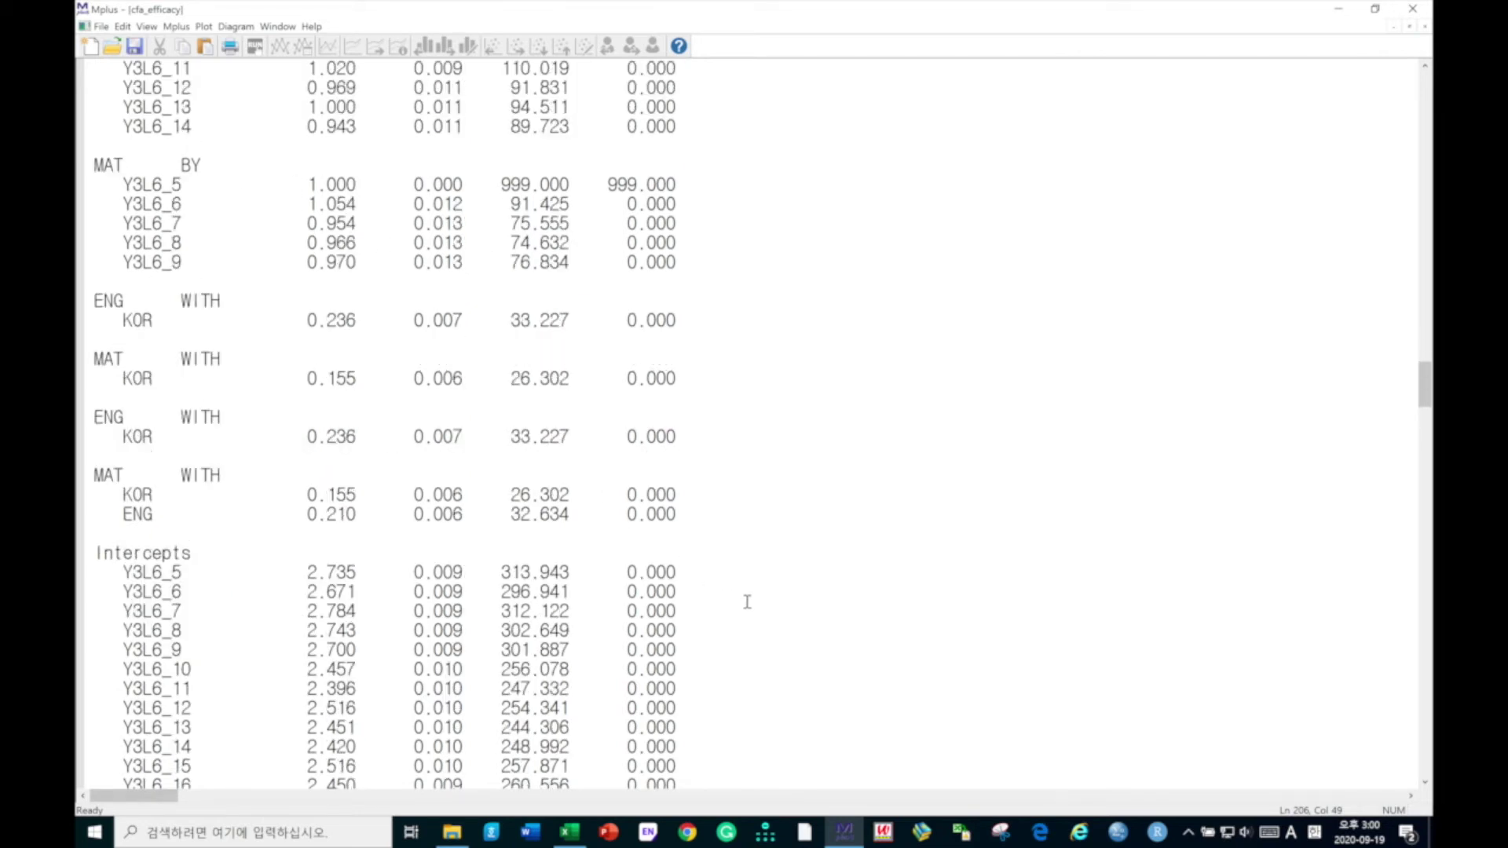
pyautogui.scroll(8, 749, 597)
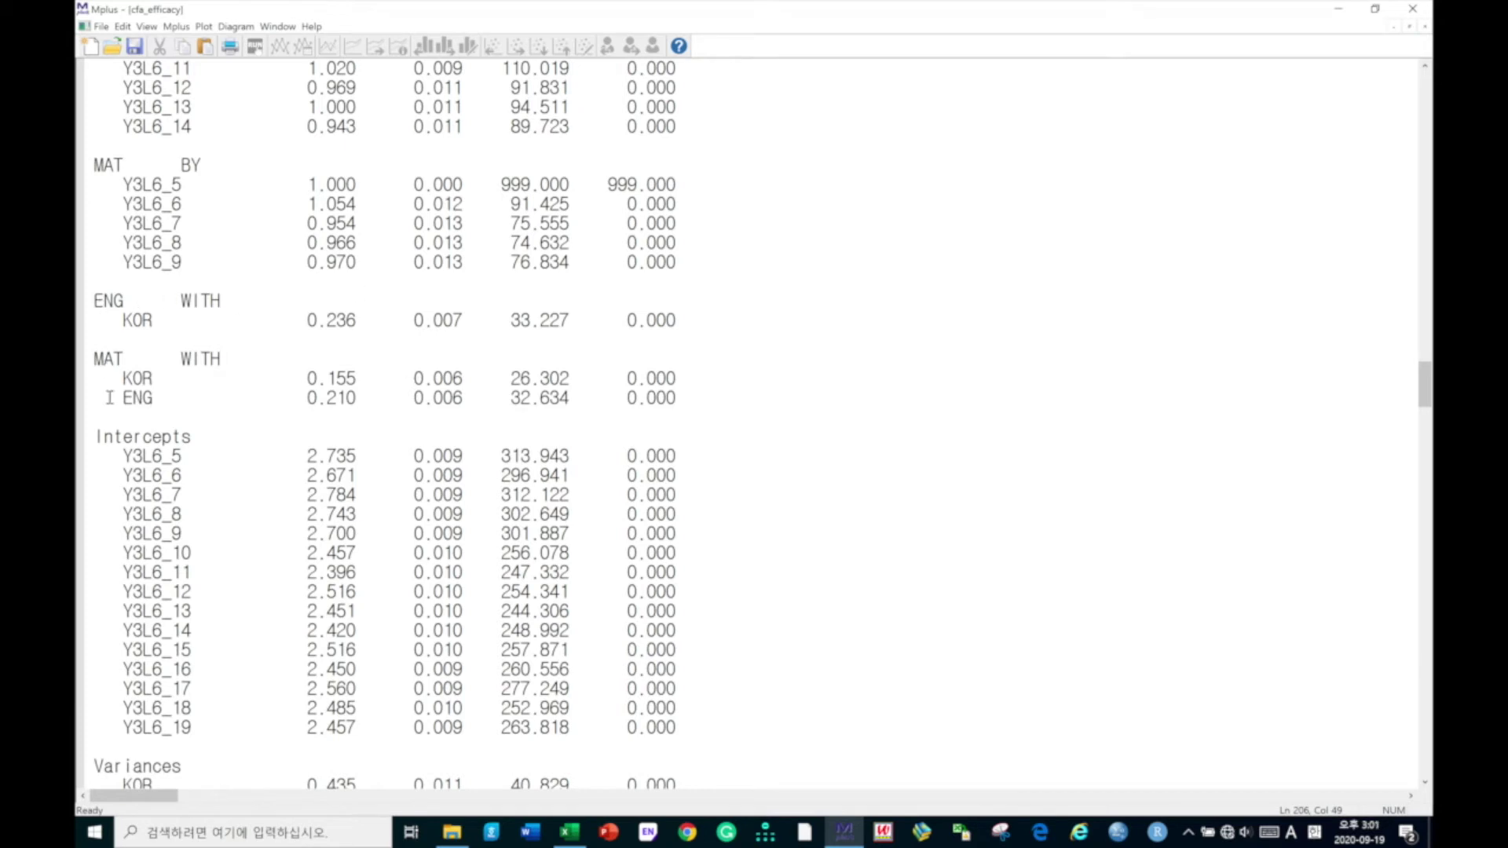
pyautogui.scroll(-20, 376, 409)
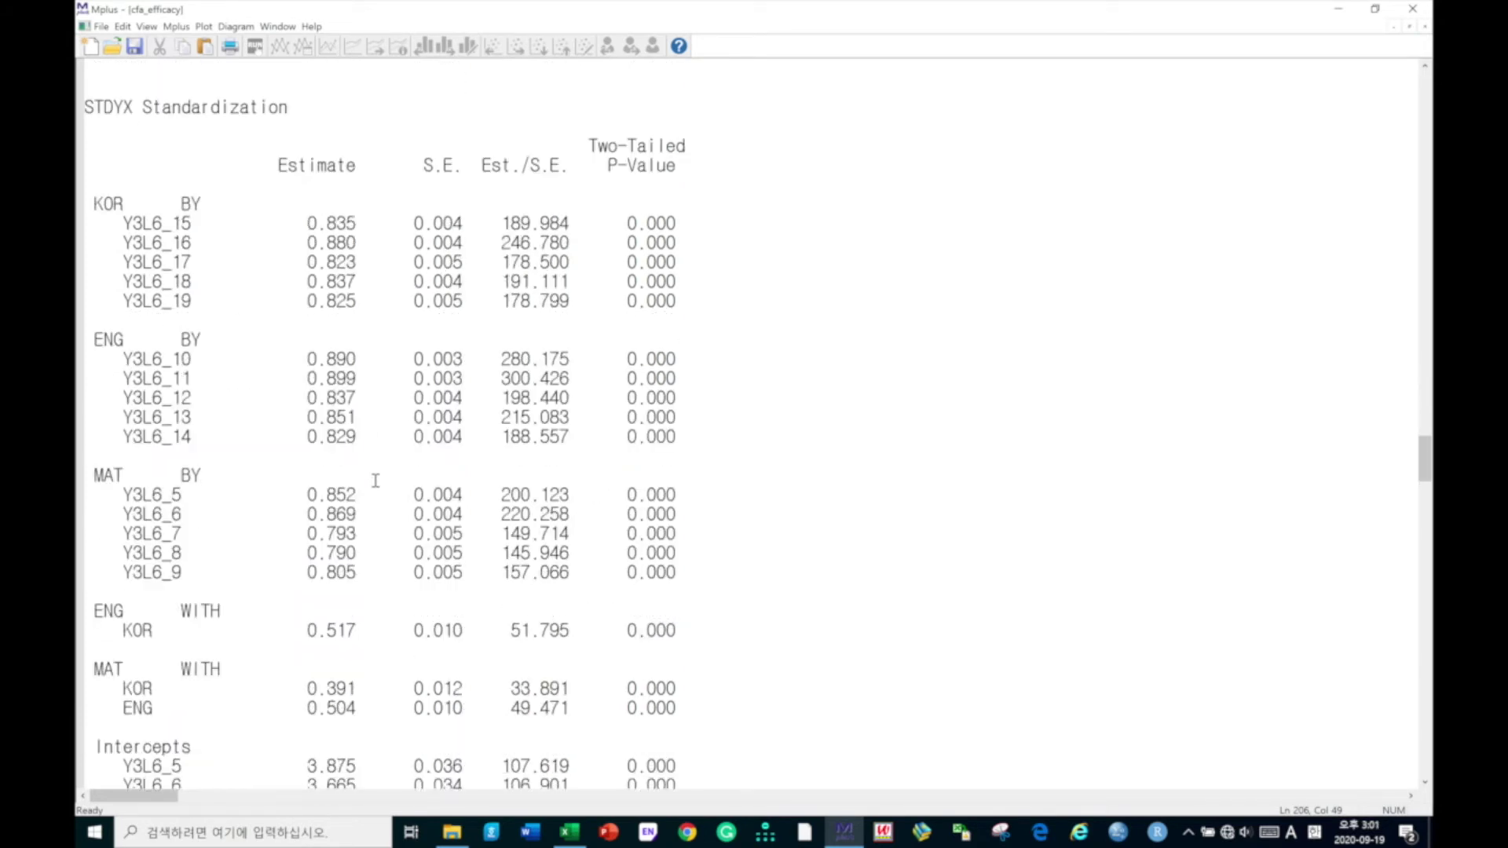
pyautogui.scroll(-2, 375, 481)
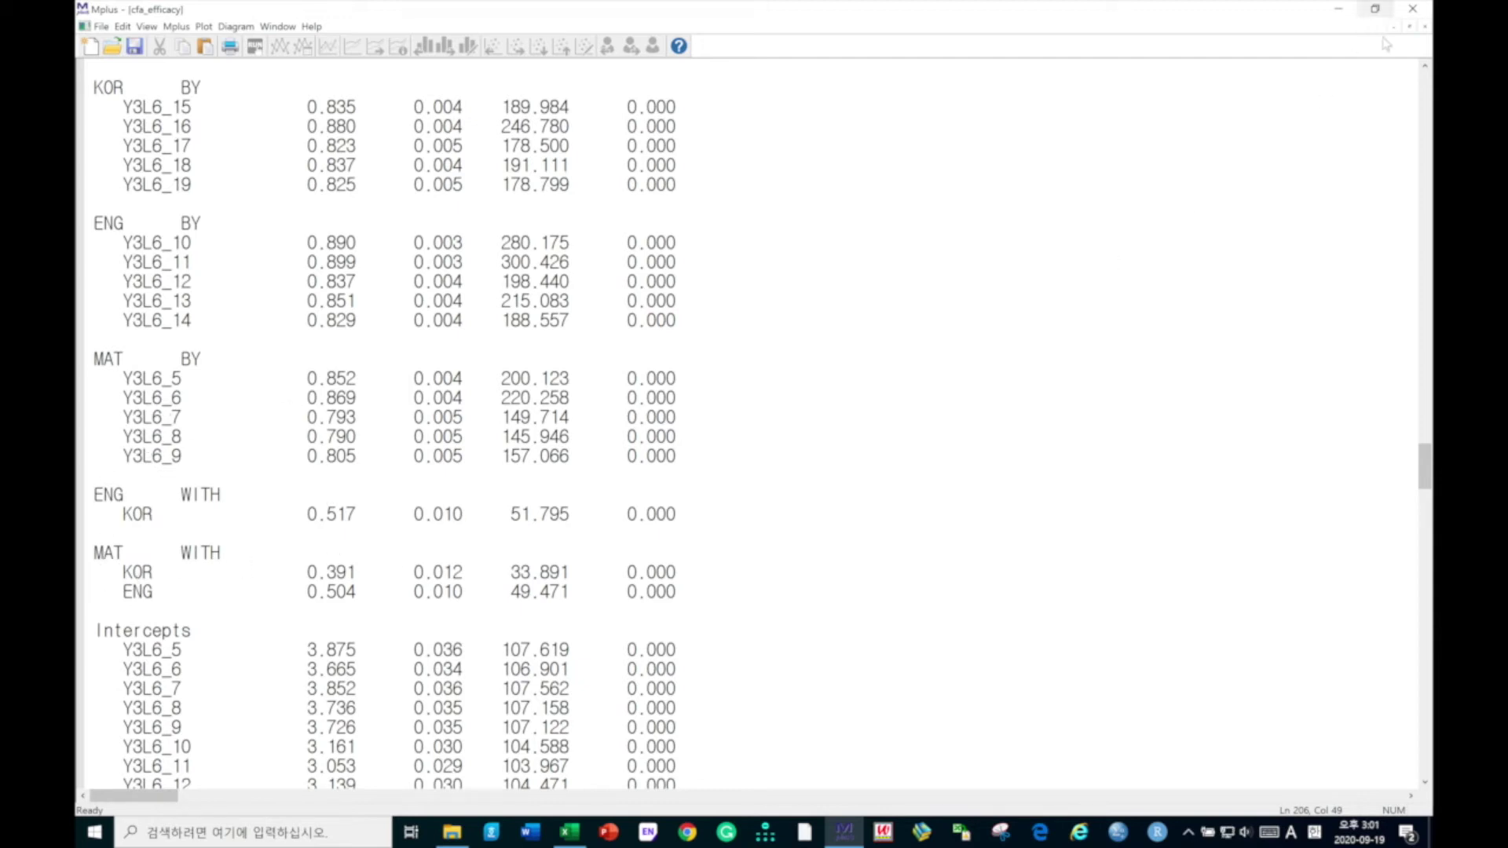
# Close the output and add a second-order factor line reading efficacy by kor eng mat; below the first-order factors in the MODEL statement.
pyautogui.click(1424, 28)
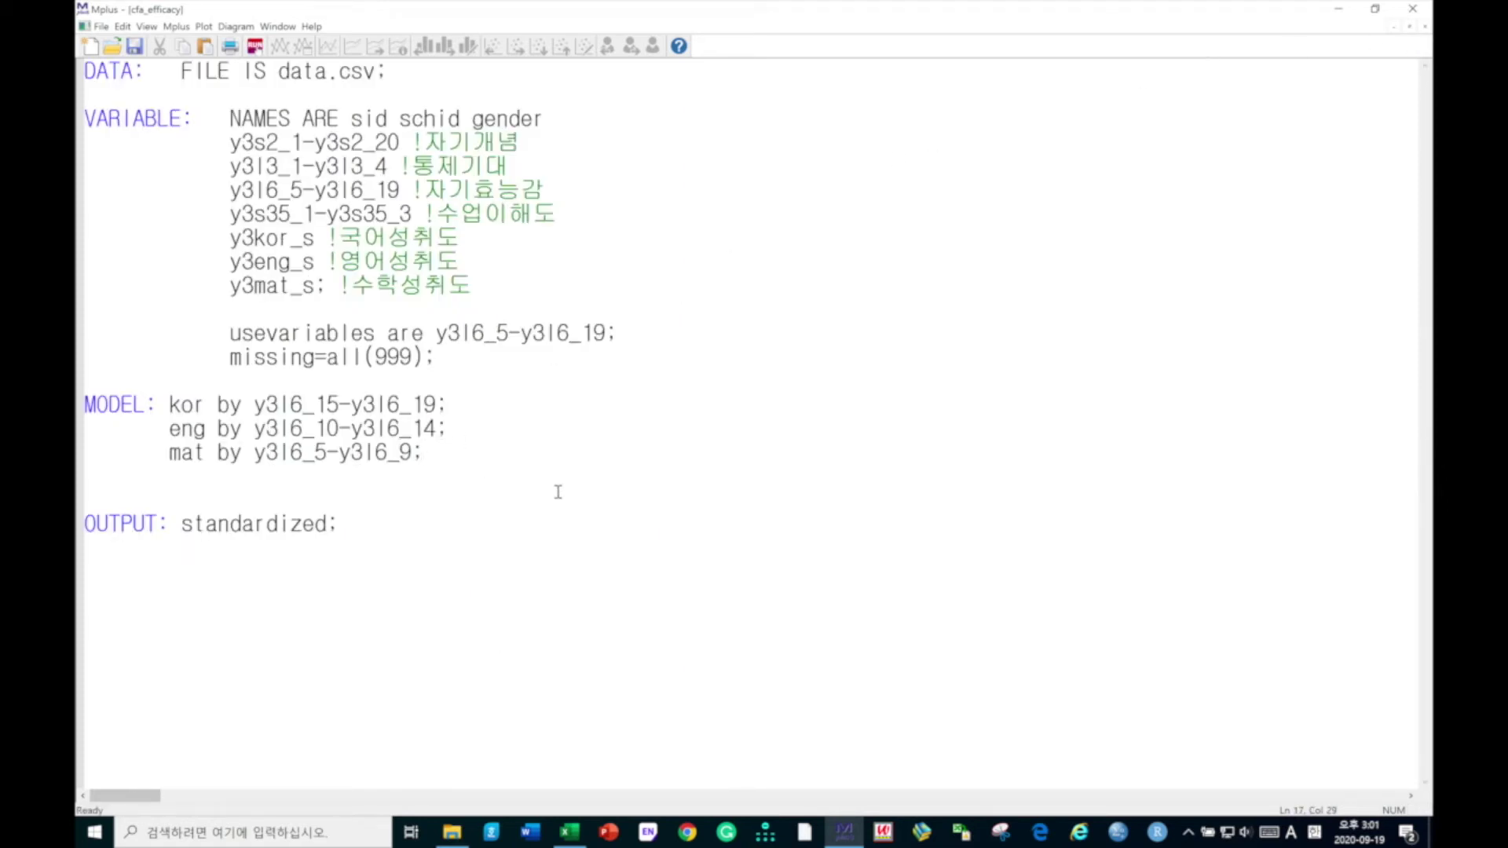
pyautogui.press('Return')
pyautogui.press('Return')
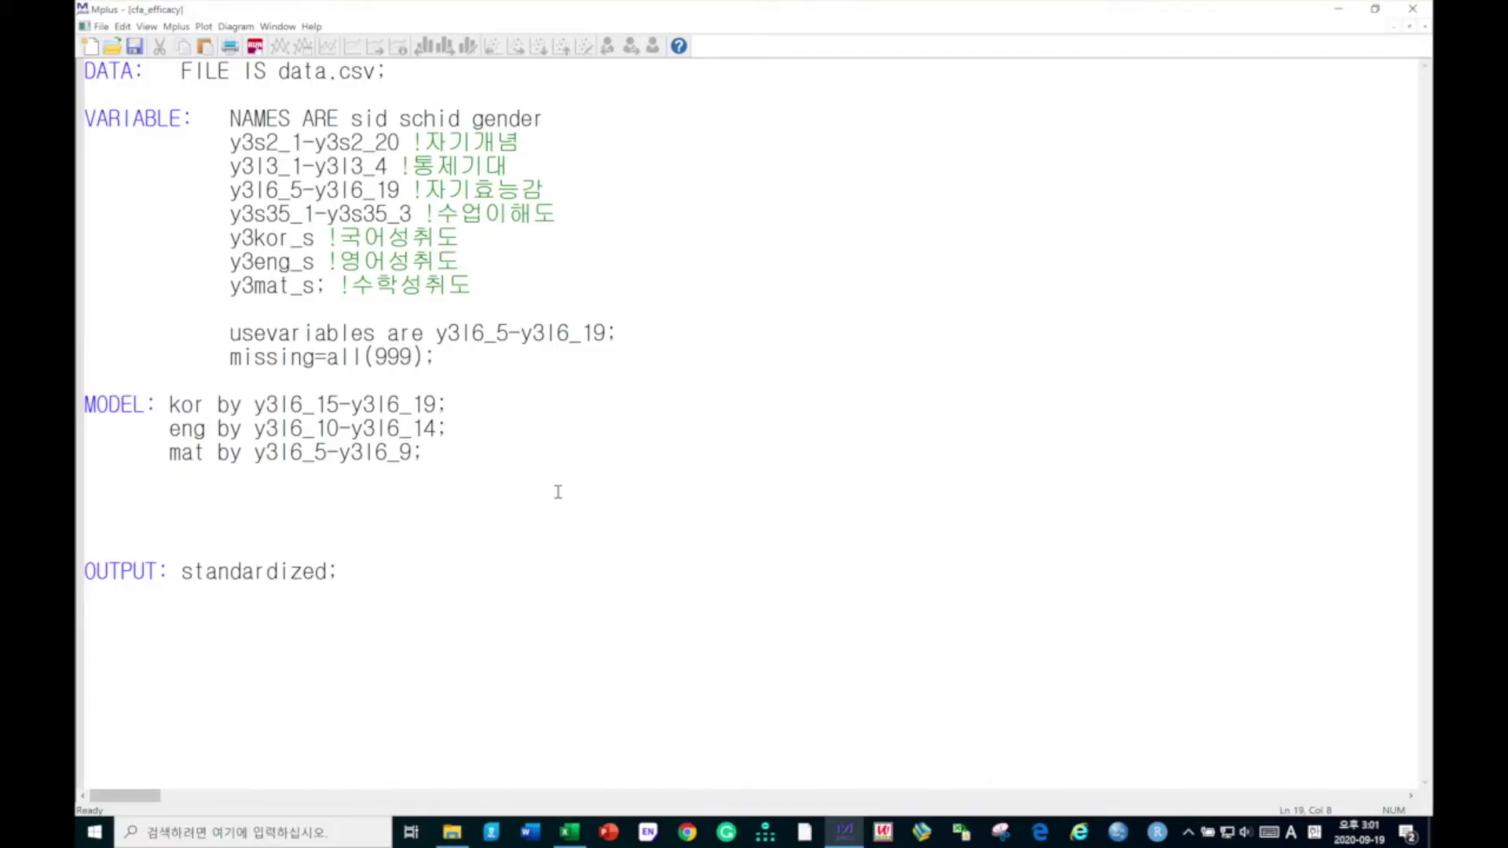
pyautogui.write('efficacy')
pyautogui.moveTo(174, 501); pyautogui.dragTo(296, 497)
pyautogui.click(299, 499)
pyautogui.write('by kor')
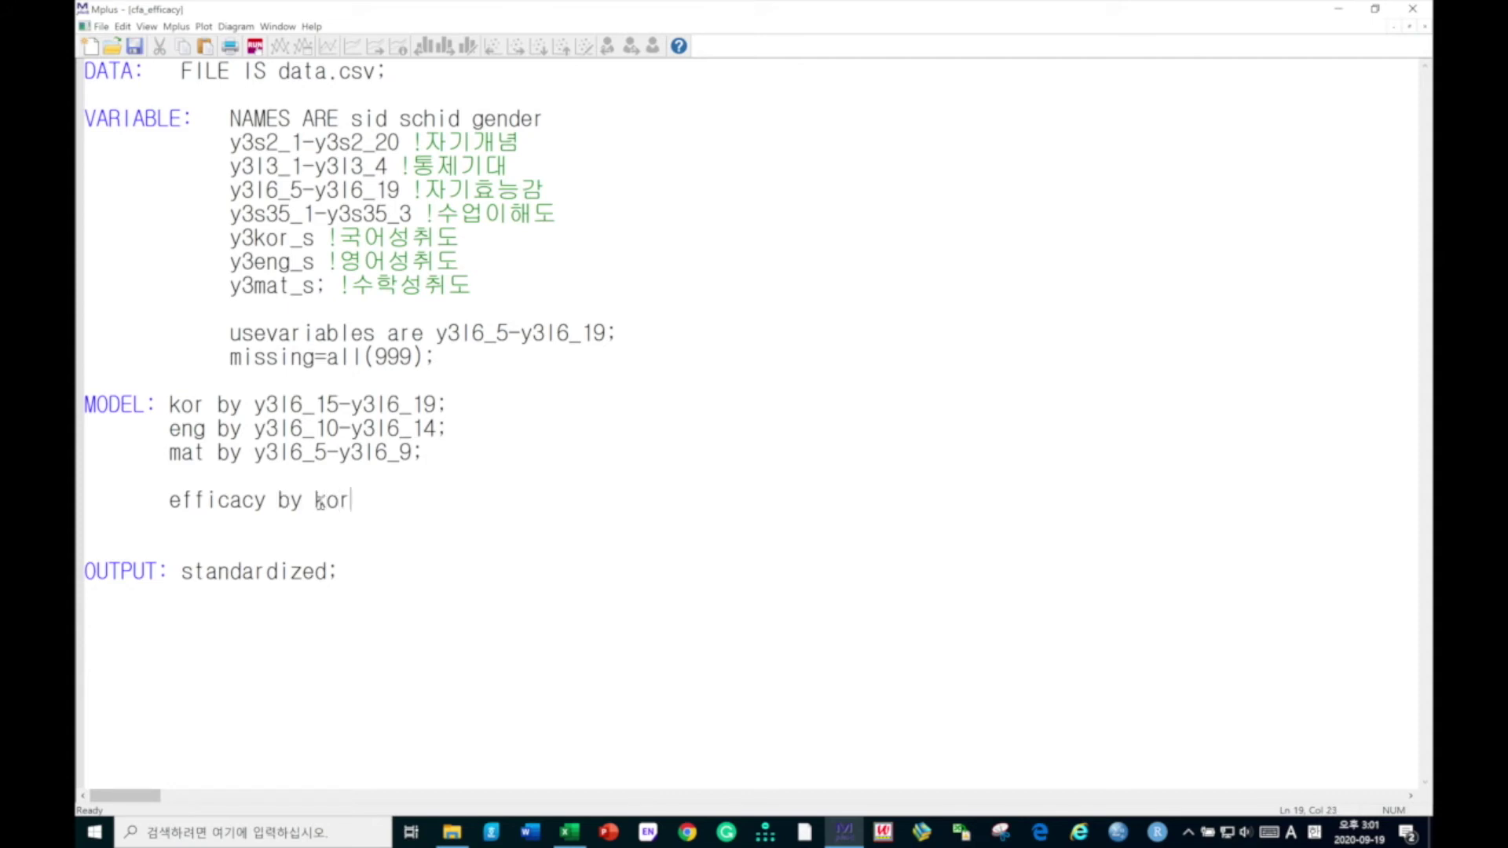
pyautogui.write(' eng mat;')
# Run the second-order cfa_efficacy model, saving the changes, and check its model fit information down to the SRMR.
pyautogui.click(255, 46)
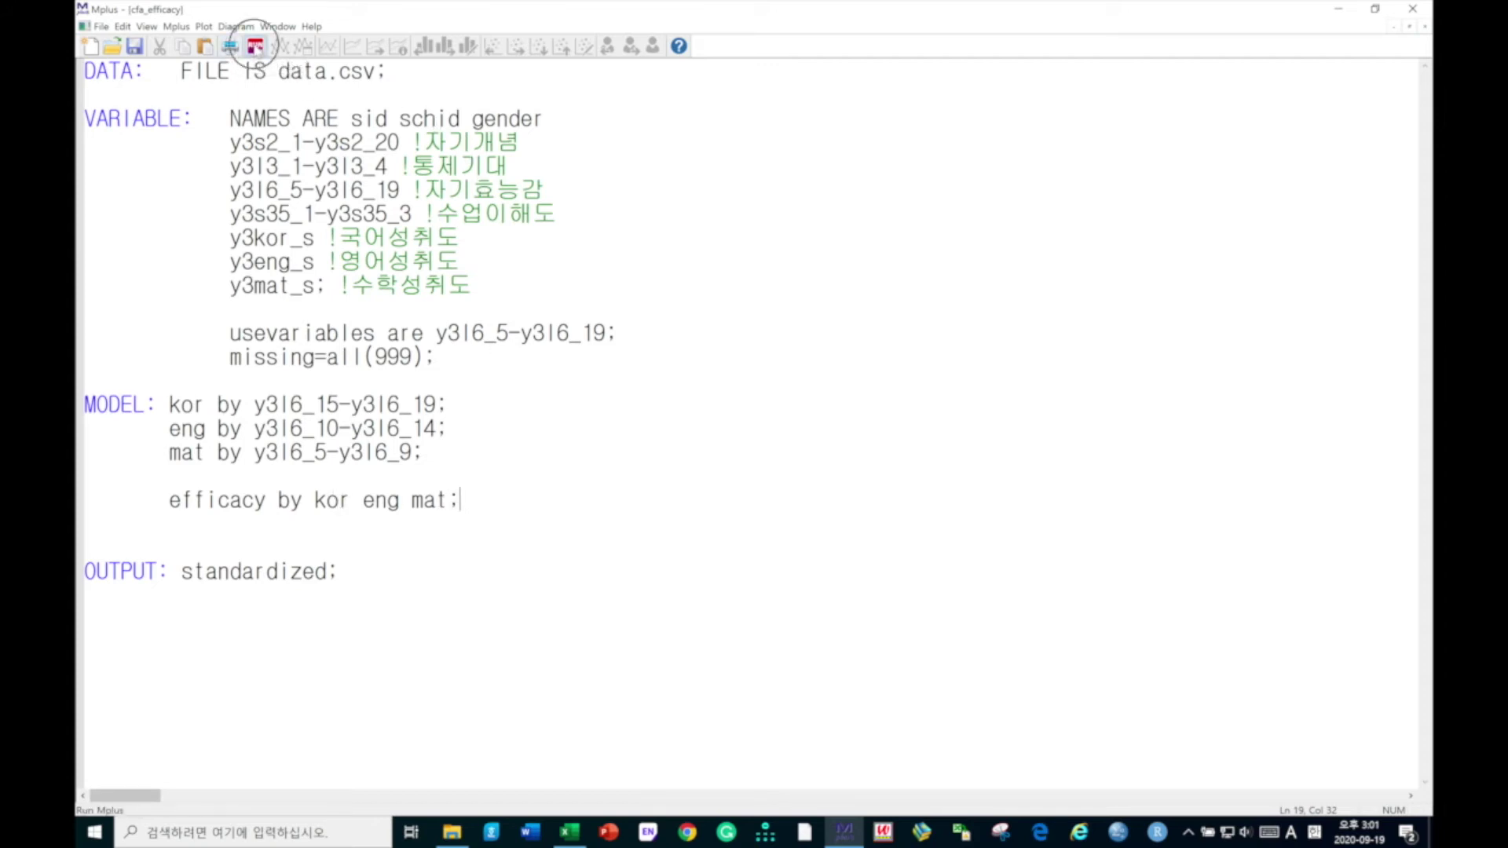
pyautogui.click(667, 454)
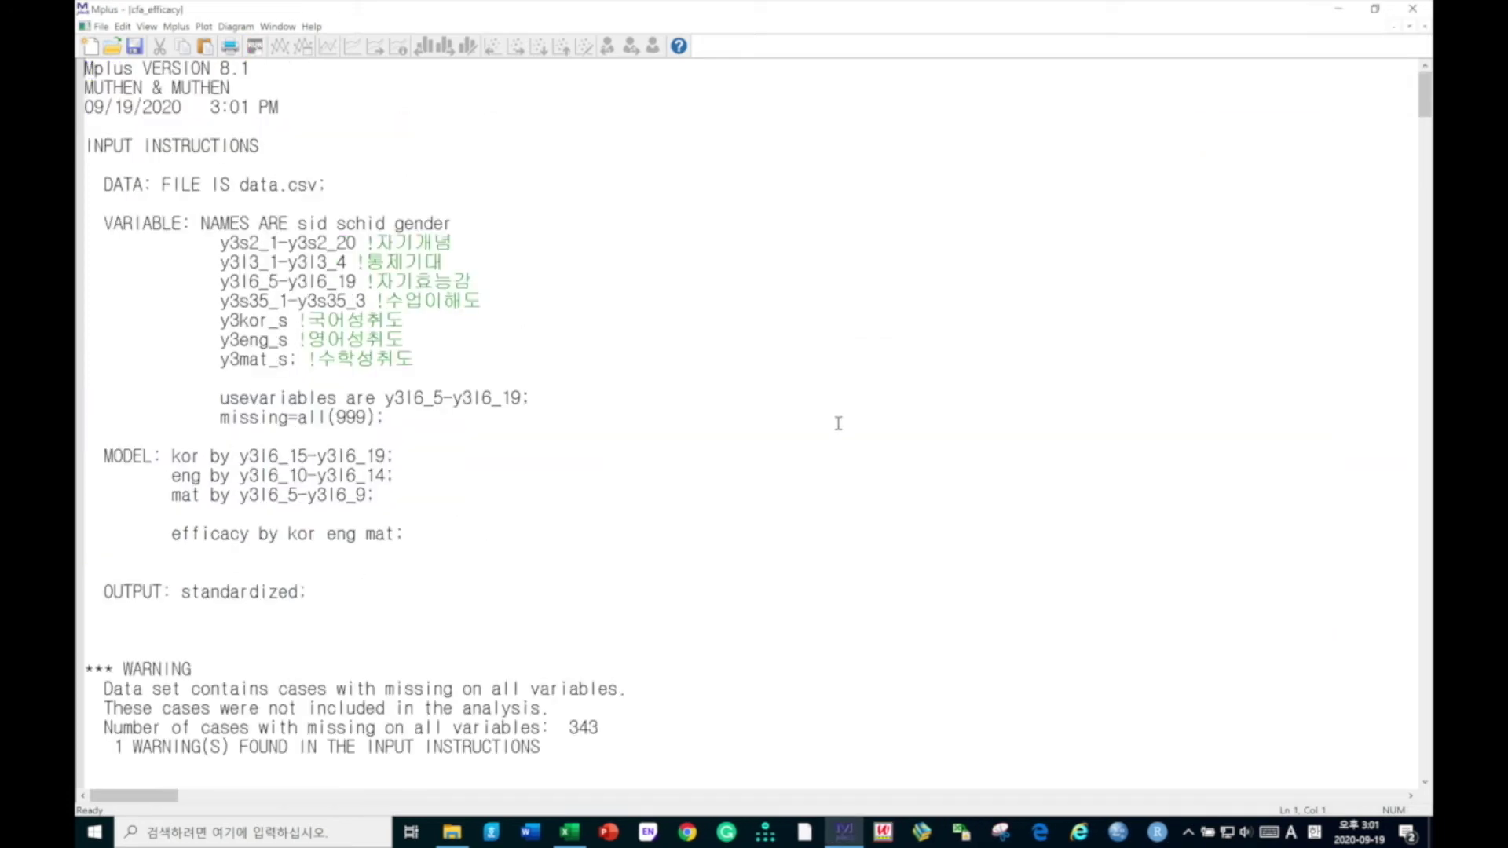
pyautogui.scroll(-20, 838, 423)
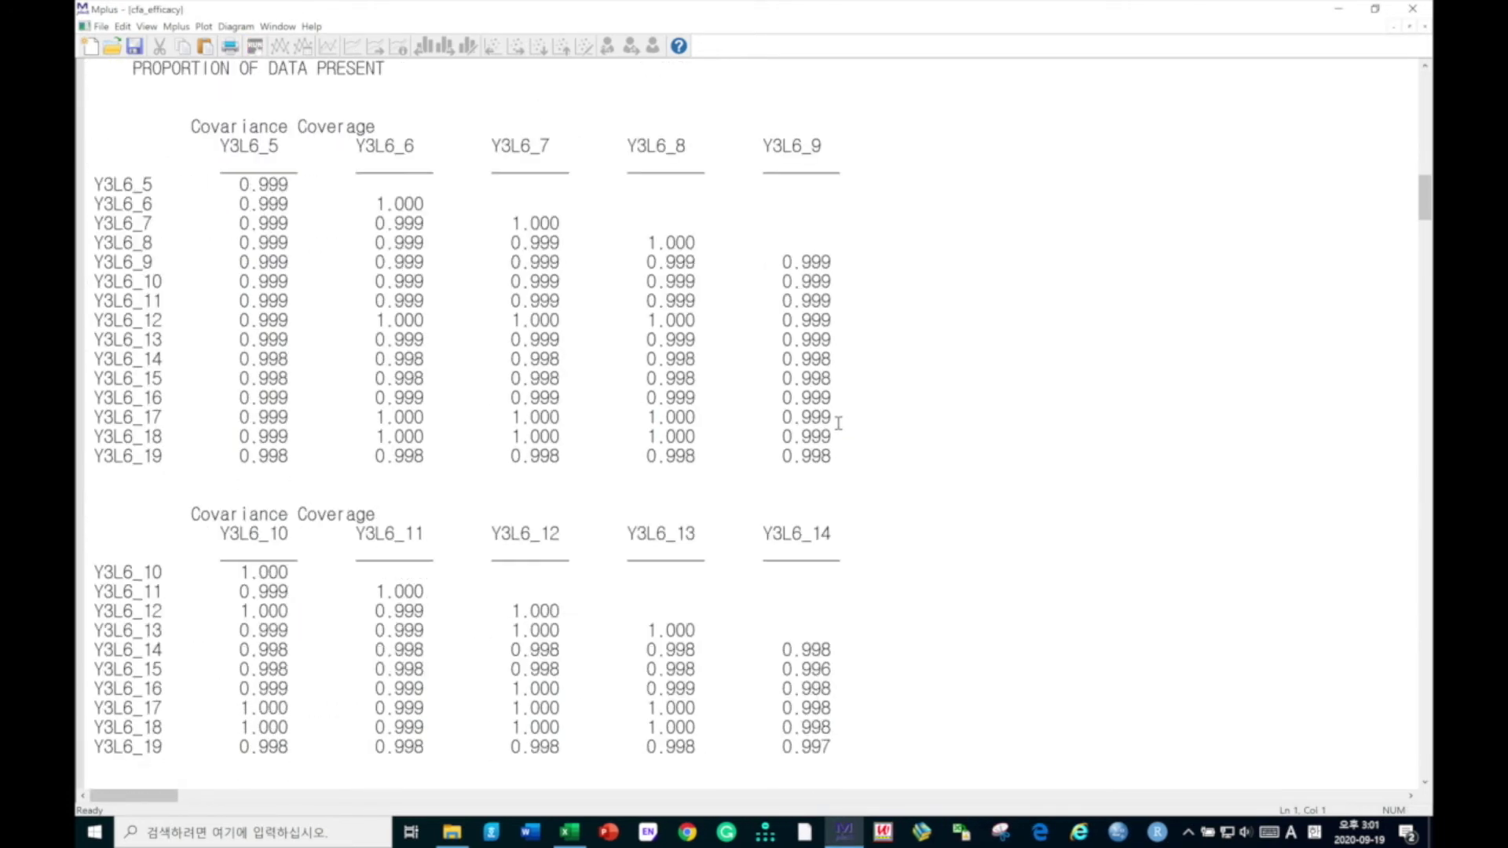
pyautogui.scroll(-20, 838, 423)
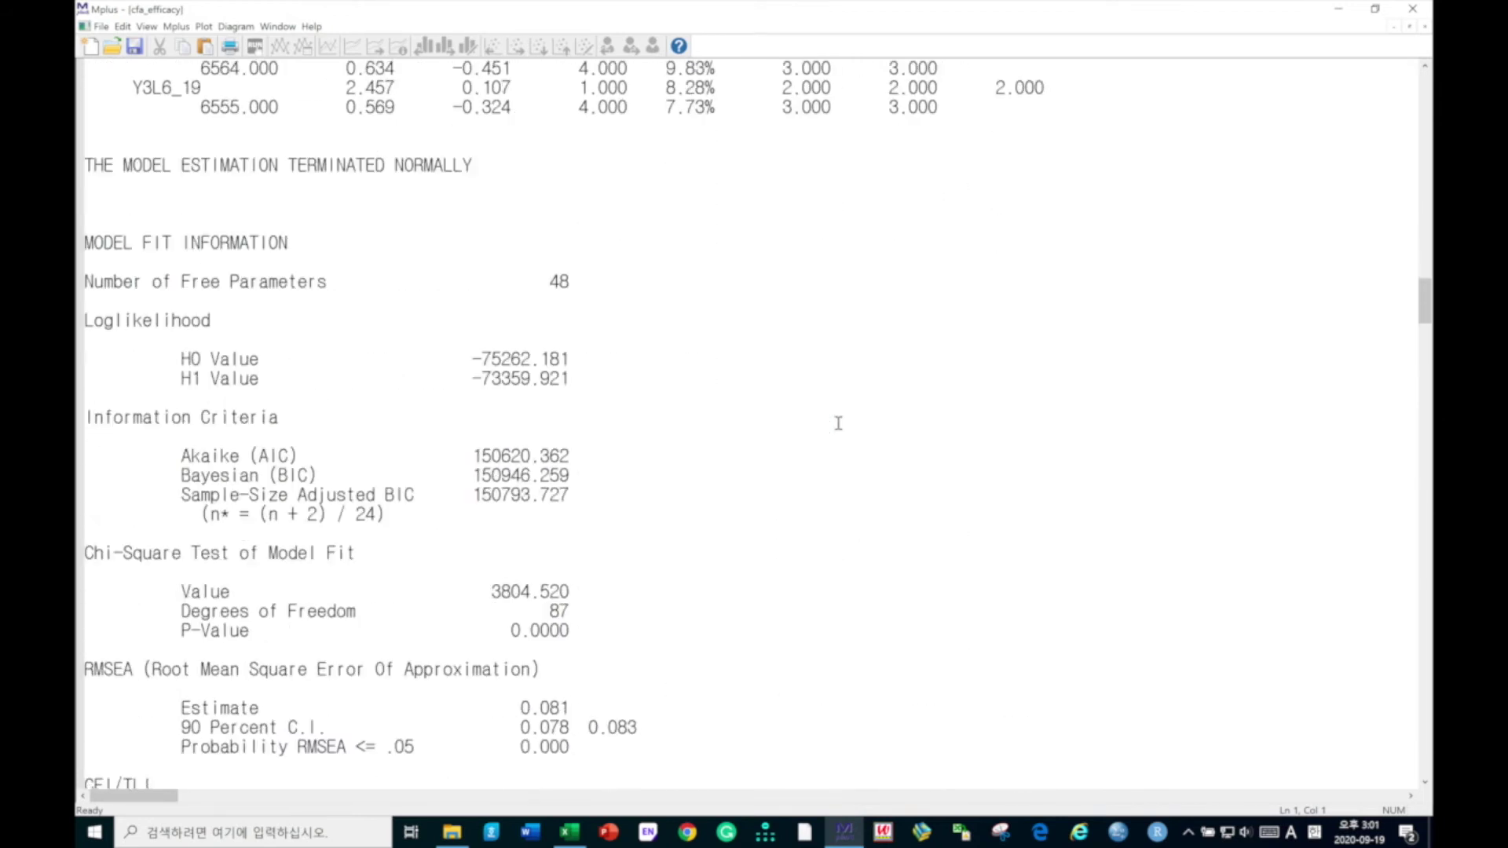
pyautogui.scroll(-4, 838, 423)
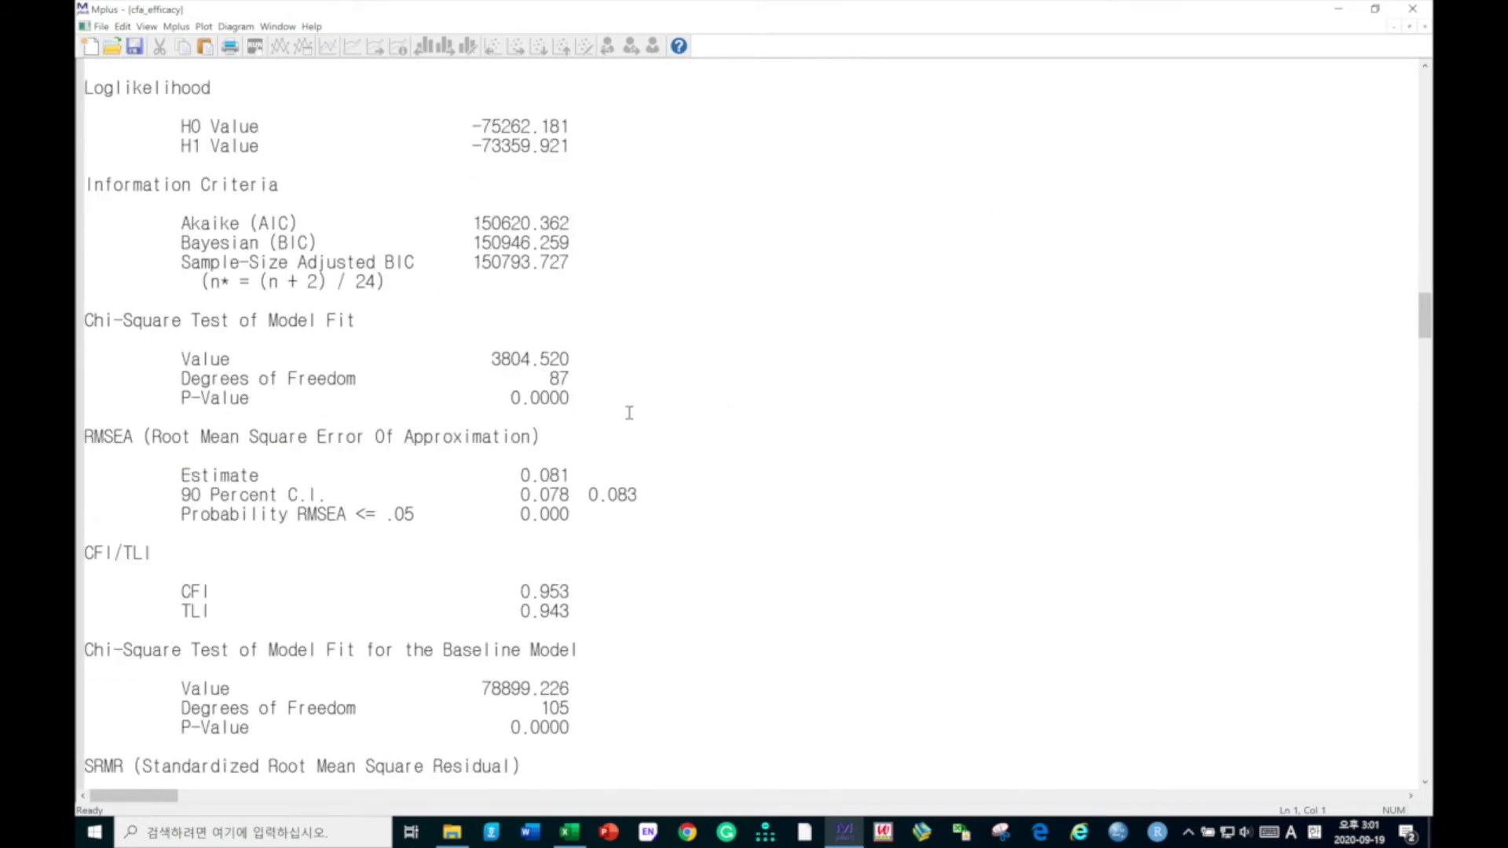
pyautogui.scroll(-2, 629, 413)
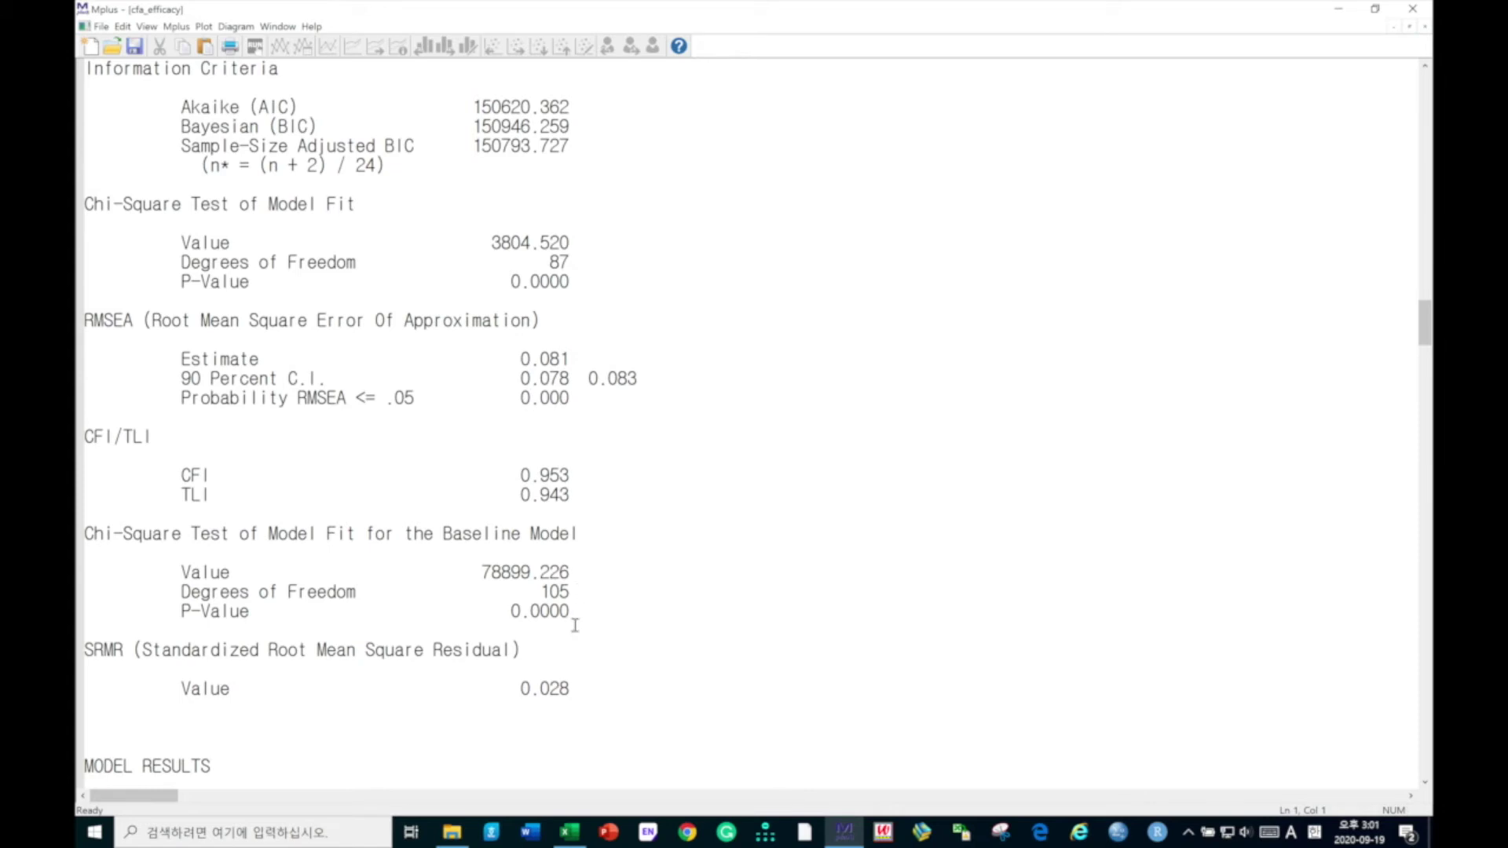
pyautogui.scroll(-2, 735, 598)
# Examine the unstandardized loadings of kor, eng and mat on the second-order efficacy factor in the model results.
pyautogui.scroll(-12, 736, 598)
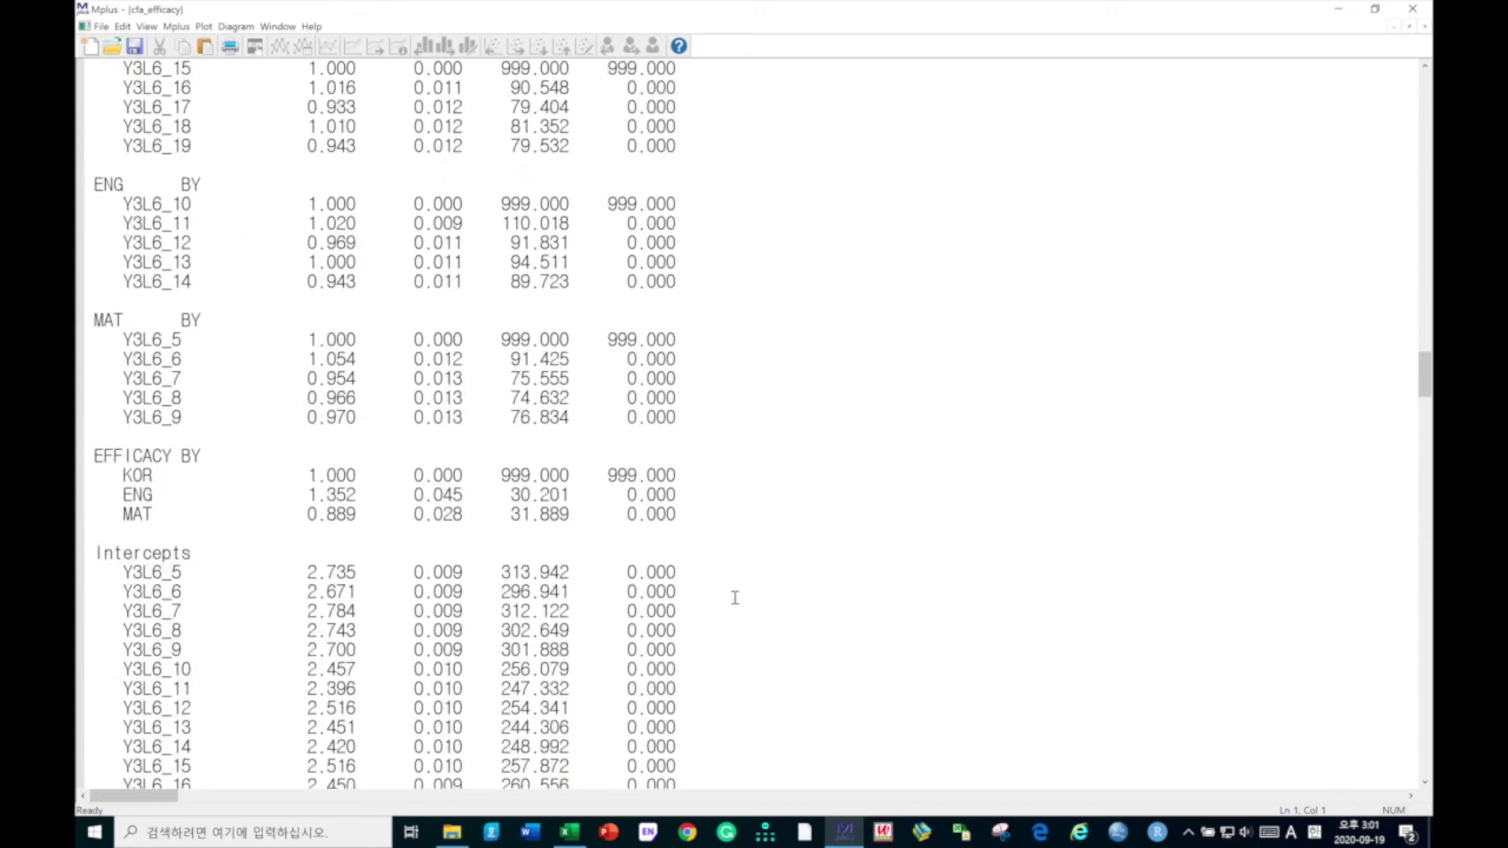
pyautogui.scroll(4, 730, 589)
pyautogui.scroll(-2, 176, 282)
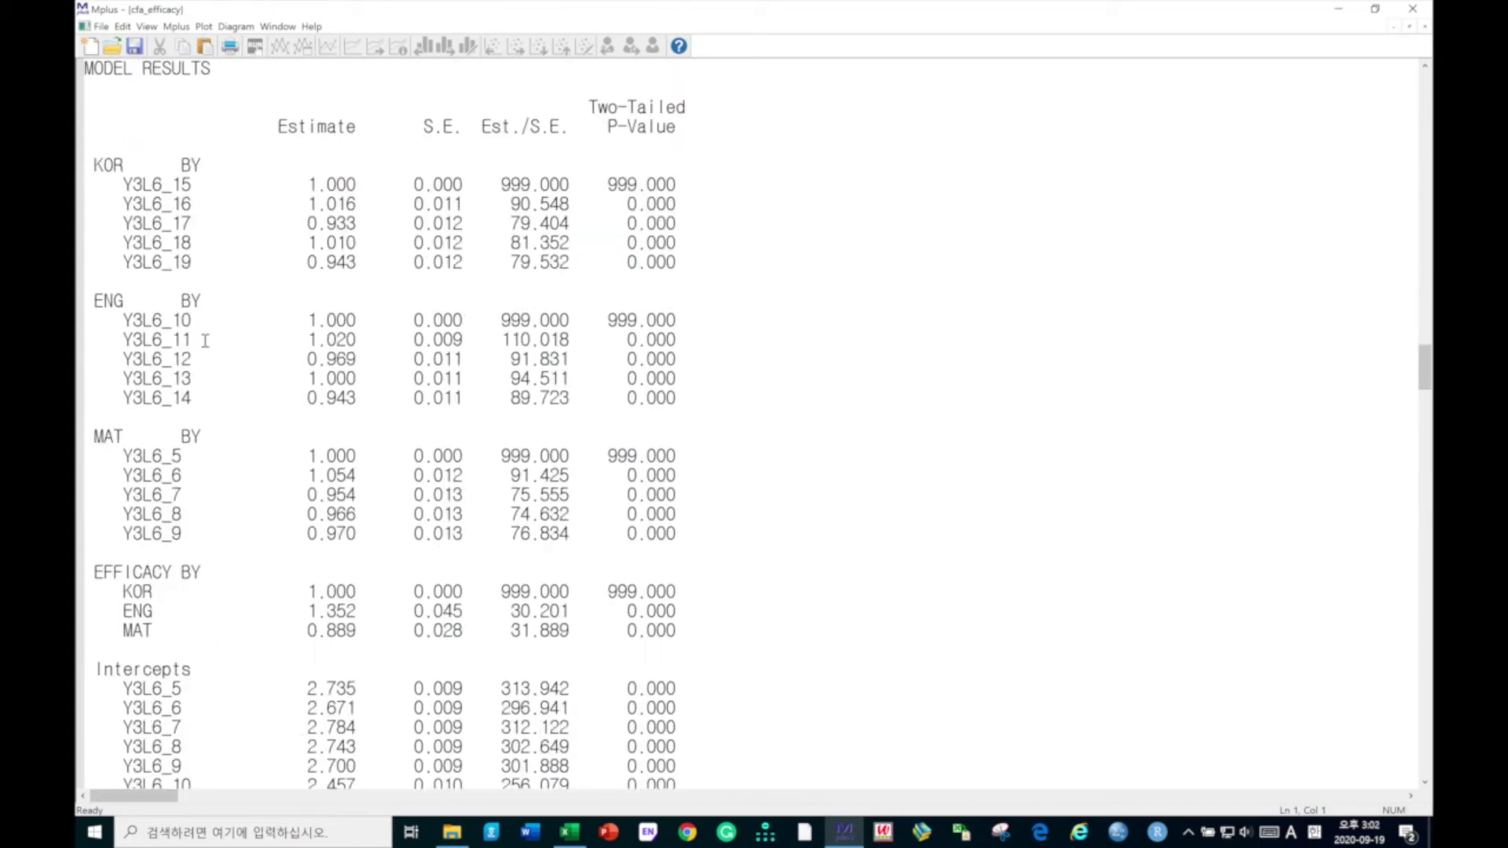
pyautogui.scroll(-4, 167, 399)
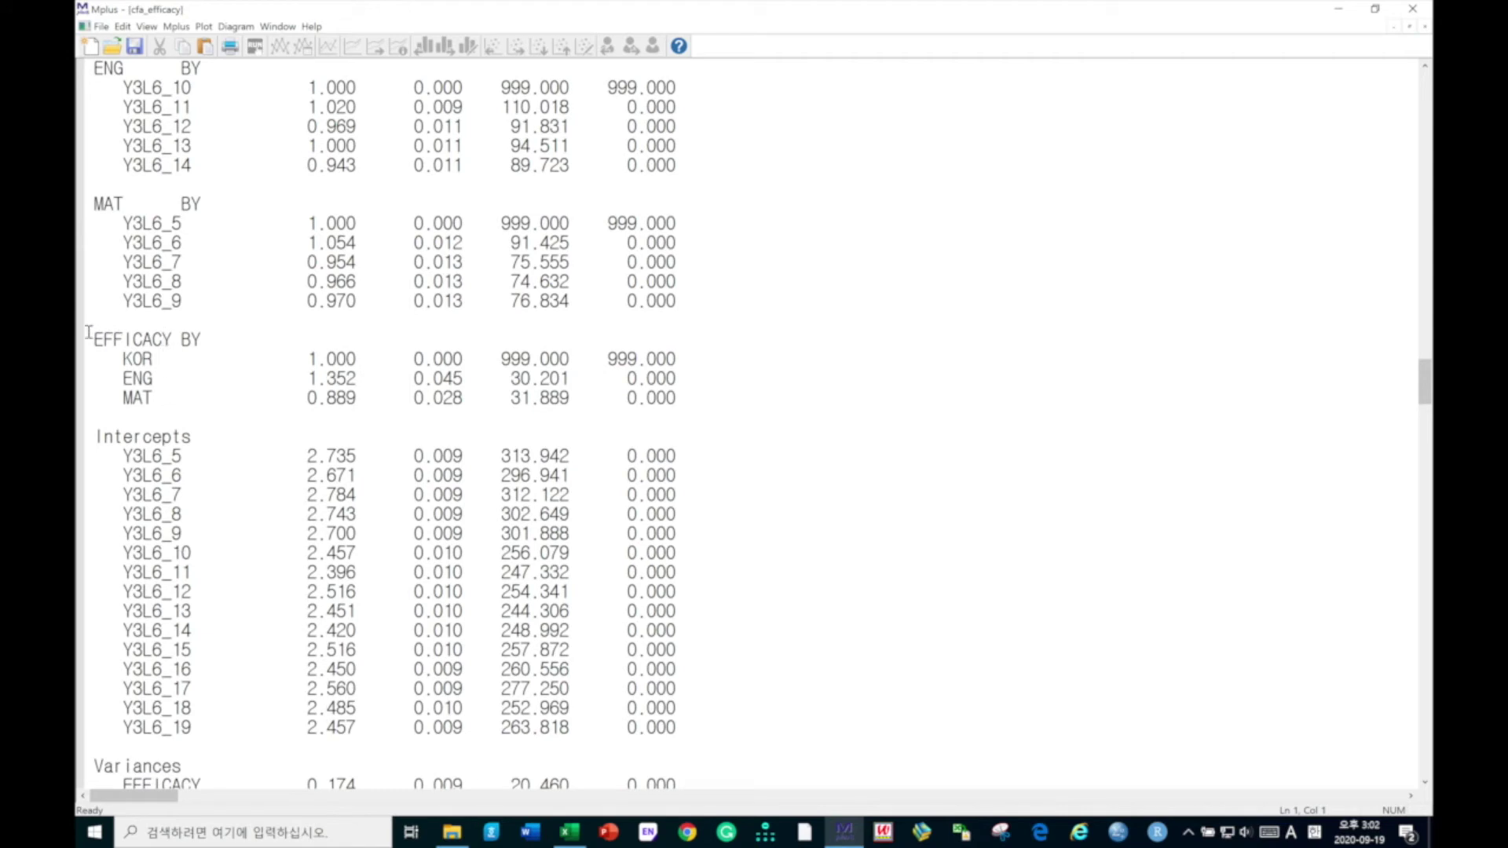
pyautogui.moveTo(94, 339); pyautogui.dragTo(124, 339)
pyautogui.click(130, 398)
pyautogui.moveTo(307, 358); pyautogui.dragTo(346, 359)
pyautogui.click(347, 358)
# Examine the STDYX standardized loadings of kor, eng and mat on the second-order efficacy factor.
pyautogui.scroll(-20, 369, 487)
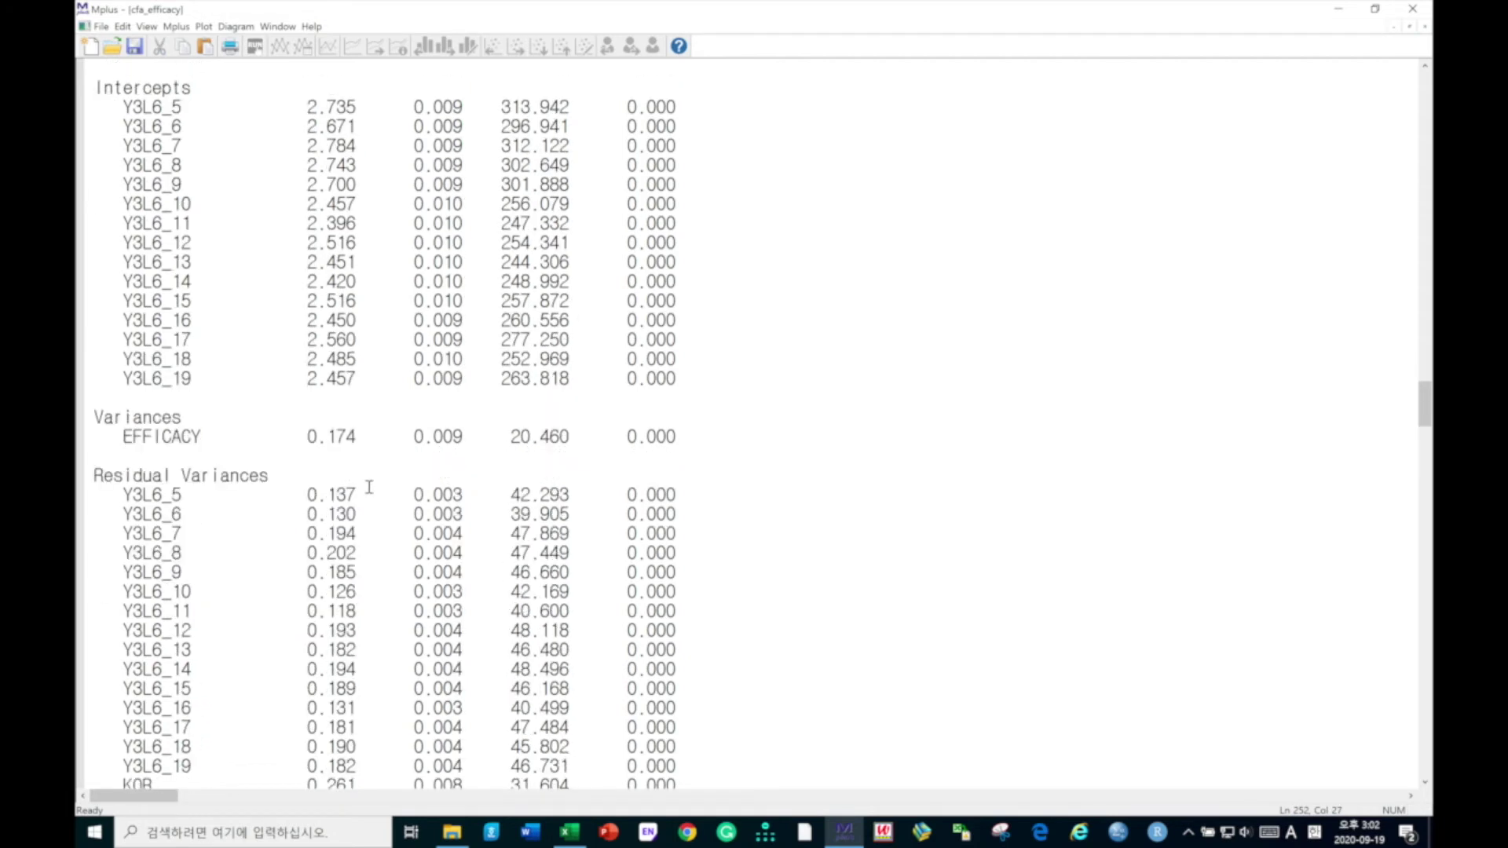
pyautogui.scroll(-2, 368, 483)
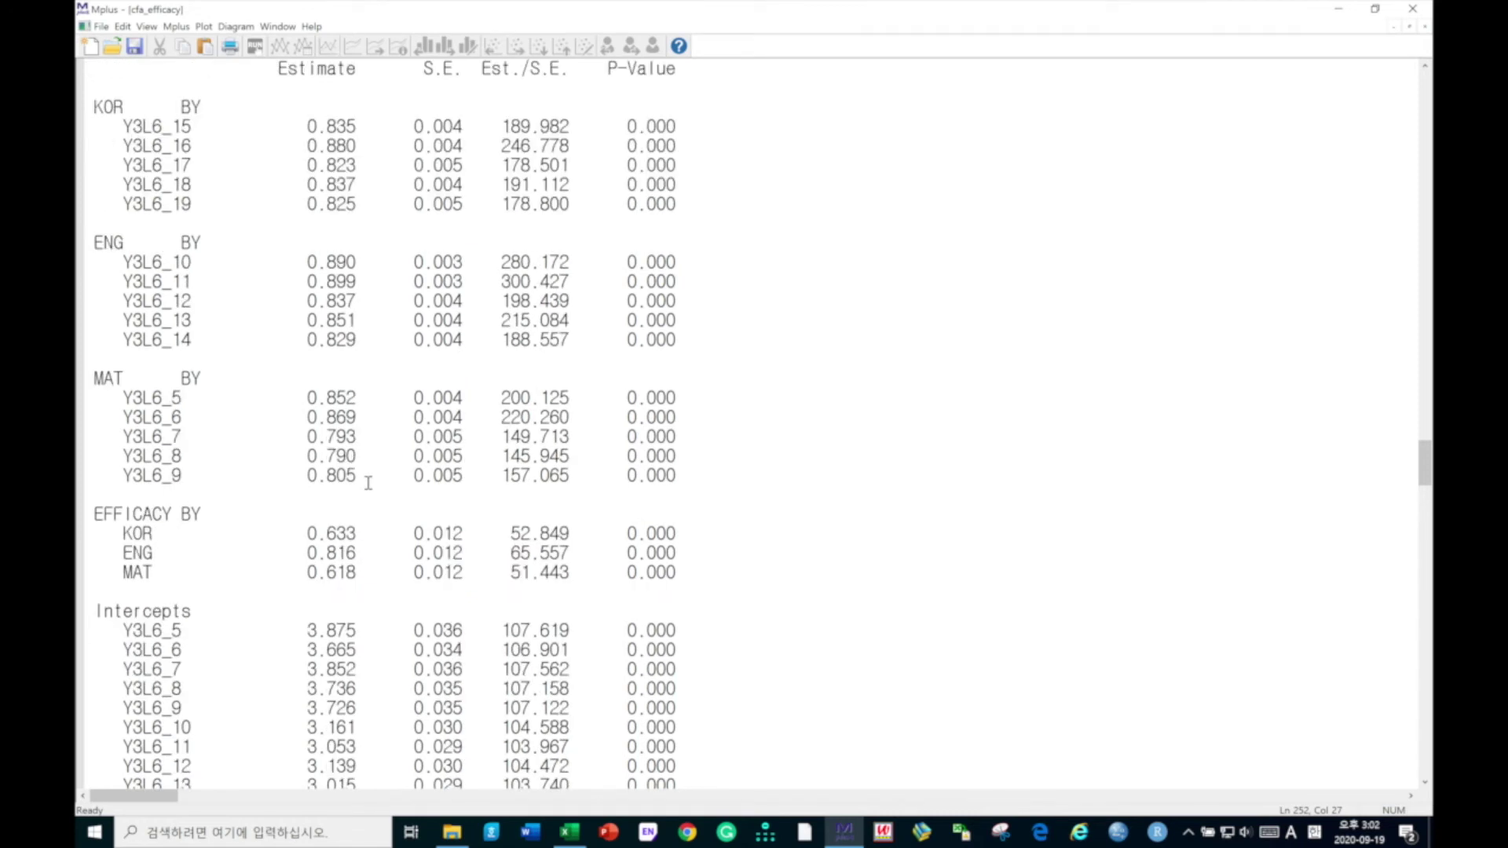
pyautogui.doubleClick(106, 514)
pyautogui.click(187, 512)
pyautogui.moveTo(126, 534)
pyautogui.mouseDown()
pyautogui.moveTo(158, 532)
pyautogui.moveTo(142, 554)
pyautogui.mouseUp()
pyautogui.click(133, 571)
pyautogui.moveTo(306, 532); pyautogui.dragTo(355, 572)
pyautogui.click(354, 571)
pyautogui.scroll(-3, 350, 559)
pyautogui.scroll(1, 346, 549)
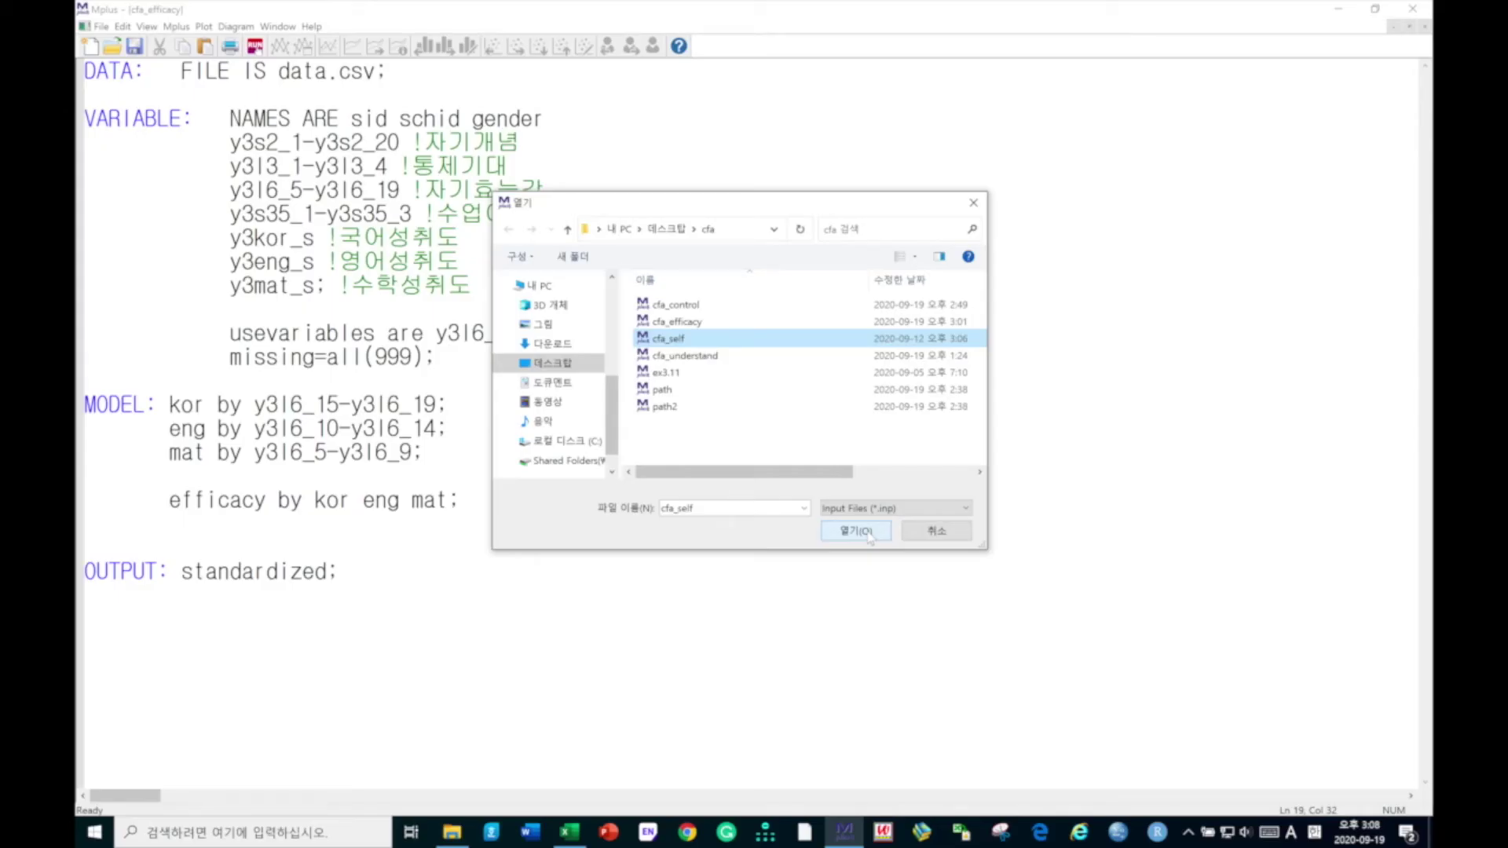
# Open the cfa_self input and add the second-order factor line self by social family body academy; to its MODEL statement.
pyautogui.doubleClick(679, 340)
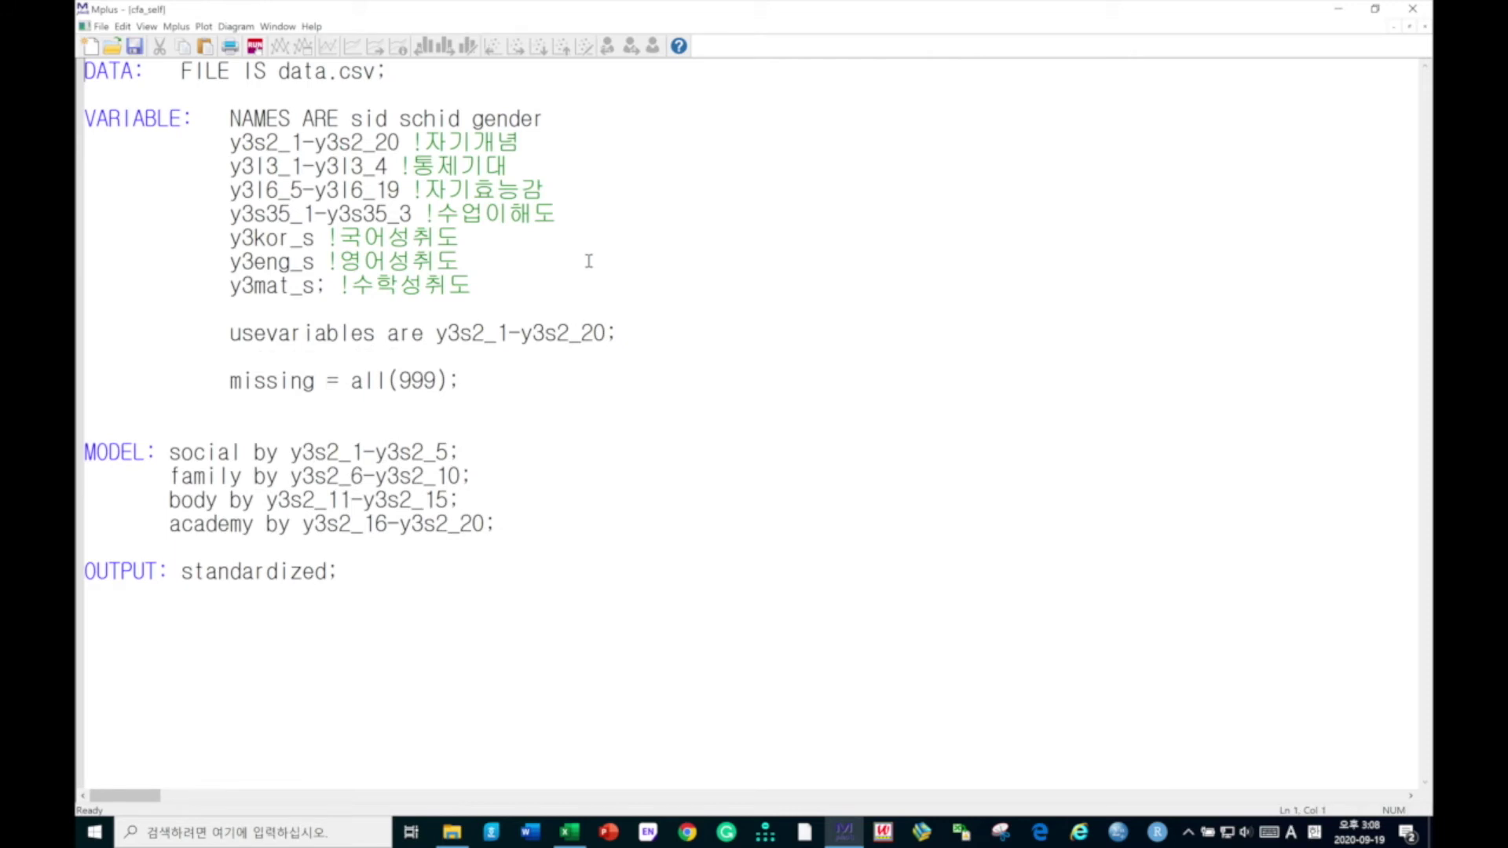
pyautogui.click(513, 525)
pyautogui.press('Return')
pyautogui.press('Return')
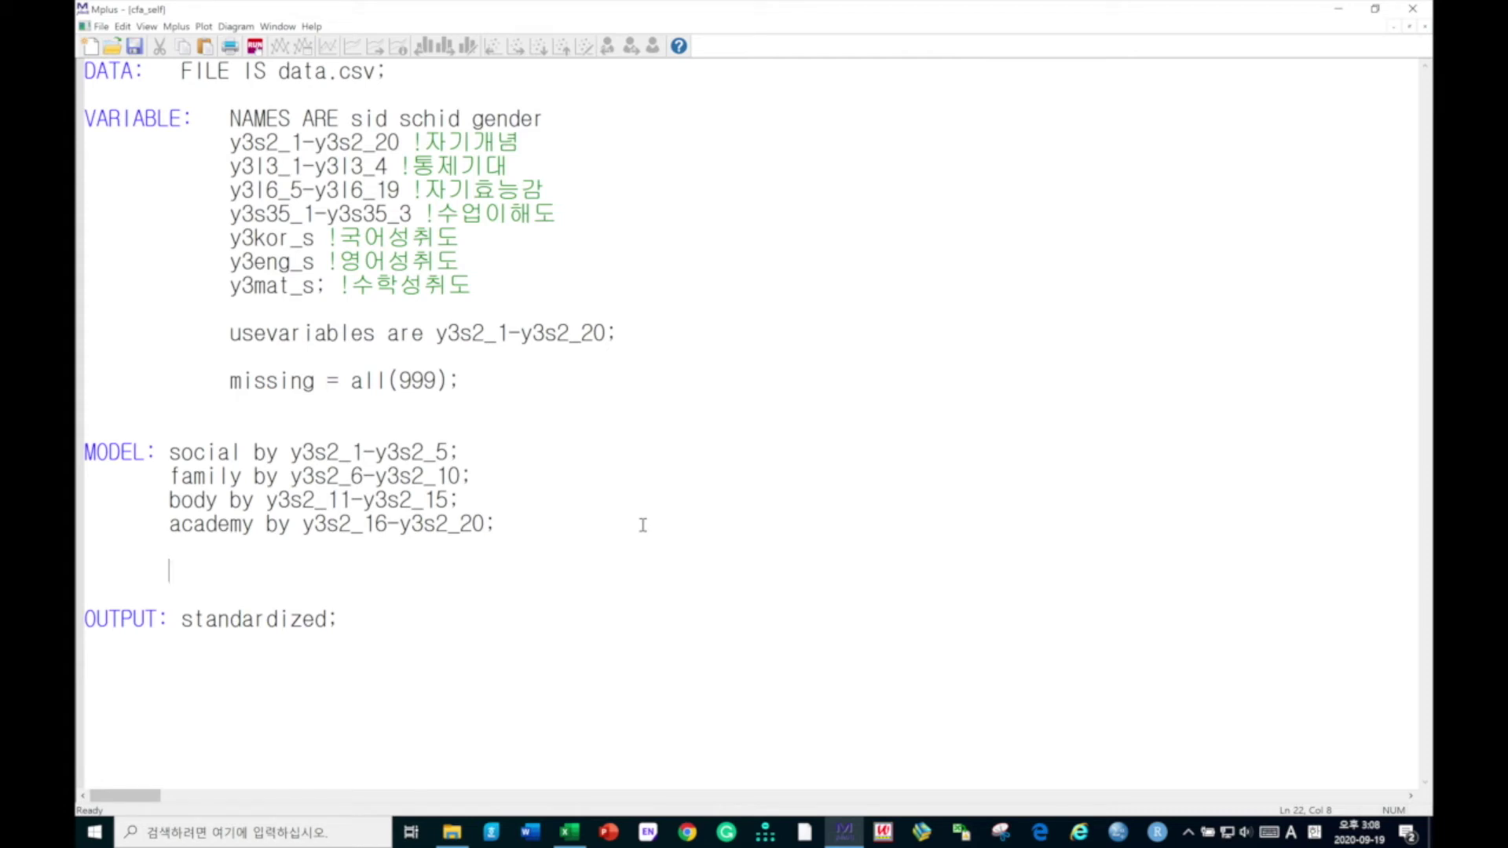
pyautogui.write('self by social f')
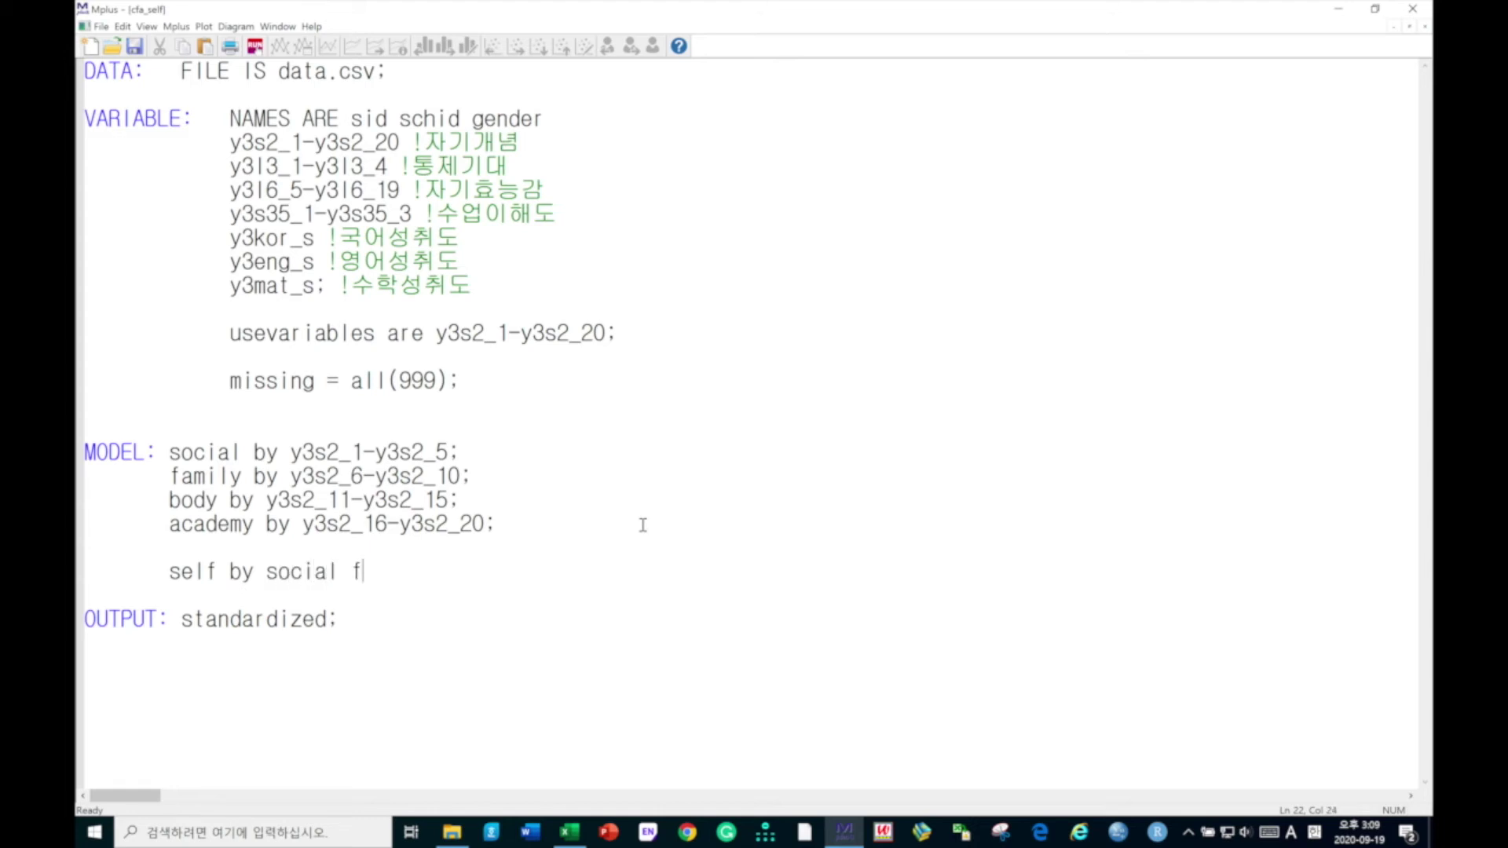
pyautogui.write('amily body acad')
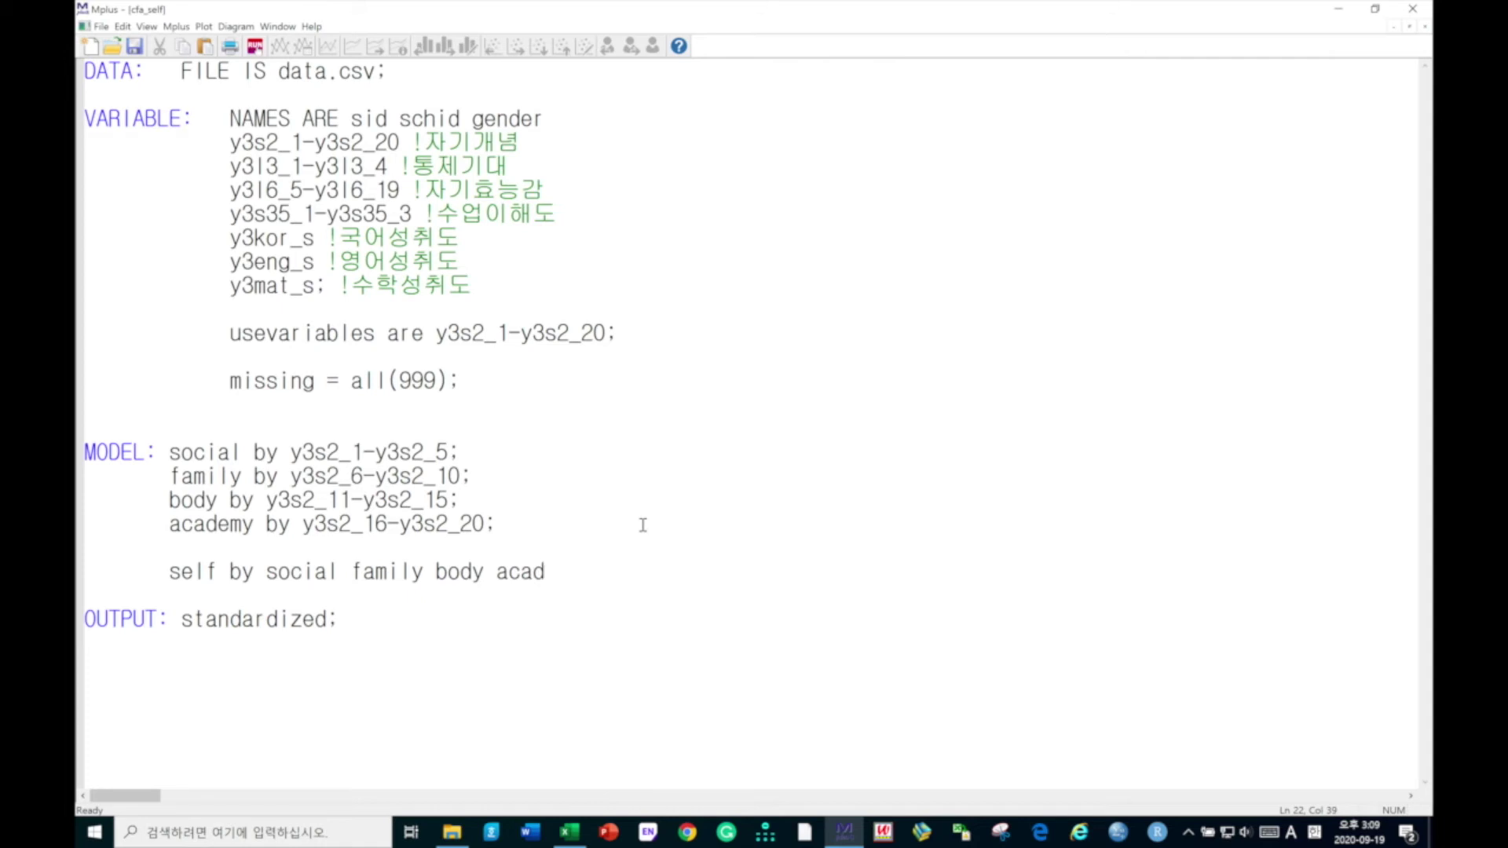
pyautogui.write('emy;')
pyautogui.click(196, 453)
pyautogui.click(207, 524)
pyautogui.click(472, 571)
pyautogui.moveTo(168, 572); pyautogui.dragTo(218, 571)
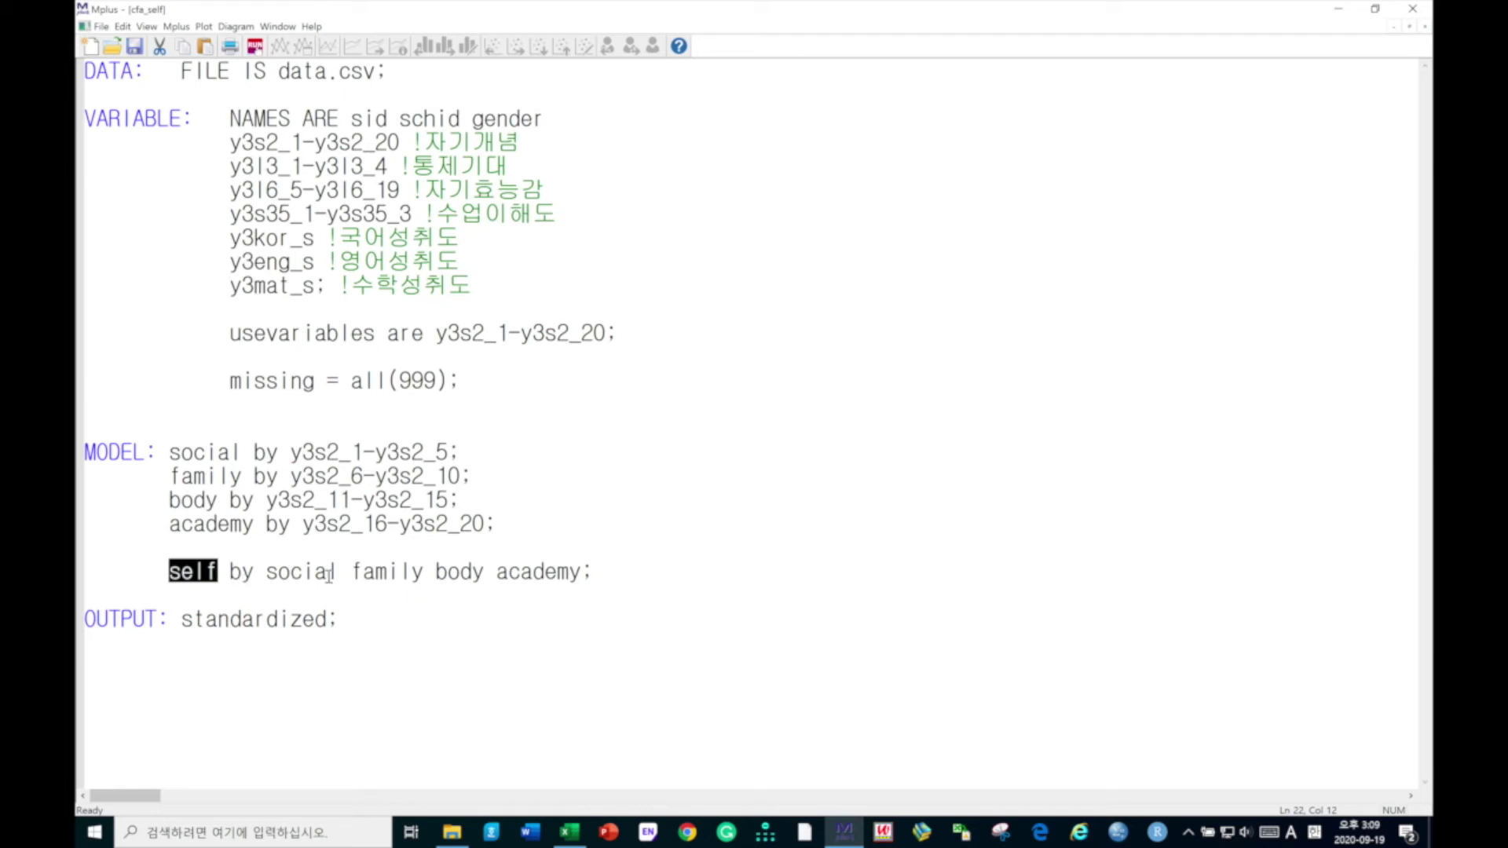
pyautogui.click(623, 574)
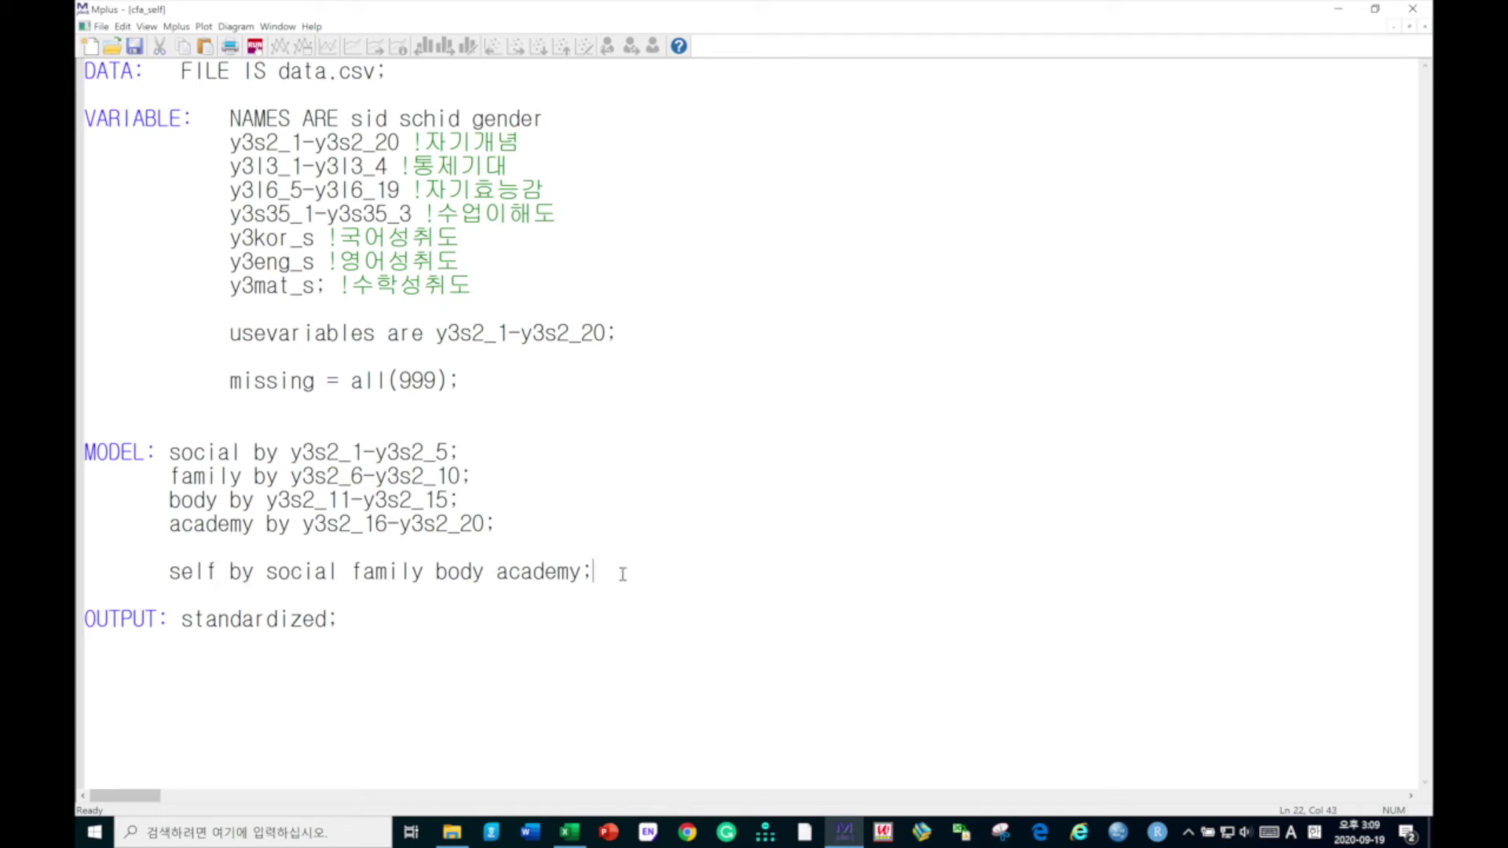
# Run the second-order cfa_self model, saving the changes, and go to the model fit information in the output.
pyautogui.click(255, 47)
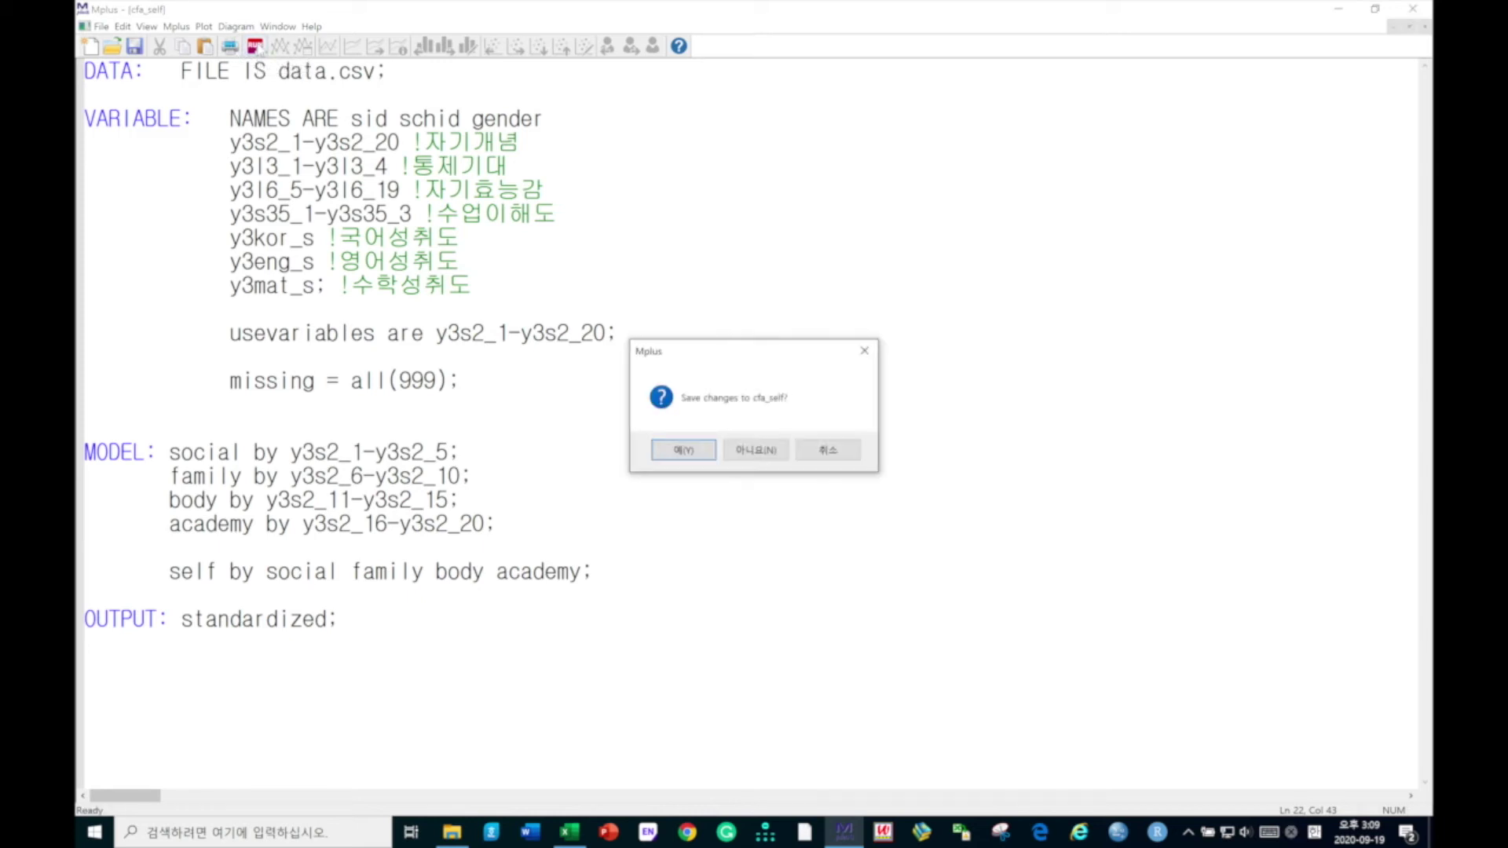
pyautogui.click(694, 458)
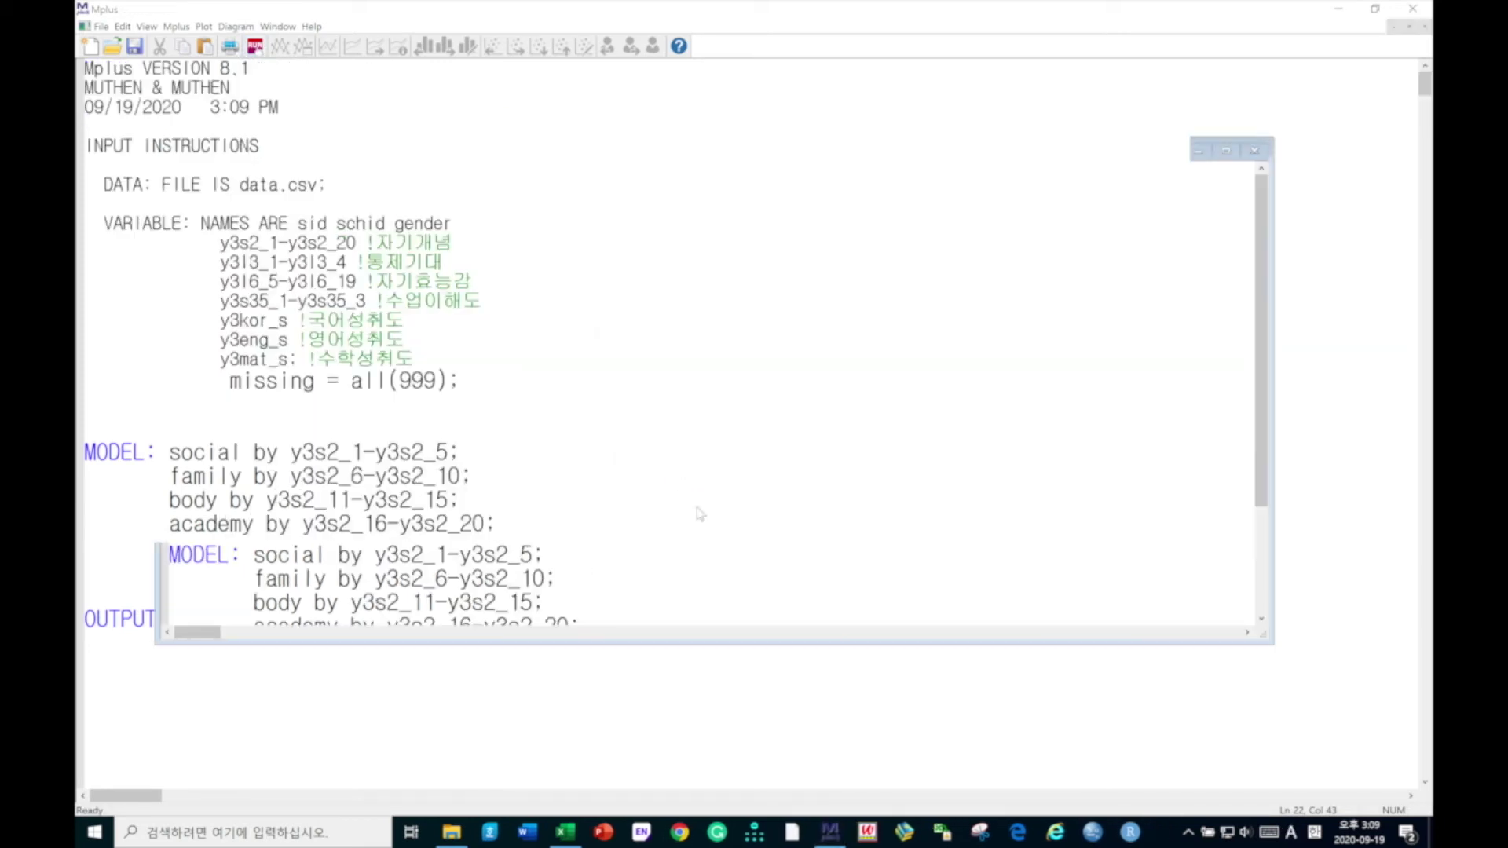
pyautogui.hotkey('alt', 'Tab')
pyautogui.click(1301, 470)
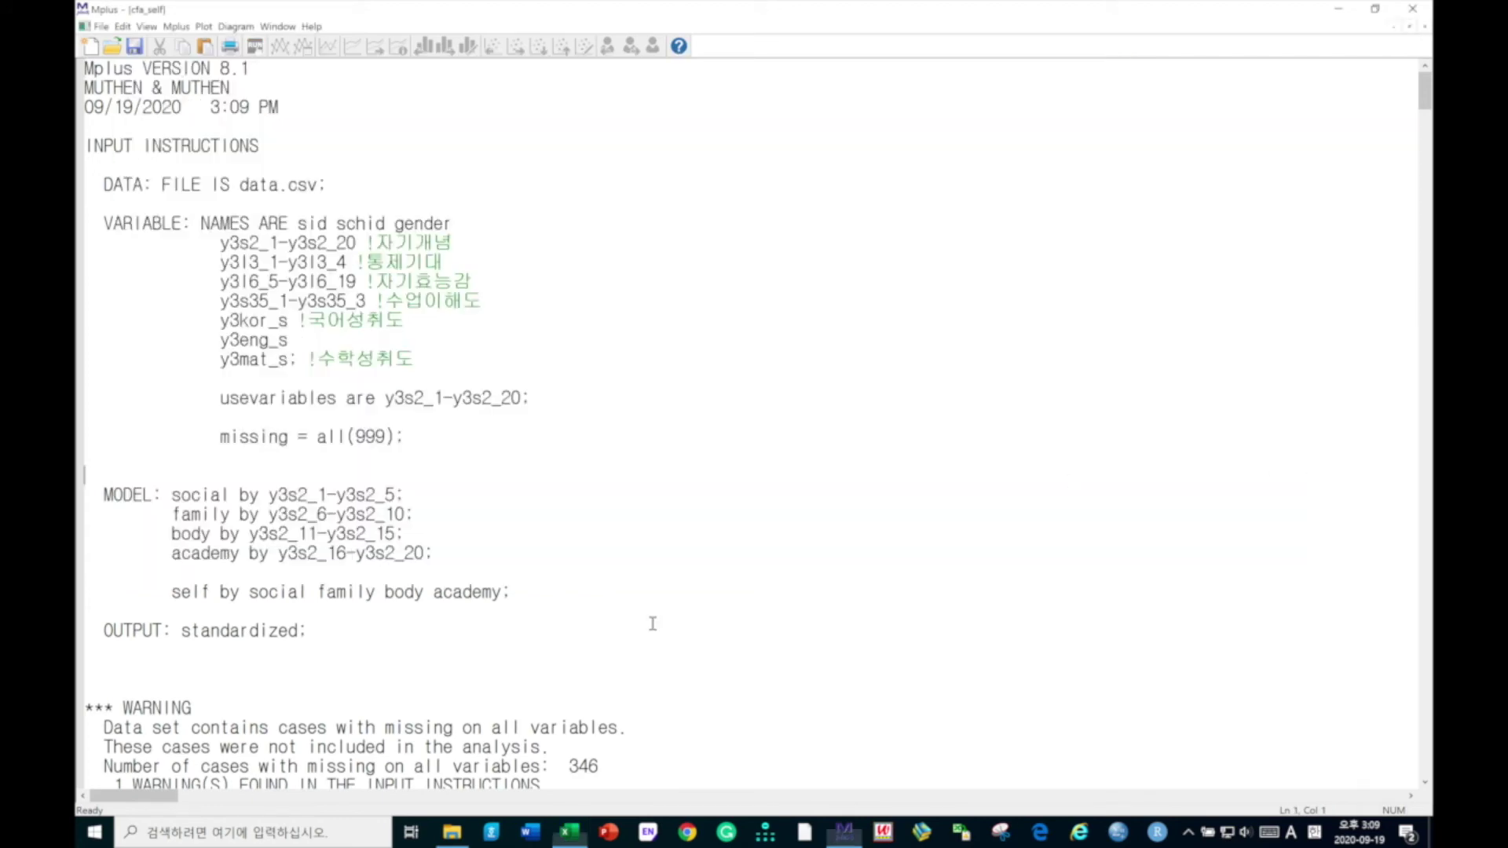
pyautogui.scroll(-8, 327, 679)
pyautogui.scroll(-20, 327, 680)
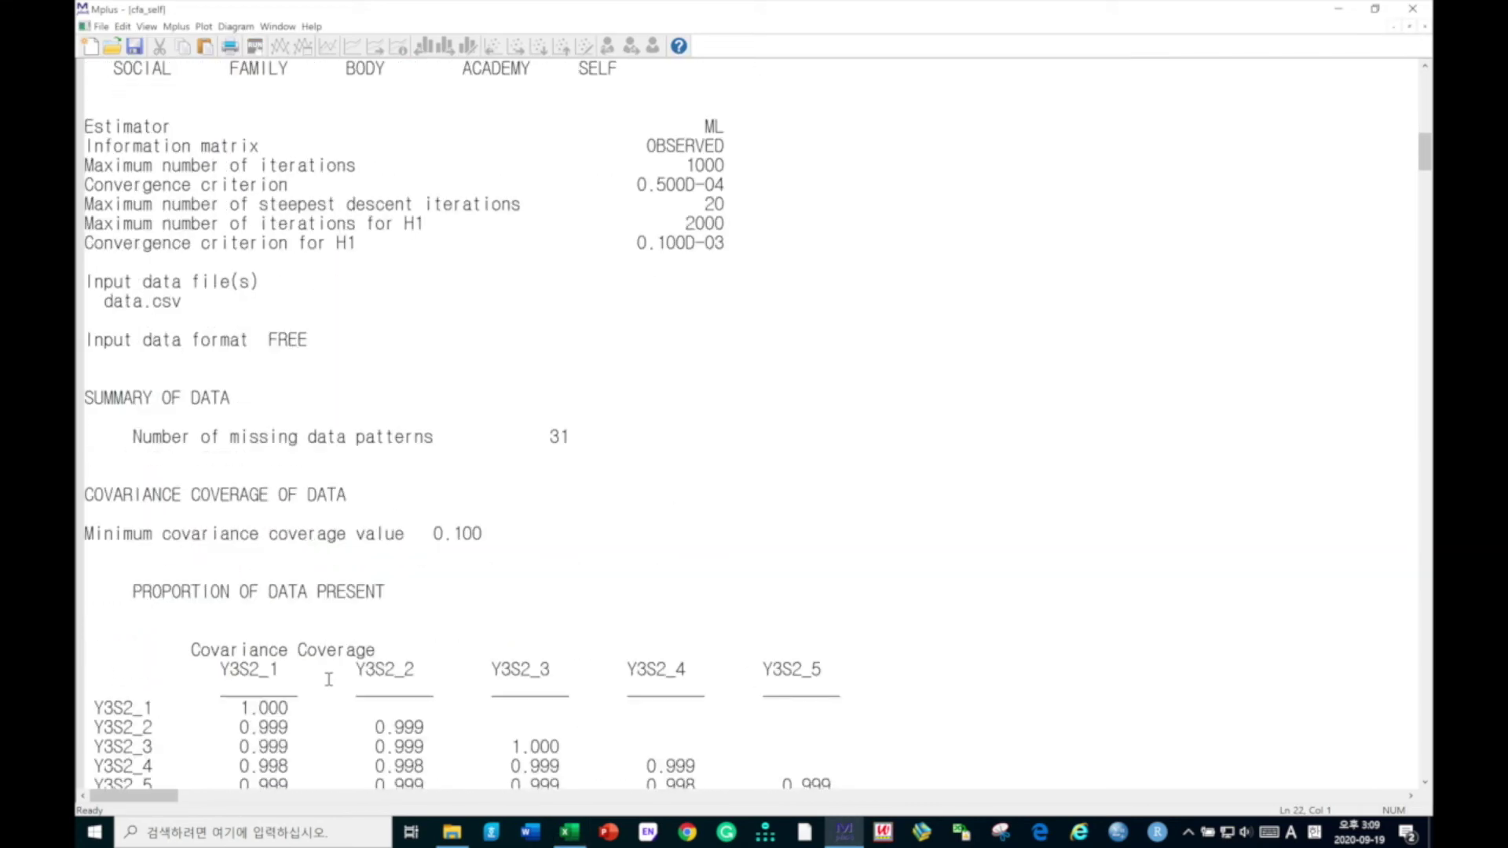
pyautogui.scroll(-20, 328, 679)
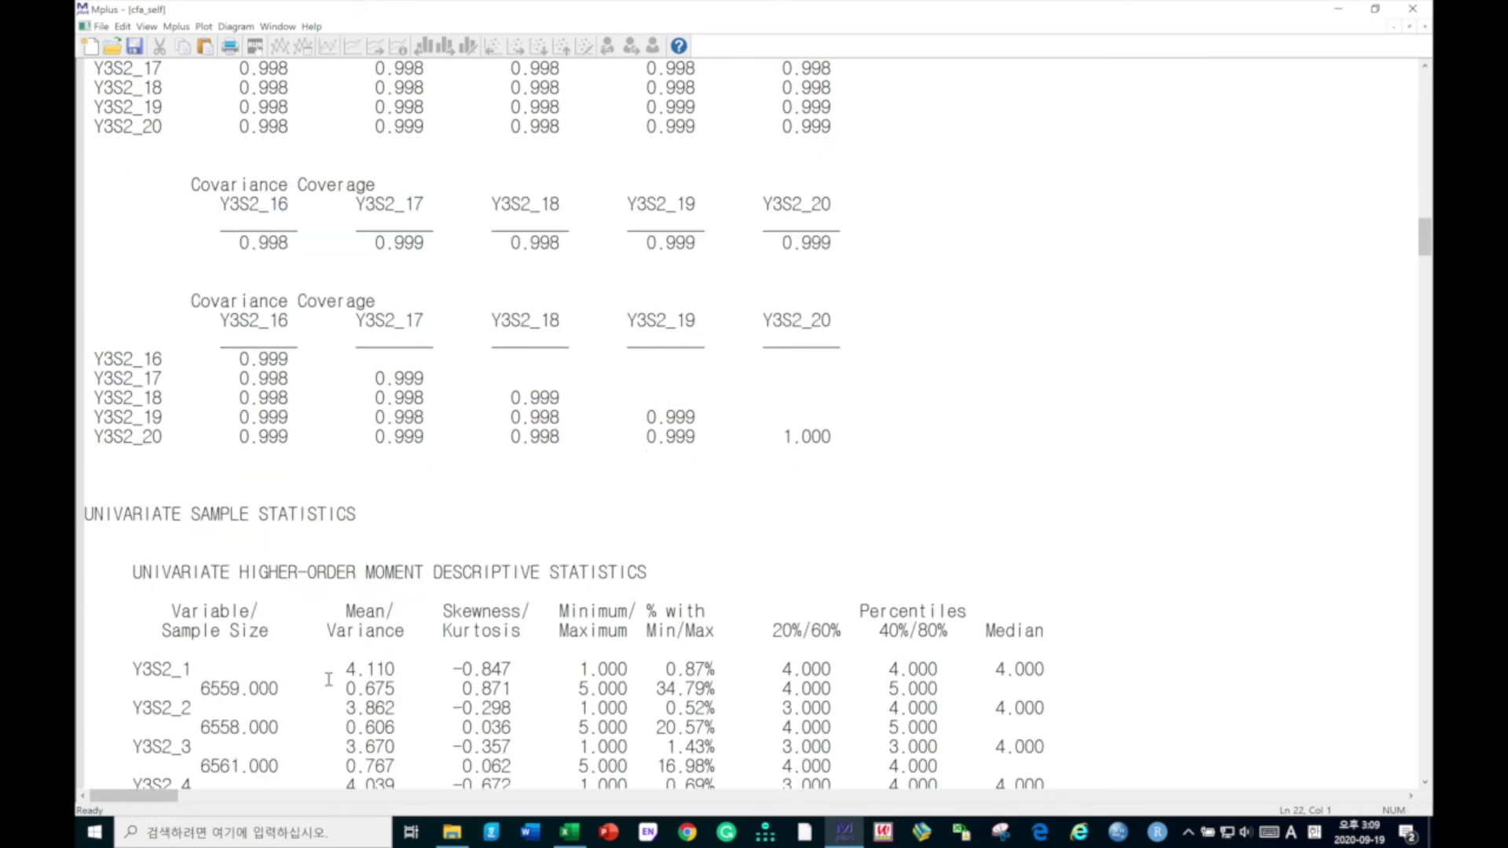
pyautogui.scroll(-15, 328, 680)
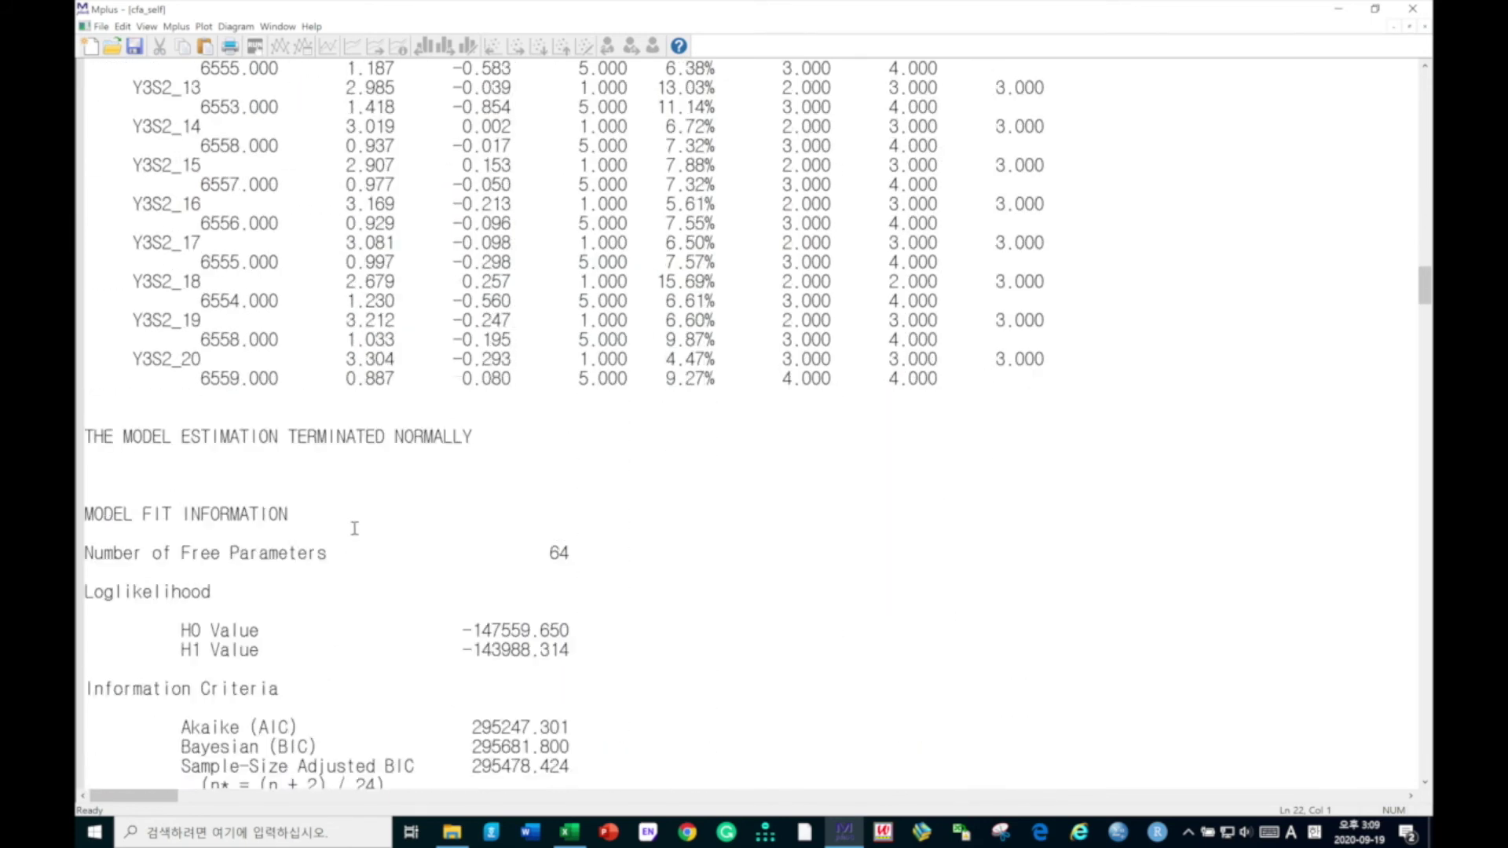
pyautogui.scroll(-12, 558, 513)
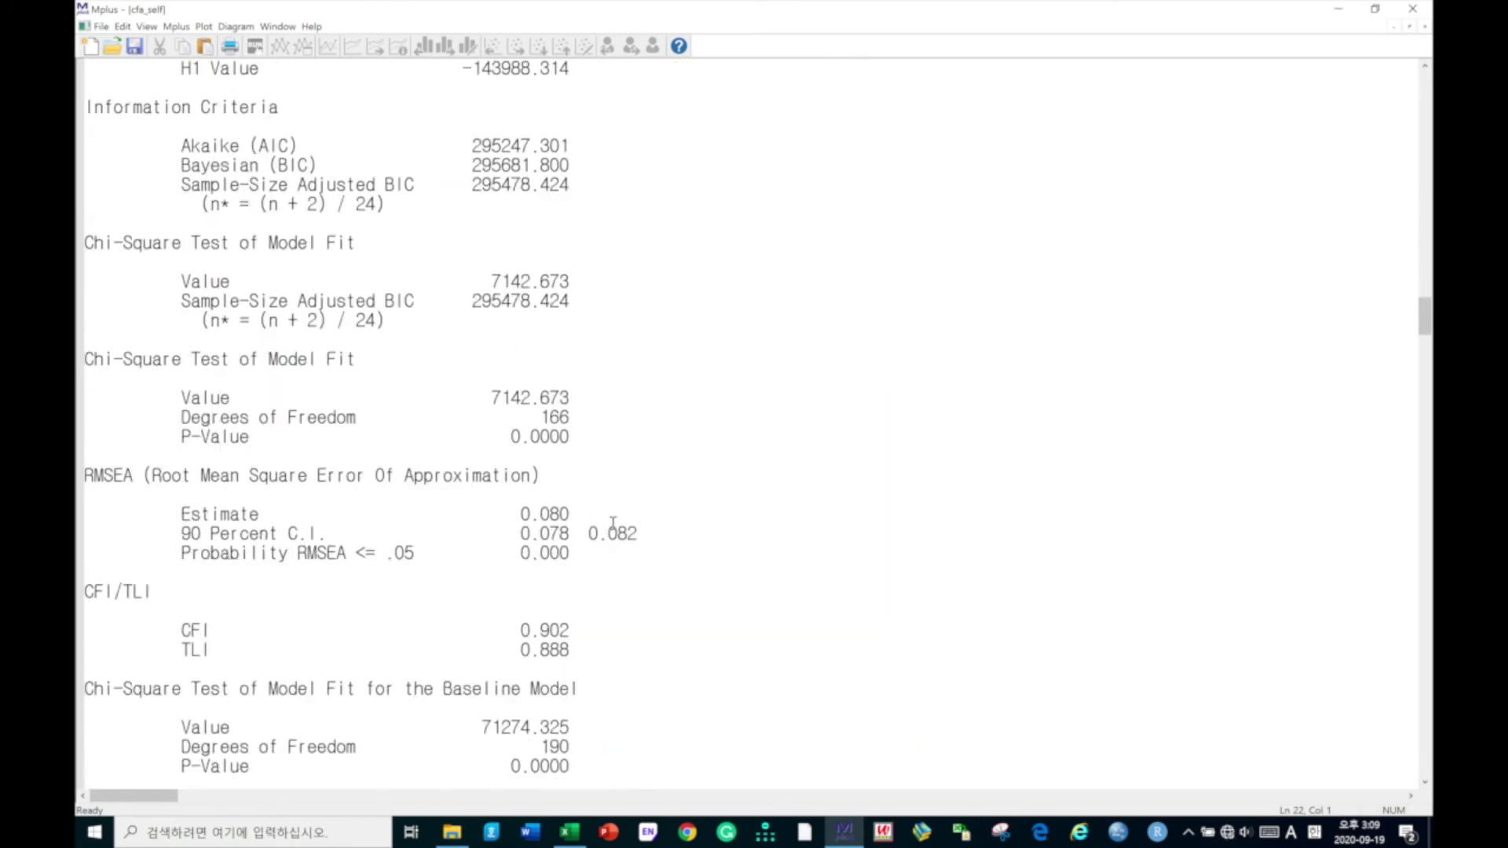
# Examine the fit statistics and the unstandardized loadings of social, family, body and academy on the second-order self factor.
pyautogui.scroll(-2, 613, 523)
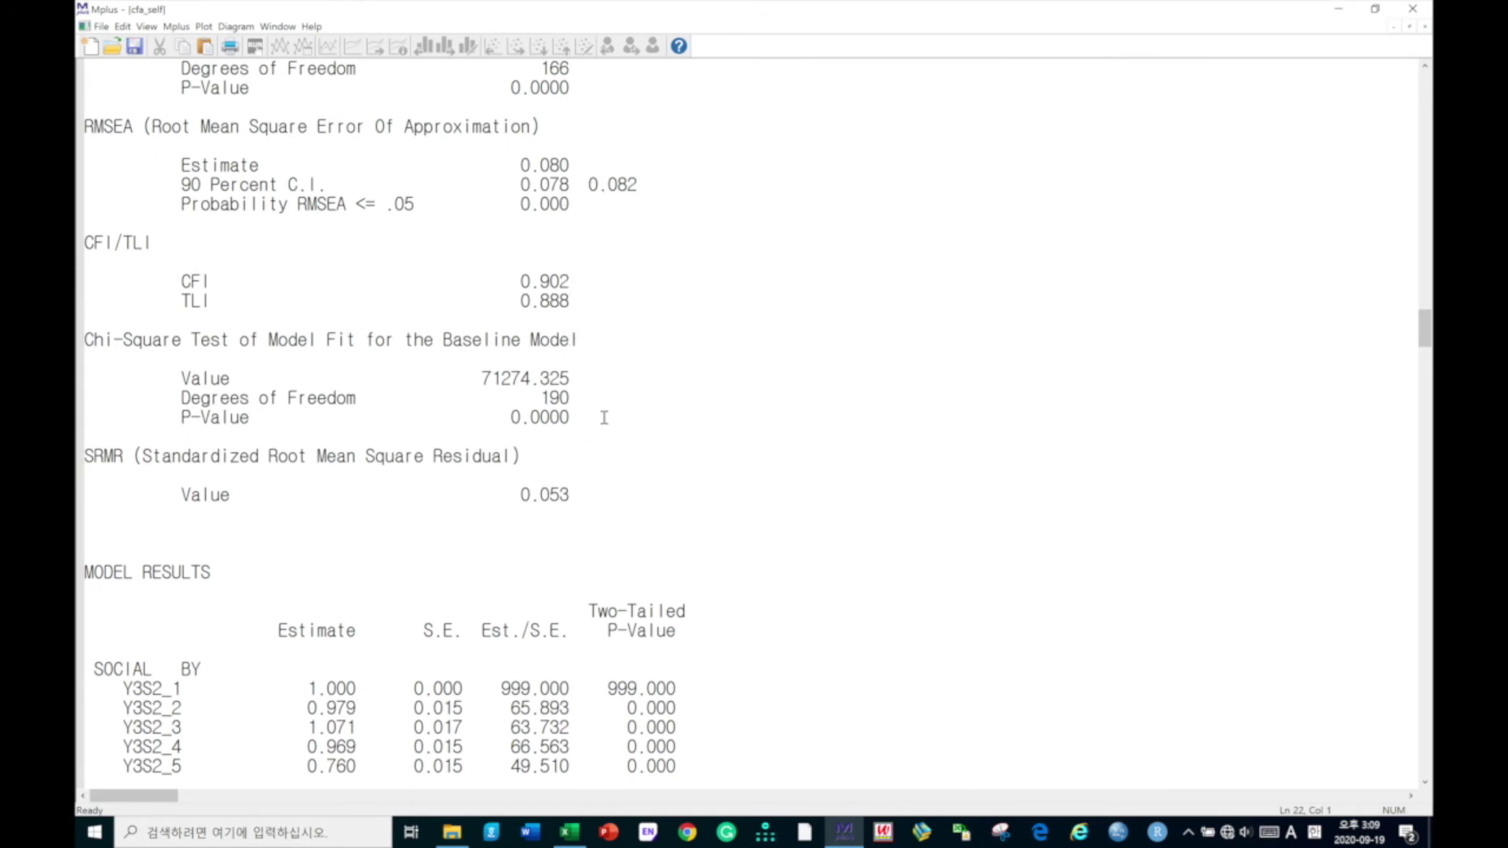
pyautogui.scroll(4, 604, 417)
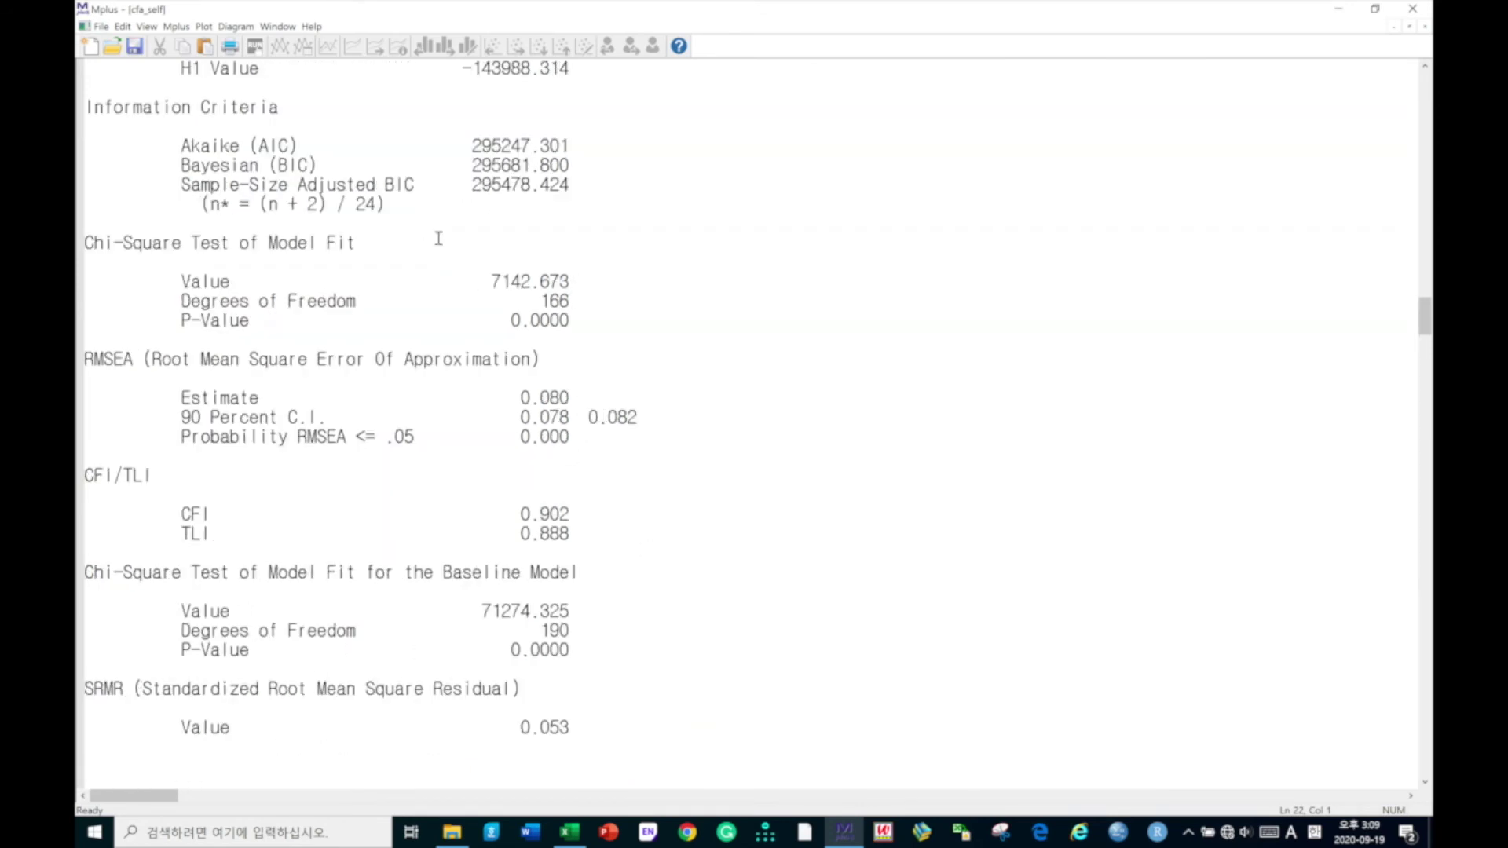
pyautogui.scroll(-12, 550, 565)
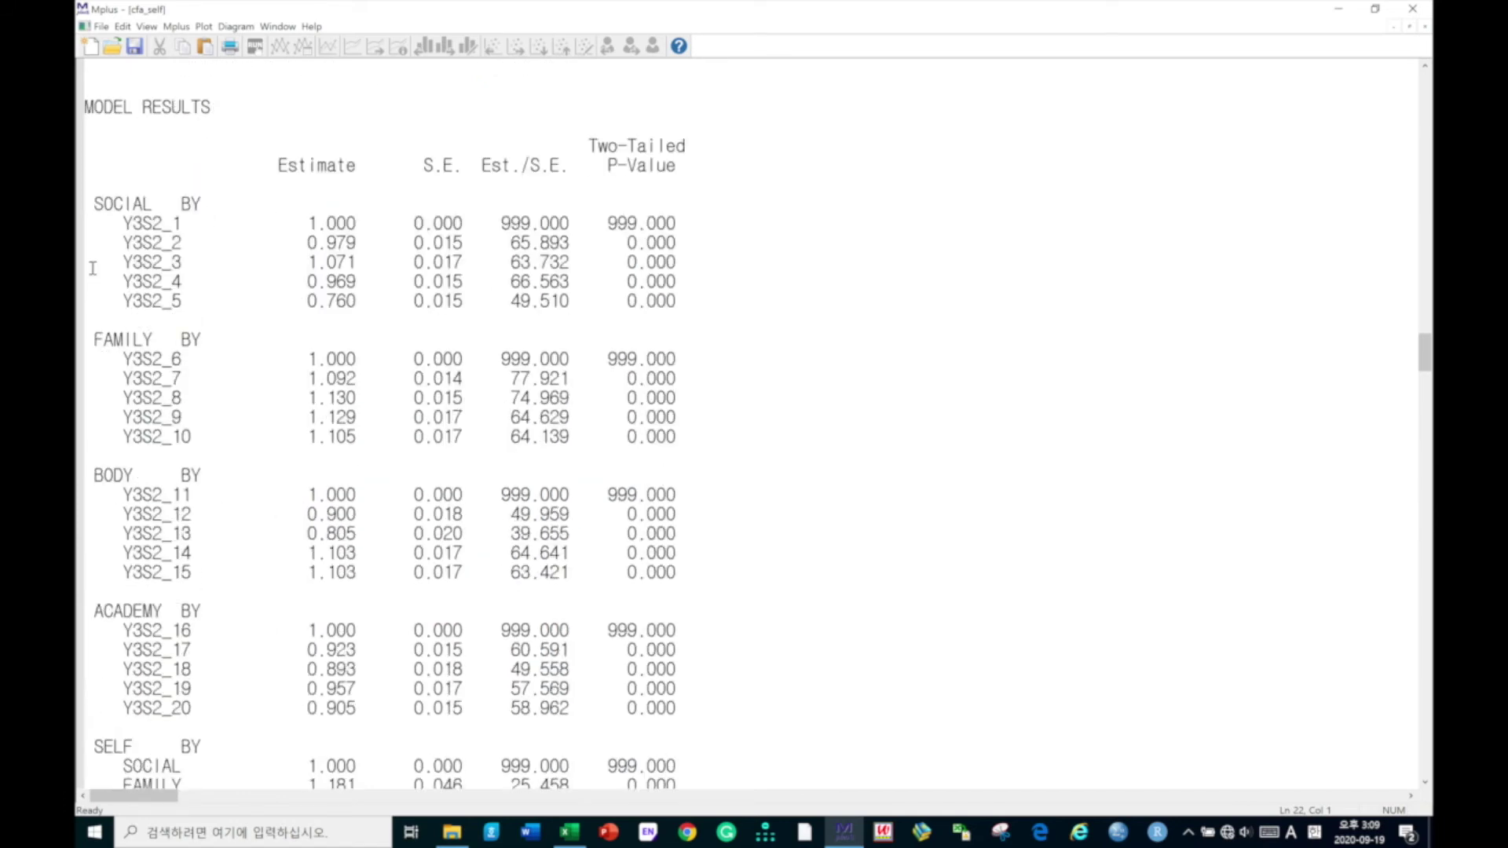
pyautogui.scroll(-6, 434, 629)
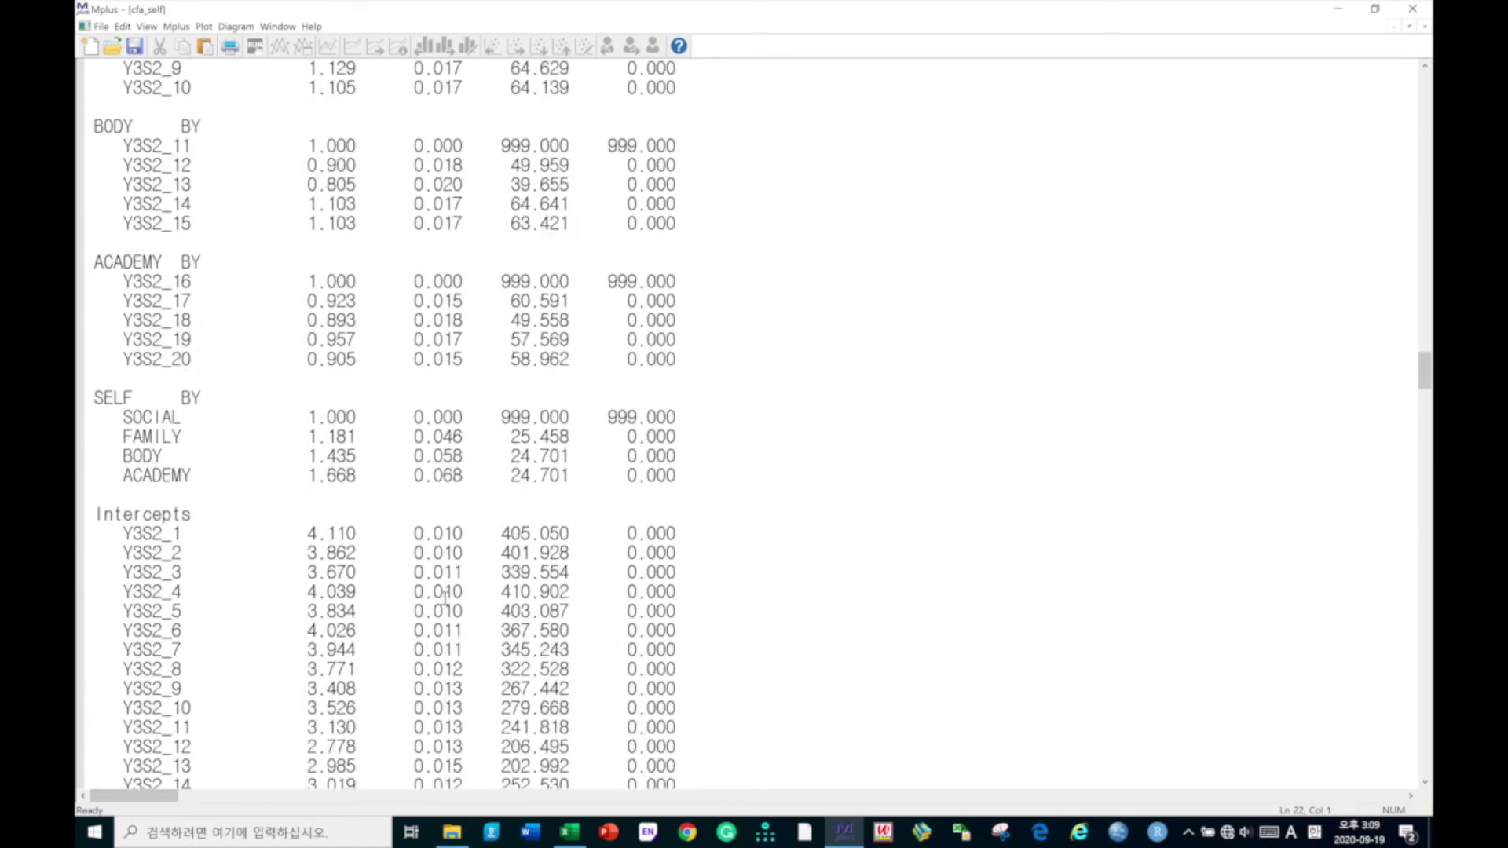
pyautogui.moveTo(87, 397); pyautogui.dragTo(145, 397)
pyautogui.click(203, 397)
pyautogui.click(172, 416)
pyautogui.click(169, 461)
# Examine the STDYX standardized loadings of social, family, body and academy on the second-order self factor.
pyautogui.scroll(-18, 318, 502)
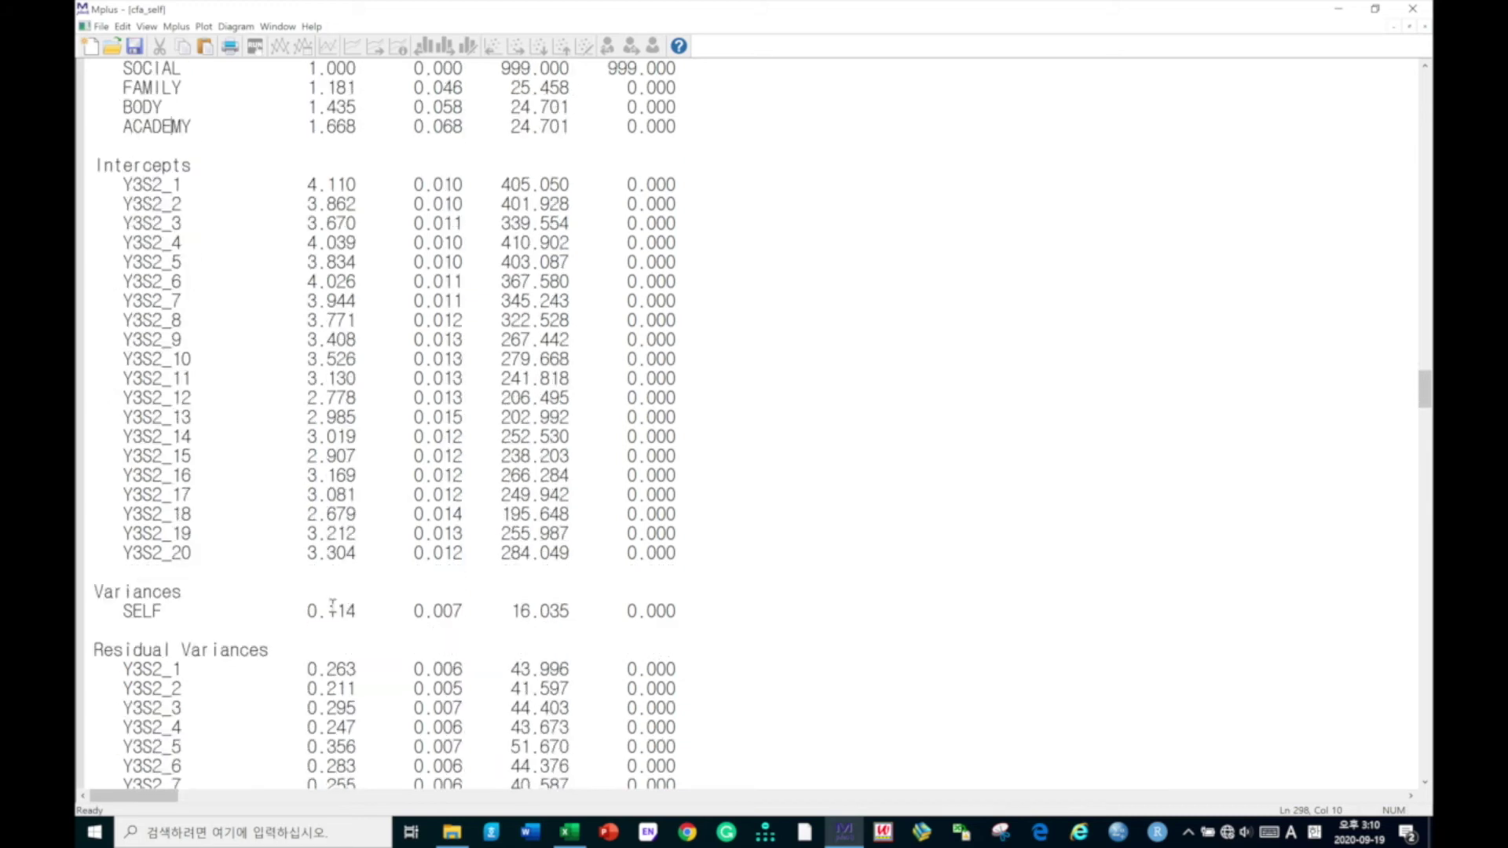
pyautogui.scroll(-8, 334, 601)
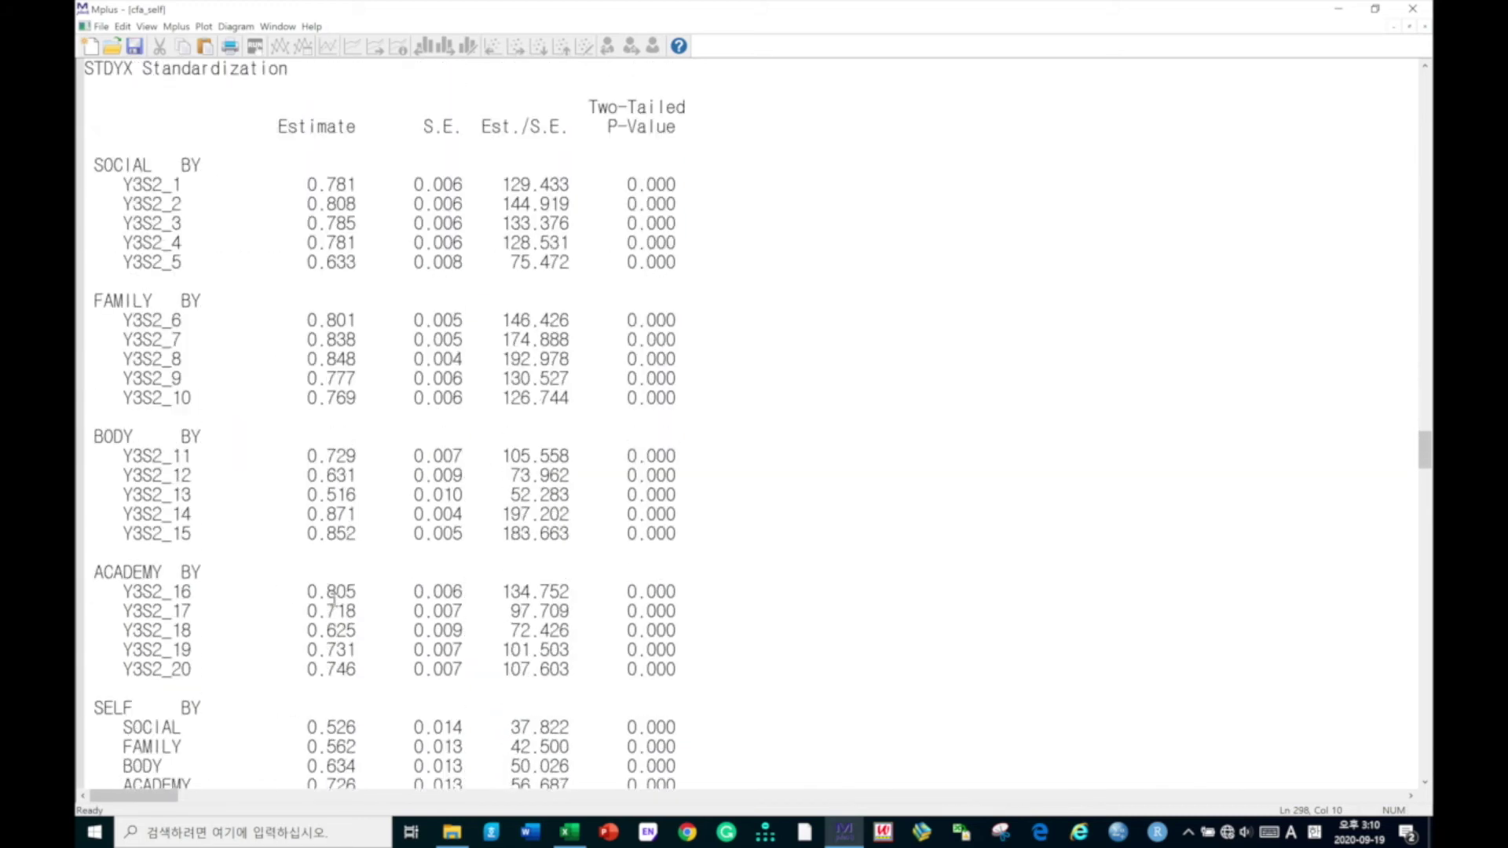
pyautogui.scroll(-4, 299, 617)
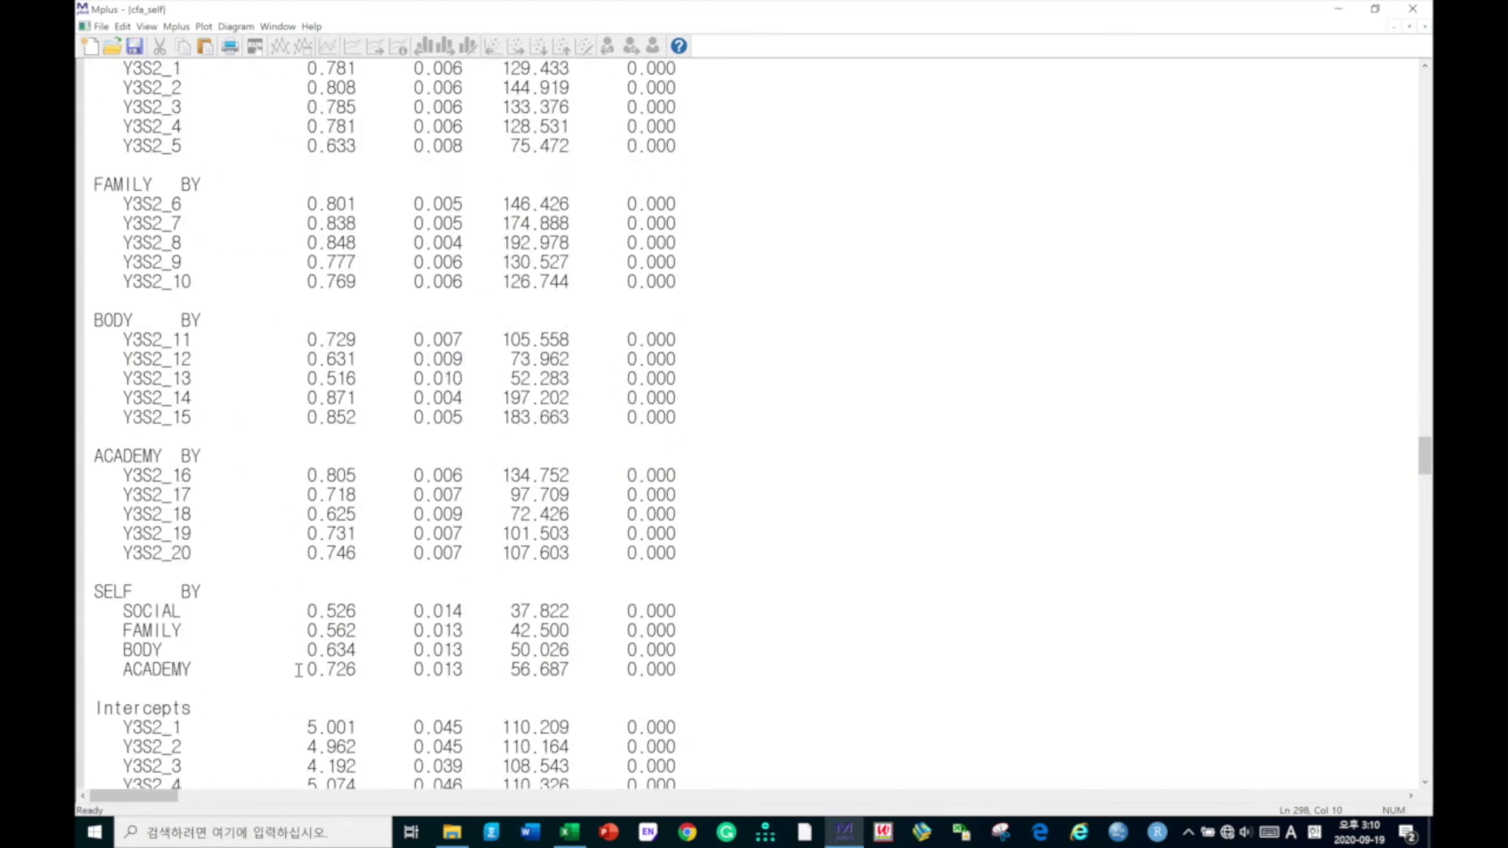
pyautogui.scroll(2, 310, 483)
pyautogui.moveTo(93, 591); pyautogui.dragTo(133, 592)
pyautogui.click(132, 611)
pyautogui.click(142, 649)
pyautogui.moveTo(306, 611); pyautogui.dragTo(349, 669)
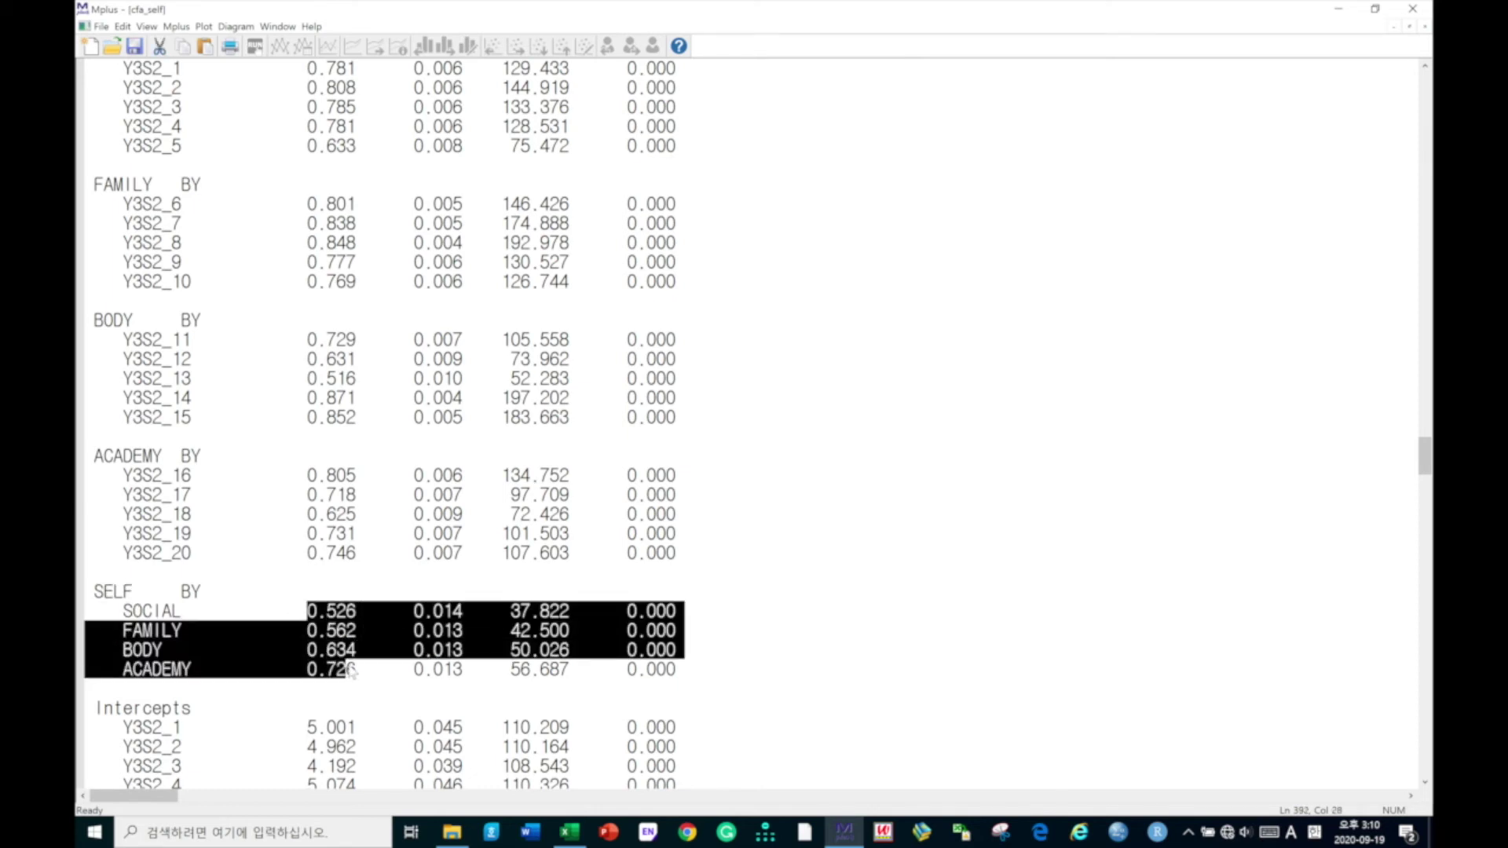
pyautogui.click(350, 670)
pyautogui.scroll(-4, 351, 674)
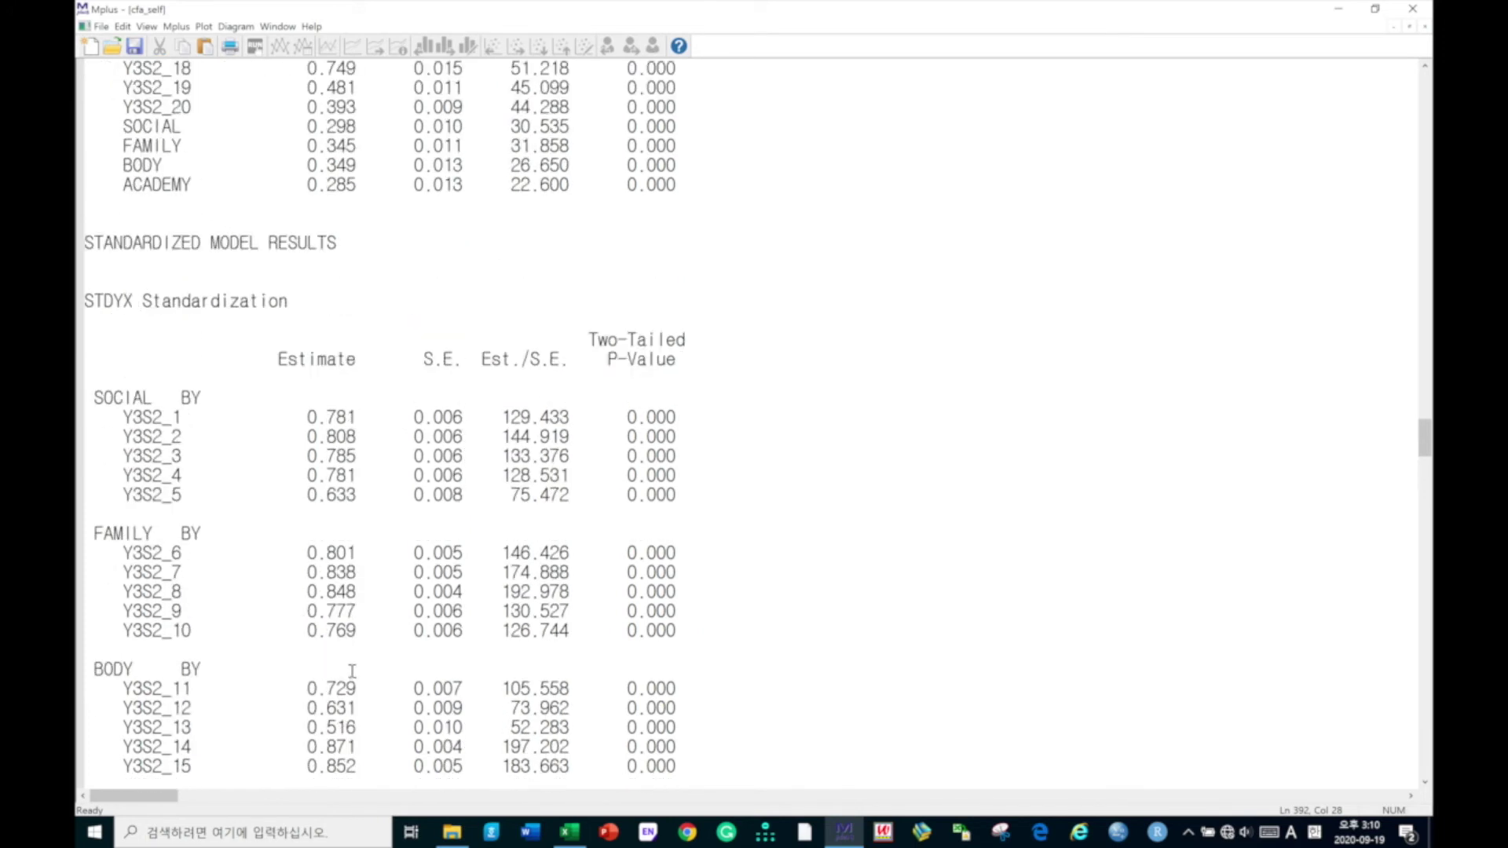
# Open the cfa_self model diagram, zoom it out and display the STDYX estimates.
pyautogui.scroll(-7, 256, 152)
pyautogui.click(234, 26)
pyautogui.click(250, 62)
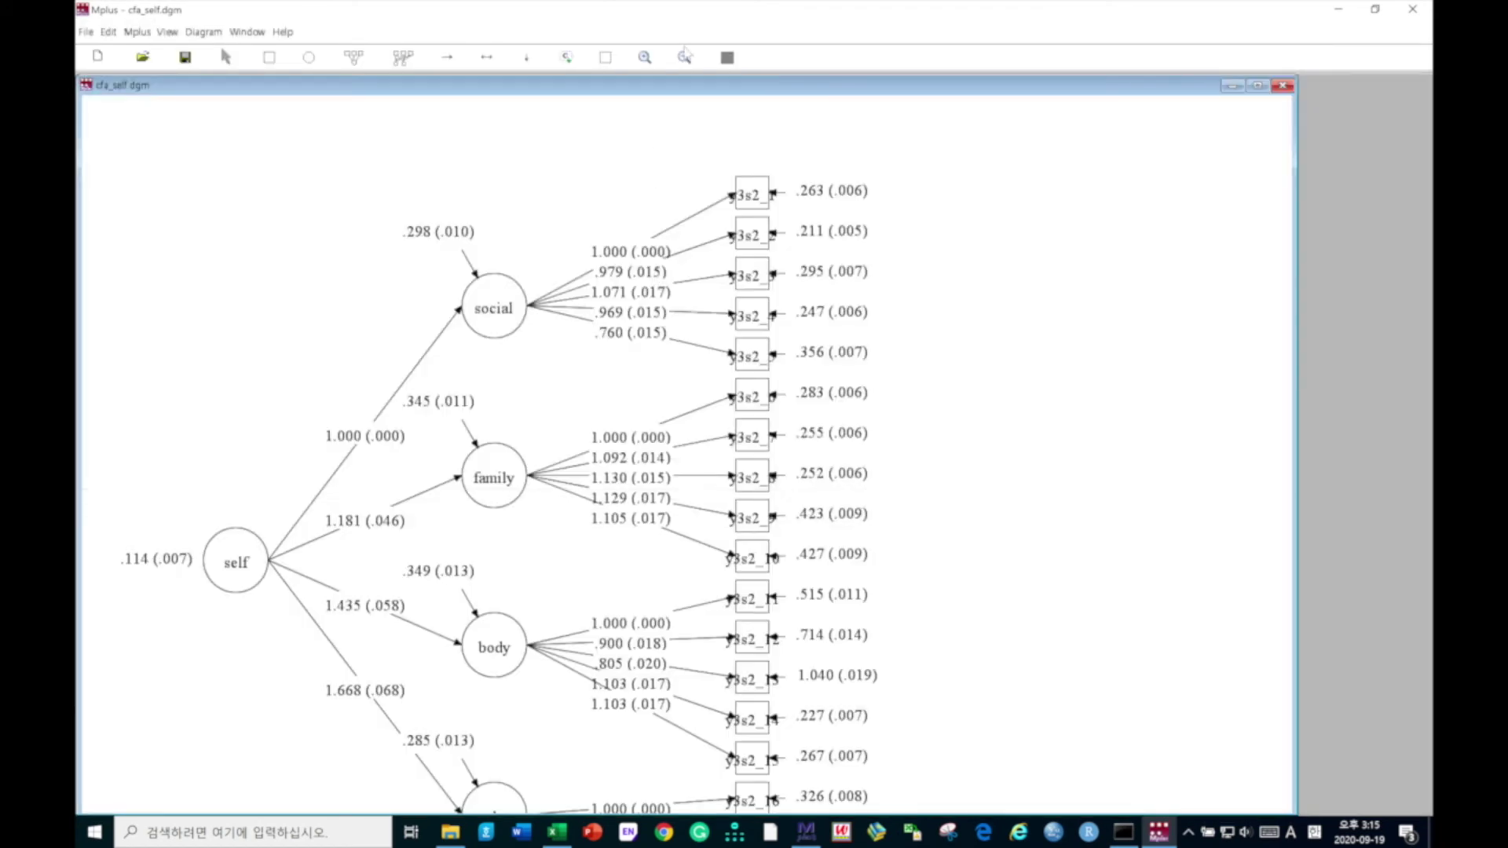
pyautogui.click(685, 58)
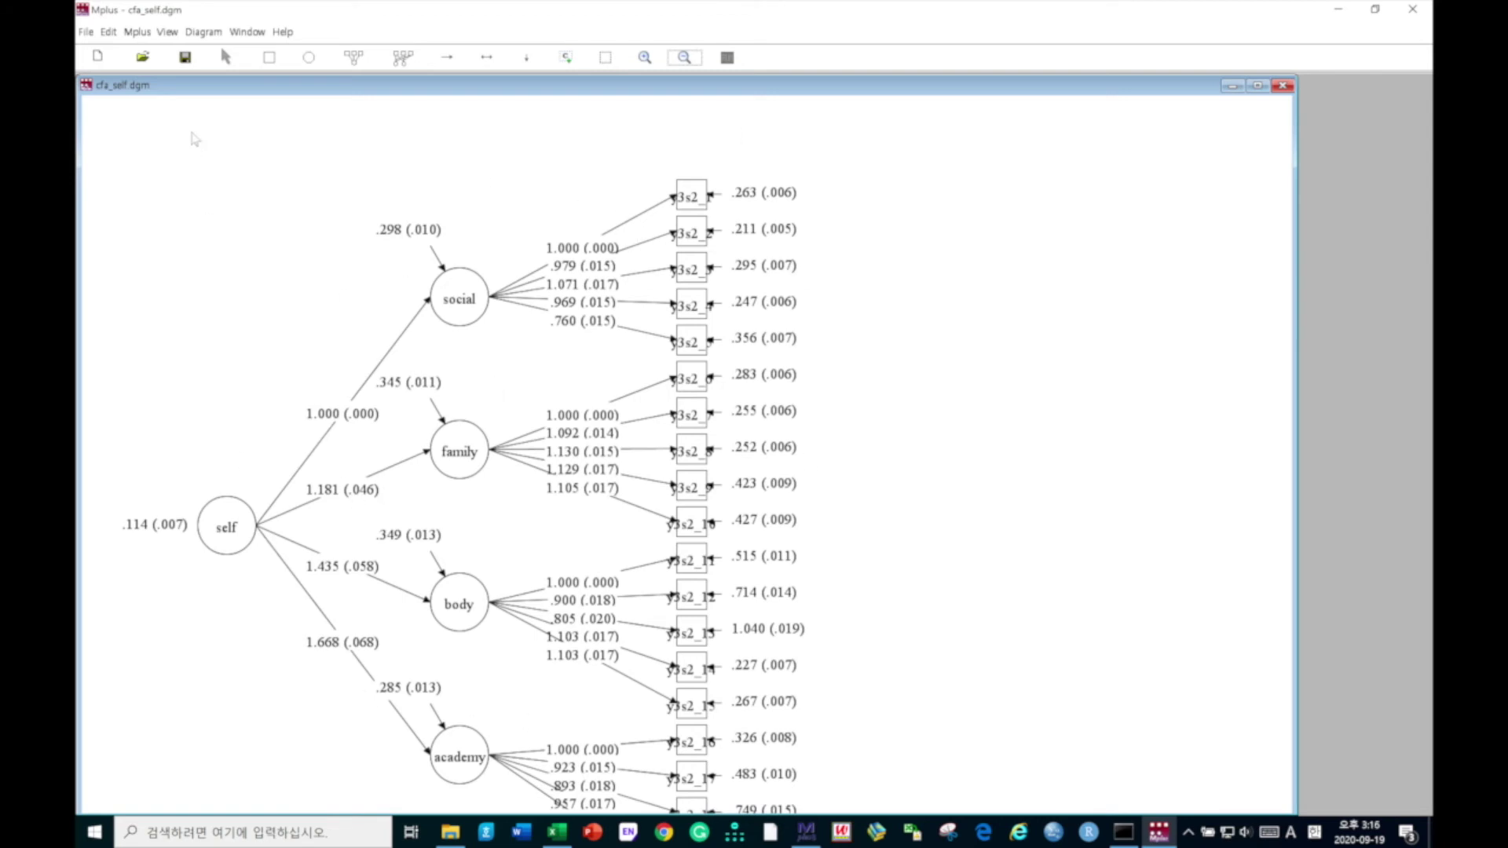
pyautogui.click(166, 32)
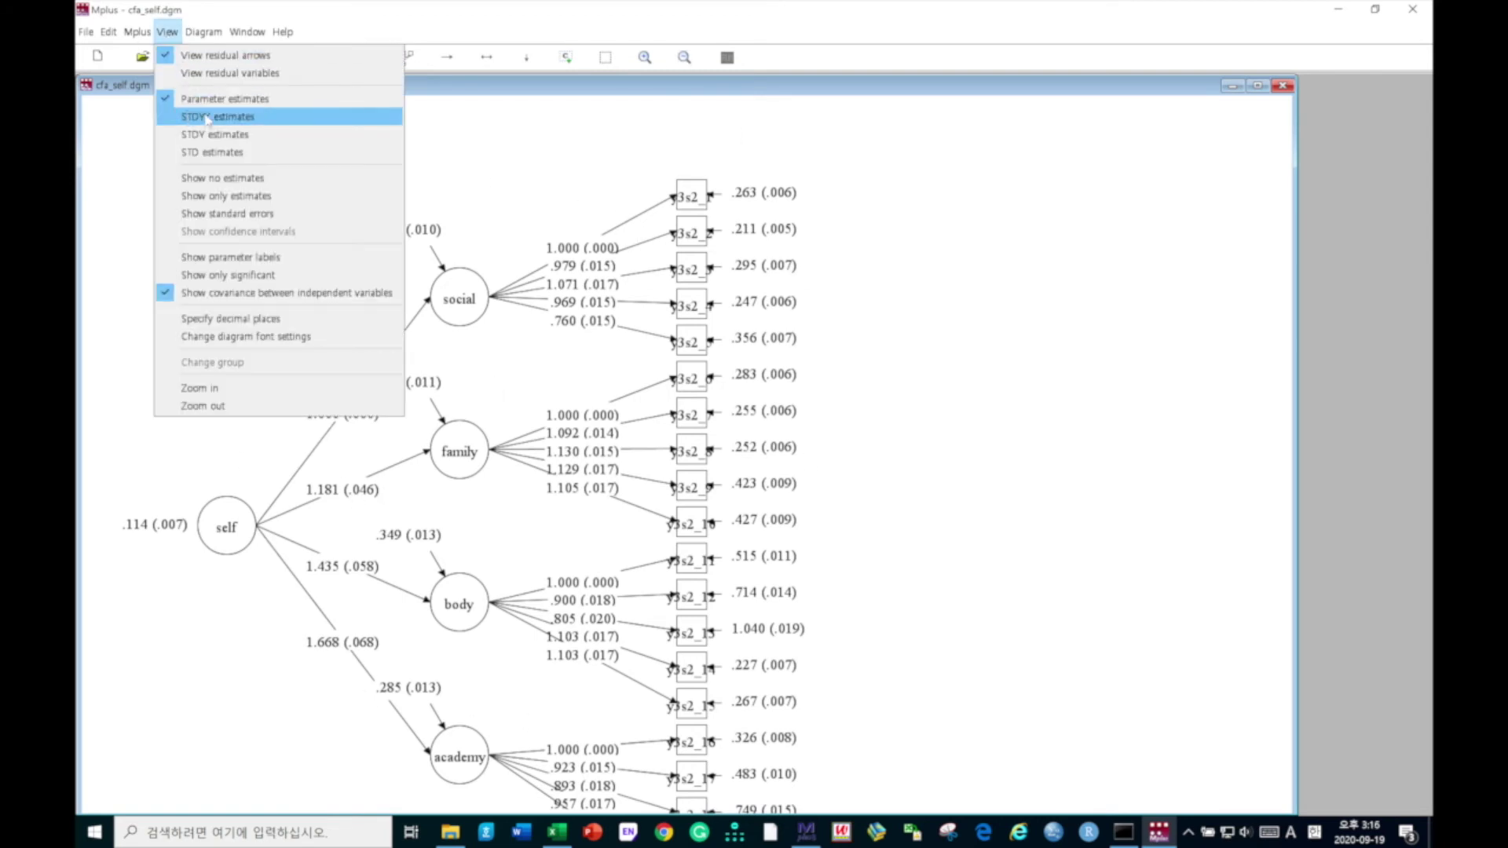
pyautogui.click(262, 118)
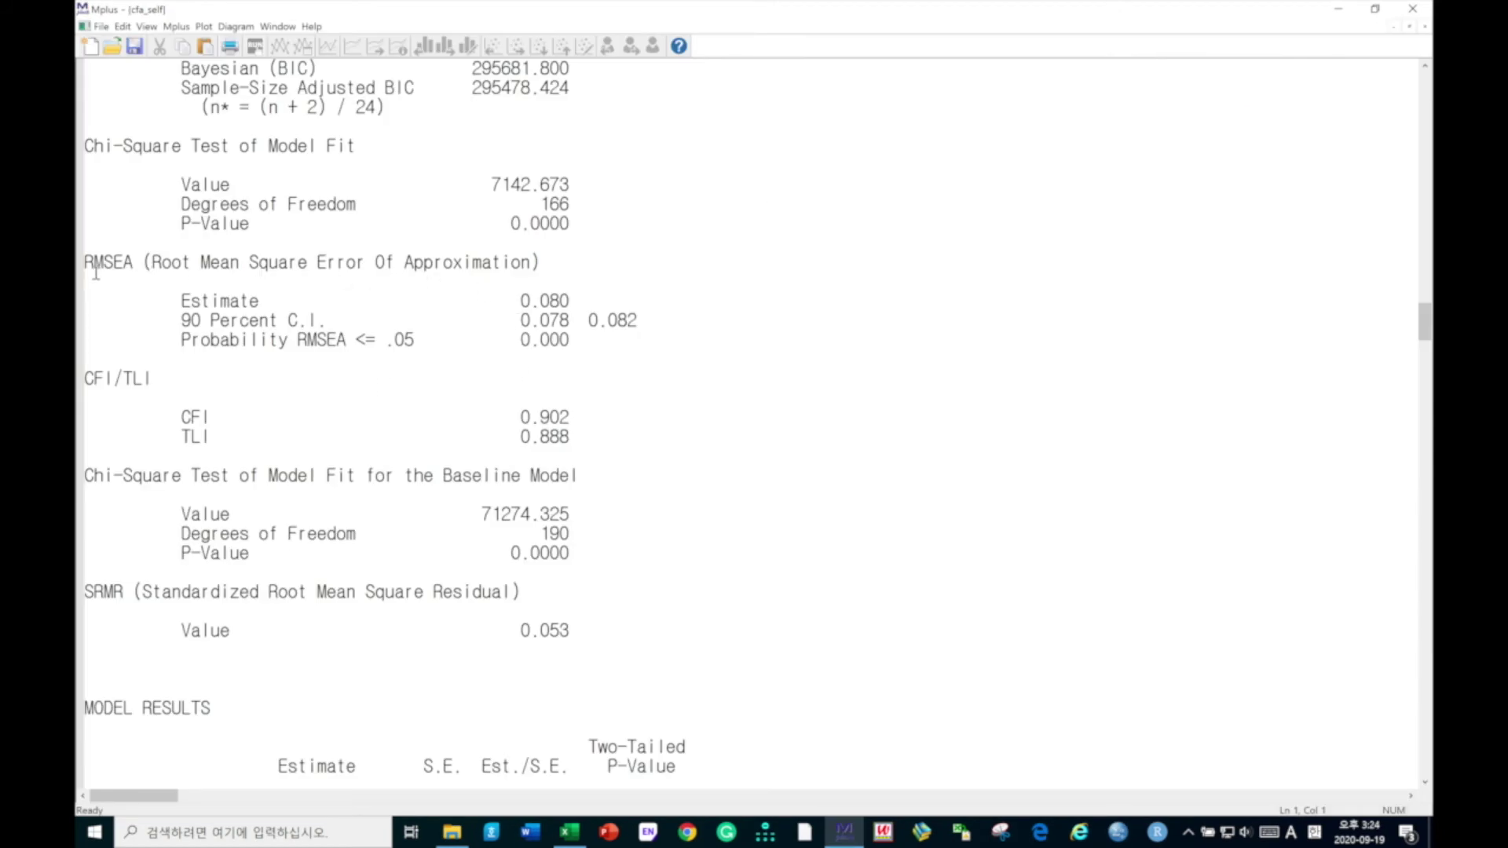
# Examine the RMSEA, CFI, TLI and SRMR values in the cfa_self model fit information.
pyautogui.moveTo(87, 265); pyautogui.dragTo(190, 262)
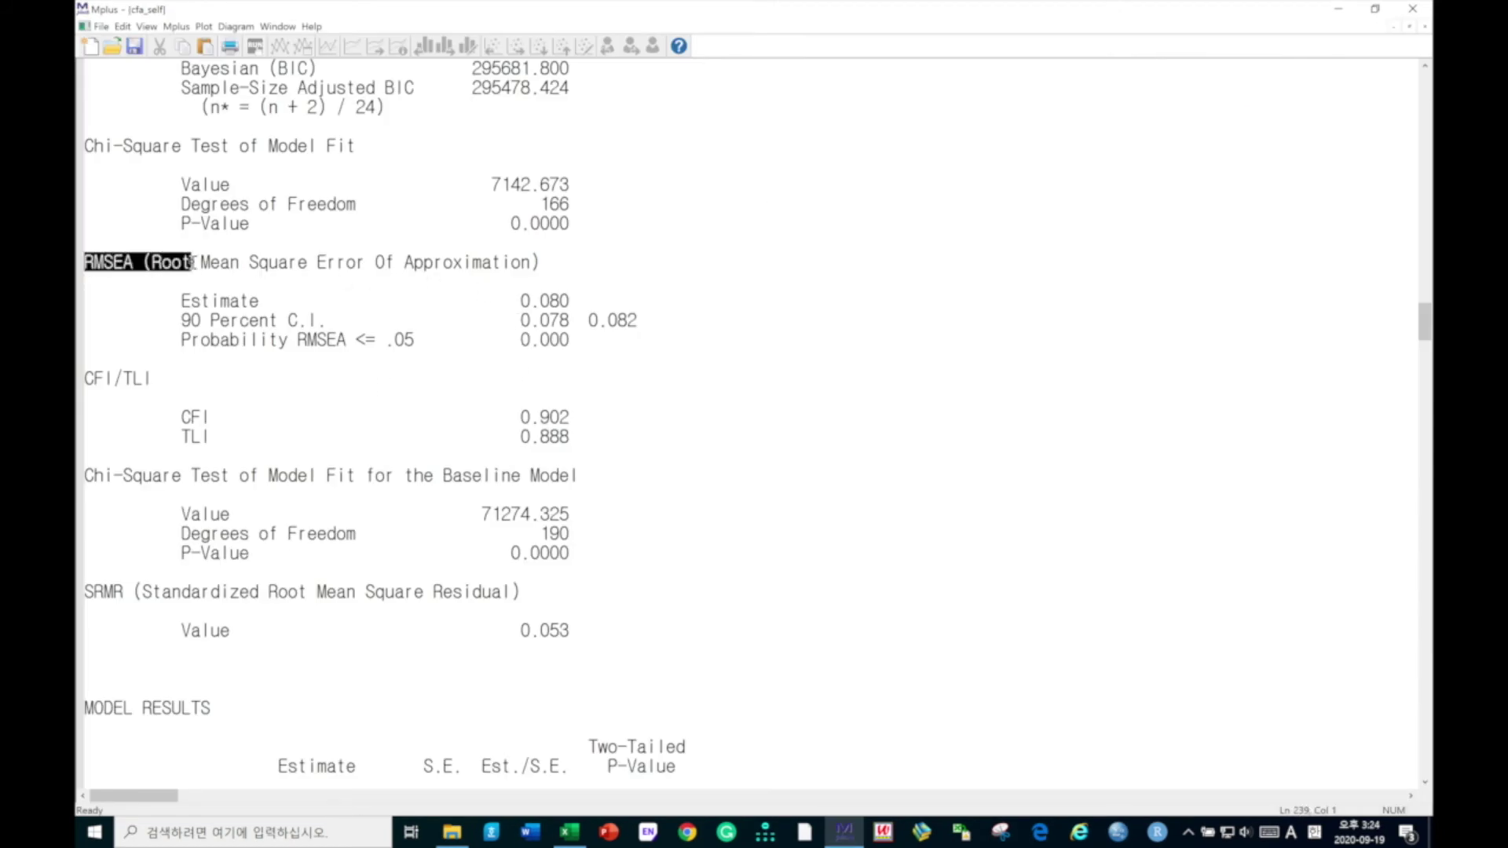
pyautogui.click(584, 299)
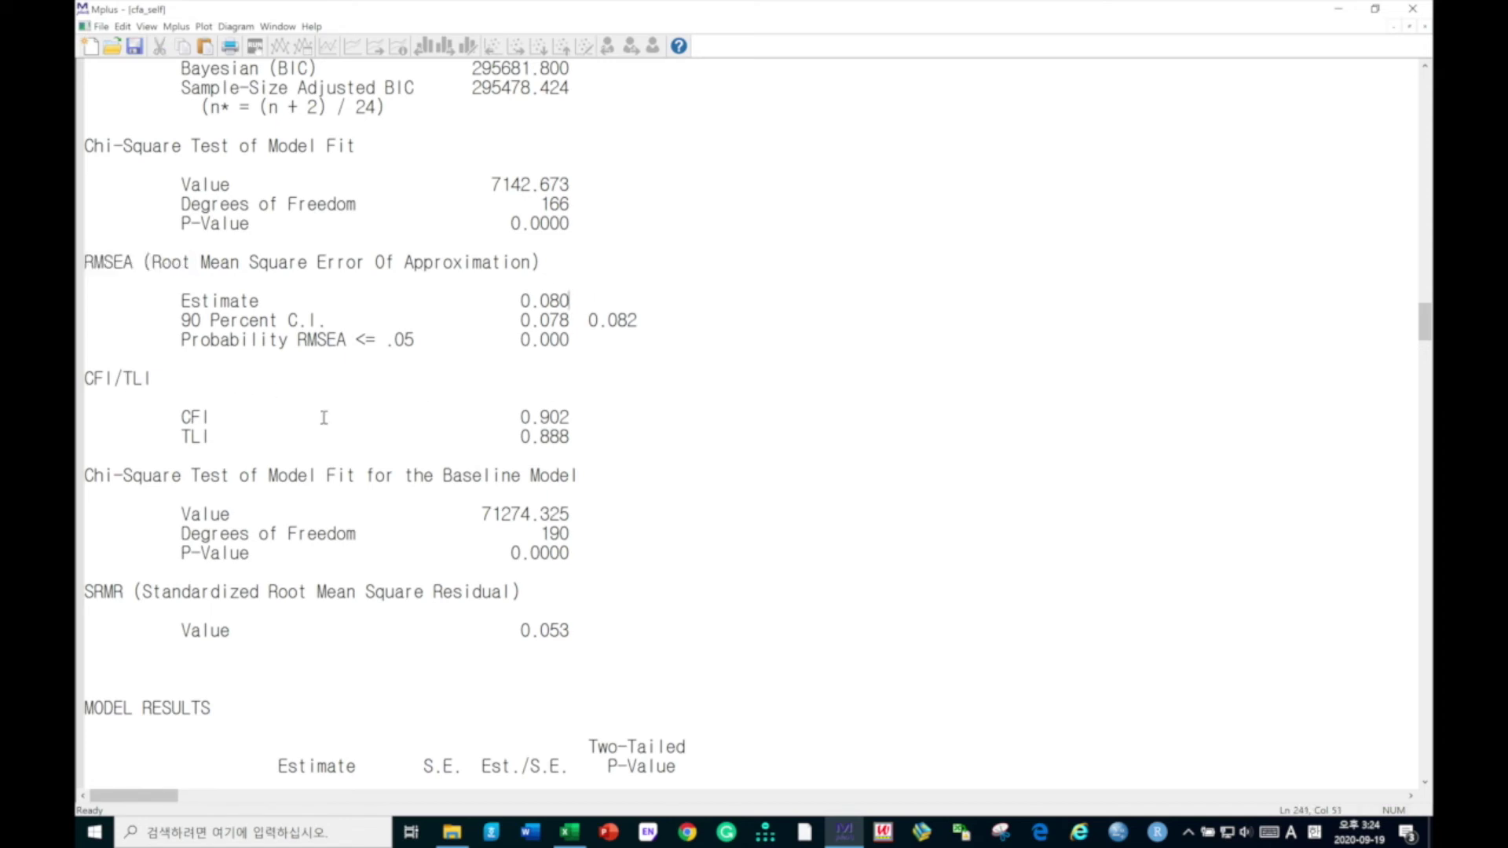
pyautogui.moveTo(577, 417); pyautogui.dragTo(114, 379)
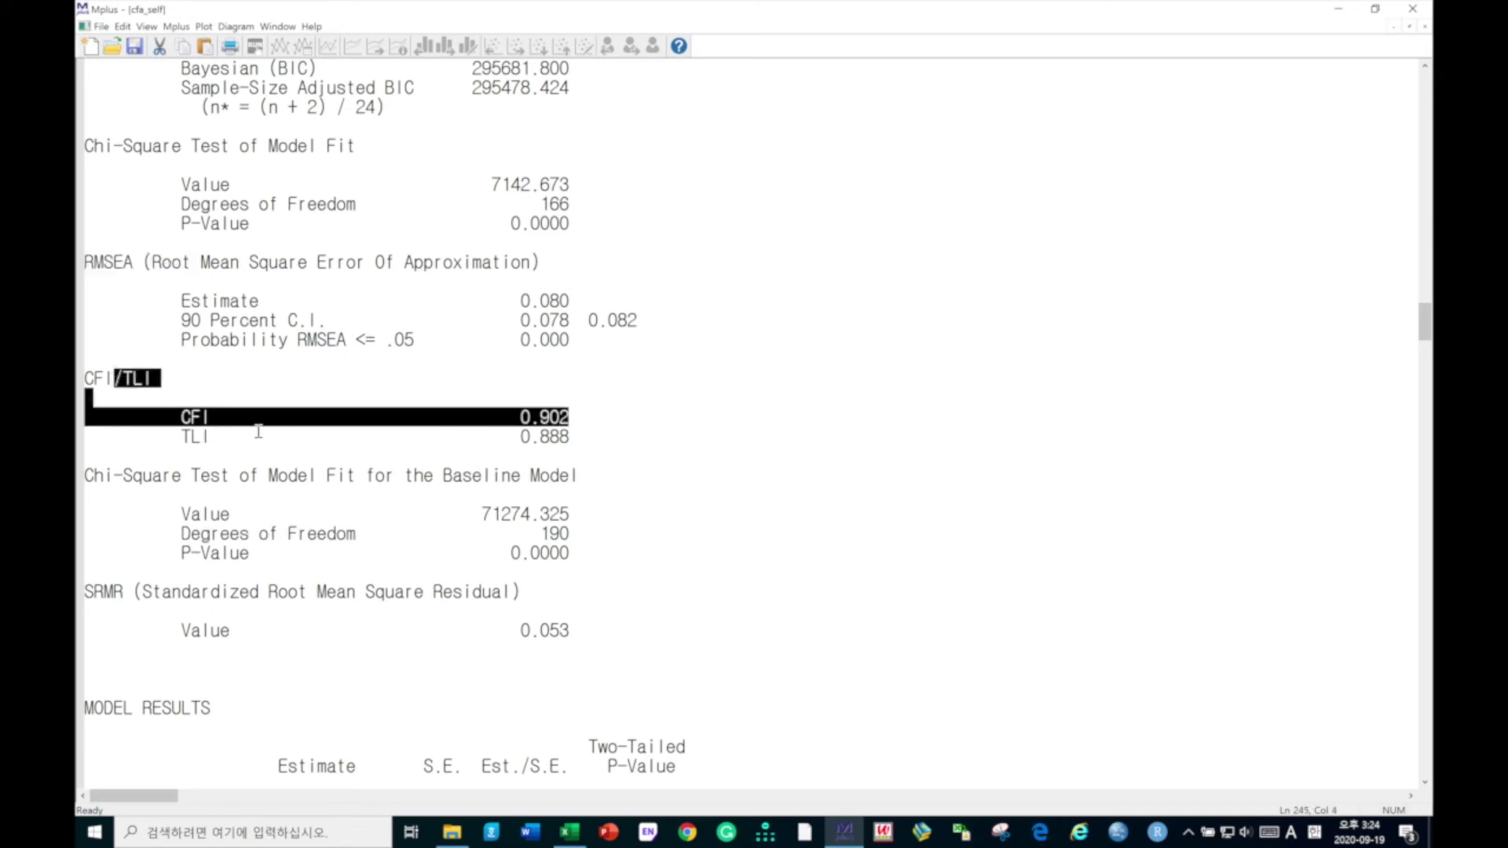
pyautogui.click(579, 437)
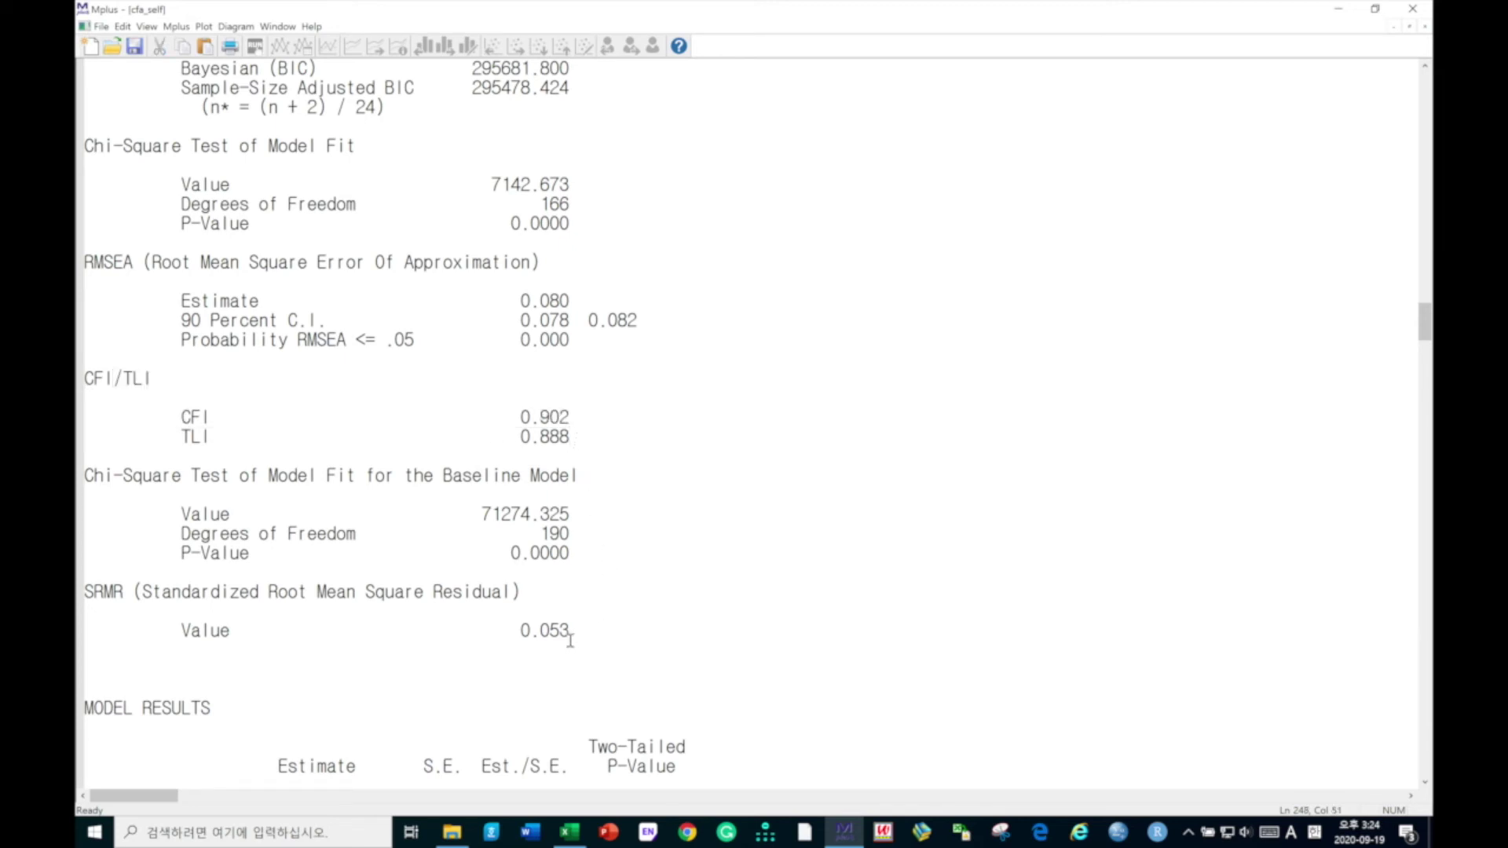
pyautogui.moveTo(571, 633); pyautogui.dragTo(539, 633)
pyautogui.moveTo(571, 437); pyautogui.dragTo(495, 441)
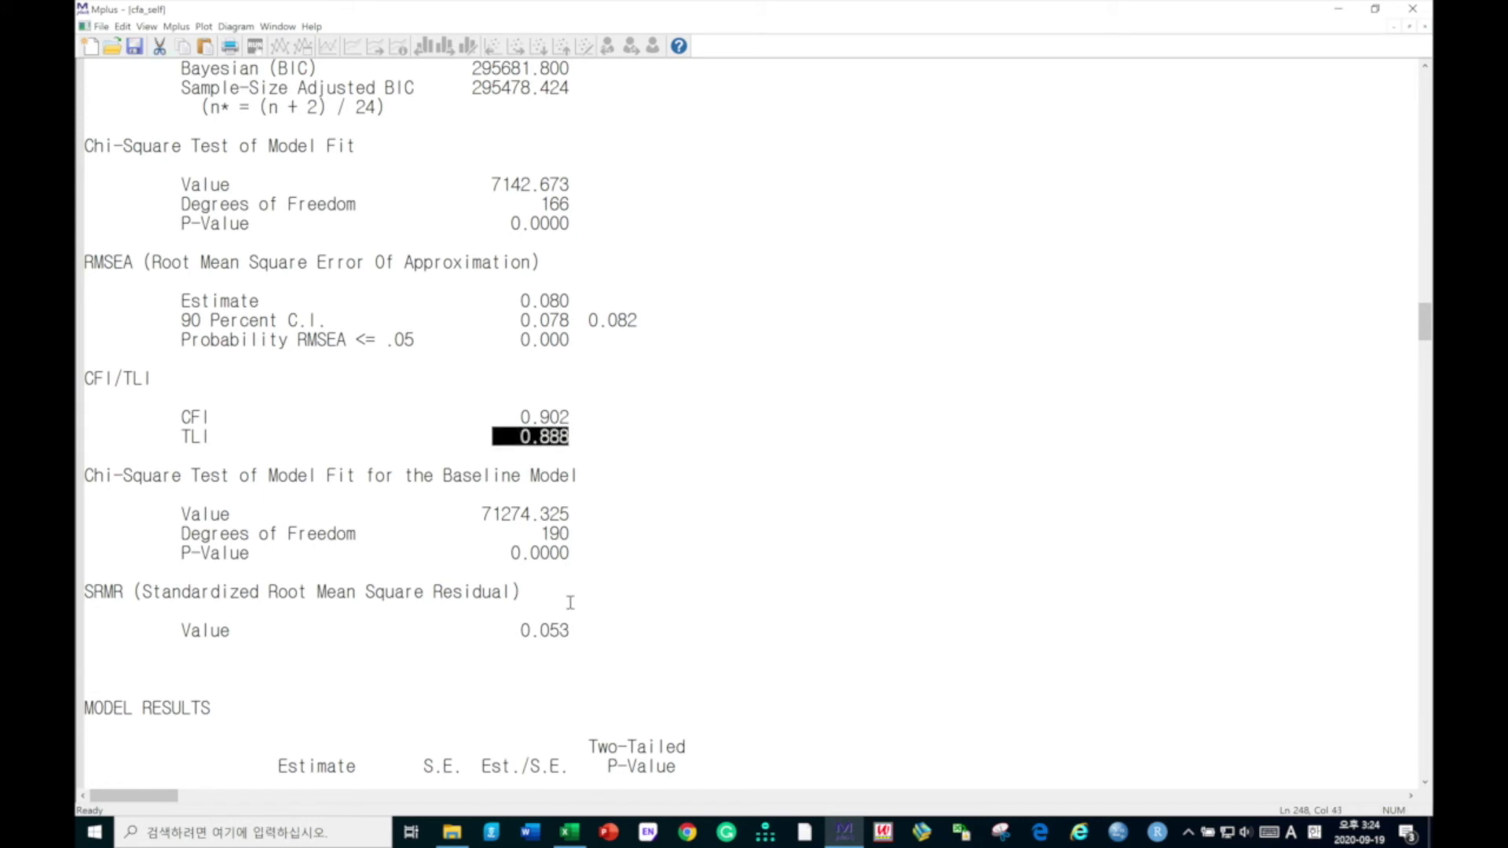
pyautogui.scroll(4, 453, 582)
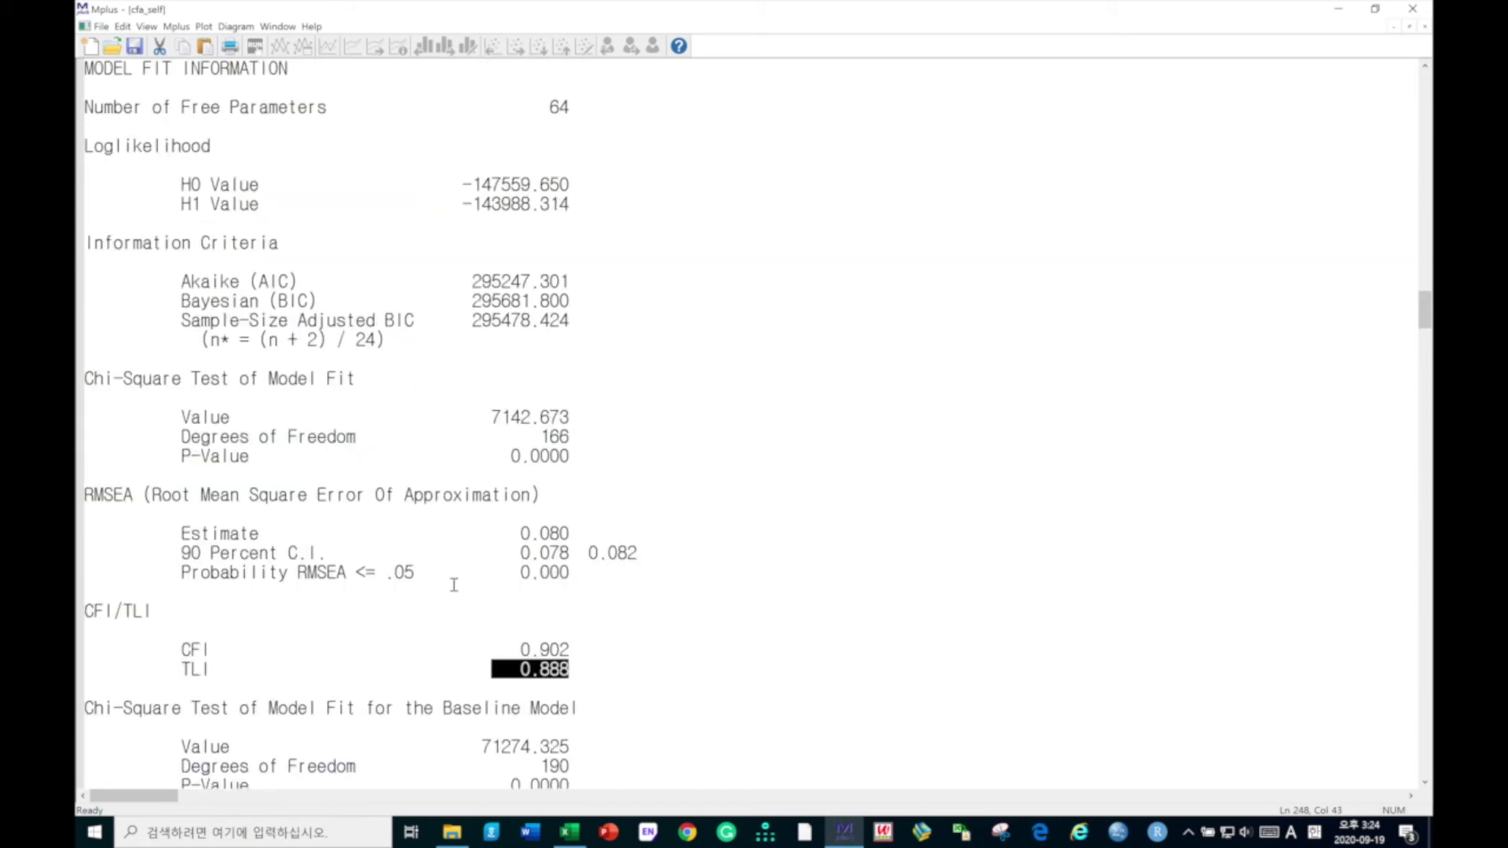
# Check the STDYX item loadings for weak indicators, looking at Y3S2_5, Y3S2_13 and Y3S2_18.
pyautogui.scroll(-20, 454, 585)
pyautogui.scroll(-20, 454, 581)
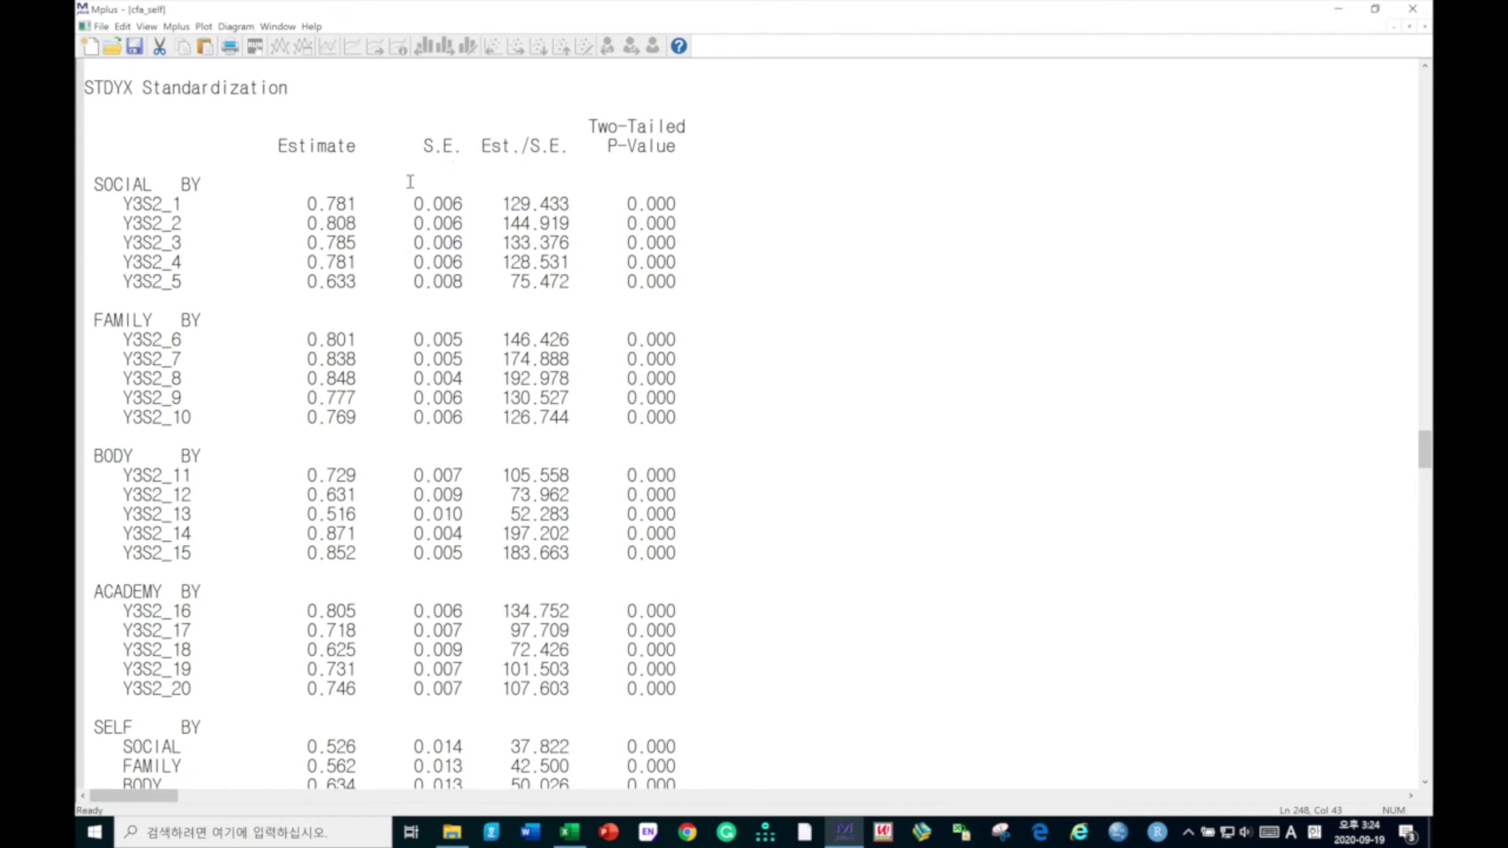
pyautogui.moveTo(88, 186); pyautogui.dragTo(352, 281)
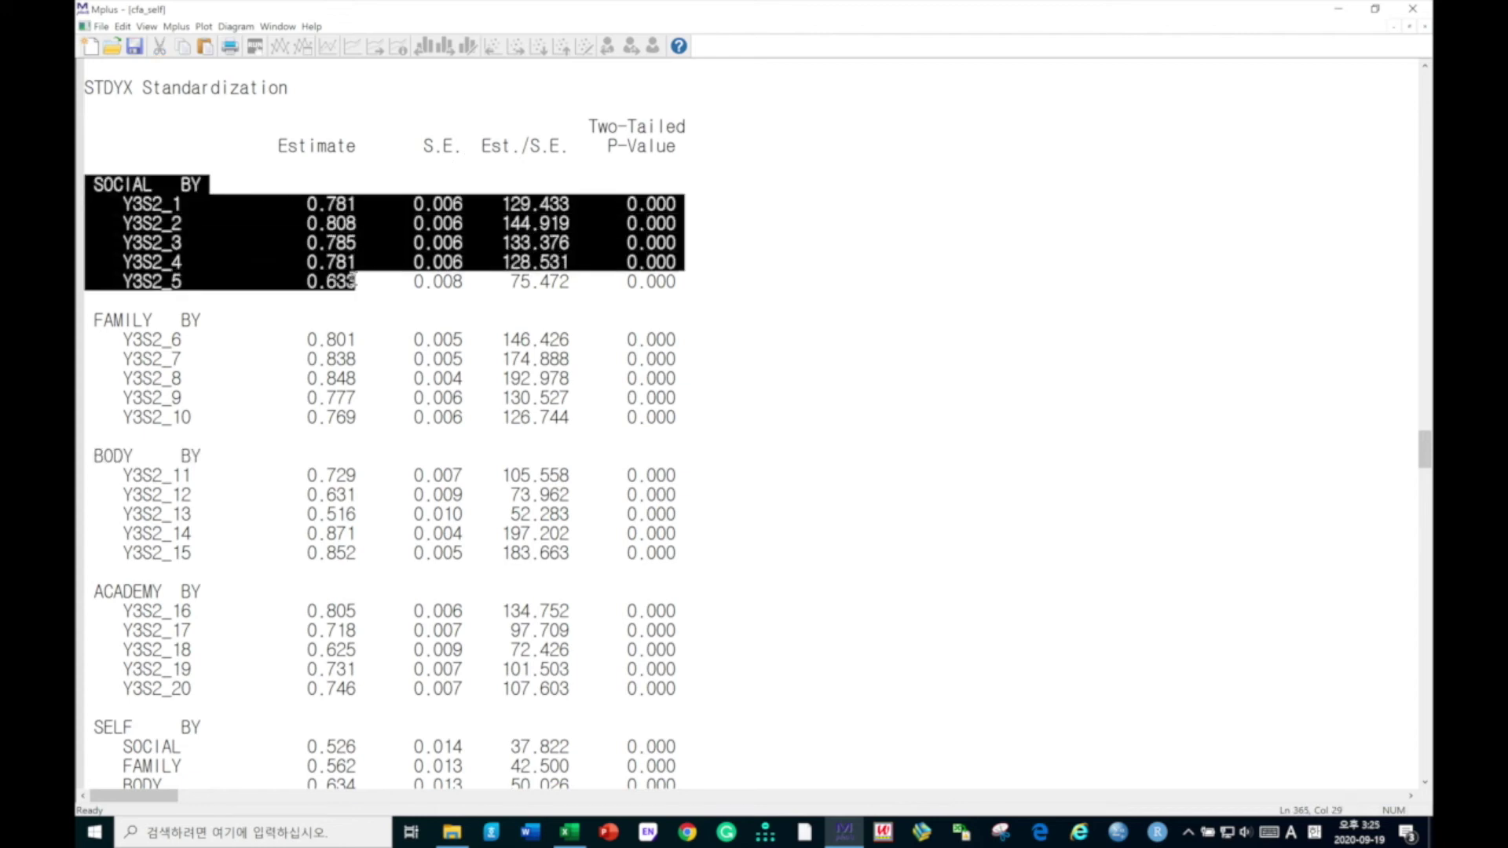
pyautogui.click(347, 281)
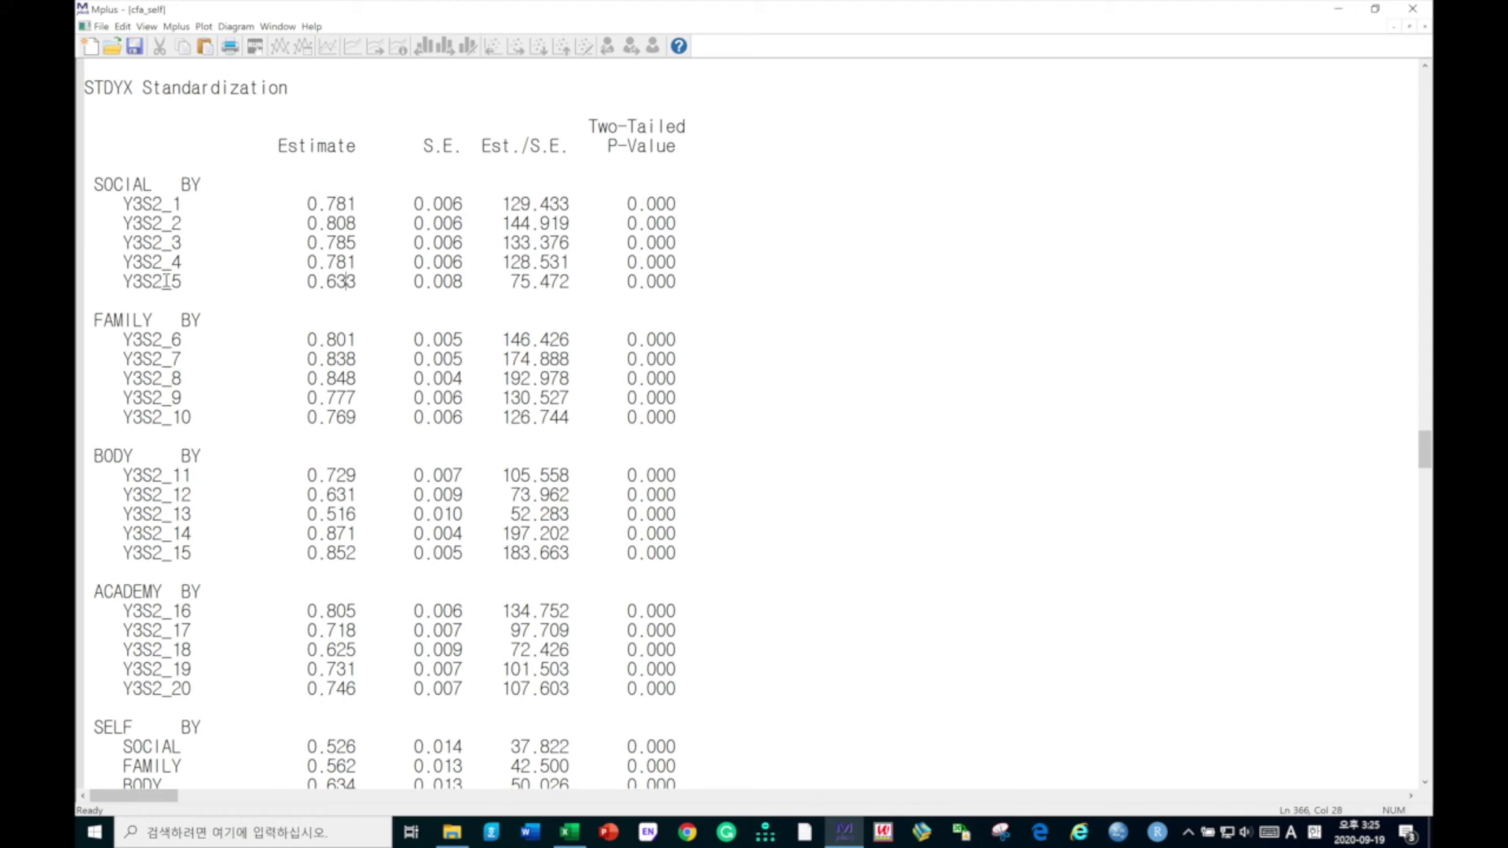
pyautogui.moveTo(365, 282); pyautogui.dragTo(83, 281)
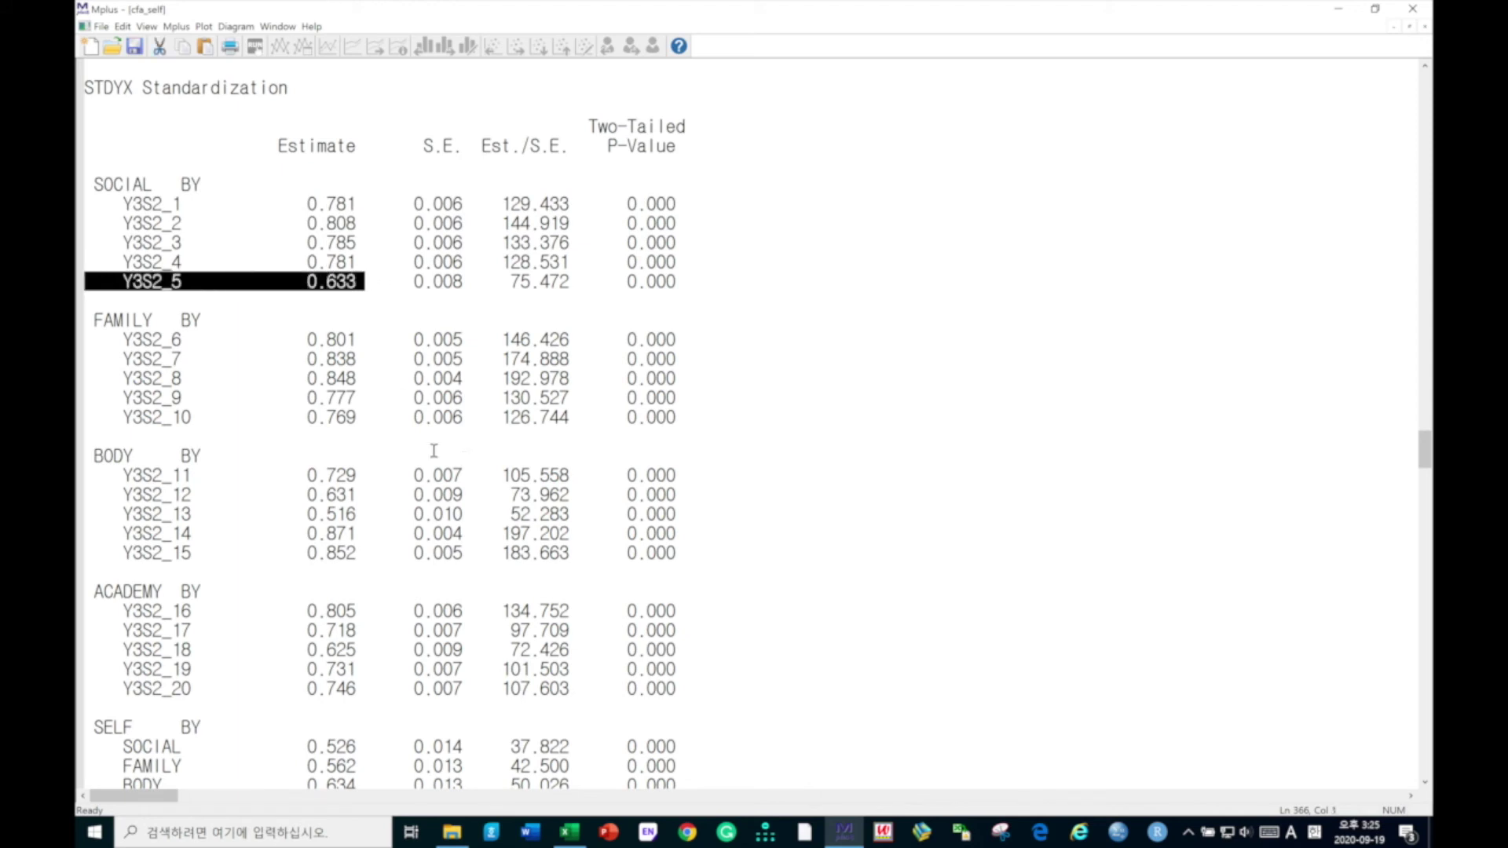
pyautogui.click(356, 509)
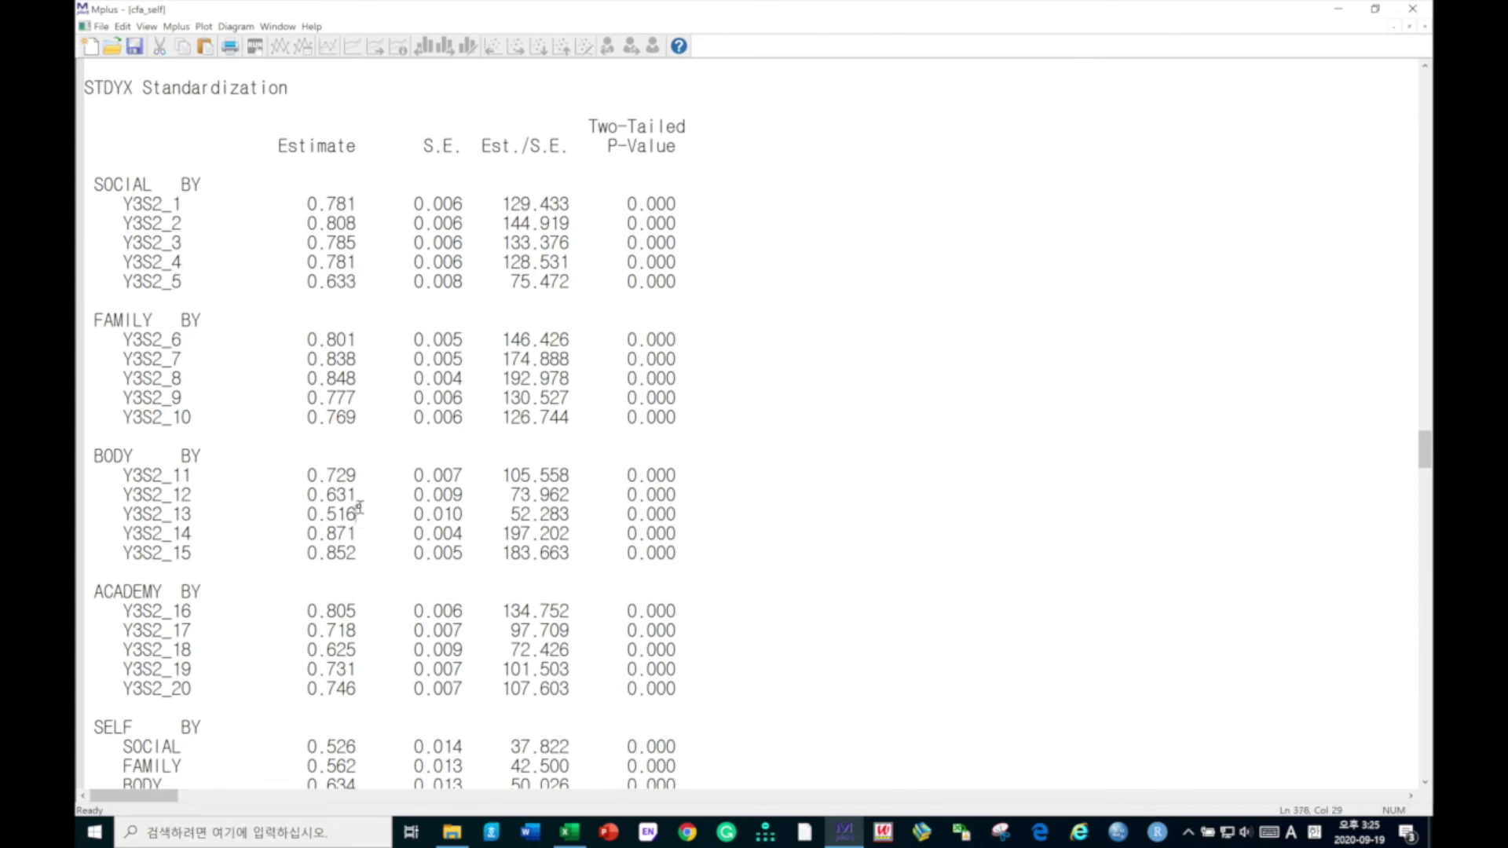
pyautogui.moveTo(356, 509); pyautogui.dragTo(83, 513)
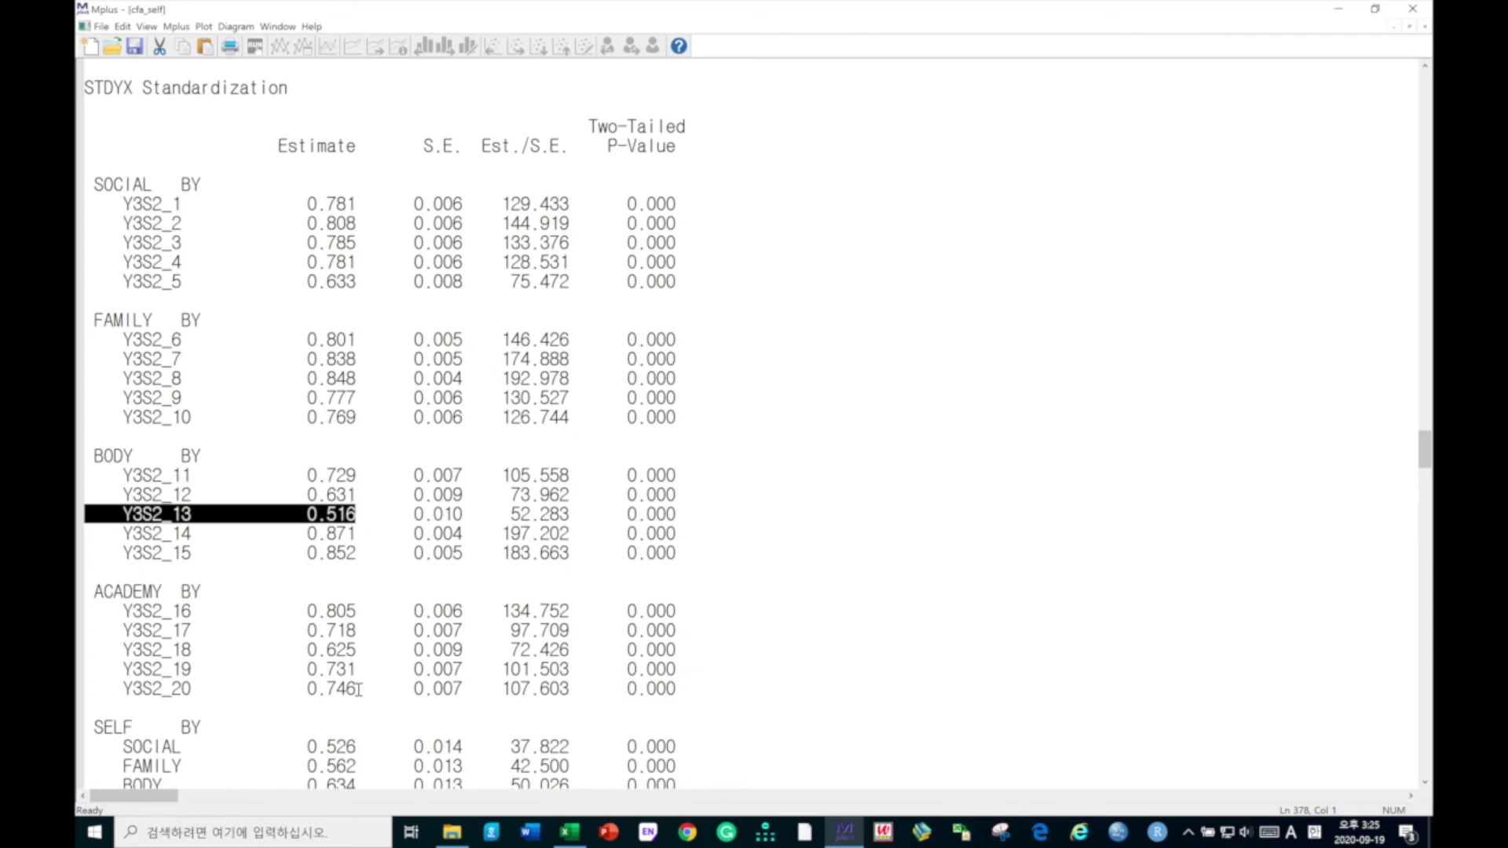
pyautogui.moveTo(355, 651); pyautogui.dragTo(123, 651)
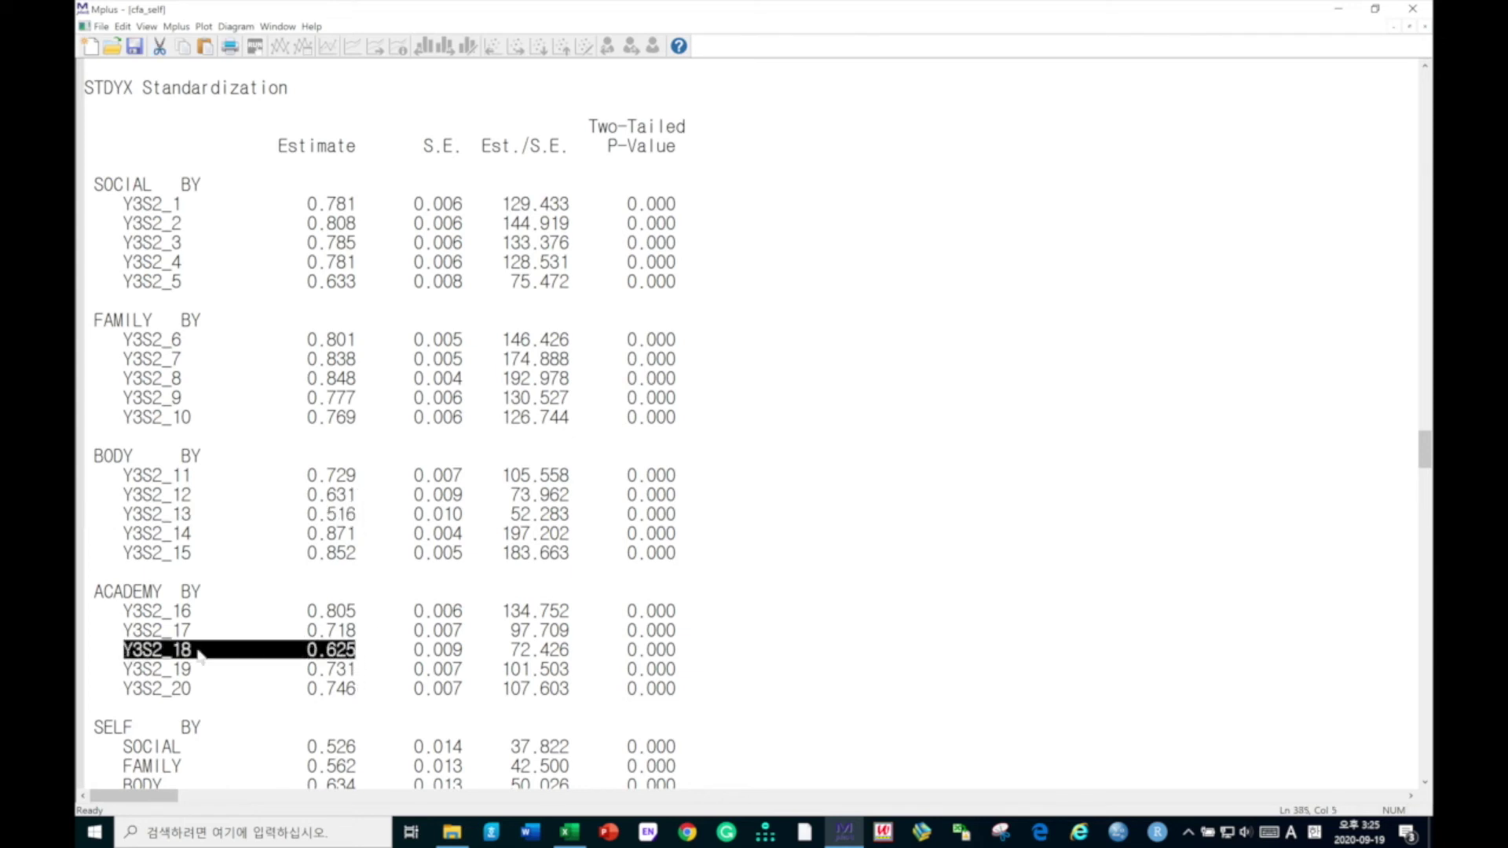
pyautogui.click(320, 649)
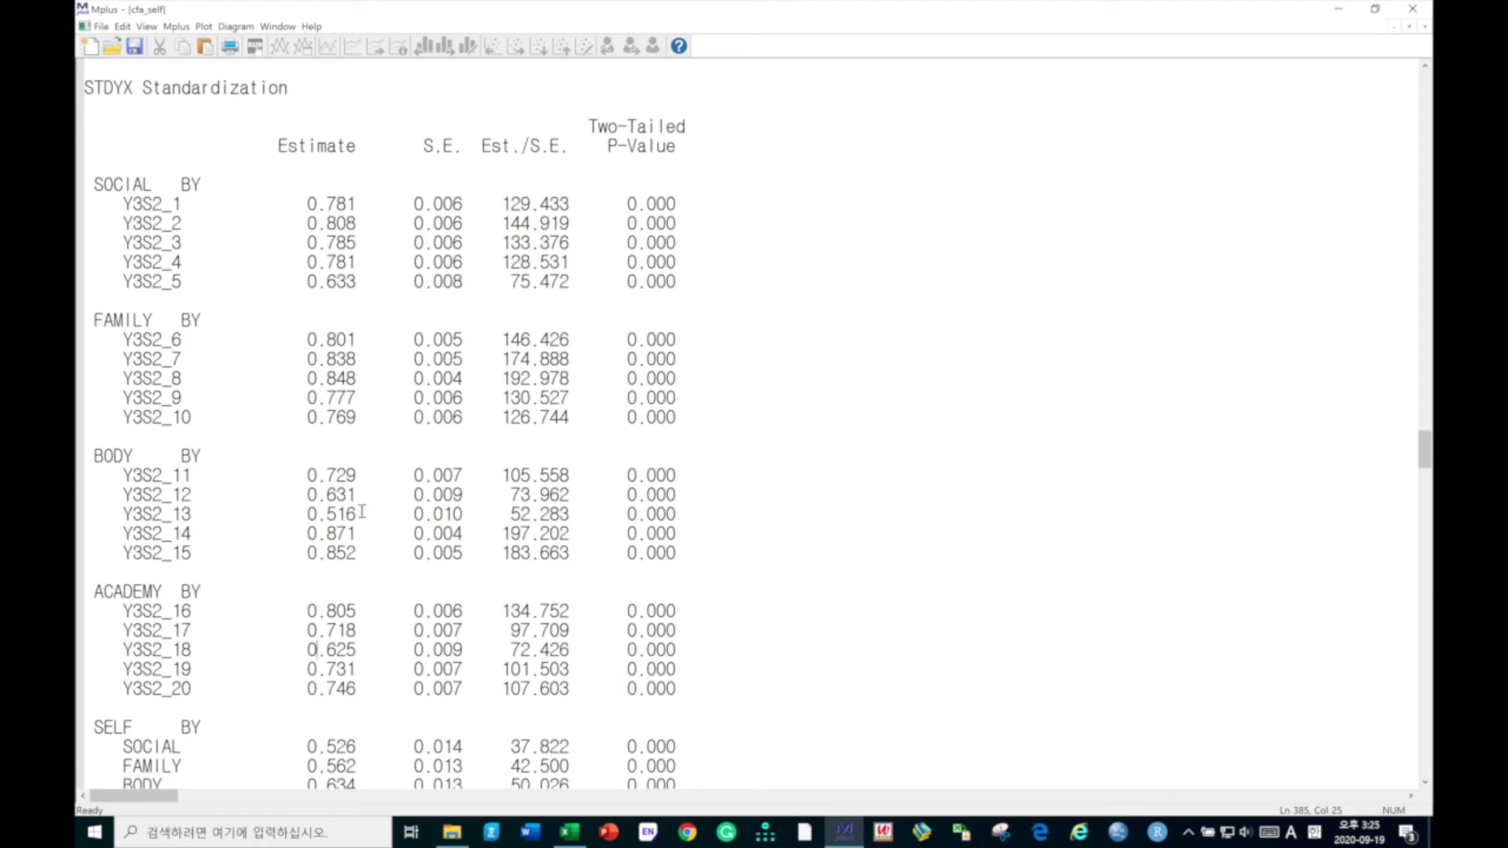
# Inspect the STDYX loading of item Y3S2_13 on the body factor.
pyautogui.moveTo(357, 512); pyautogui.dragTo(85, 514)
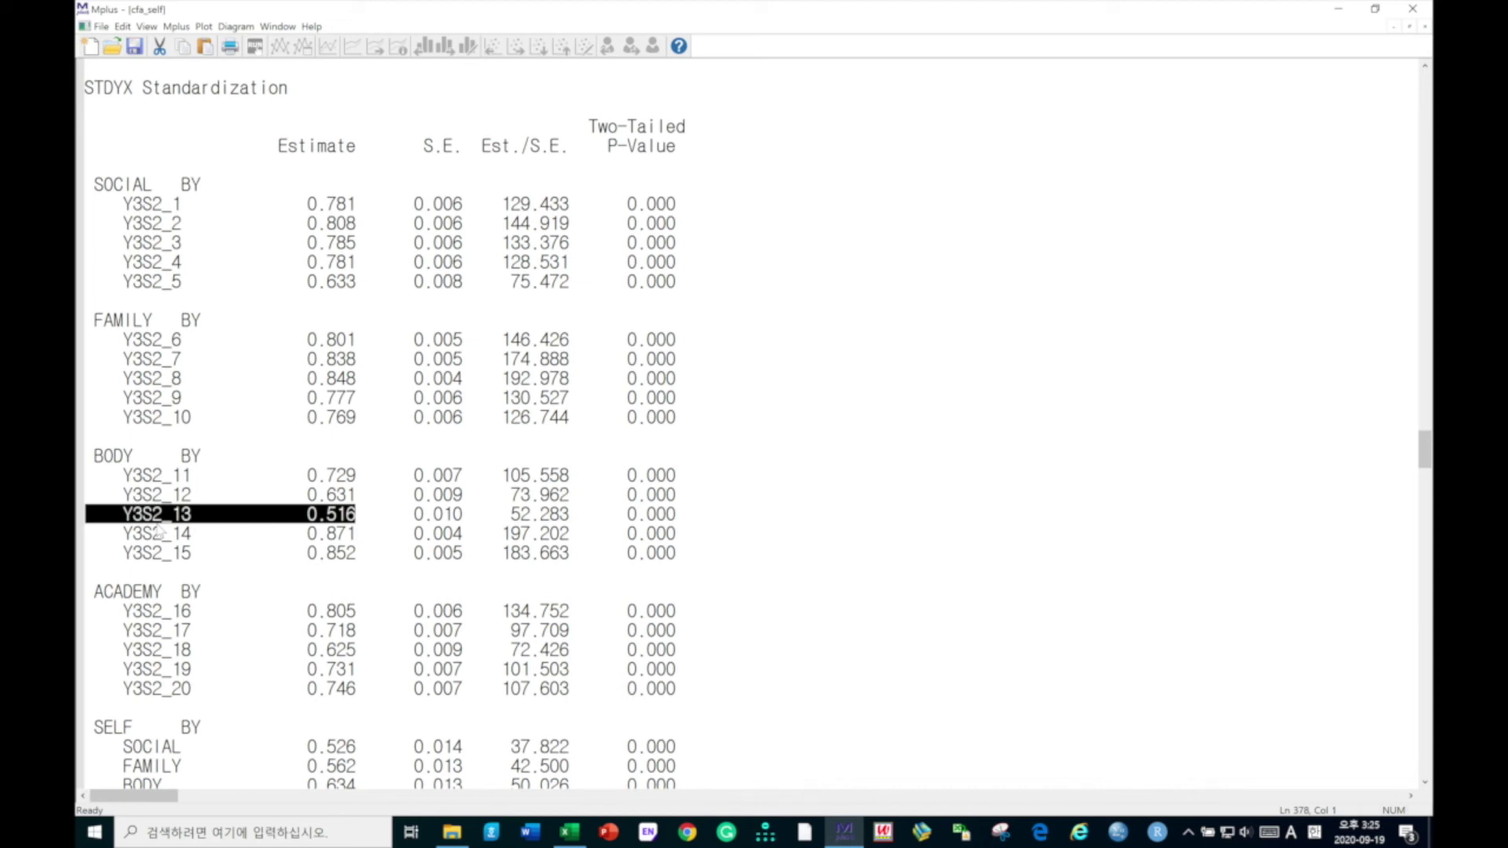
pyautogui.click(116, 455)
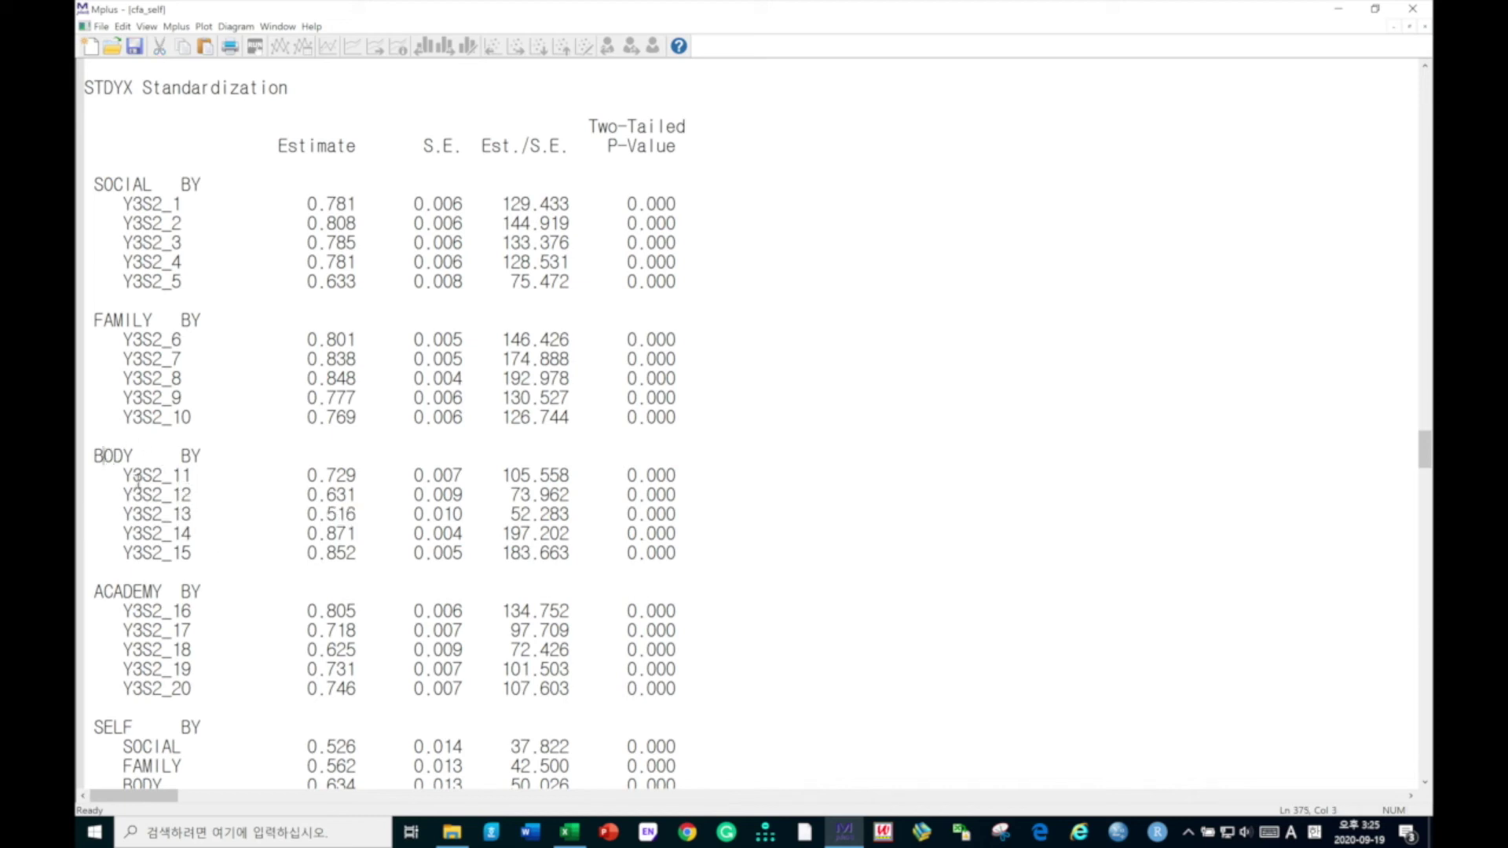
pyautogui.moveTo(170, 515); pyautogui.dragTo(202, 514)
pyautogui.moveTo(356, 512); pyautogui.dragTo(82, 515)
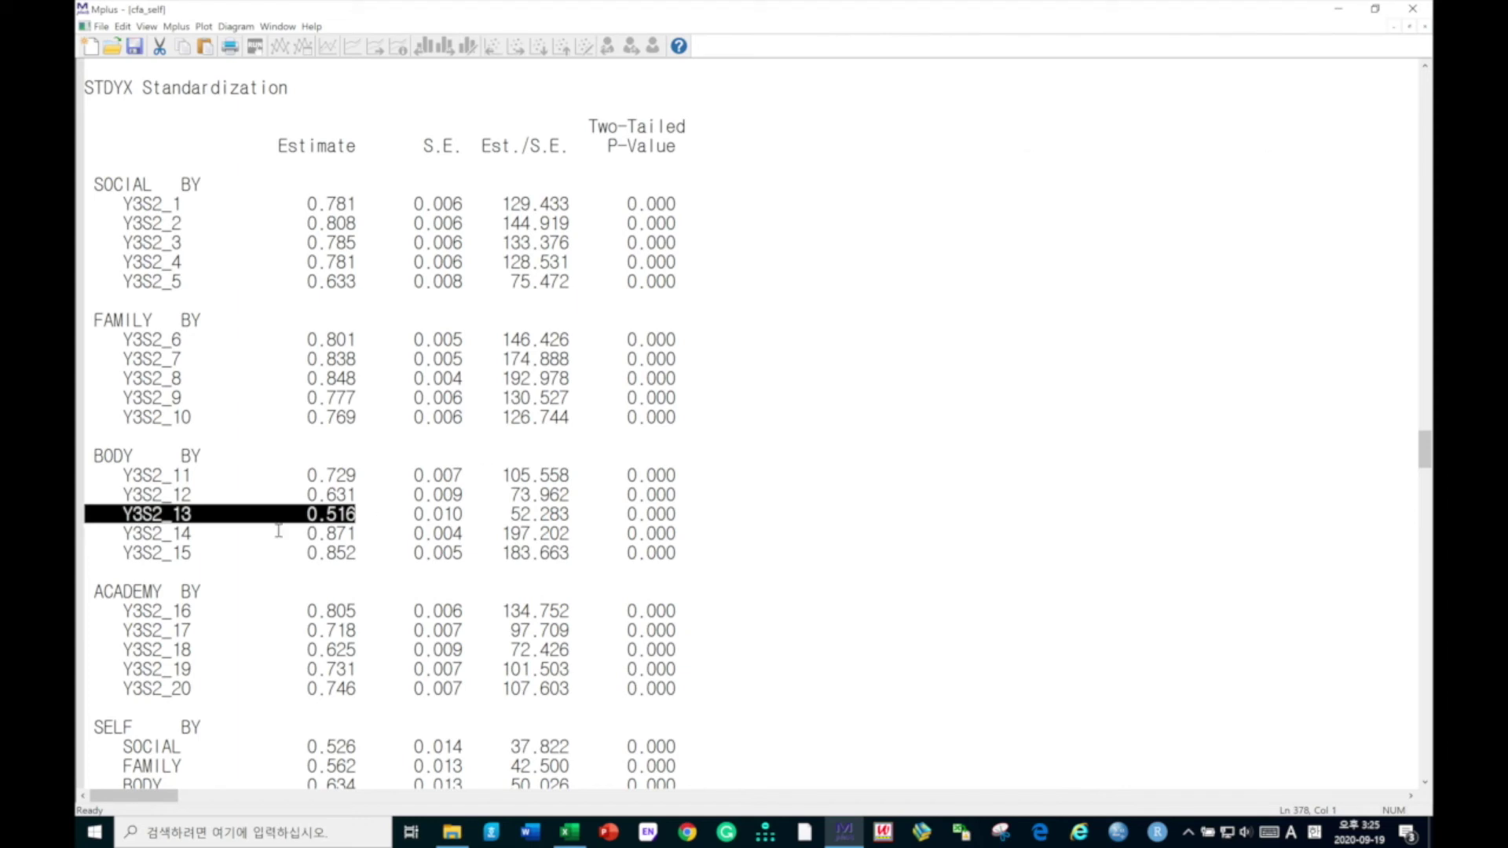
pyautogui.click(329, 513)
pyautogui.moveTo(337, 513); pyautogui.dragTo(85, 535)
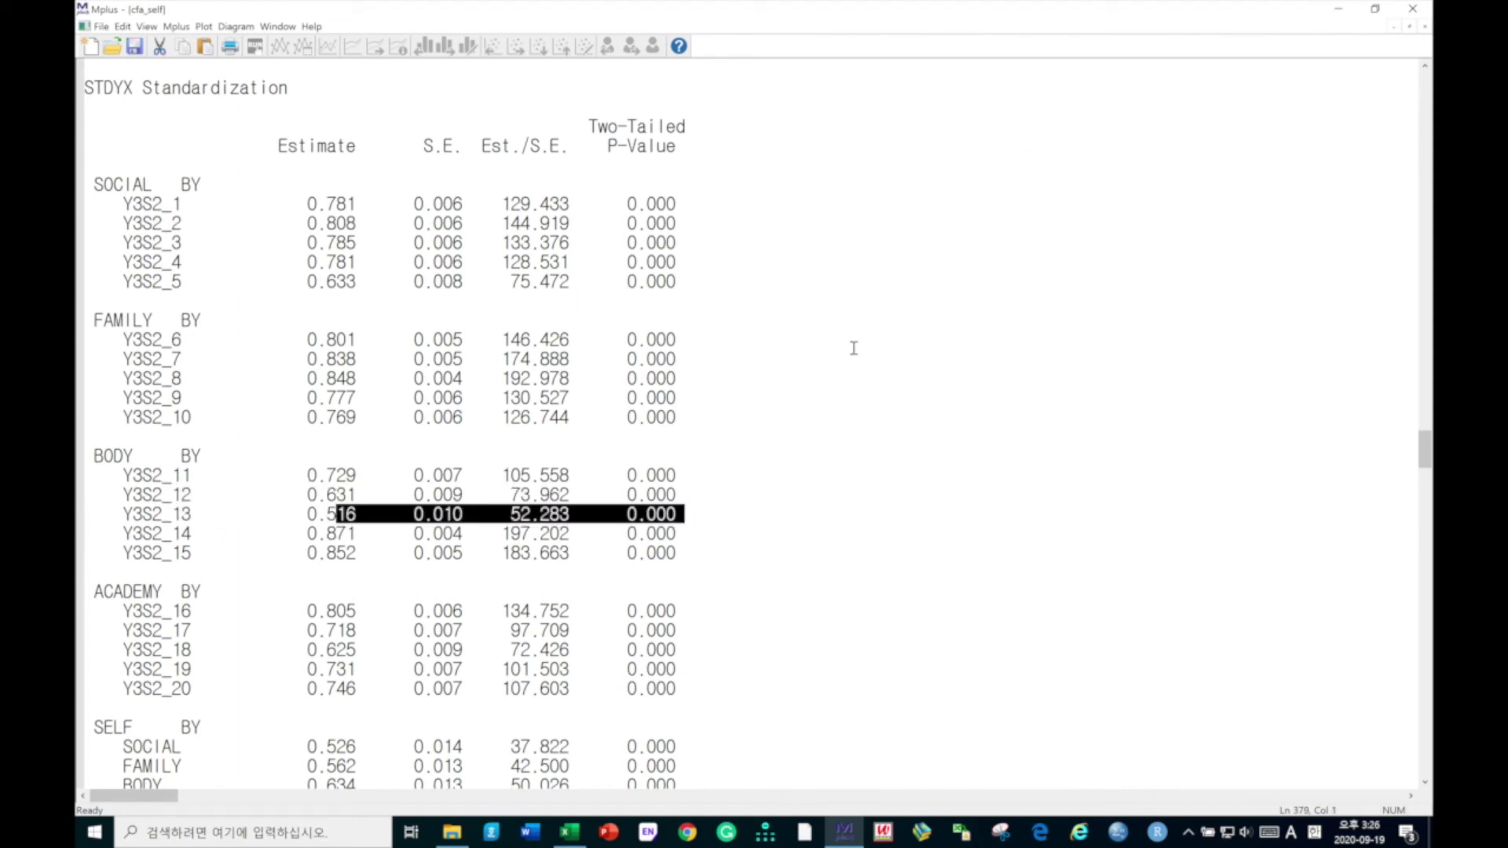
# Return to the cfa_self input and change the end of the usevariables range to y3s2_12.
pyautogui.click(1424, 26)
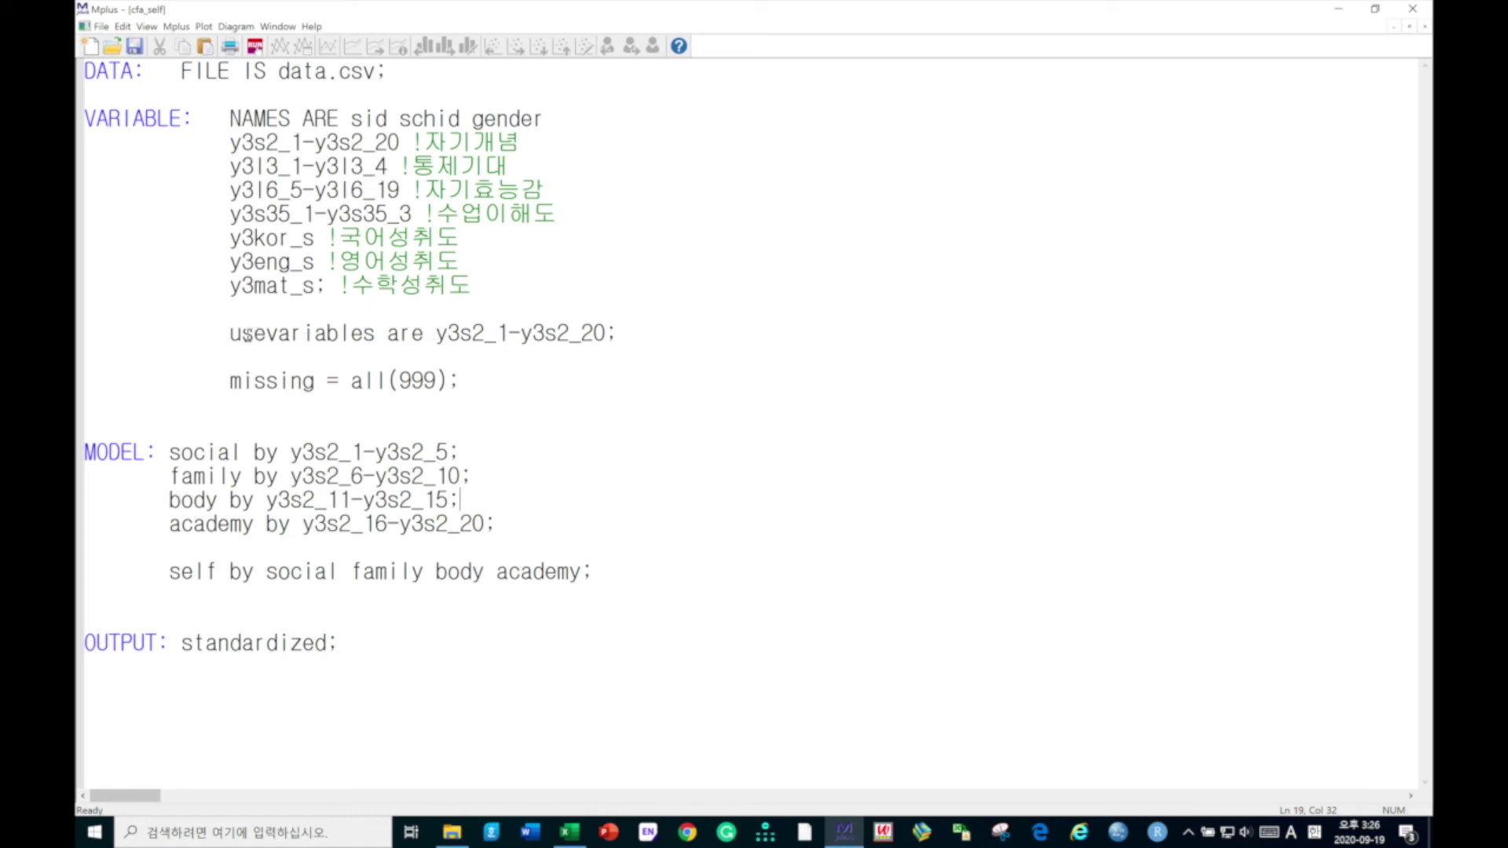
pyautogui.moveTo(292, 333); pyautogui.dragTo(595, 334)
pyautogui.click(595, 334)
pyautogui.hotkey('shift', 'Right')
pyautogui.hotkey('shift', 'Right')
pyautogui.write('12')
# Duplicate the y3s2_1-y3s2_12 range at the end of the usevariables list.
pyautogui.press('Left')
pyautogui.hotkey('shift', 'Right')
pyautogui.hotkey('shift', 'Right')
pyautogui.hotkey('shift', 'Right')
pyautogui.hotkey('shift', 'Right')
pyautogui.hotkey('shift', 'Right')
pyautogui.hotkey('shift', 'Right')
pyautogui.hotkey('shift', 'Right')
pyautogui.hotkey('shift', 'Right')
pyautogui.hotkey('shift', 'Right')
pyautogui.hotkey('shift', 'Right')
pyautogui.hotkey('shift', 'Right')
pyautogui.hotkey('shift', 'Right')
pyautogui.hotkey('shift', 'Right')
pyautogui.hotkey('shift', 'Right')
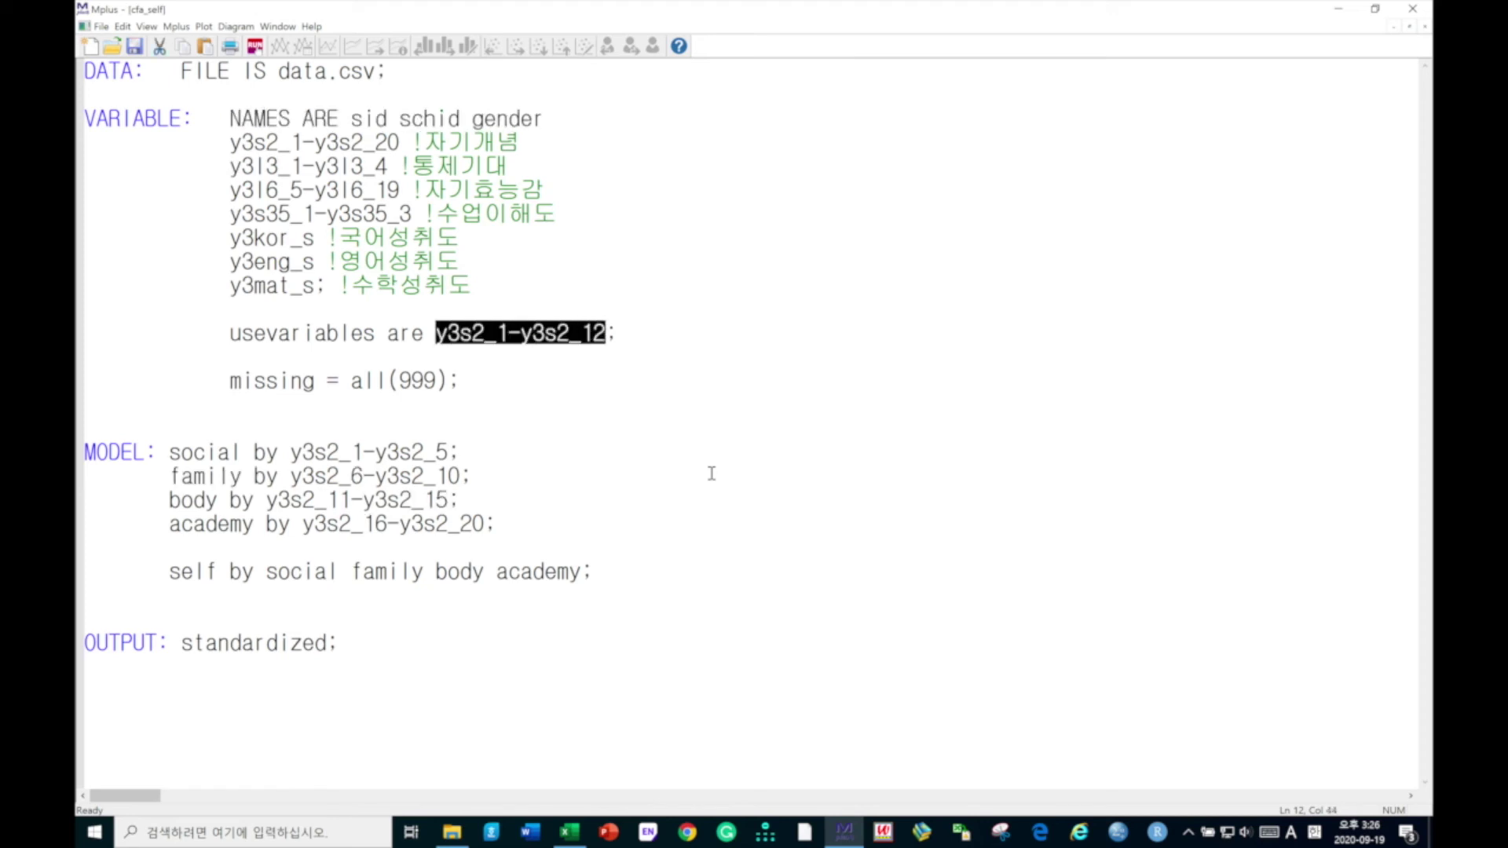
pyautogui.hotkey('ctrl', 'c')
pyautogui.press('Right')
pyautogui.hotkey('ctrl', 'v')
# Change the second range in the usevariables list to y3s2_14-y3s2_20.
pyautogui.press('Left')
pyautogui.press('Left')
pyautogui.press('Left')
pyautogui.press('Left')
pyautogui.press('Left')
pyautogui.press('Left')
pyautogui.press('Left')
pyautogui.press('Left')
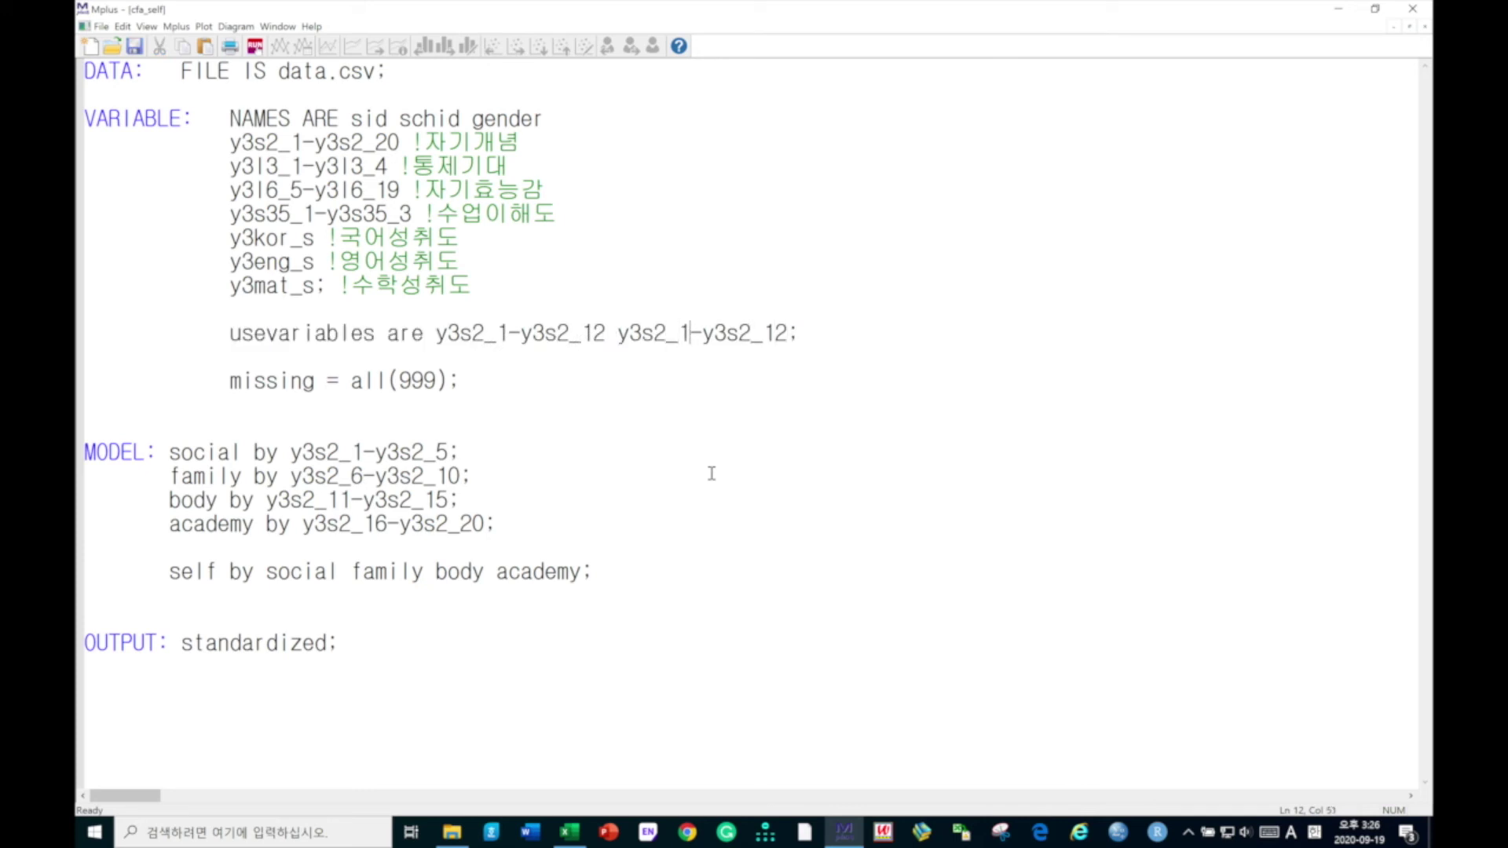
pyautogui.write('4')
pyautogui.press('Right')
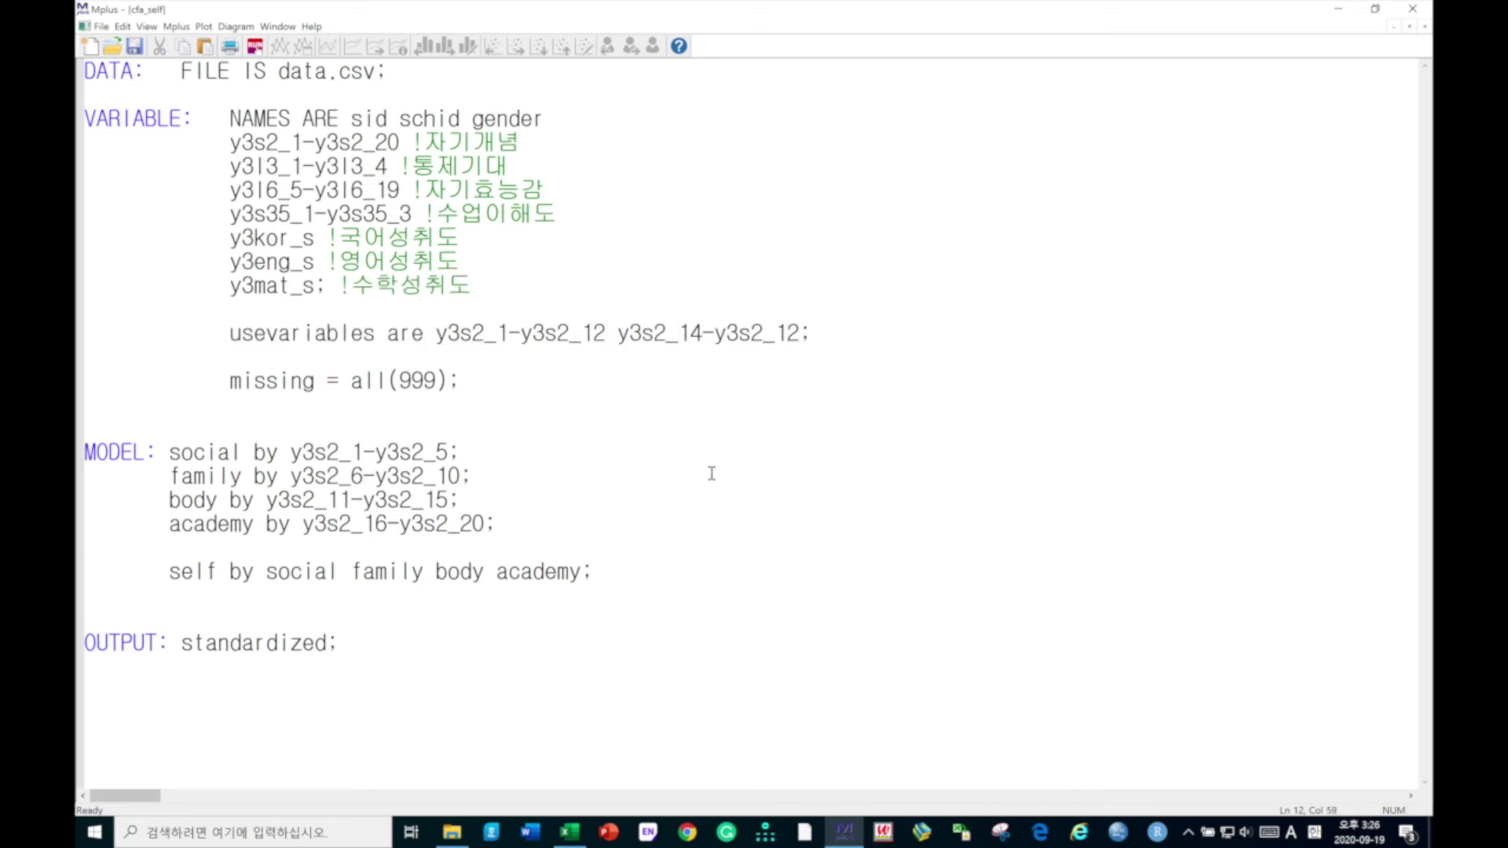
pyautogui.press('BackSpace')
pyautogui.write('0')
pyautogui.moveTo(441, 338); pyautogui.dragTo(606, 332)
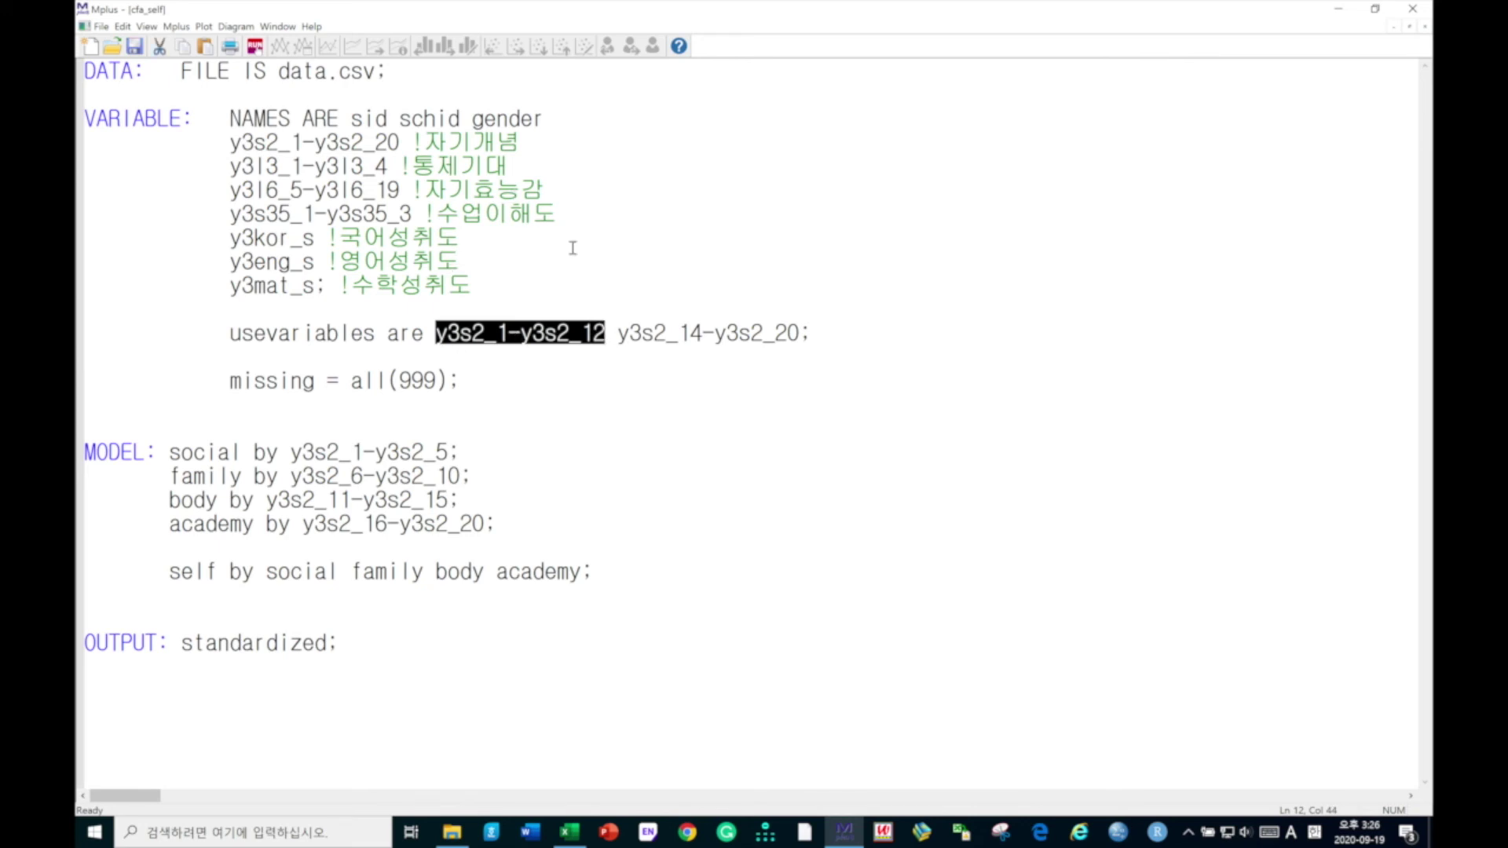
pyautogui.click(534, 333)
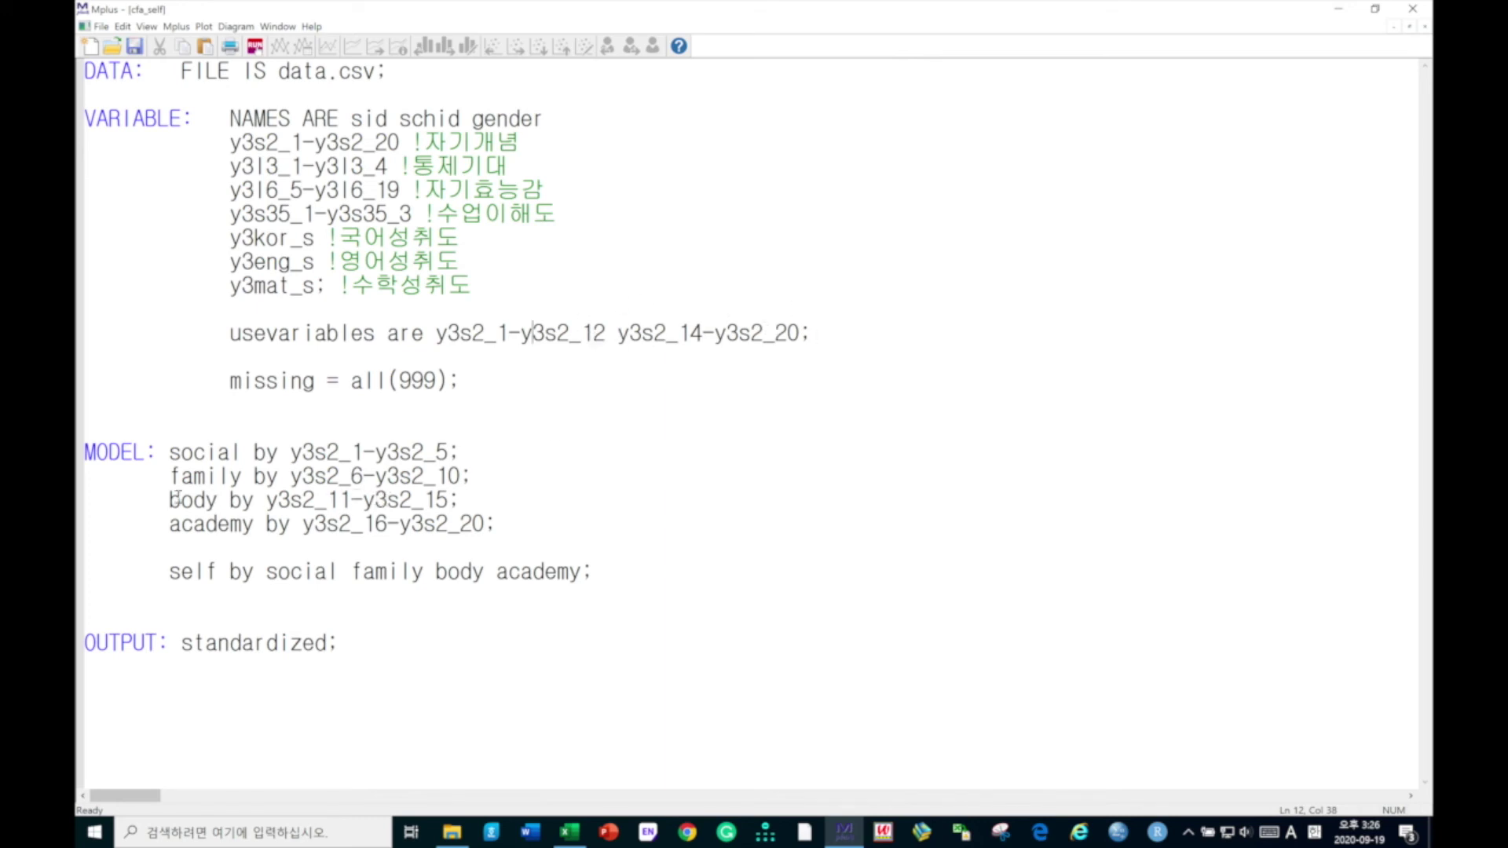
# Change the end of the body factor's item range to y3s2_12.
pyautogui.moveTo(168, 500); pyautogui.dragTo(459, 499)
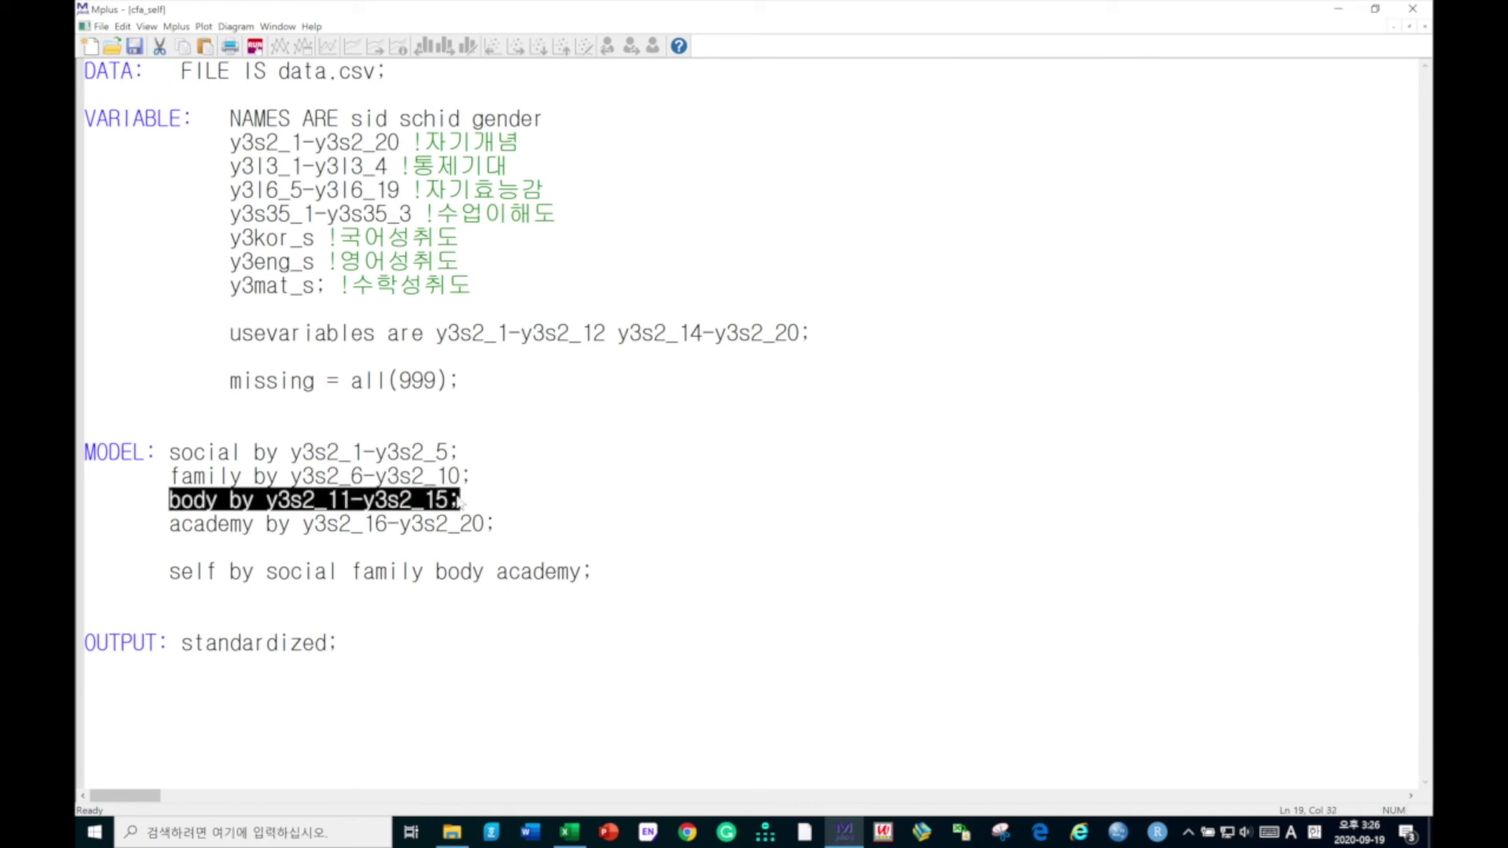
pyautogui.click(453, 499)
pyautogui.press('BackSpace')
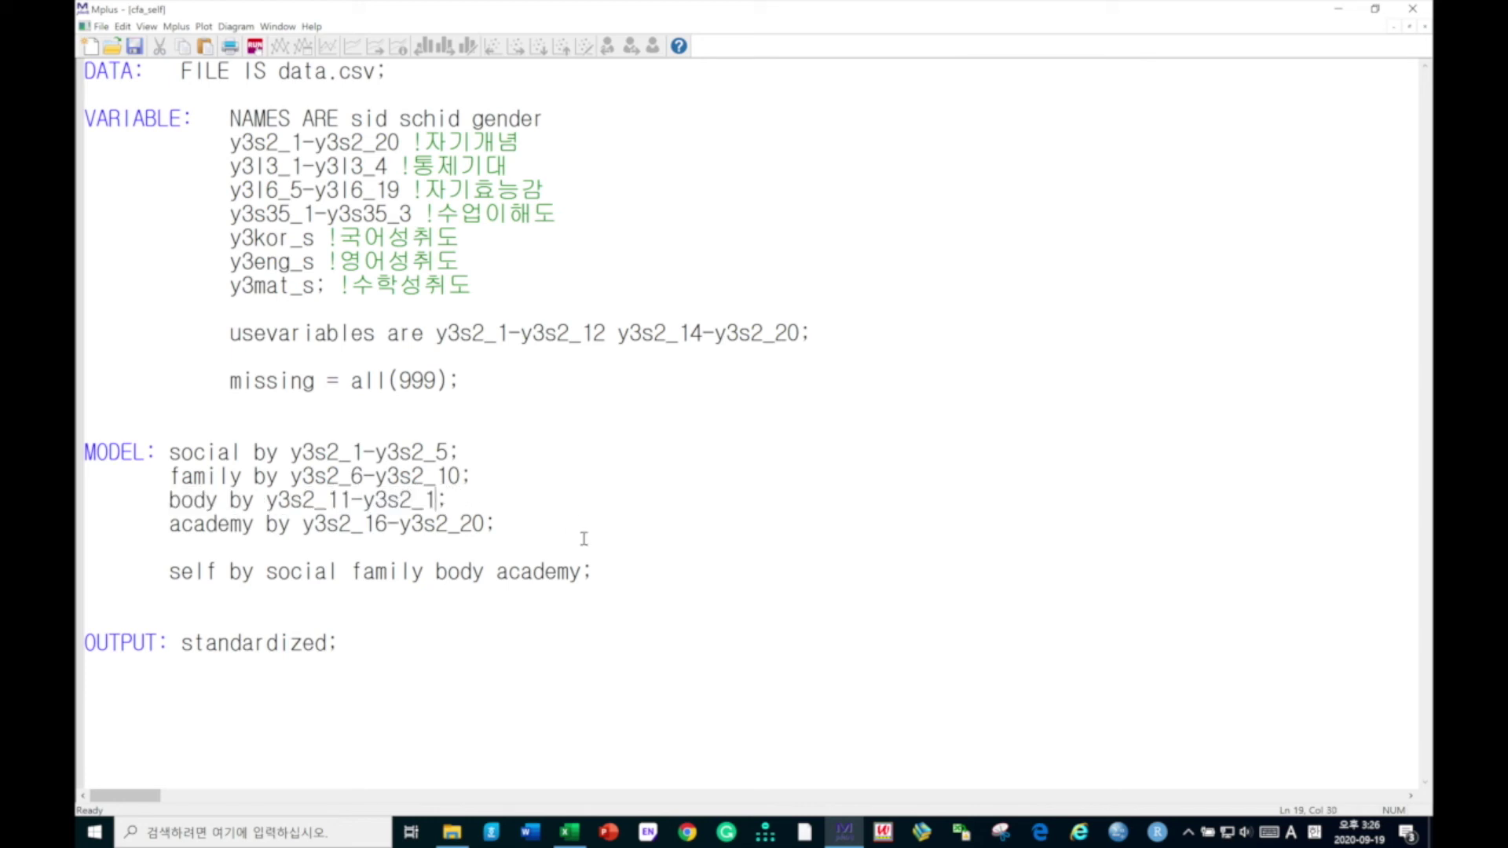
pyautogui.write('2')
# Add the item range y3s2_14-y3s2_15 to the body factor after y3s2_11-y3s2_12.
pyautogui.moveTo(265, 500); pyautogui.dragTo(449, 498)
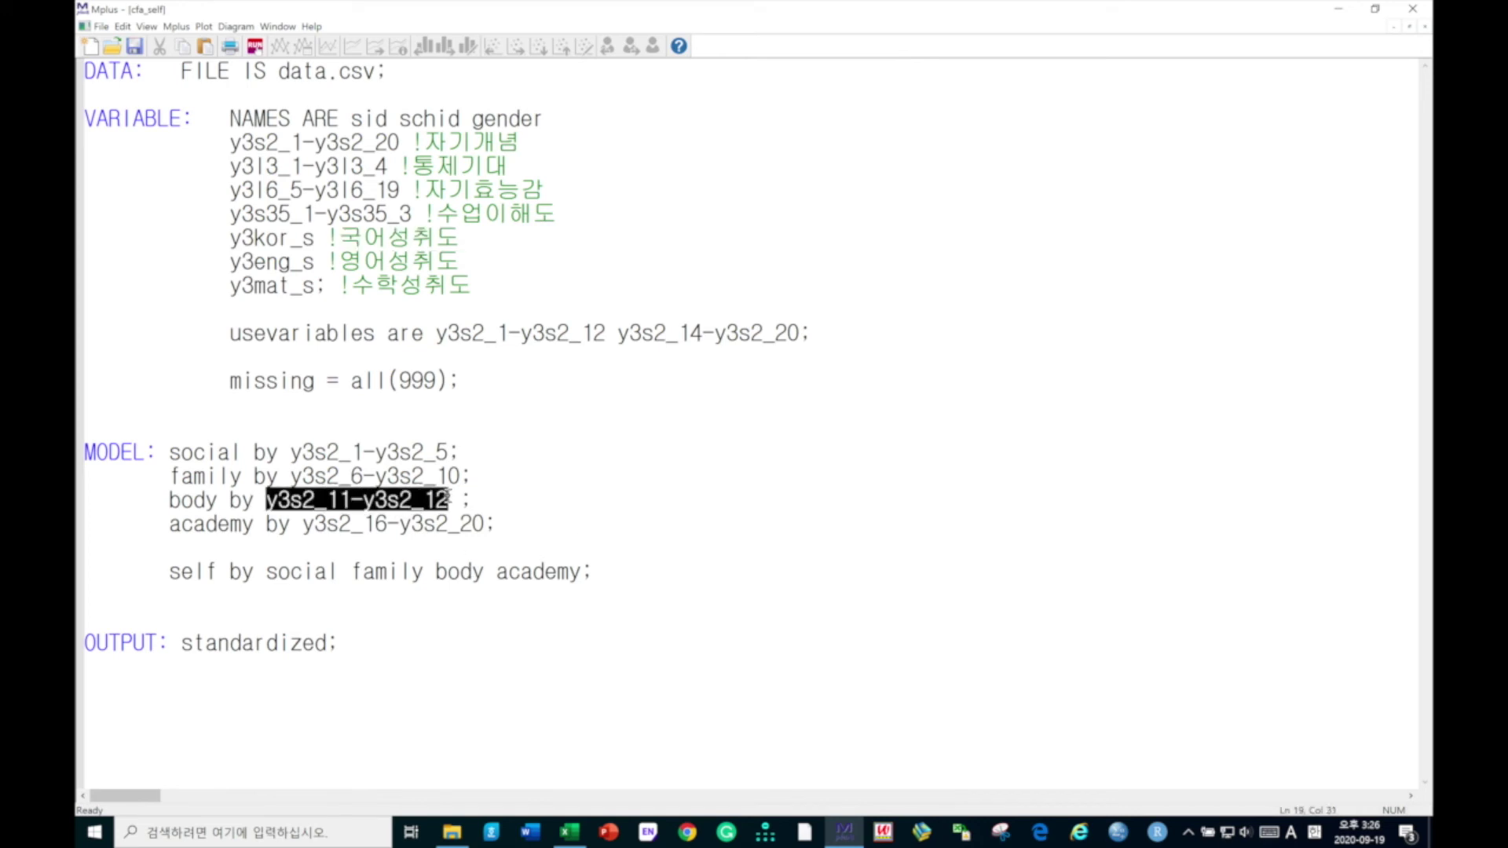
pyautogui.click(462, 500)
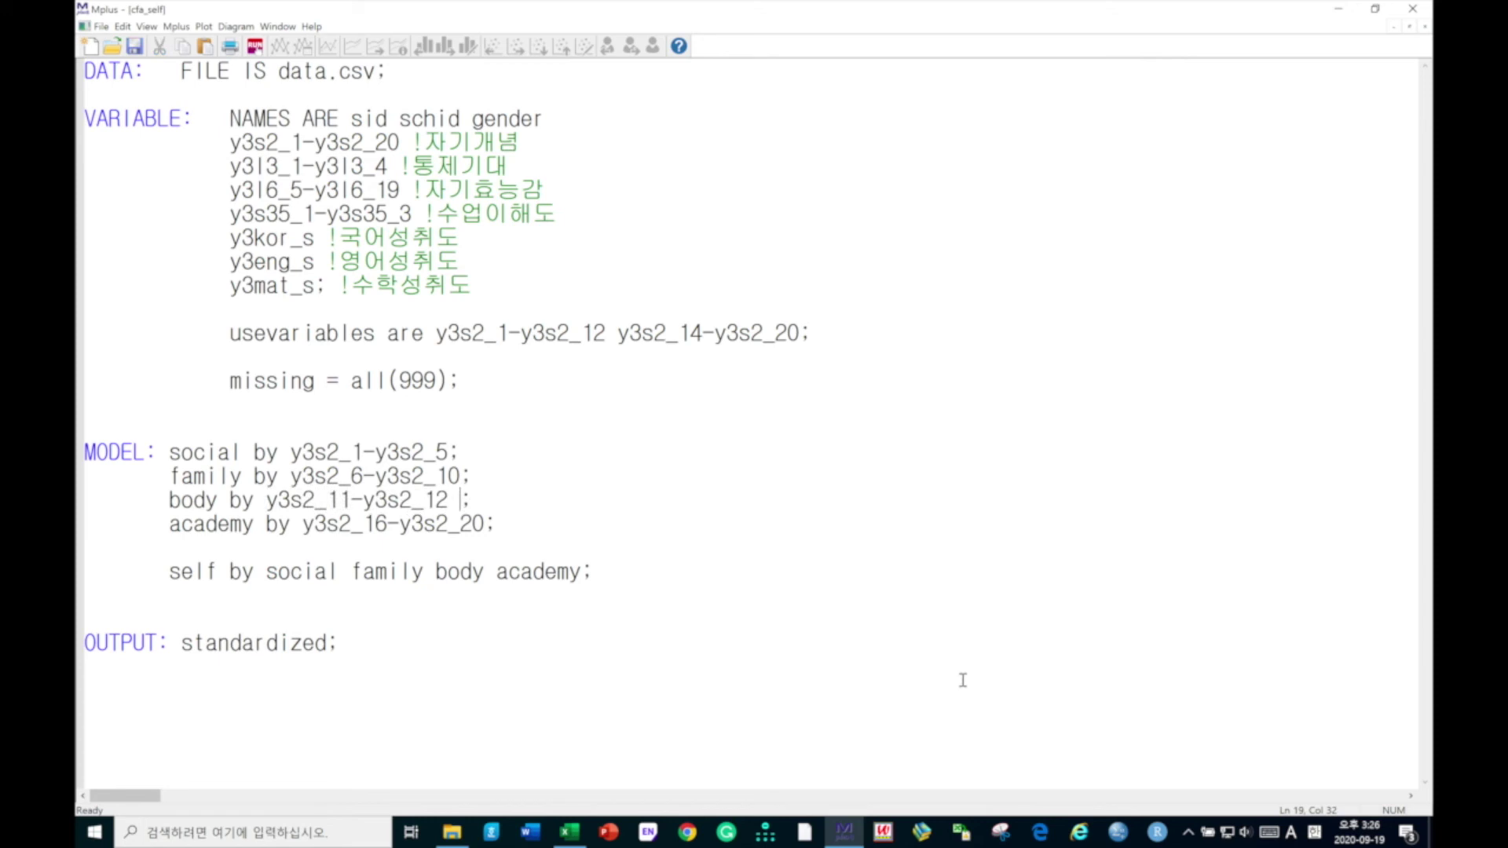
pyautogui.hotkey('ctrl', 'v')
pyautogui.press('BackSpace')
pyautogui.write('4')
pyautogui.press('Right')
pyautogui.press('Right')
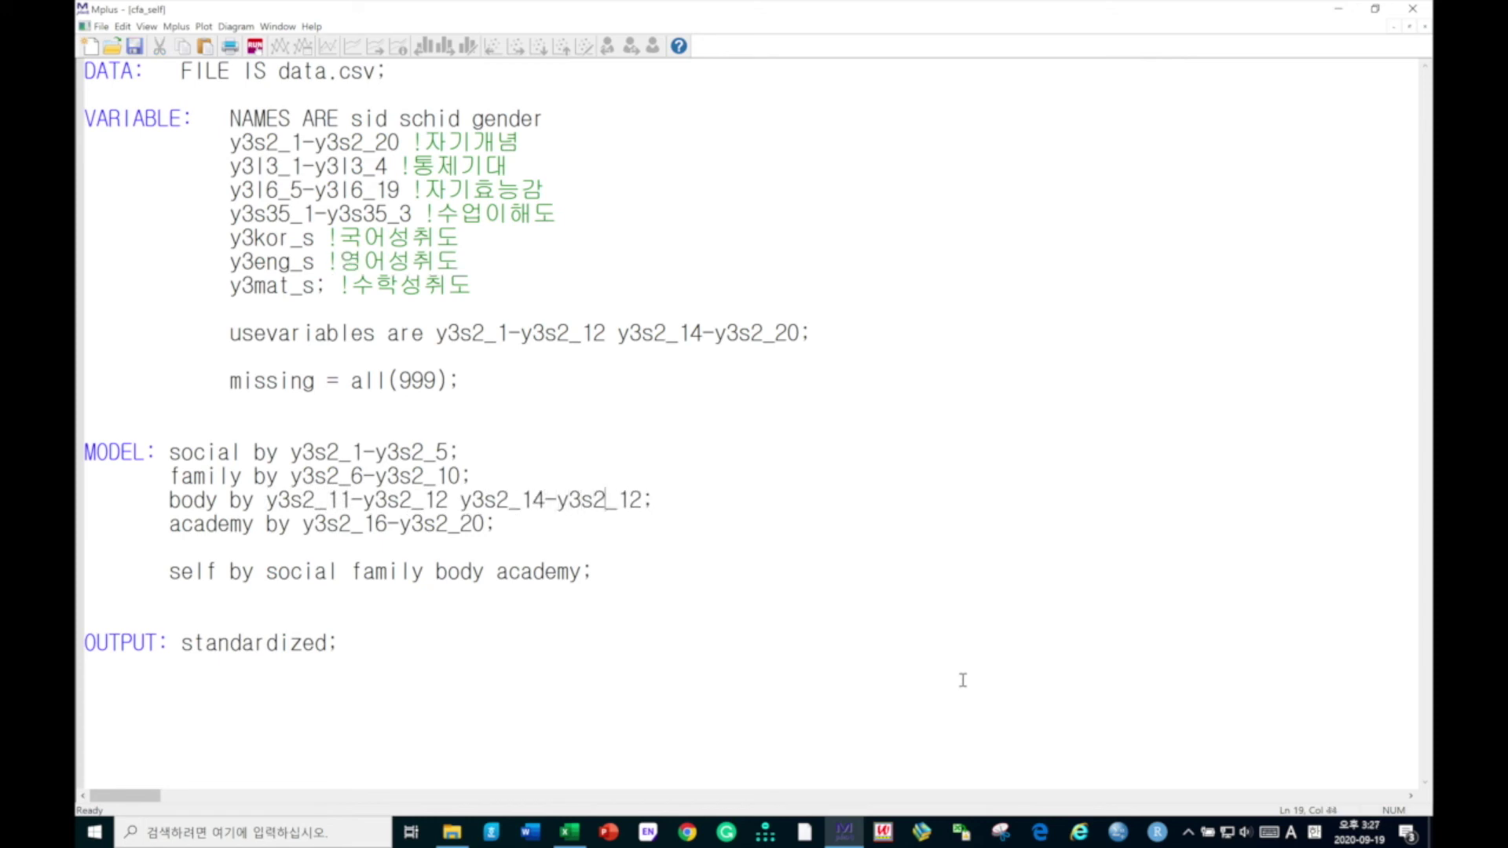
pyautogui.hotkey('shift', 'Right')
pyautogui.write('5')
# Run the cfa_self model without y3s2_13, saving the input changes, and bring its output to the front.
pyautogui.click(254, 47)
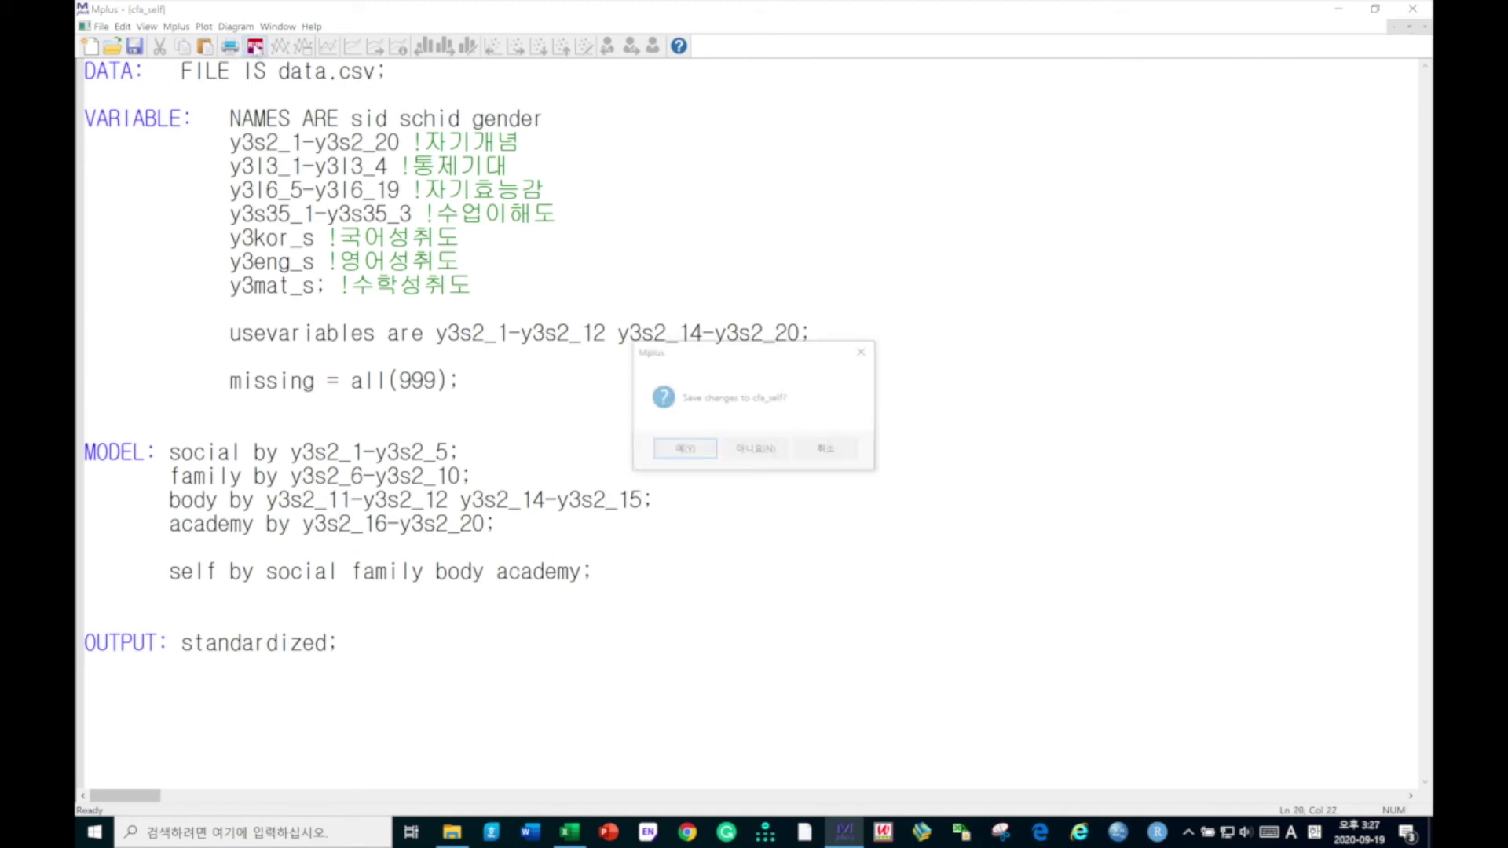
pyautogui.click(680, 450)
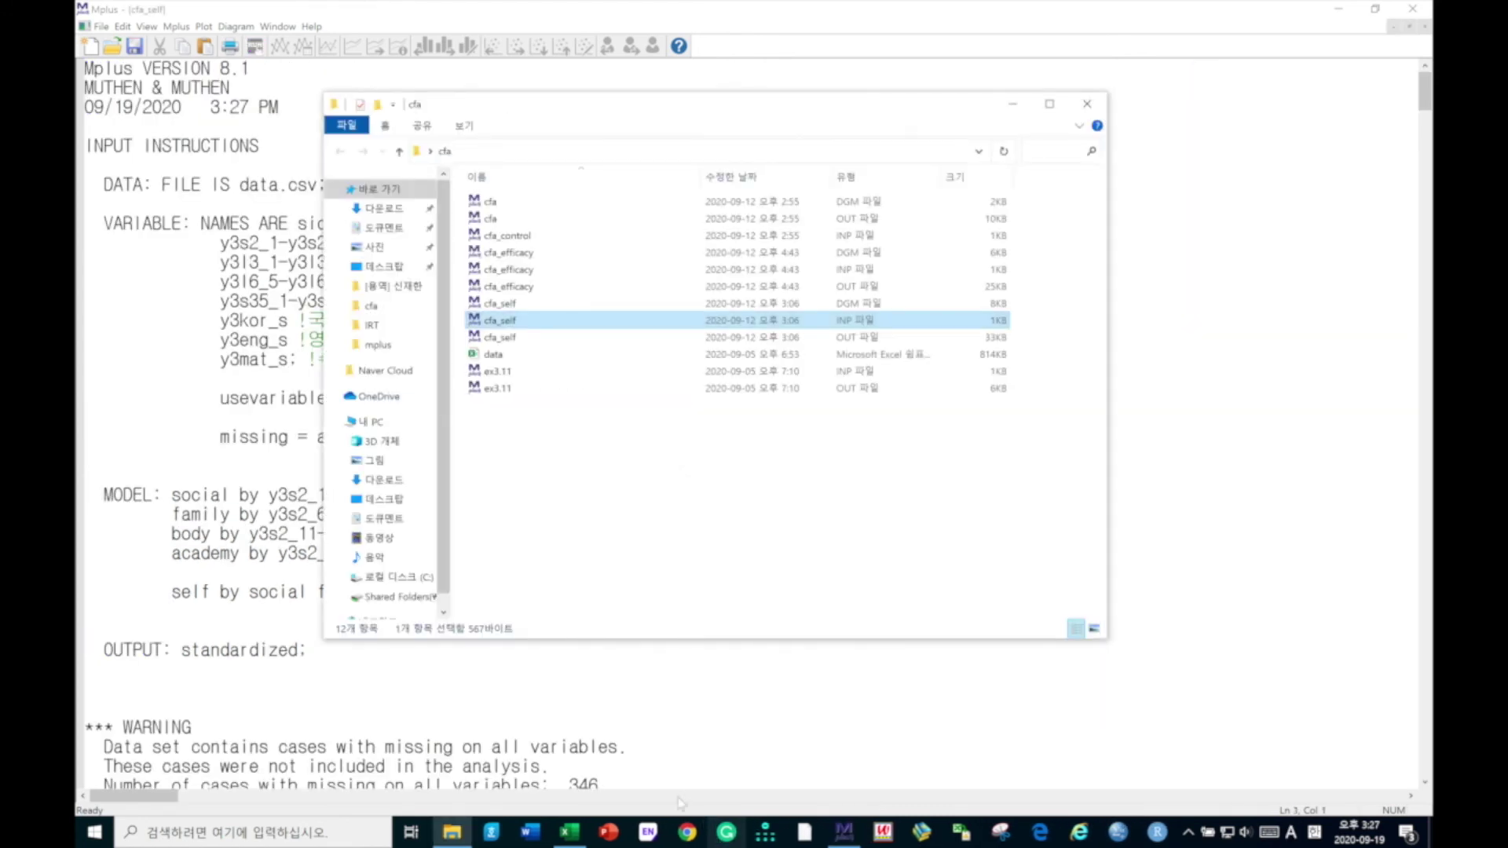
pyautogui.click(626, 698)
# Examine the RMSEA, CFI, TLI and SRMR values of the model without y3s2_13.
pyautogui.scroll(-20, 626, 698)
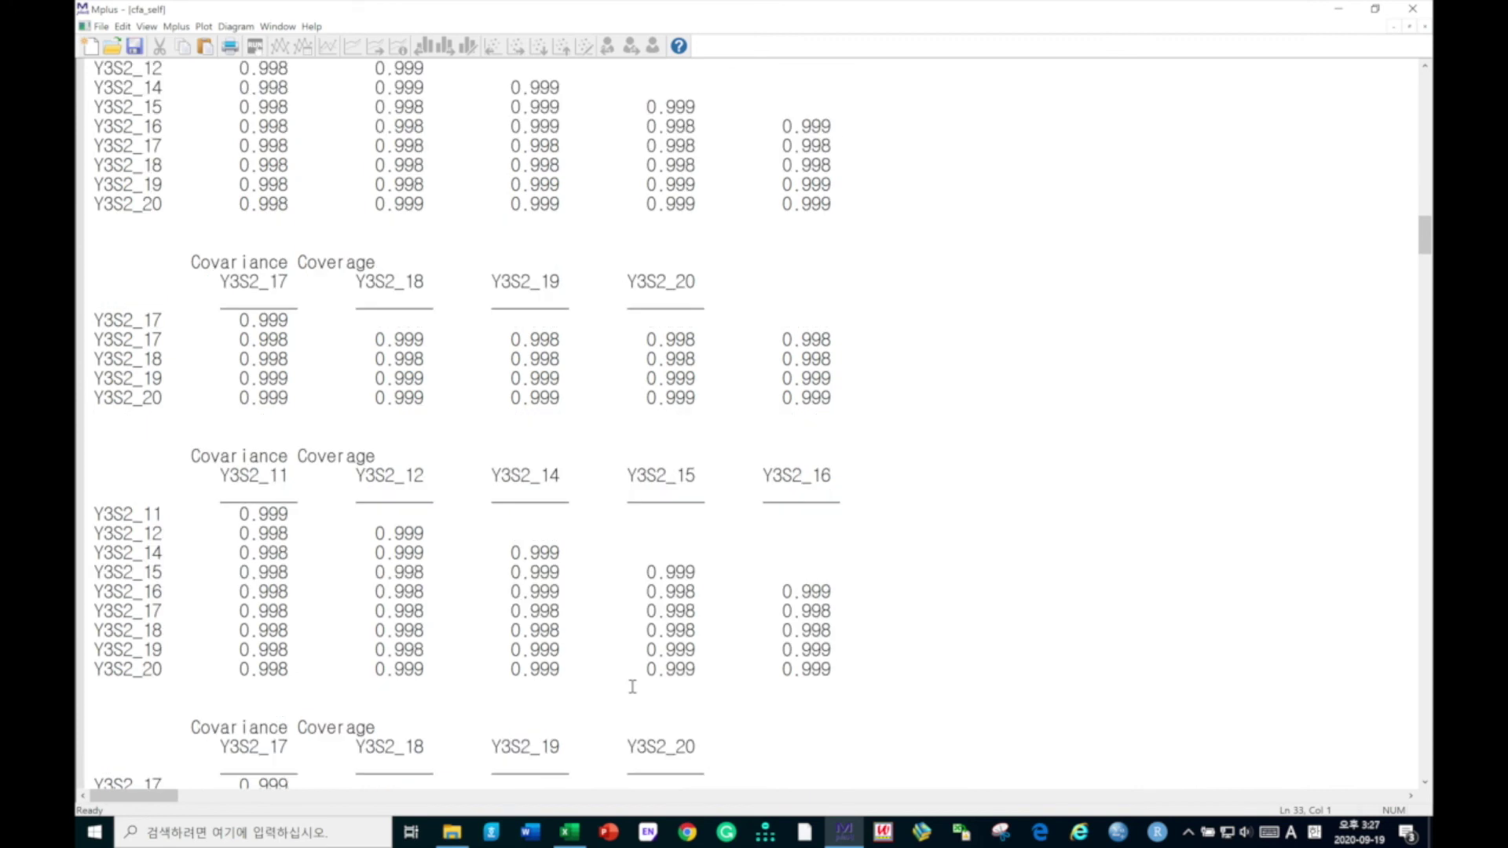
pyautogui.scroll(-15, 632, 685)
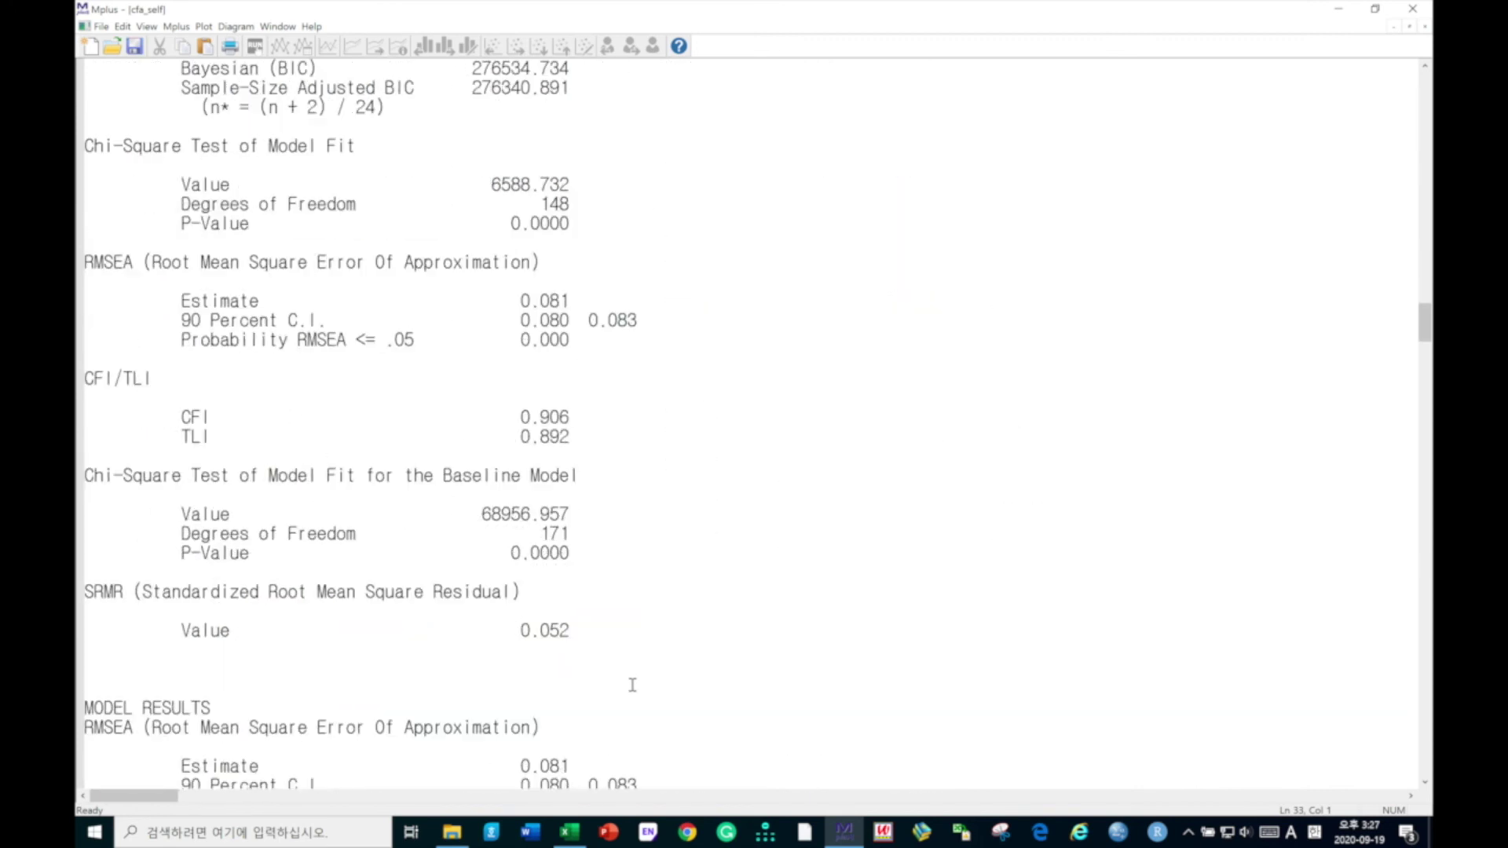
pyautogui.click(575, 298)
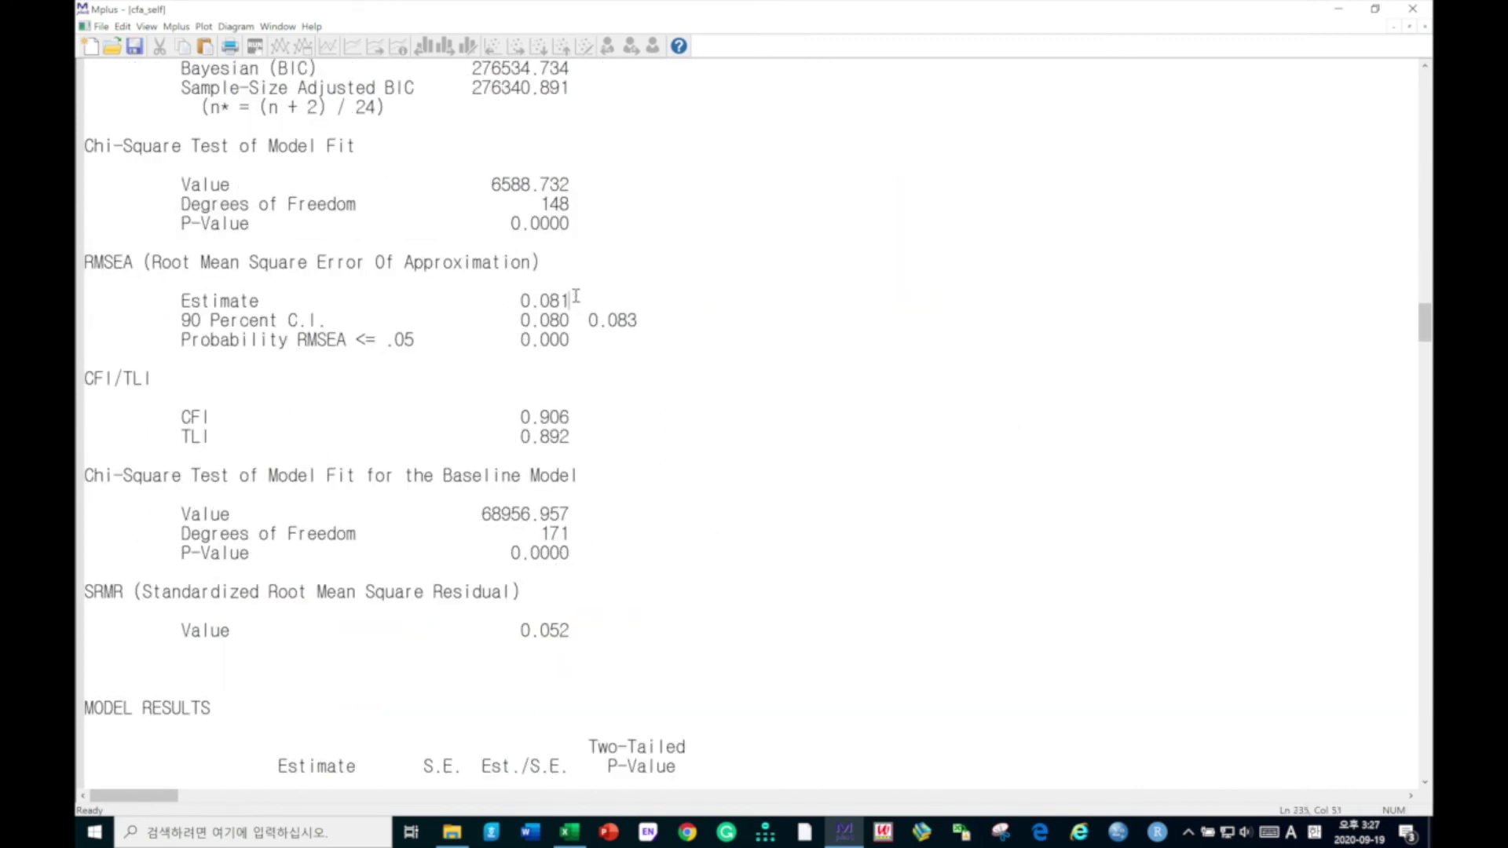
pyautogui.moveTo(575, 298); pyautogui.dragTo(84, 262)
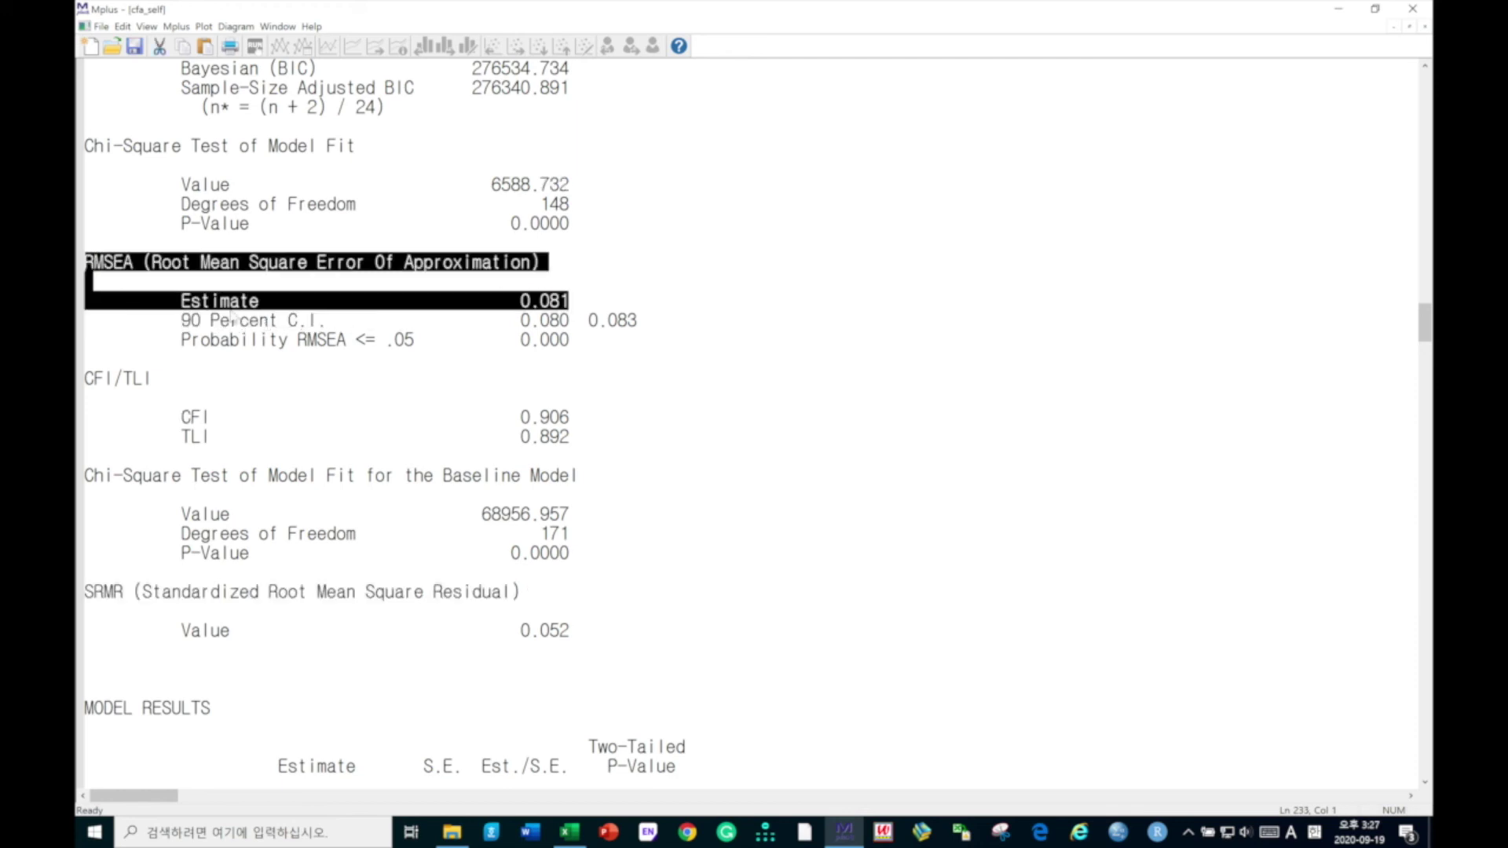
pyautogui.click(575, 437)
pyautogui.moveTo(575, 438); pyautogui.dragTo(98, 441)
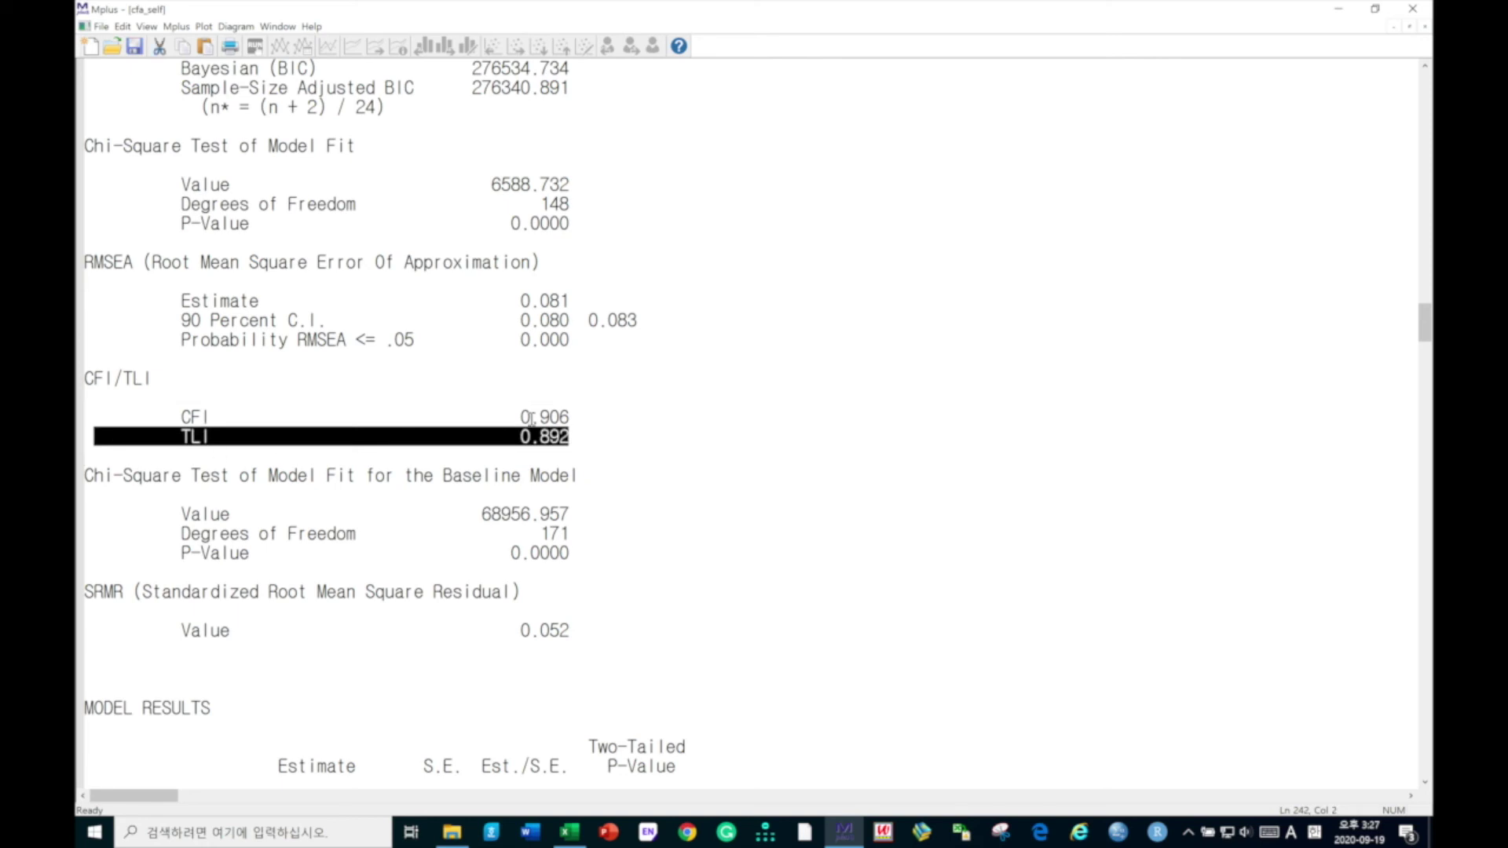
pyautogui.click(572, 438)
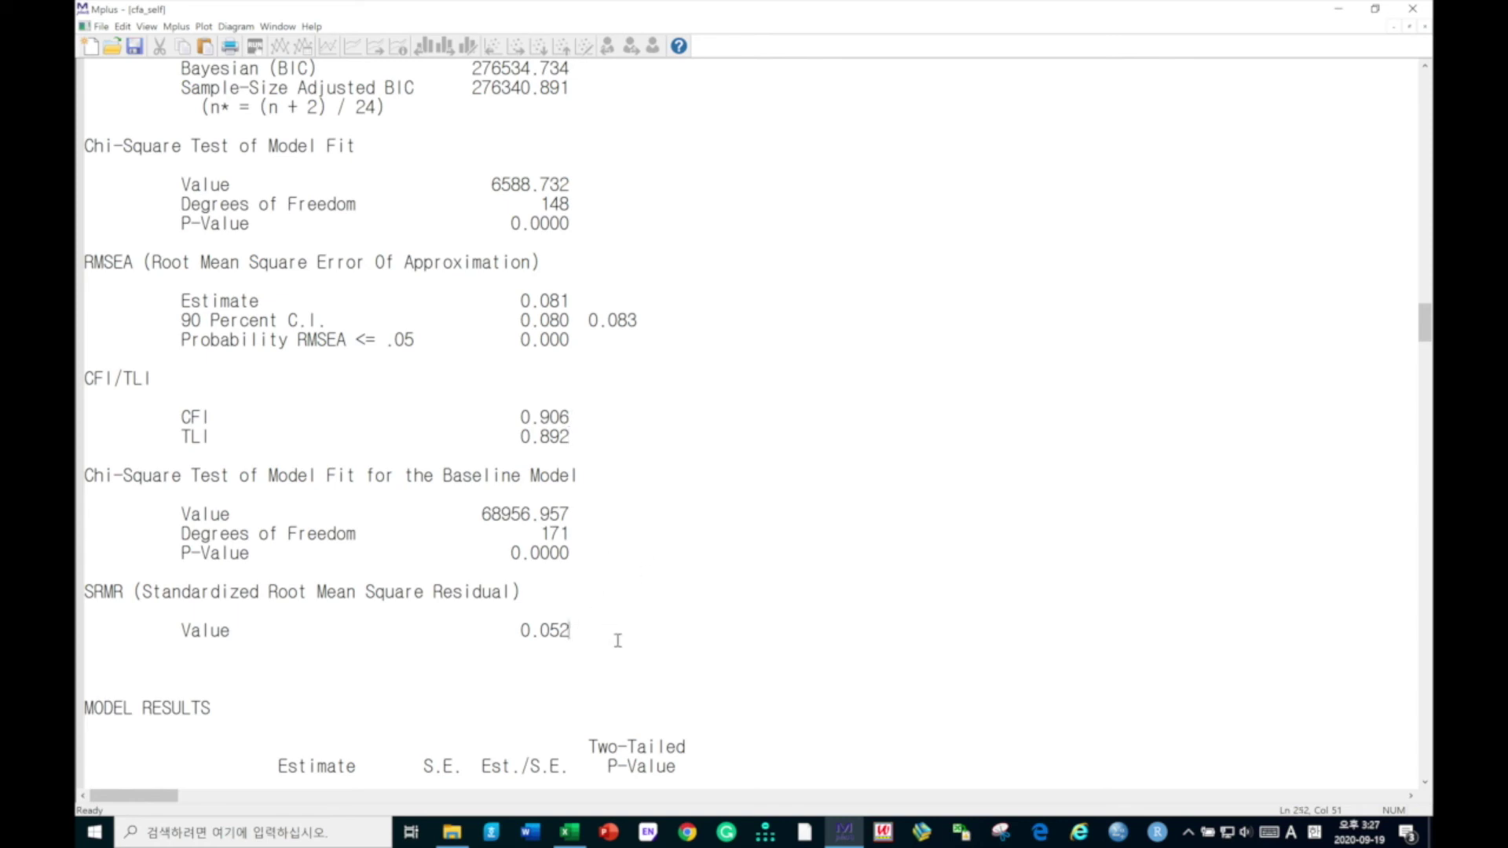
pyautogui.scroll(15, 626, 513)
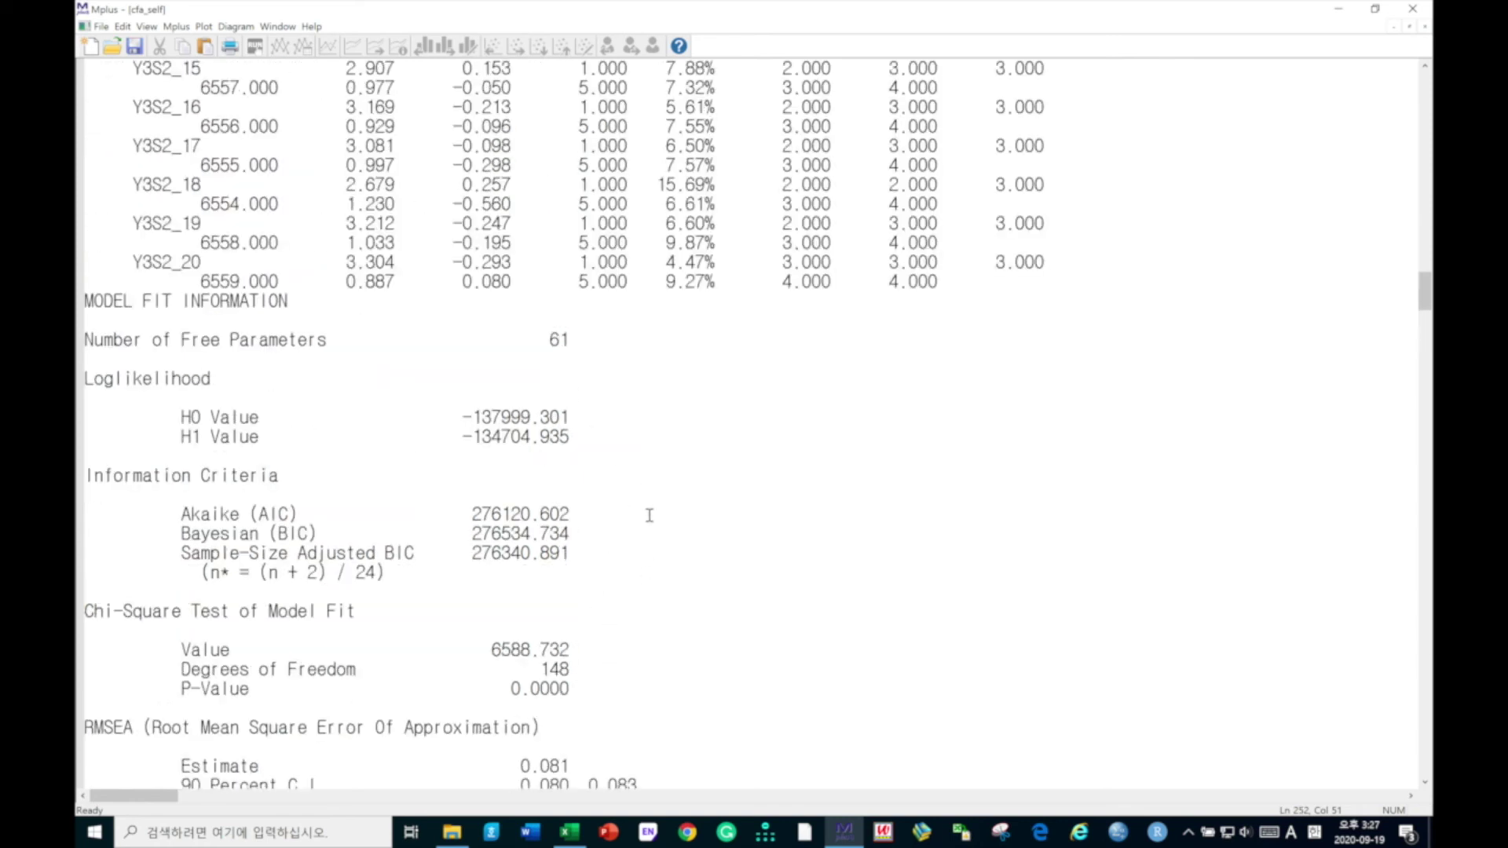
# Check the STDYX loadings for remaining weak items, looking at Y3S2_5, Y3S2_12 and Y3S2_18.
pyautogui.scroll(-10, 650, 515)
pyautogui.scroll(-20, 650, 515)
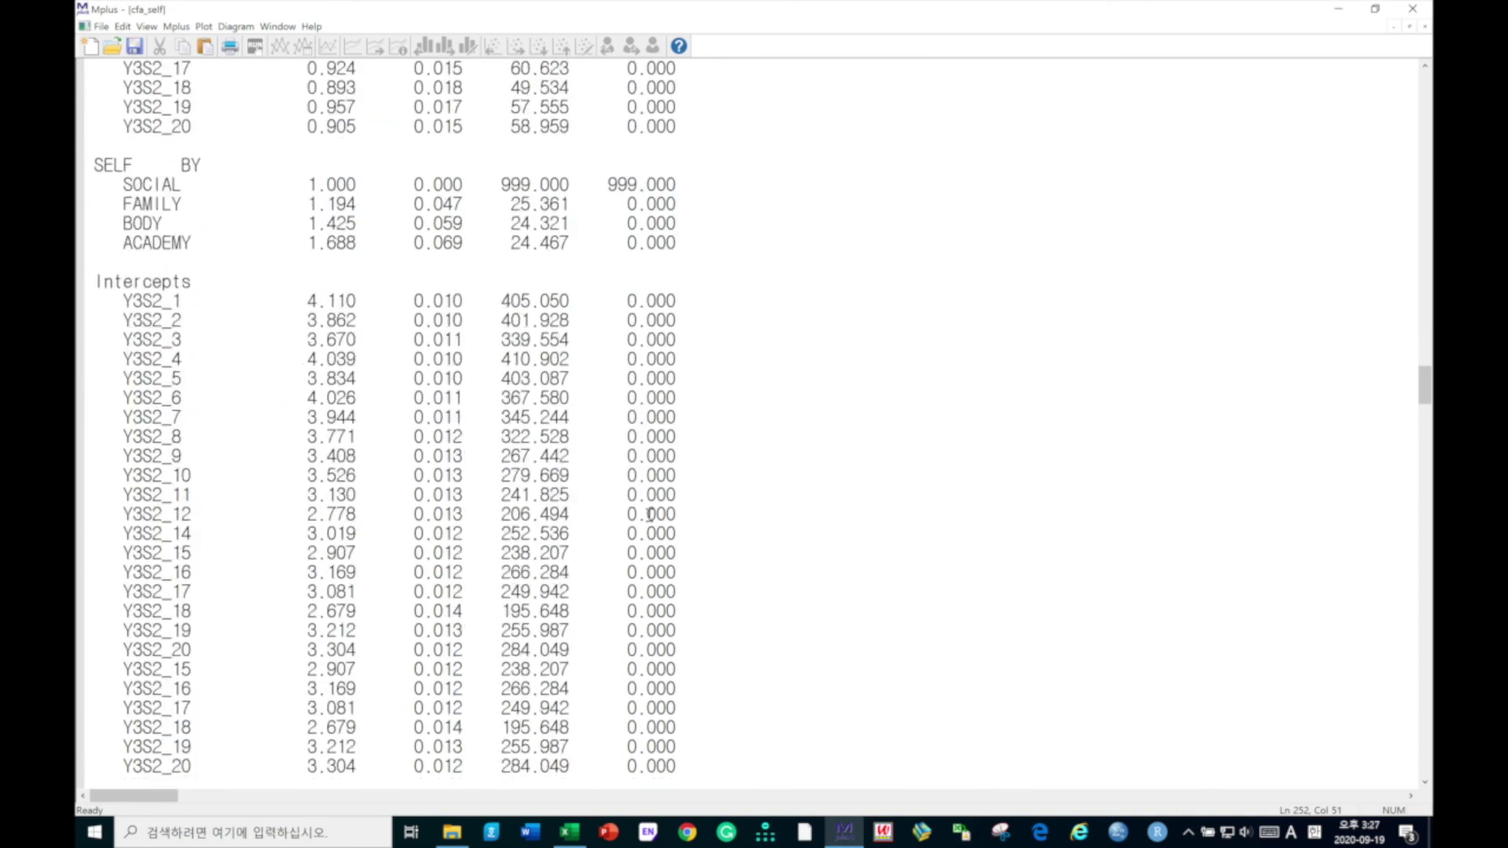
pyautogui.scroll(-8, 649, 515)
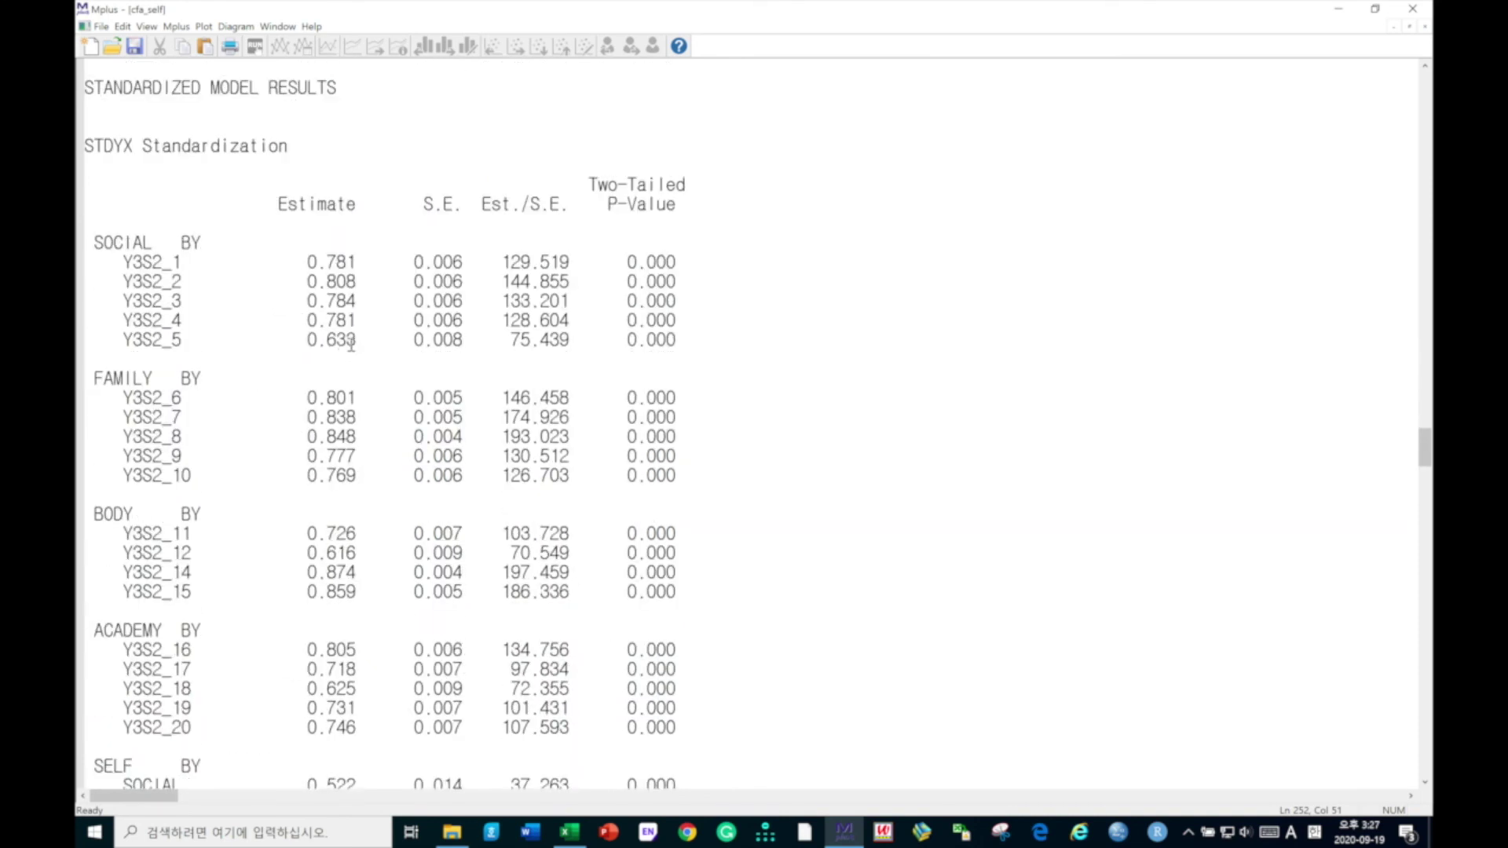
pyautogui.moveTo(355, 340); pyautogui.dragTo(83, 340)
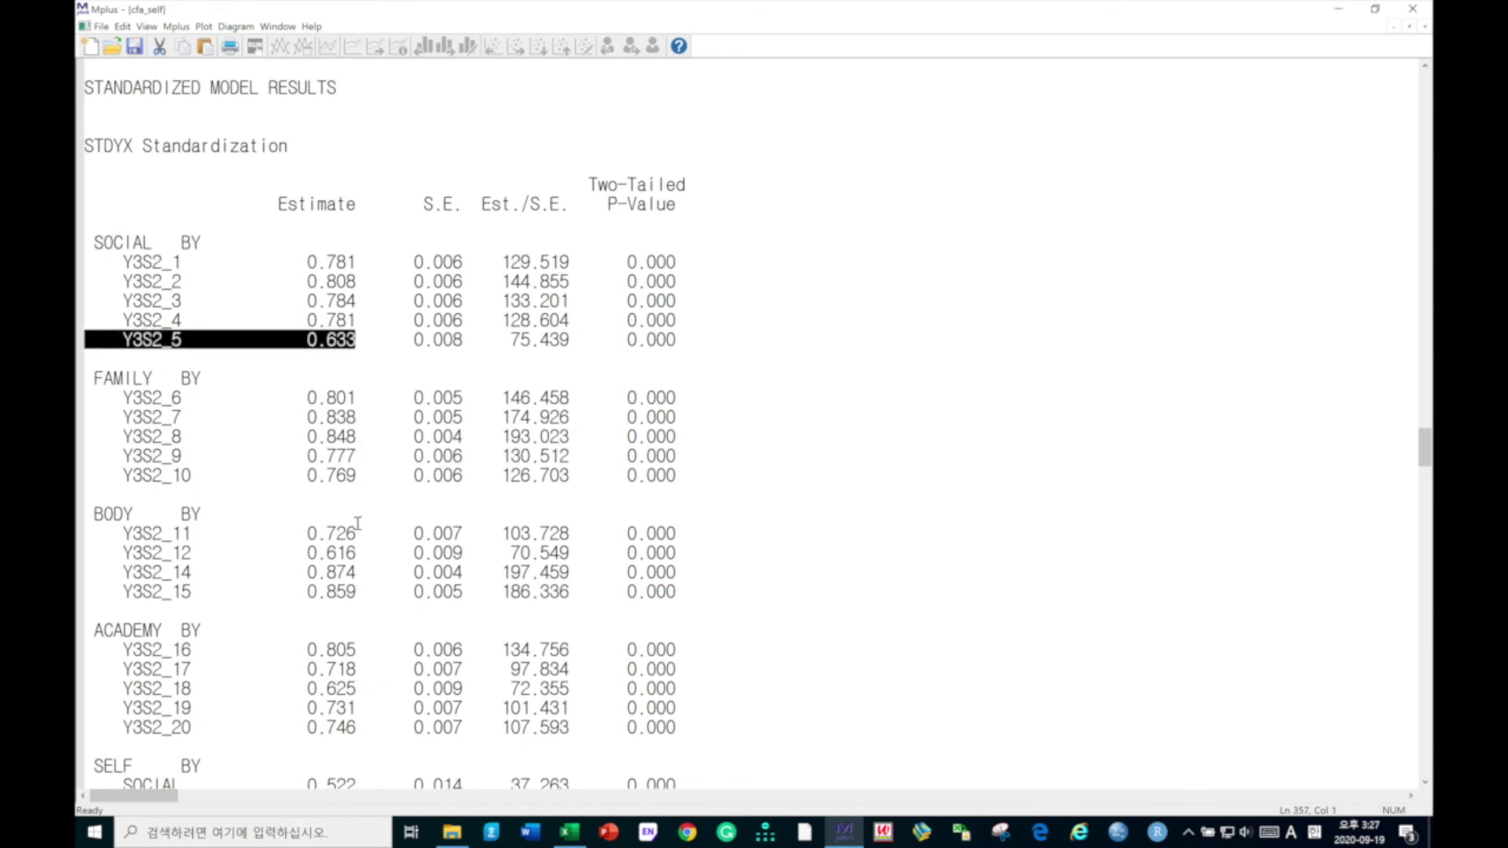
pyautogui.moveTo(355, 556); pyautogui.dragTo(80, 556)
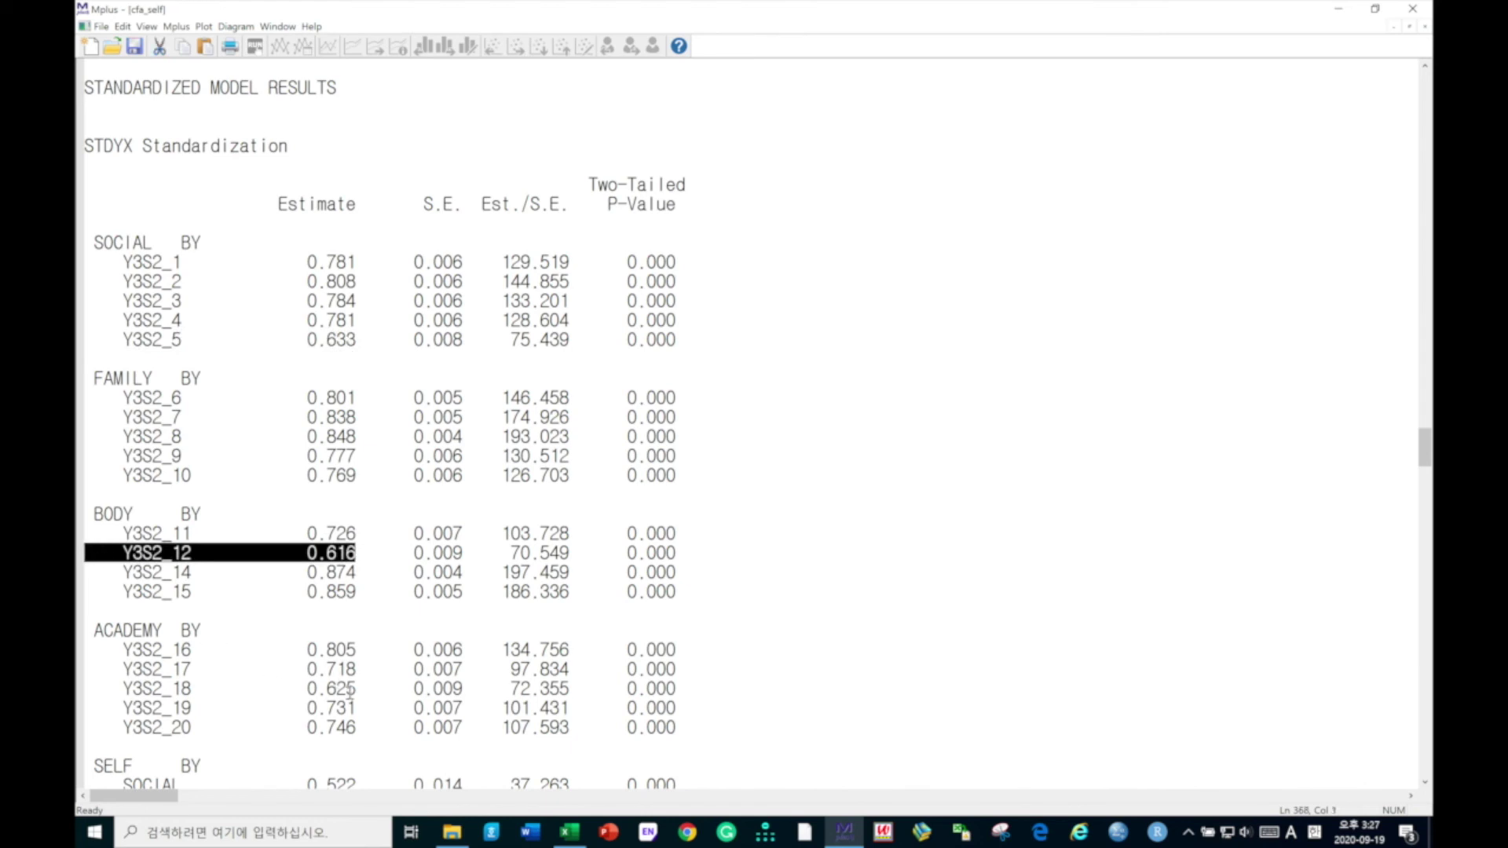
pyautogui.moveTo(355, 691); pyautogui.dragTo(82, 691)
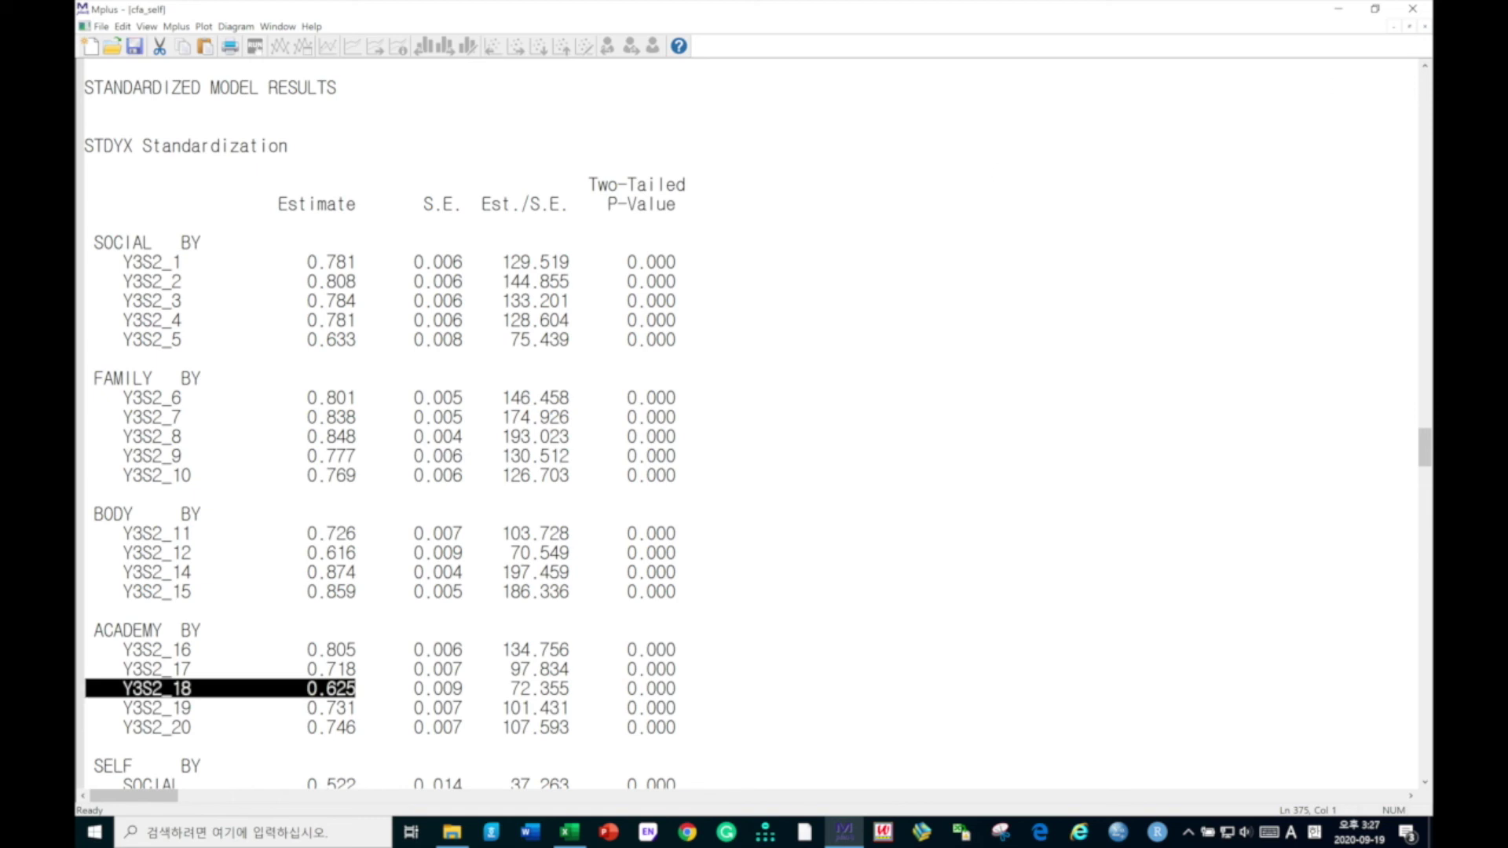
# Return to the cfa_self input and shorten the first usevariables range to y3s2_1-y3s2_11.
pyautogui.click(1425, 27)
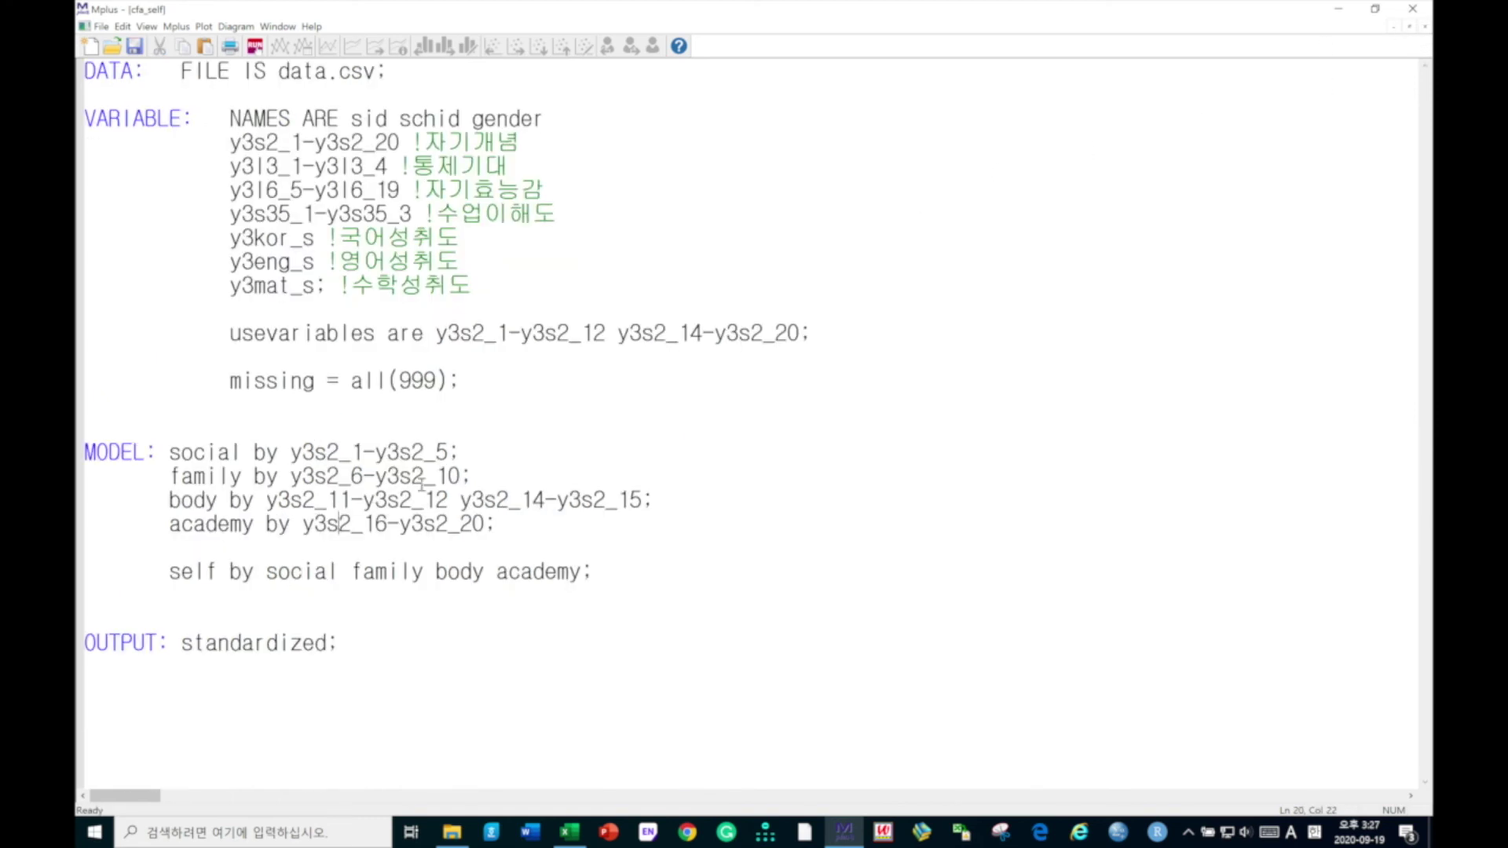
pyautogui.click(561, 332)
pyautogui.press('BackSpace')
pyautogui.write('1')
# Remove y3s2_12 from the body factor, leaving y3s2_11 and y3s2_14-y3s2_15 as its items.
pyautogui.click(351, 500)
pyautogui.hotkey('shift', 'Right')
pyautogui.hotkey('shift', 'Right')
pyautogui.hotkey('shift', 'Right')
pyautogui.hotkey('shift', 'Right')
pyautogui.hotkey('shift', 'Right')
pyautogui.hotkey('shift', 'Right')
pyautogui.hotkey('shift', 'Right')
pyautogui.hotkey('shift', 'Right')
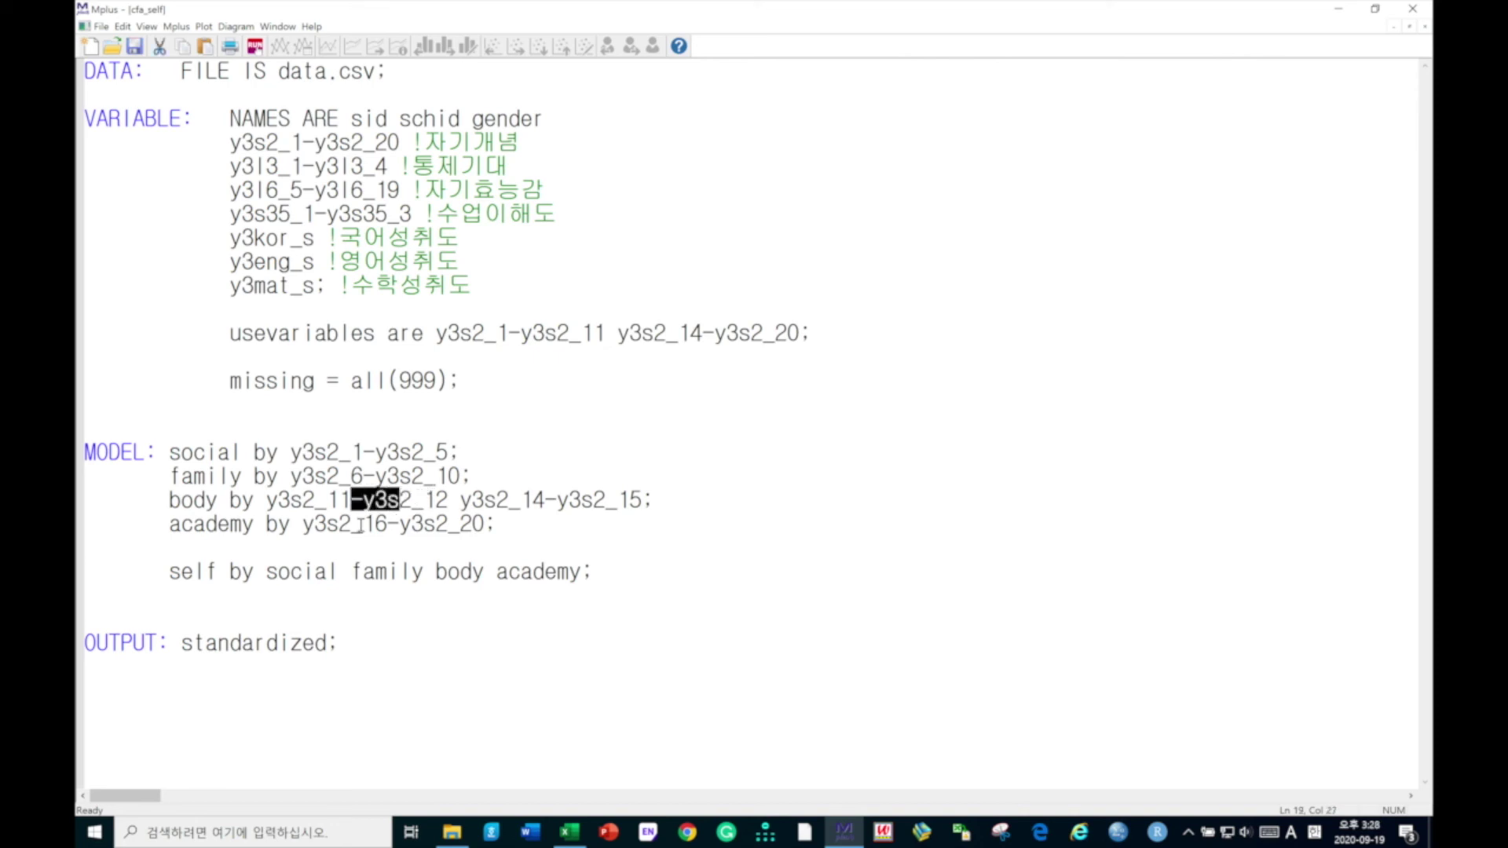
pyautogui.press('Delete')
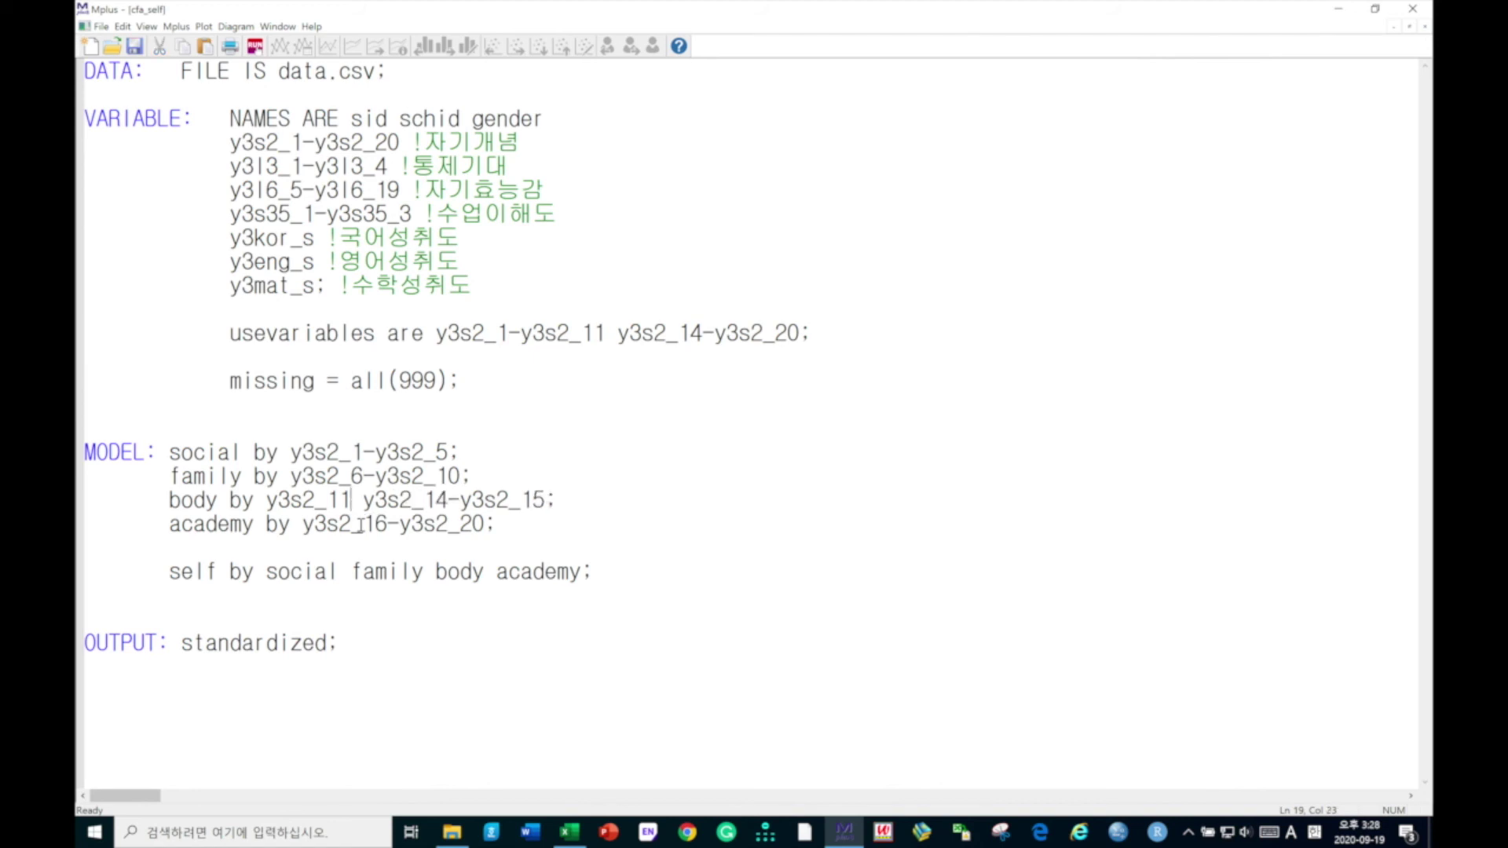
# Save the input changes and run the cfa_self model without y3s2_12 and y3s2_13.
pyautogui.click(255, 47)
pyautogui.click(678, 449)
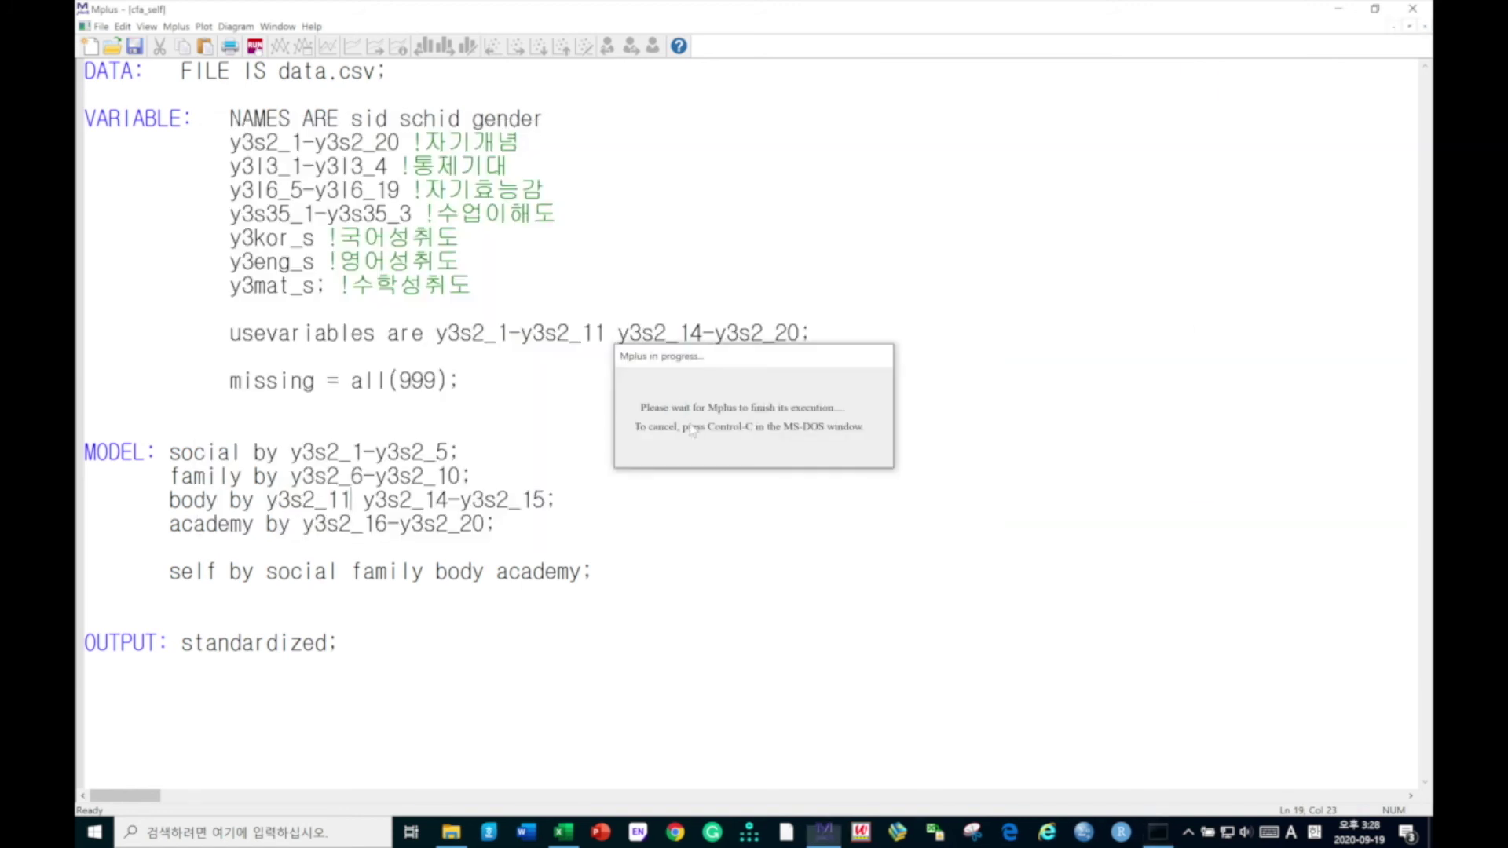
# Examine the RMSEA, CFI/TLI and SRMR fit values of the model without y3s2_12 and y3s2_13.
pyautogui.scroll(-20, 804, 434)
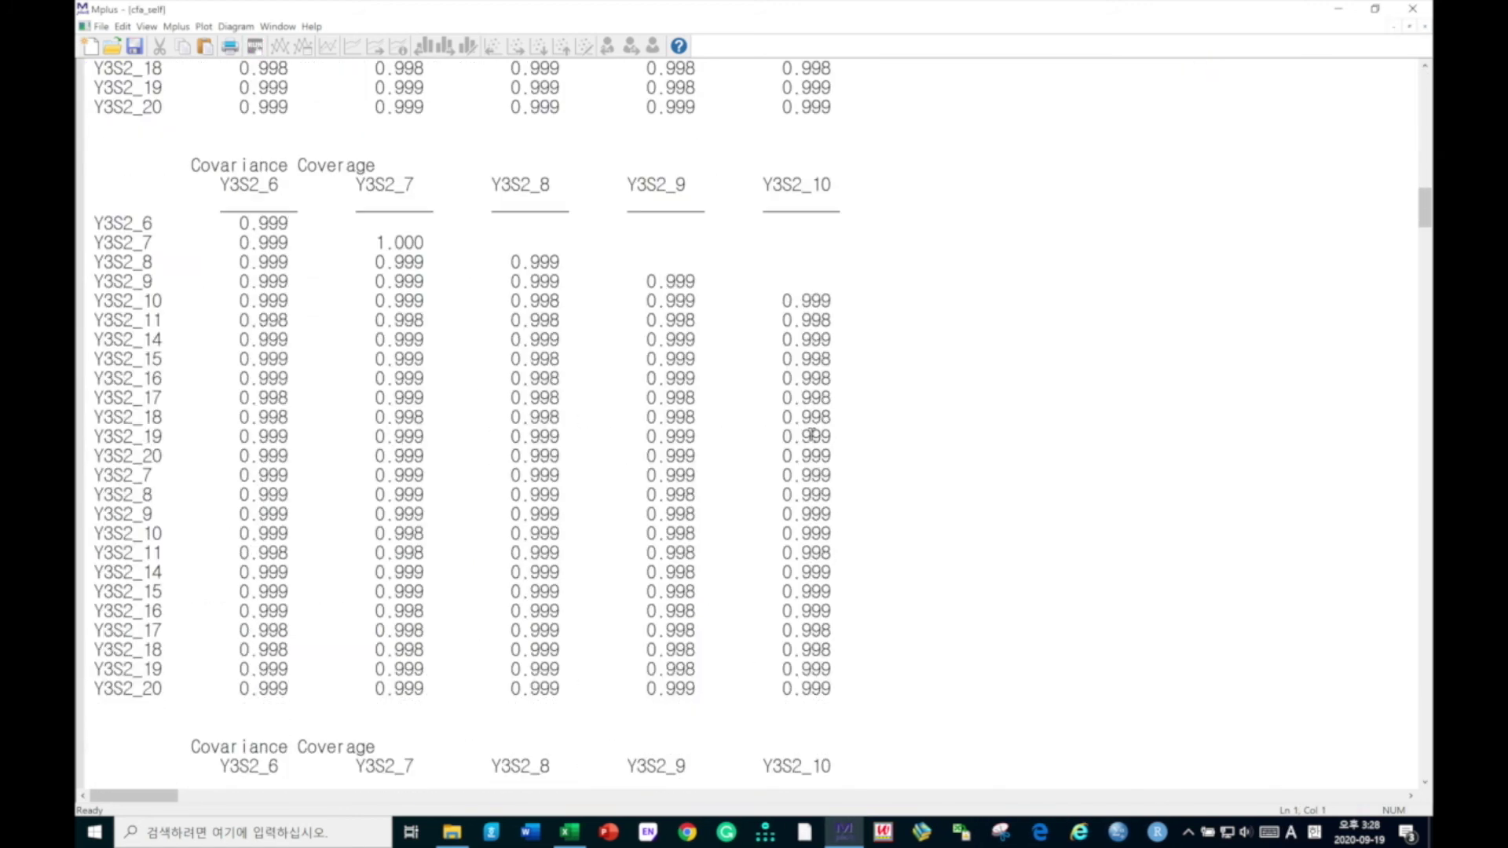
pyautogui.scroll(-12, 812, 435)
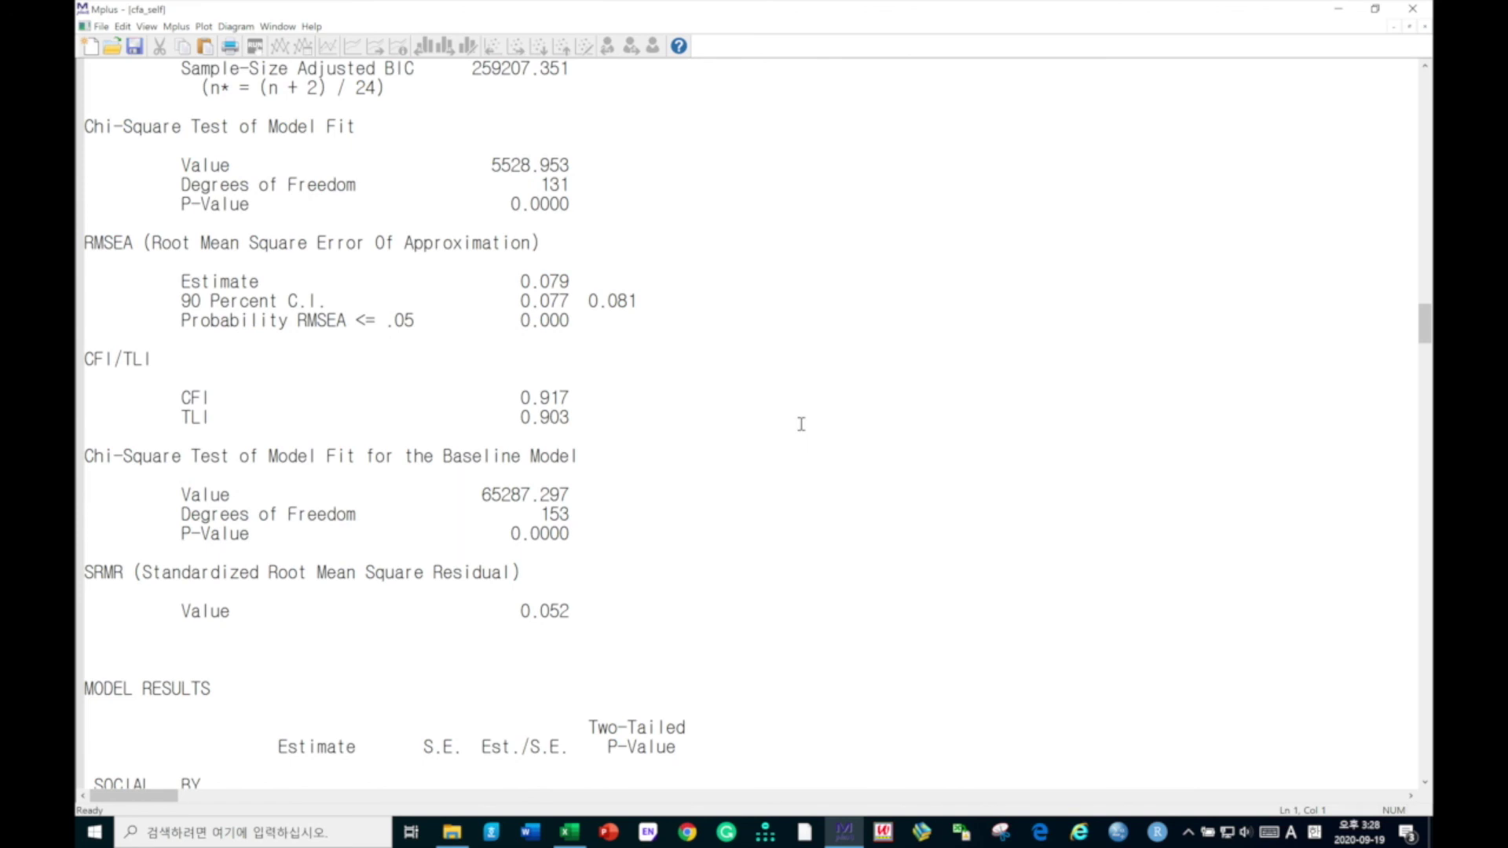
pyautogui.moveTo(579, 282); pyautogui.dragTo(81, 242)
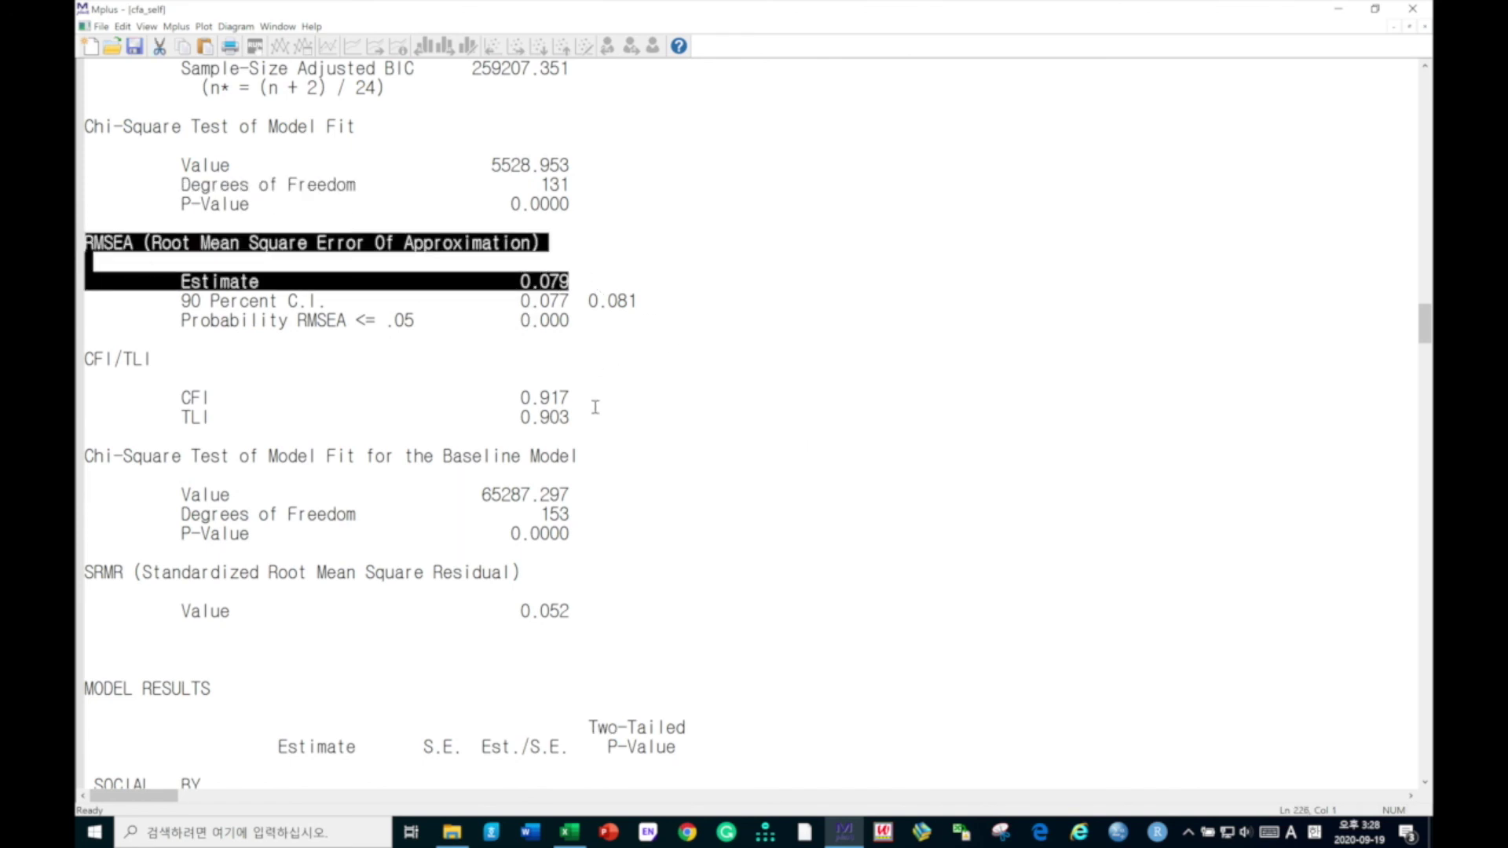
pyautogui.moveTo(585, 411); pyautogui.dragTo(82, 355)
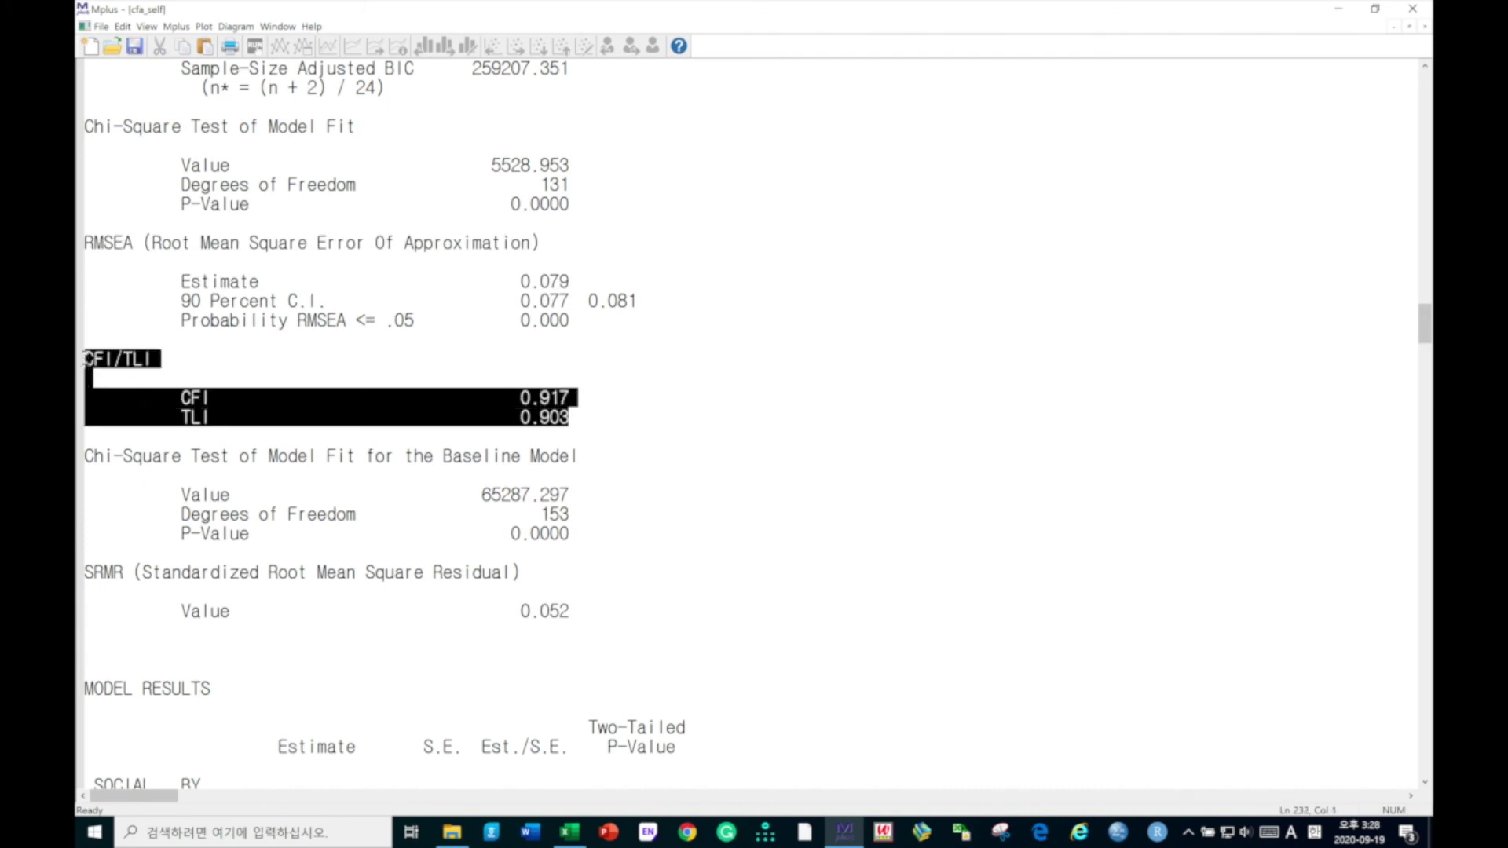
pyautogui.moveTo(582, 616); pyautogui.dragTo(80, 573)
pyautogui.click(558, 610)
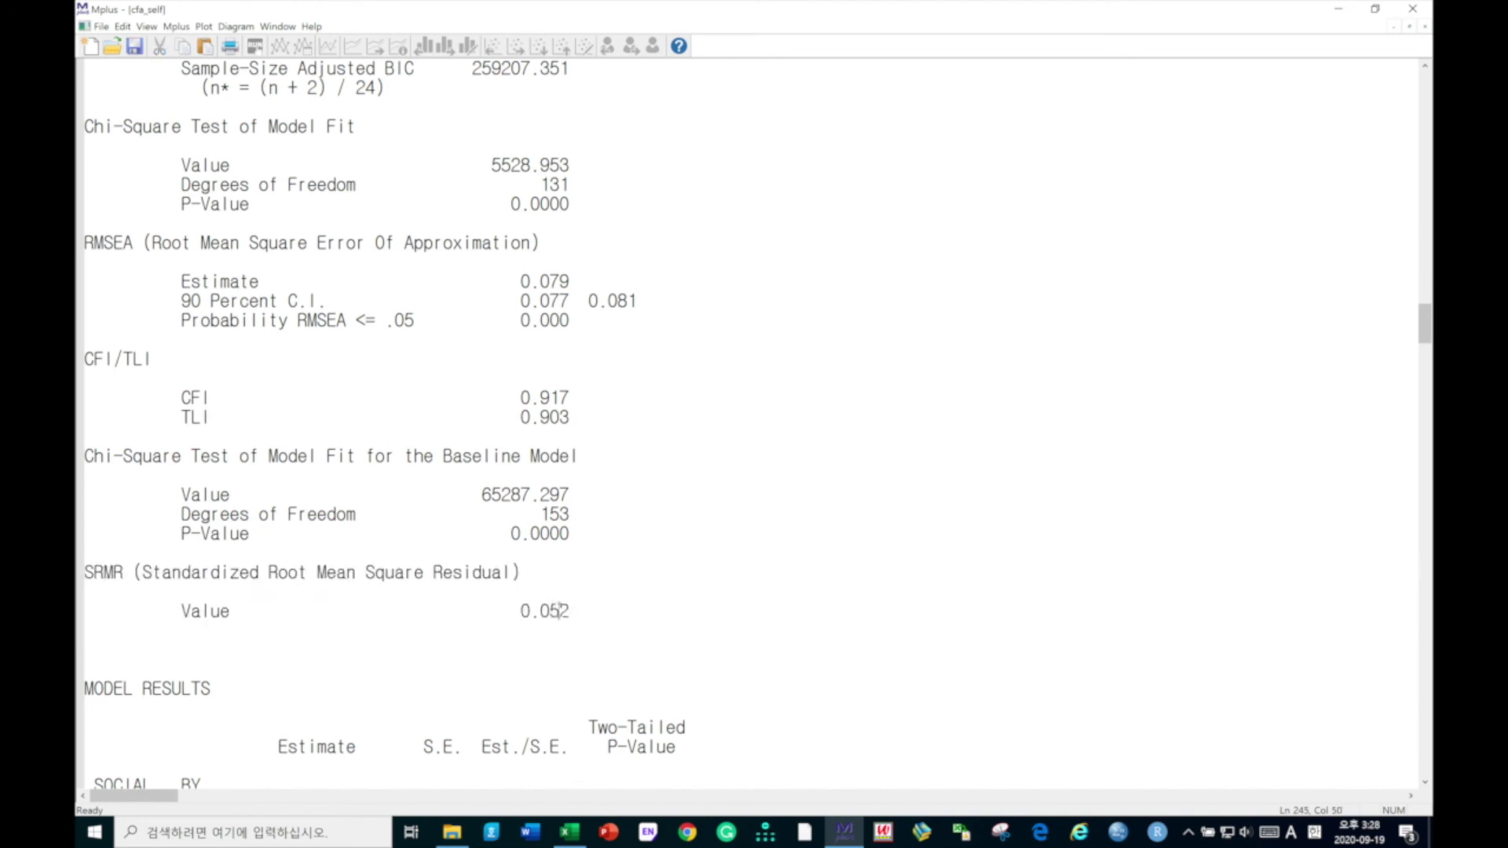
pyautogui.click(569, 611)
# Close the output and run the cfa_self analysis again from its input file.
pyautogui.click(1424, 26)
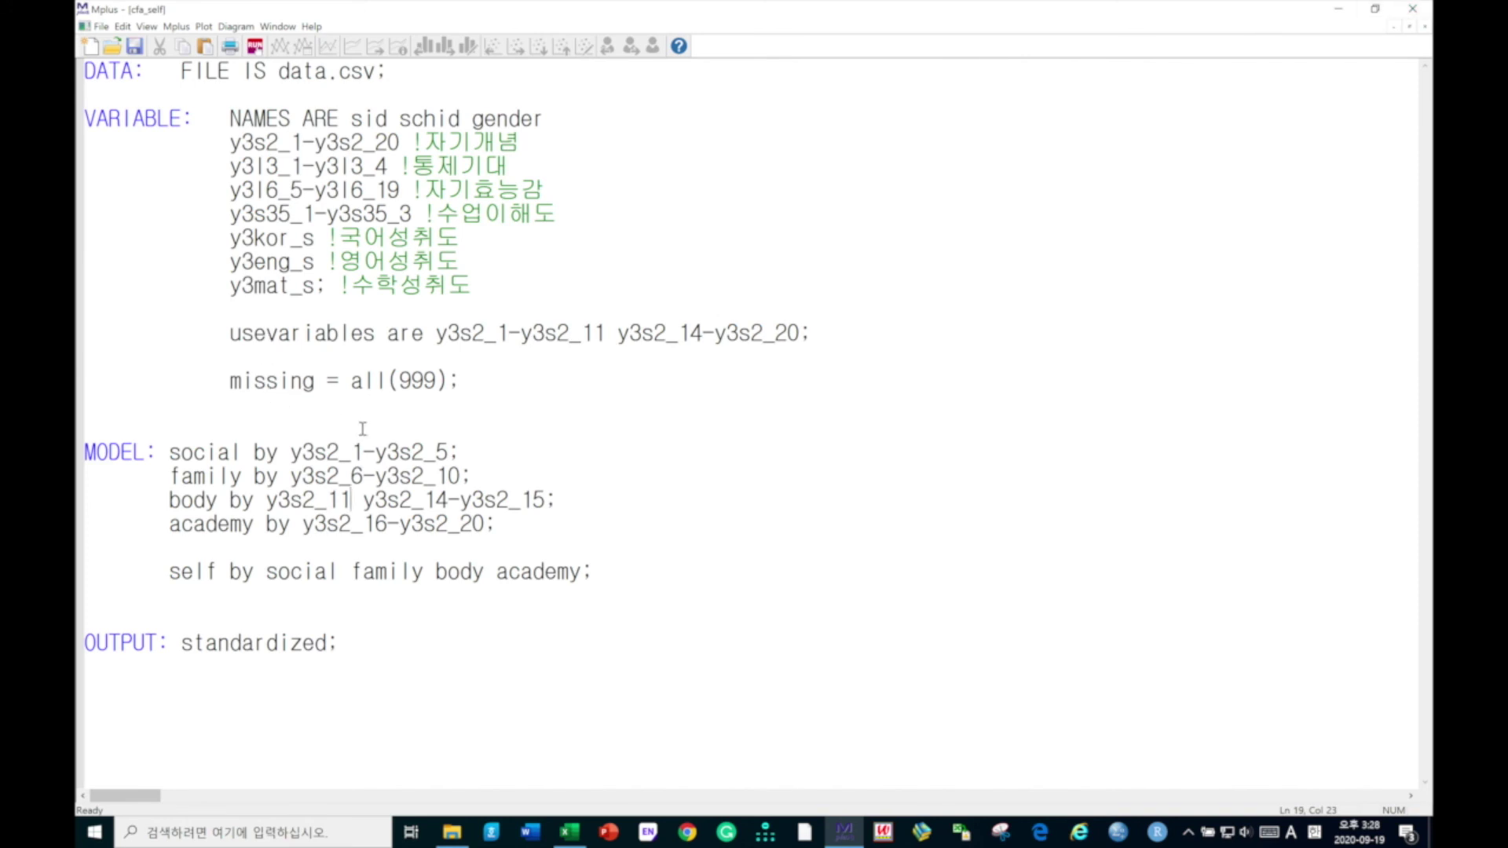
pyautogui.click(255, 45)
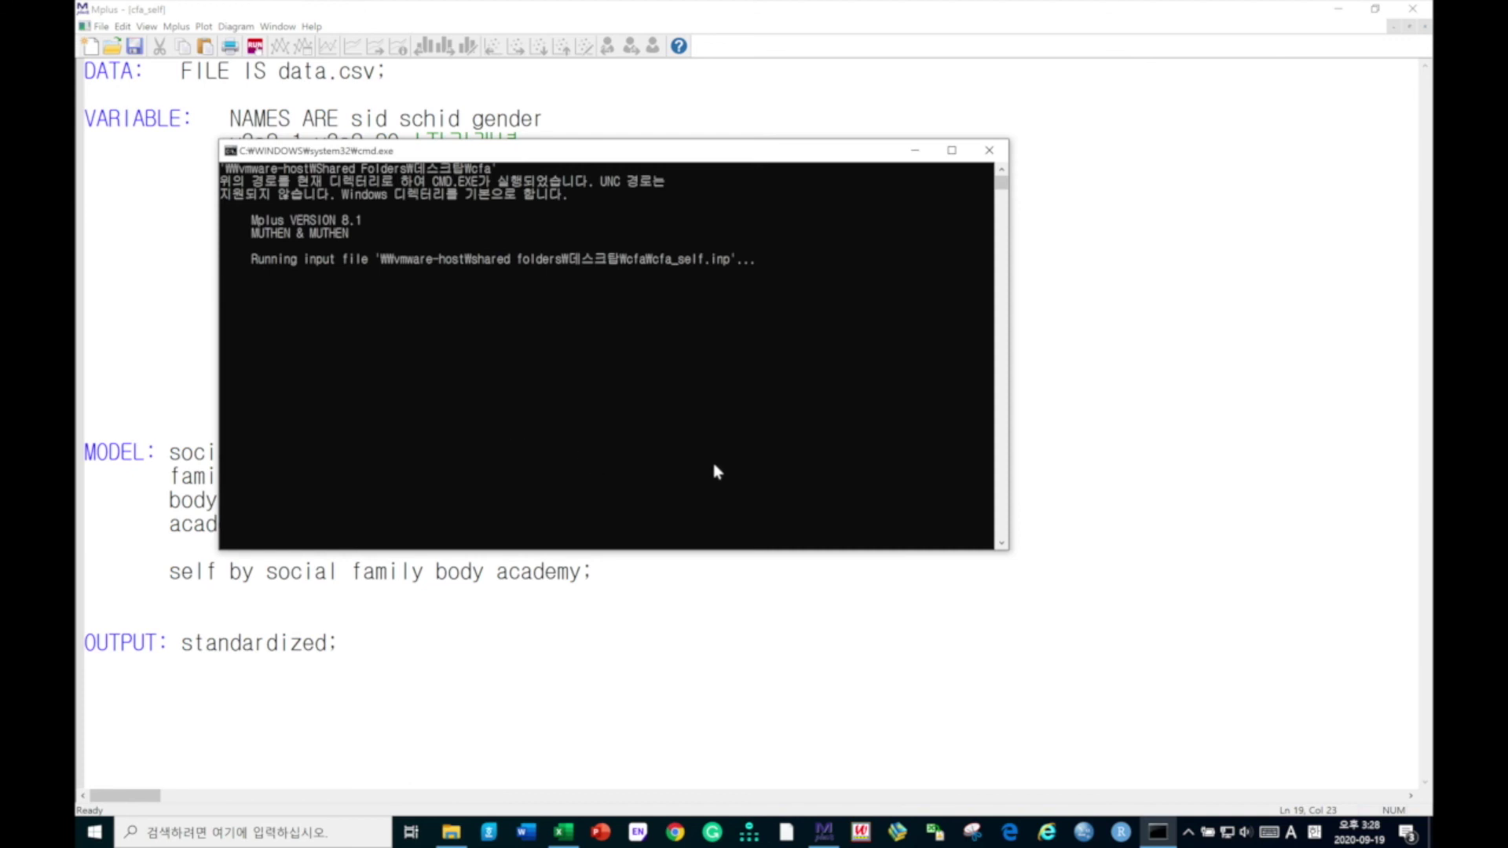
# Examine the STDYX standardized factor loadings, especially those of Y3S2_5 and Y3S2_18, and close the output.
pyautogui.scroll(-15, 944, 486)
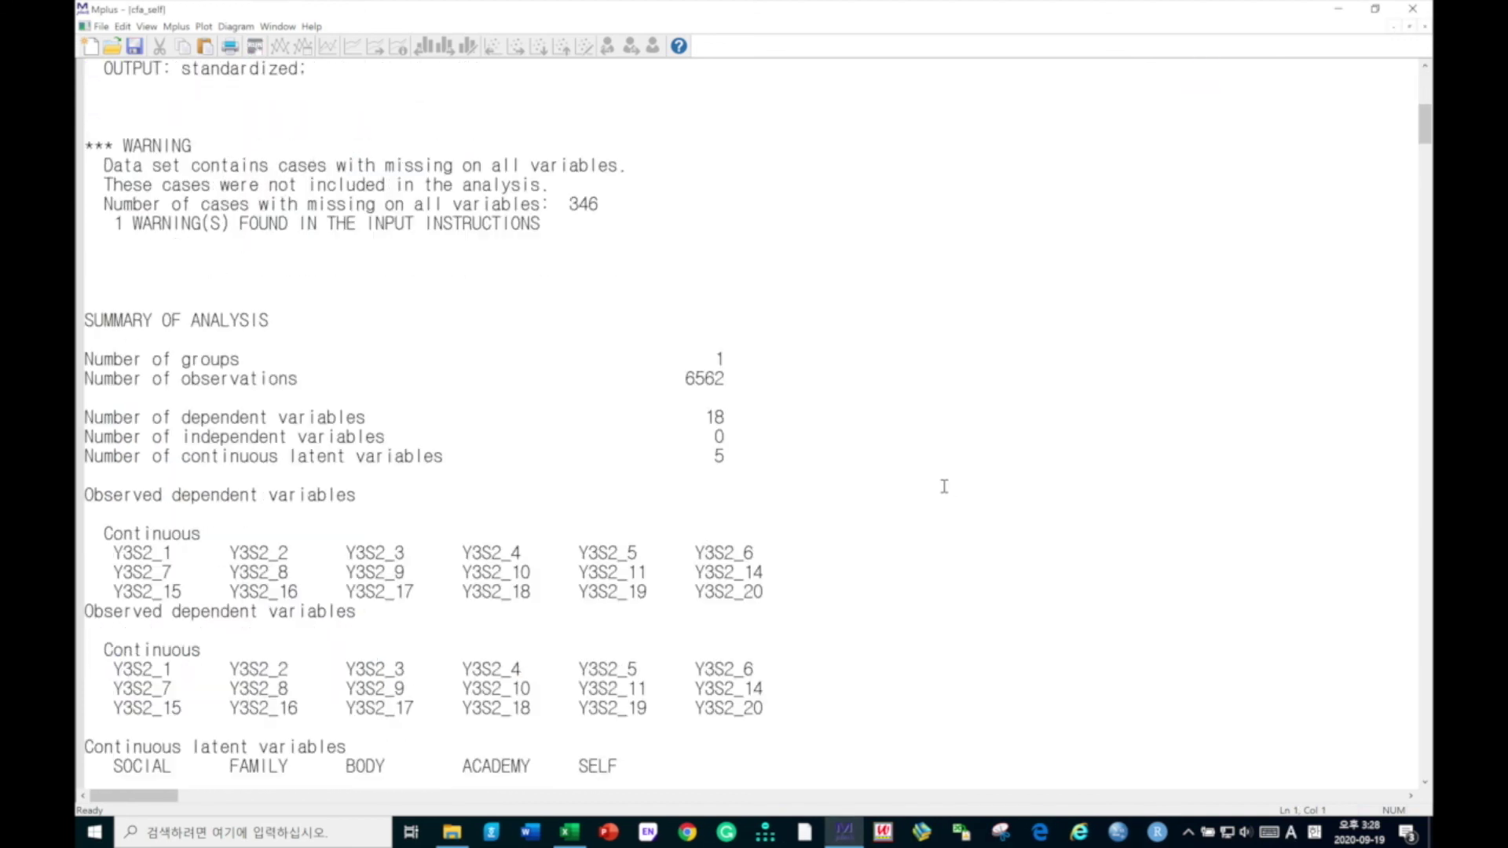
pyautogui.scroll(-20, 944, 486)
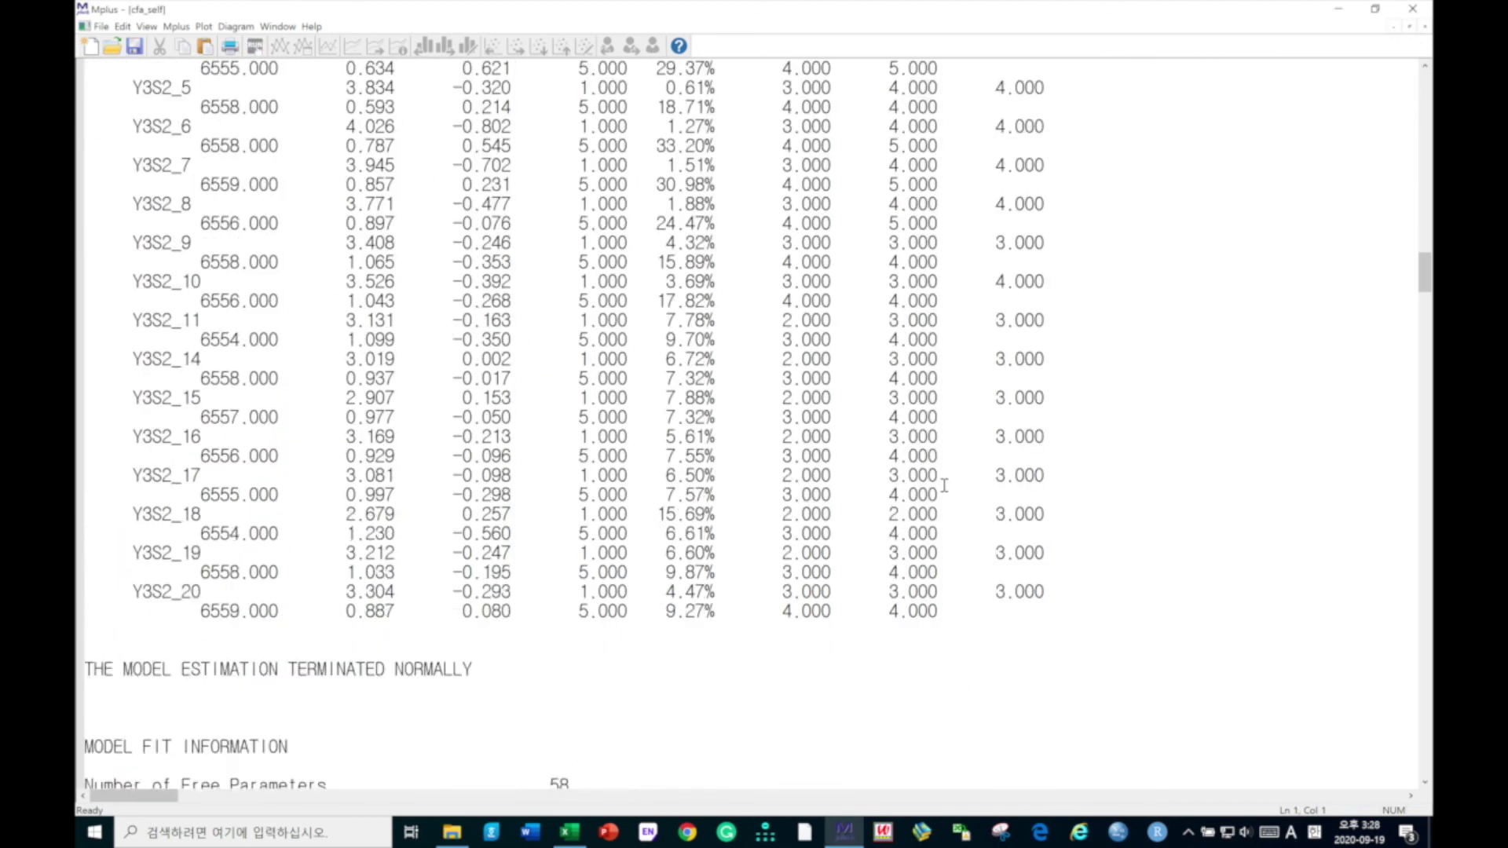
pyautogui.scroll(-20, 944, 486)
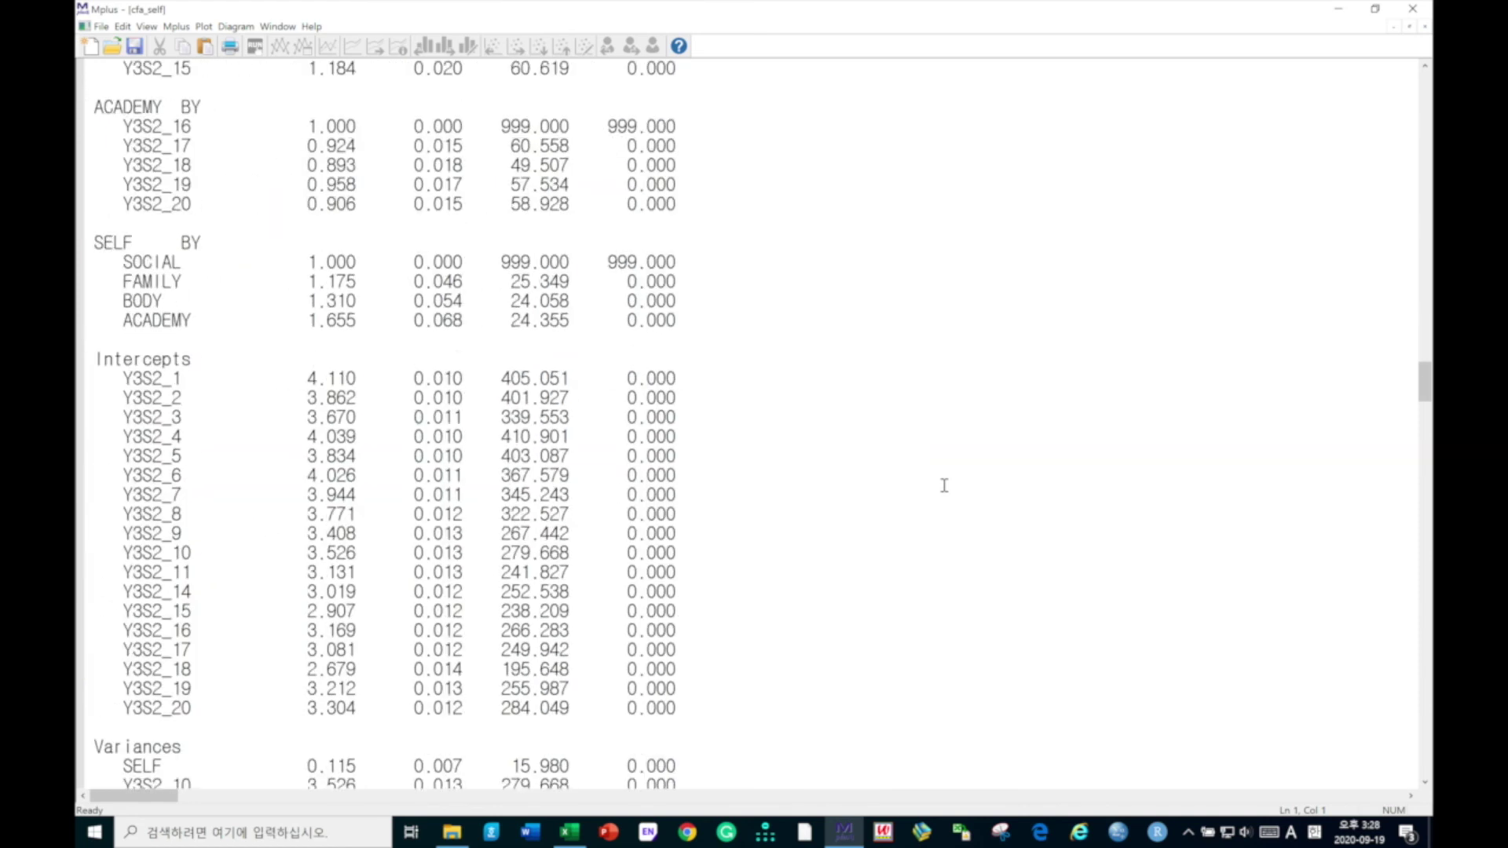
pyautogui.scroll(-12, 944, 485)
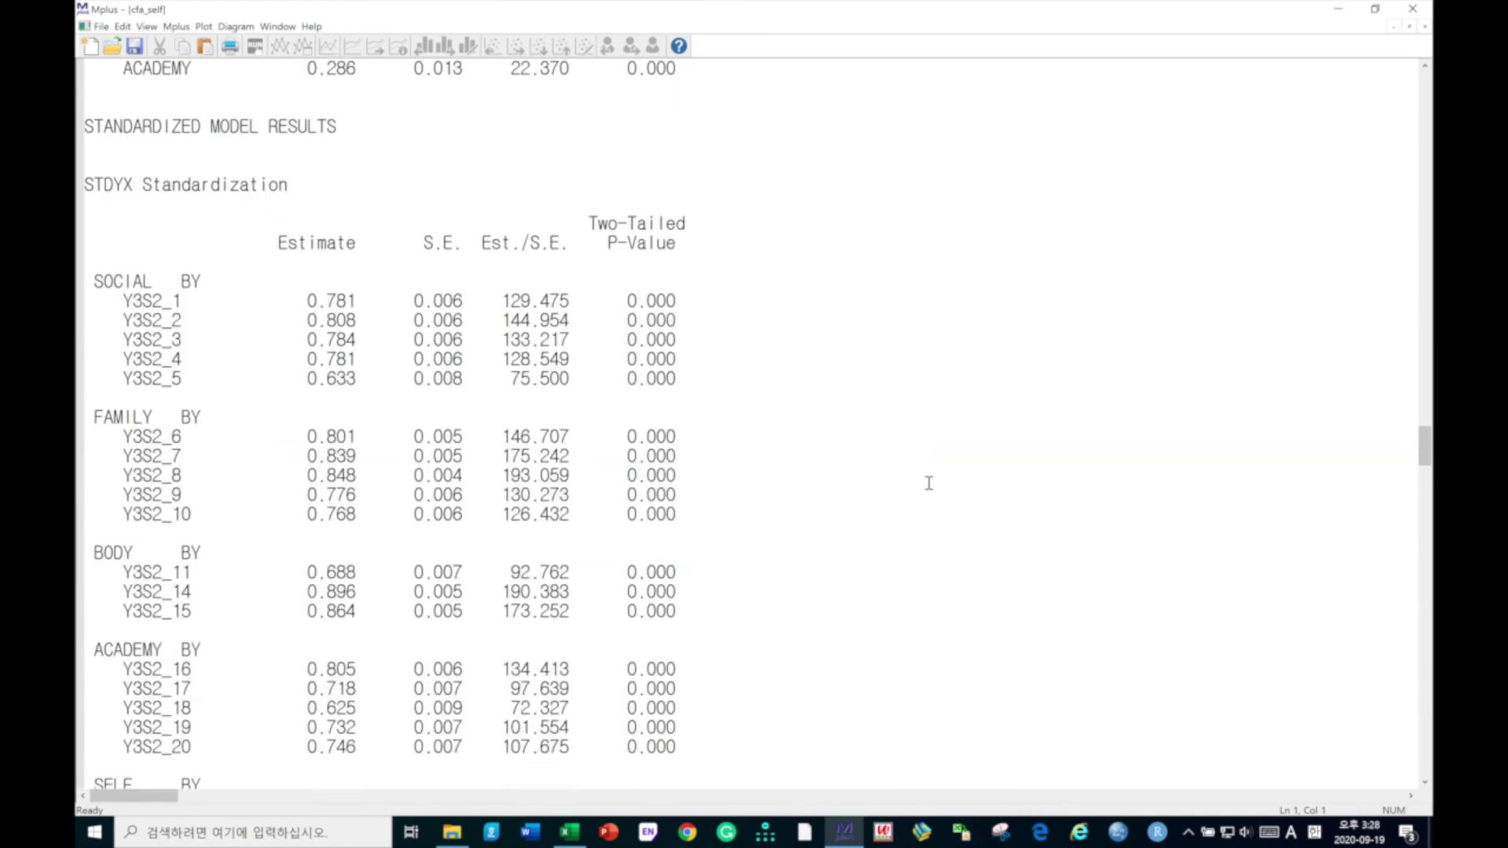
pyautogui.moveTo(359, 381); pyautogui.dragTo(83, 381)
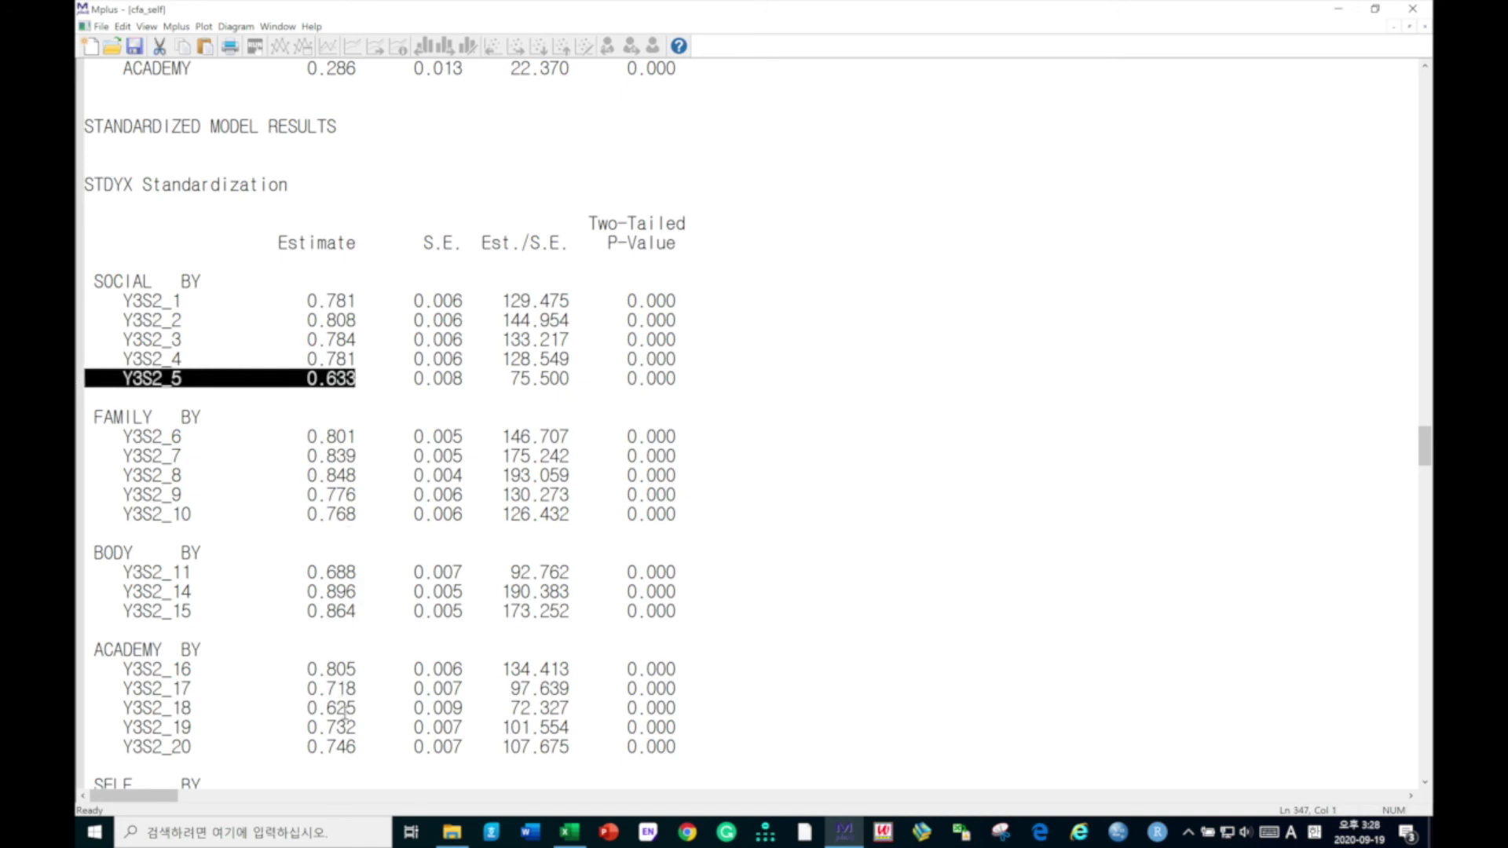
pyautogui.click(374, 710)
pyautogui.moveTo(357, 710); pyautogui.dragTo(84, 710)
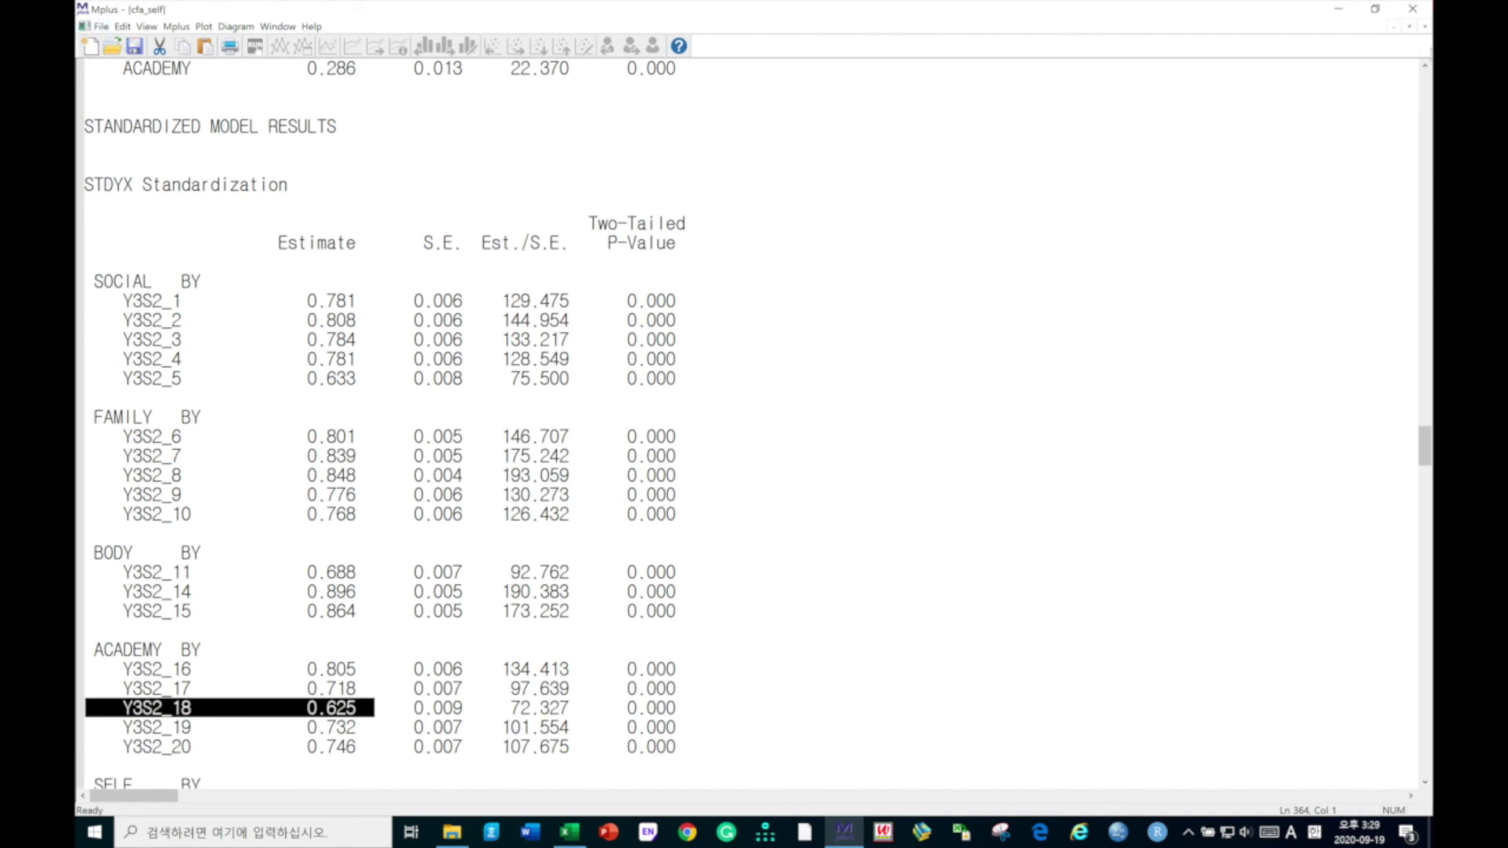
pyautogui.click(1425, 26)
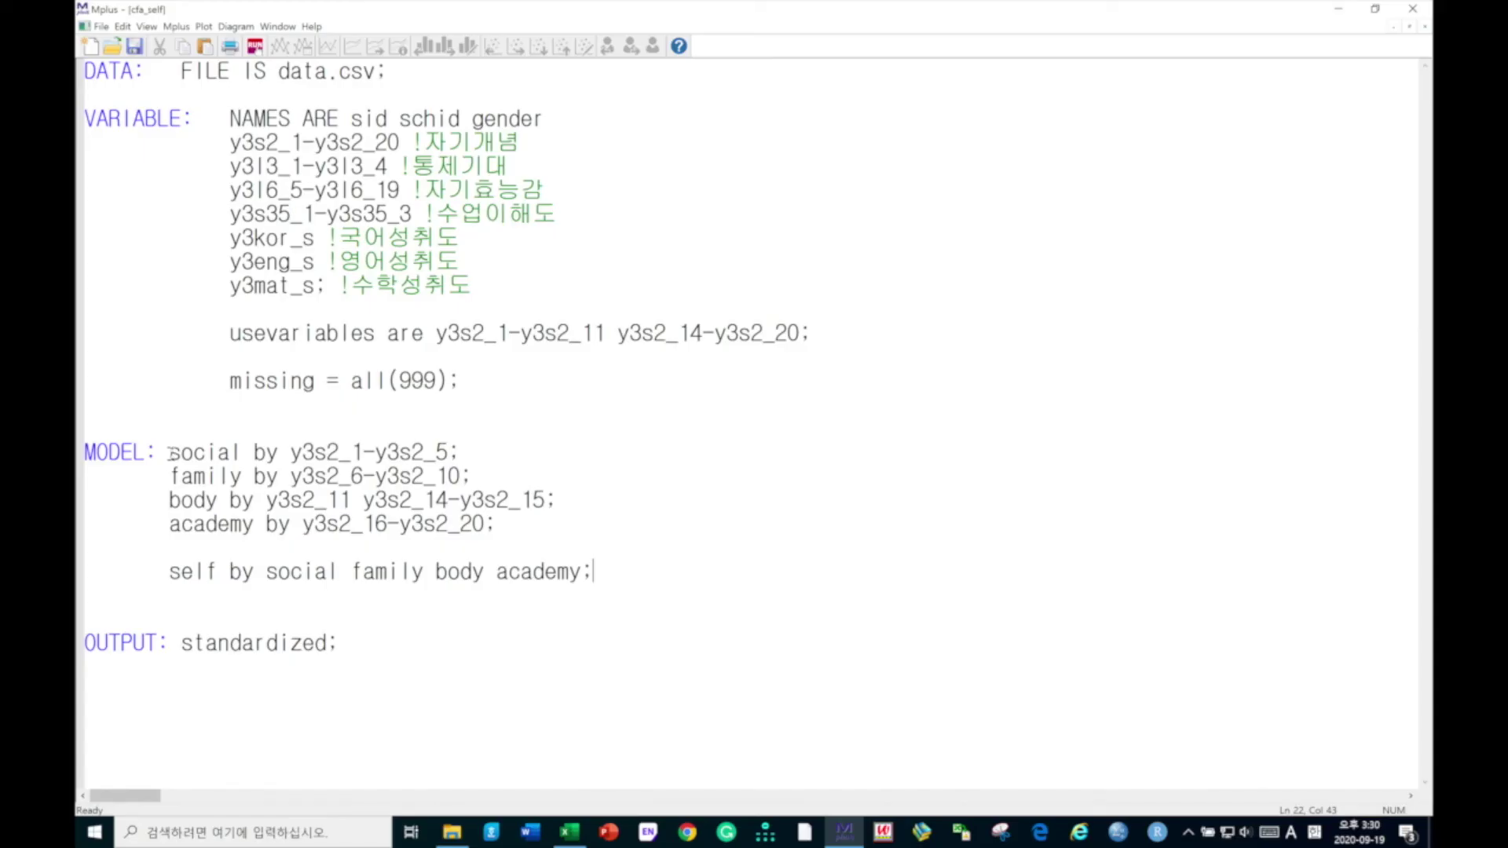
# Review how the social, family, body and academy factors and the second-order self factor are defined in the MODEL section.
pyautogui.doubleClick(220, 454)
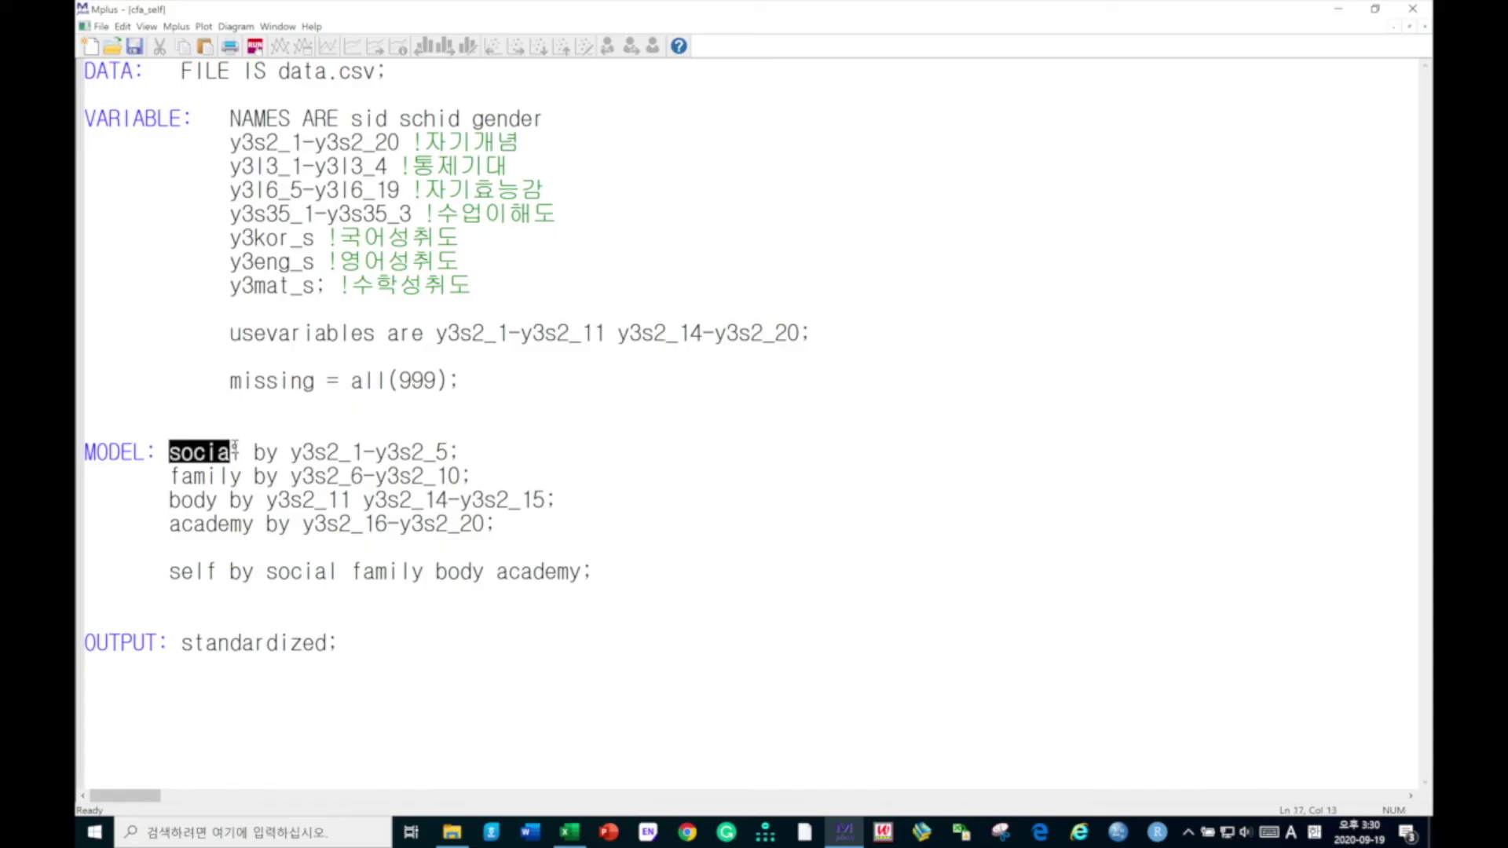
pyautogui.click(212, 494)
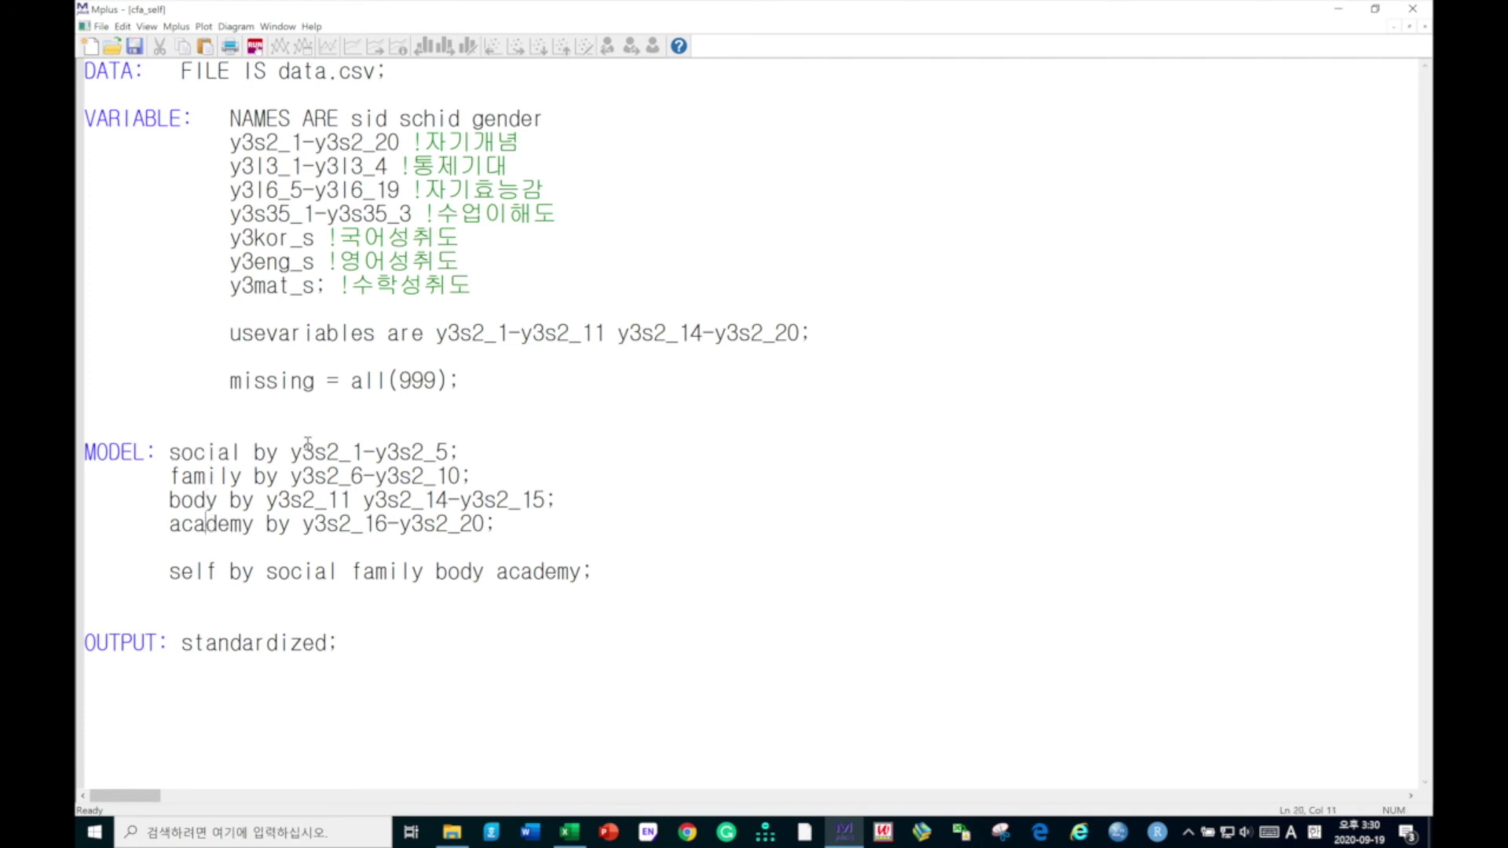
pyautogui.doubleClick(167, 454)
pyautogui.doubleClick(185, 479)
pyautogui.doubleClick(178, 503)
pyautogui.moveTo(170, 524); pyautogui.dragTo(582, 572)
pyautogui.moveTo(169, 572); pyautogui.dragTo(220, 573)
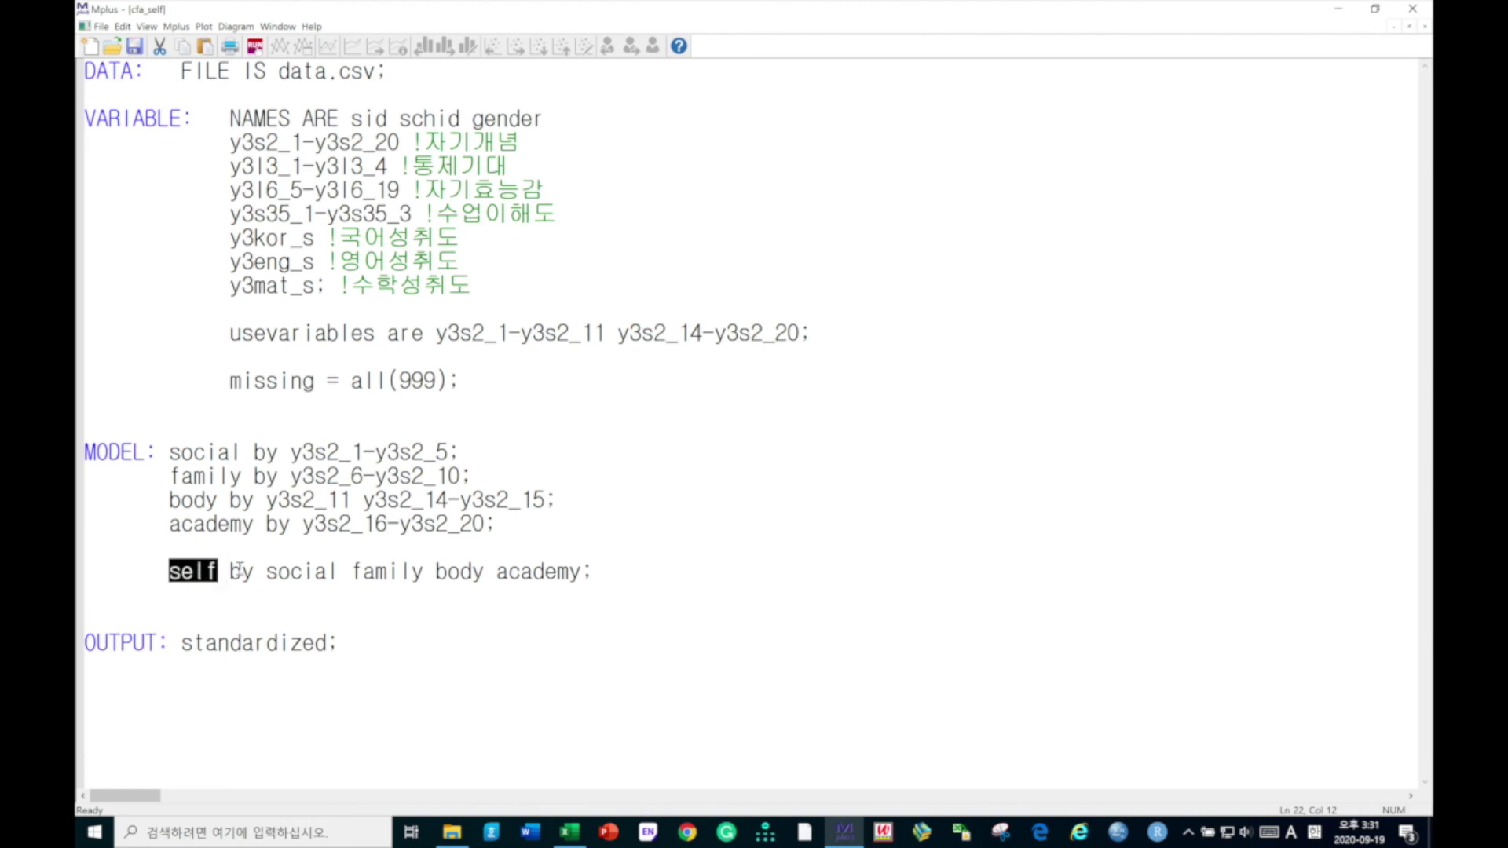
pyautogui.click(166, 572)
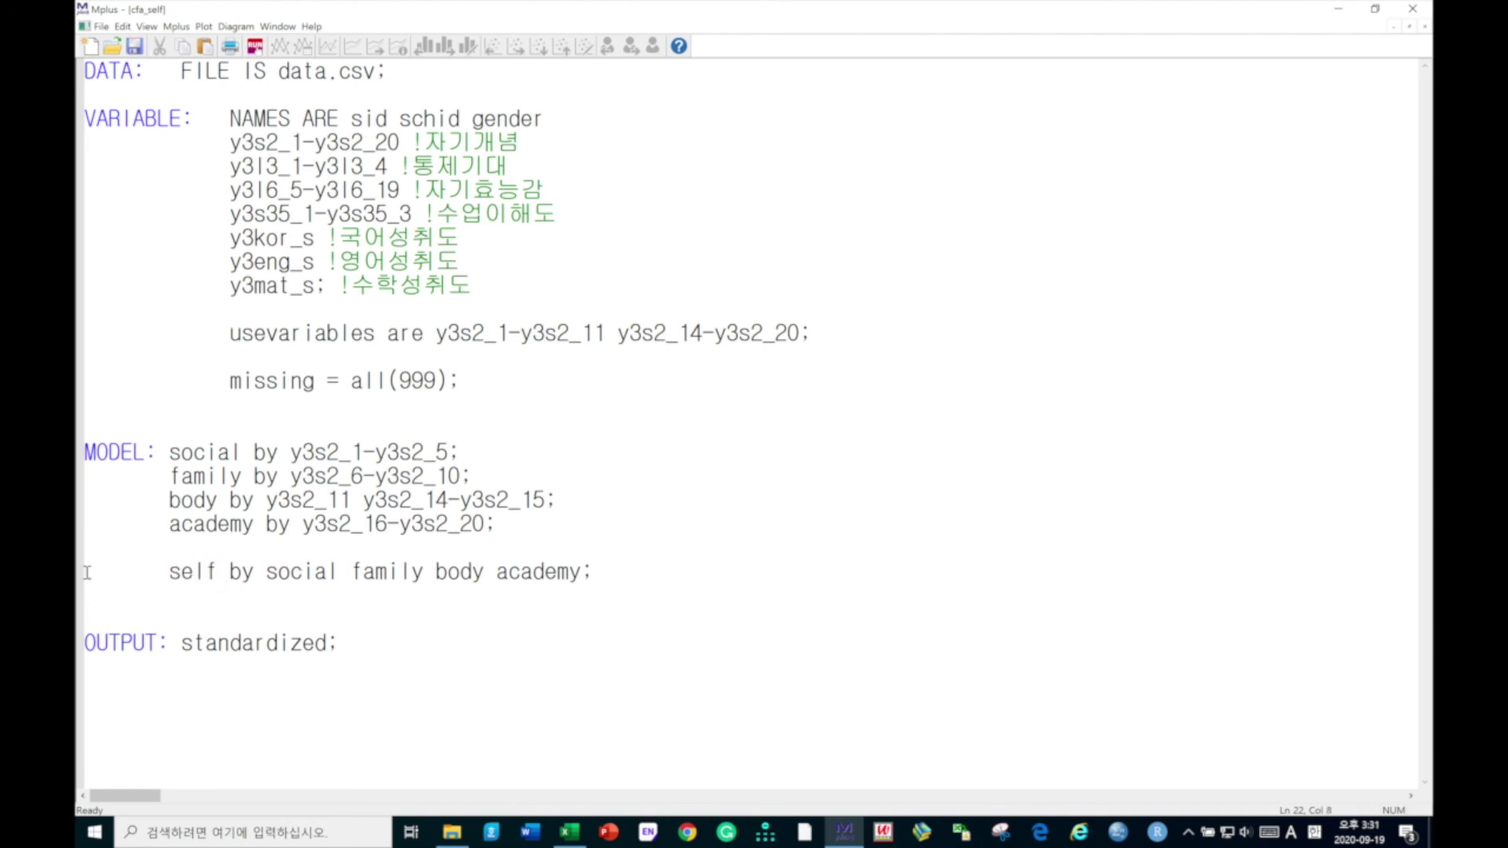
pyautogui.moveTo(166, 571); pyautogui.dragTo(217, 577)
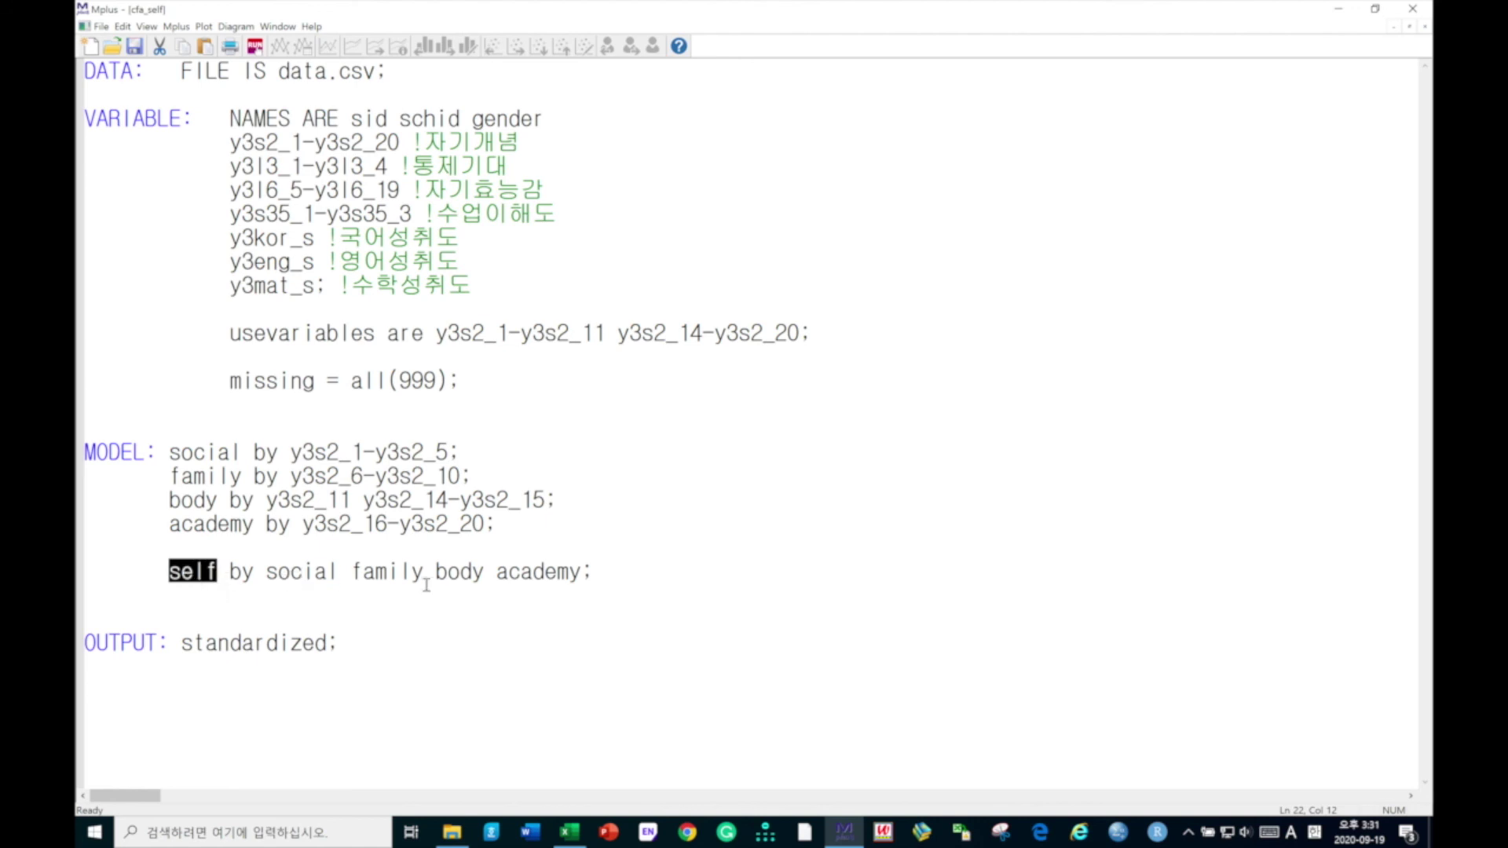
# Delete the second-order factor statement "self by social family body academy;" from the MODEL section.
pyautogui.click(184, 574)
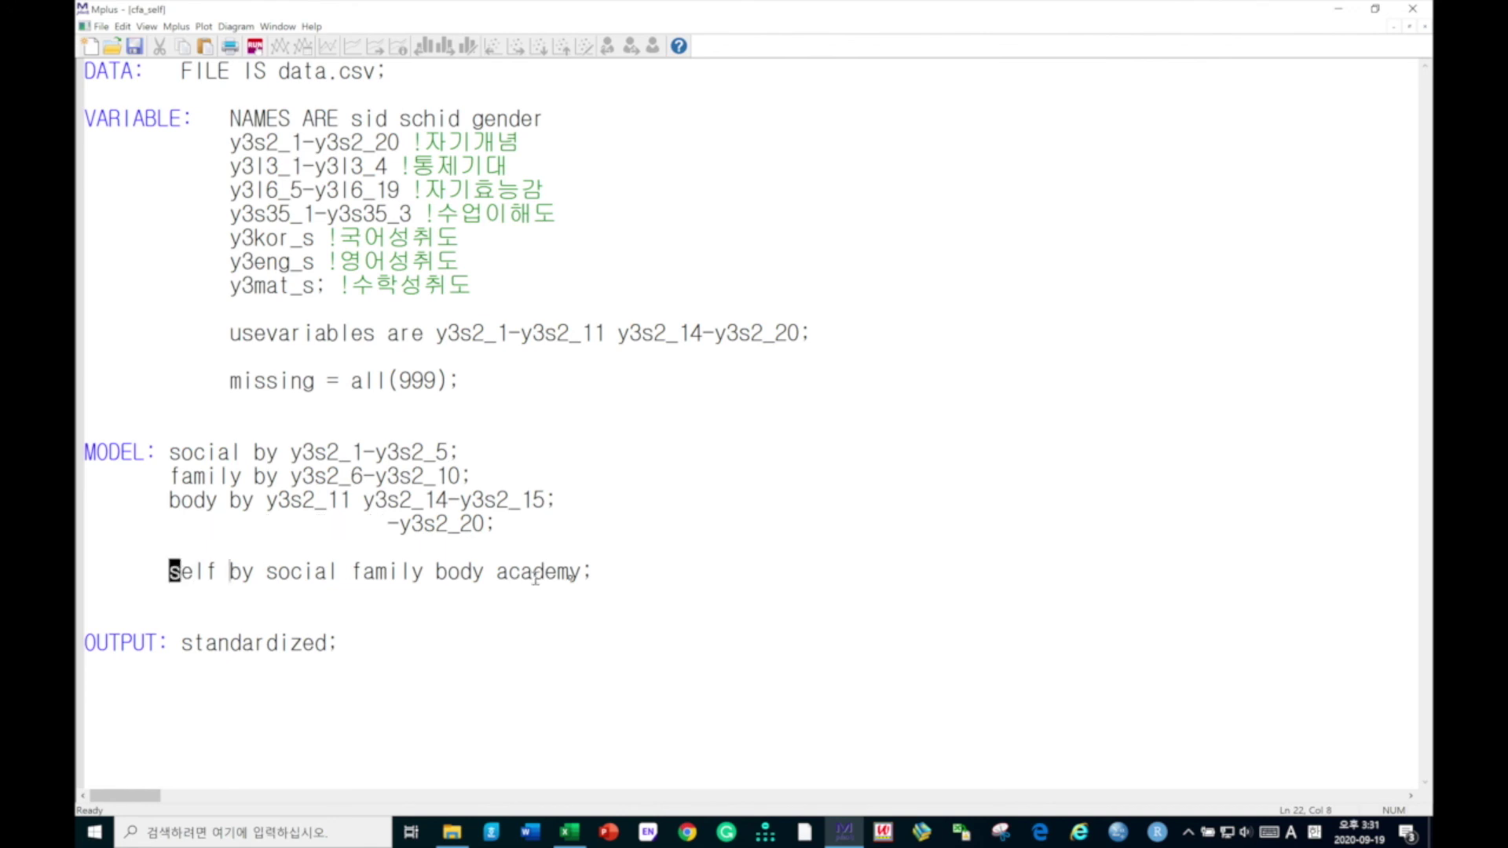
pyautogui.moveTo(170, 575); pyautogui.dragTo(597, 573)
pyautogui.press('Delete')
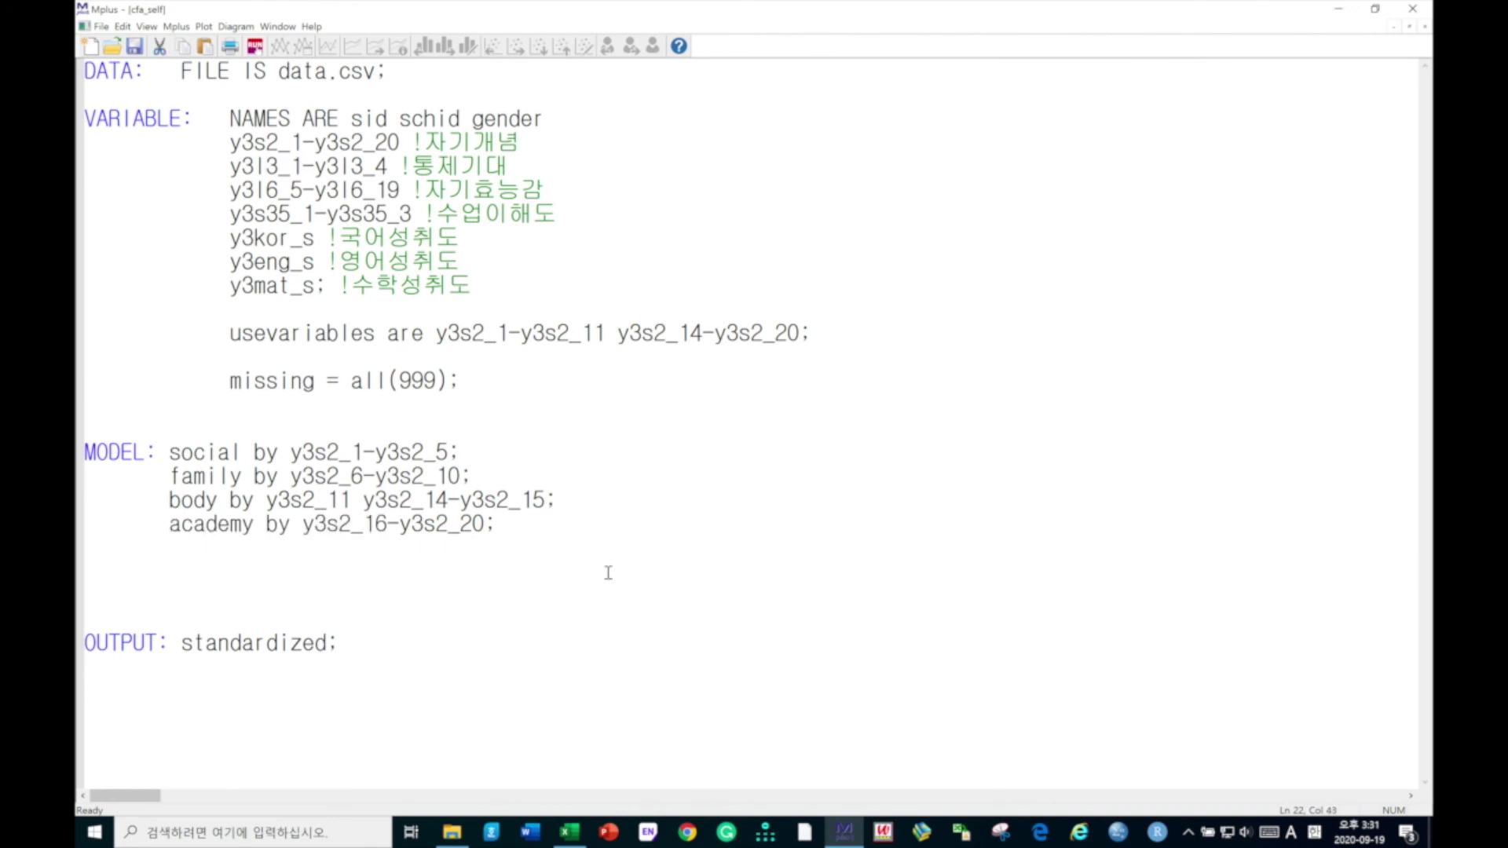
# Review the four remaining first-order factor statements and place the cursor on the blank line where the self statement stood.
pyautogui.click(193, 452)
pyautogui.click(193, 479)
pyautogui.click(194, 502)
pyautogui.click(194, 523)
pyautogui.moveTo(195, 464); pyautogui.dragTo(194, 523)
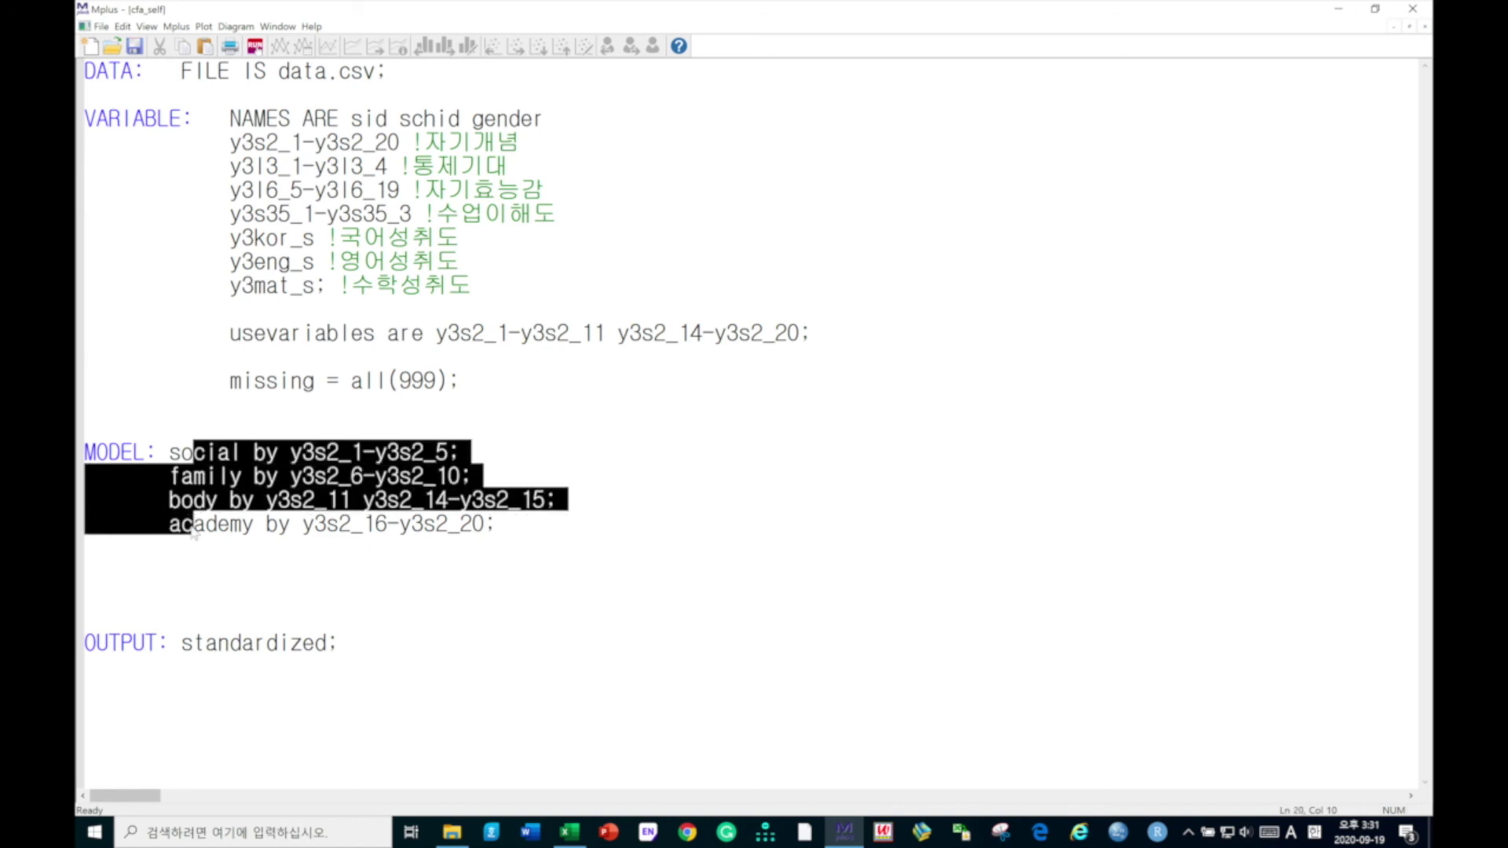
pyautogui.click(194, 524)
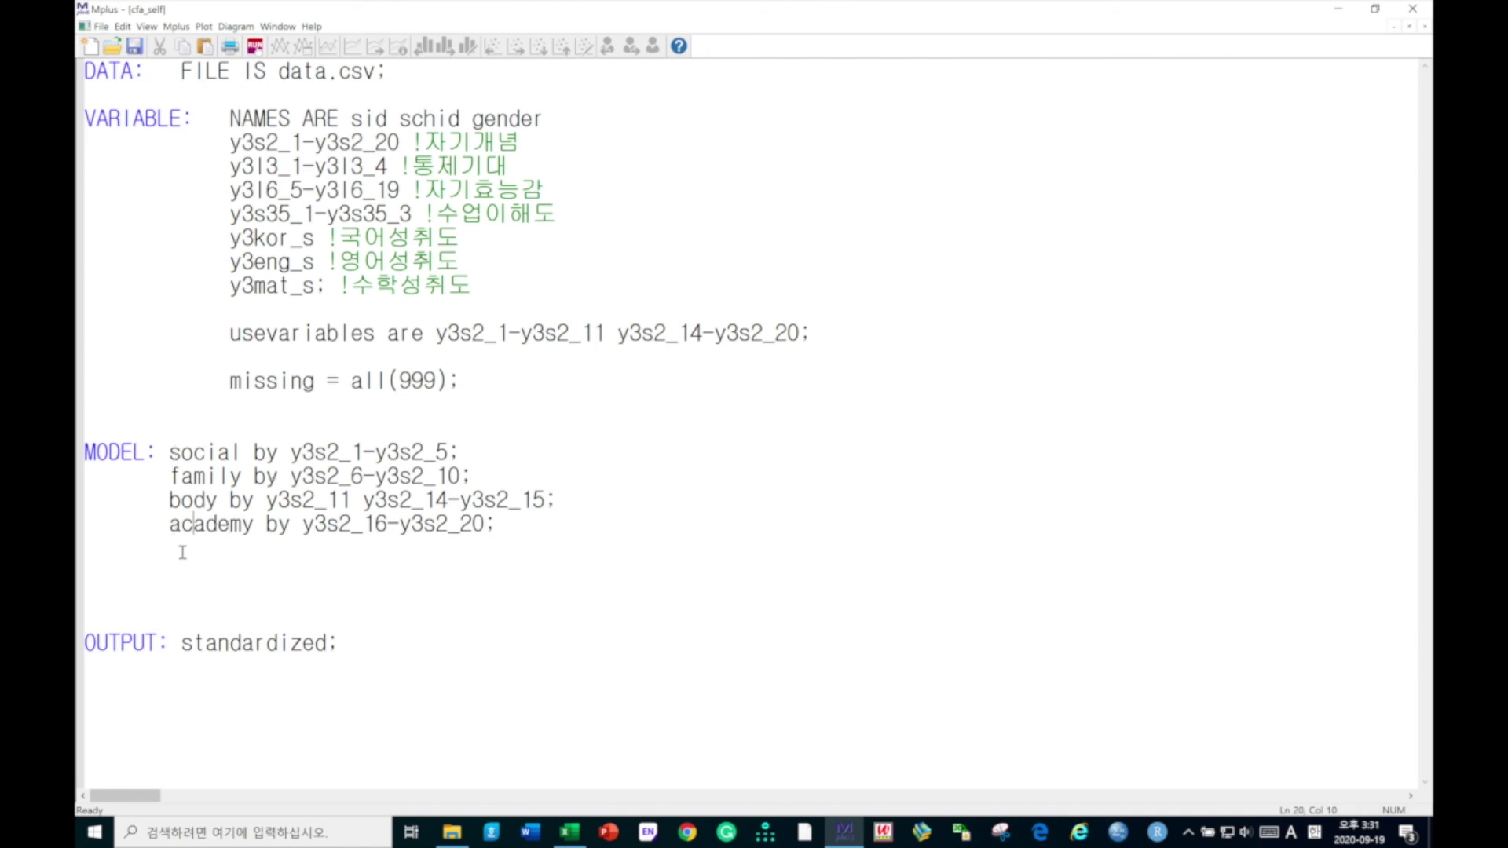
pyautogui.click(243, 573)
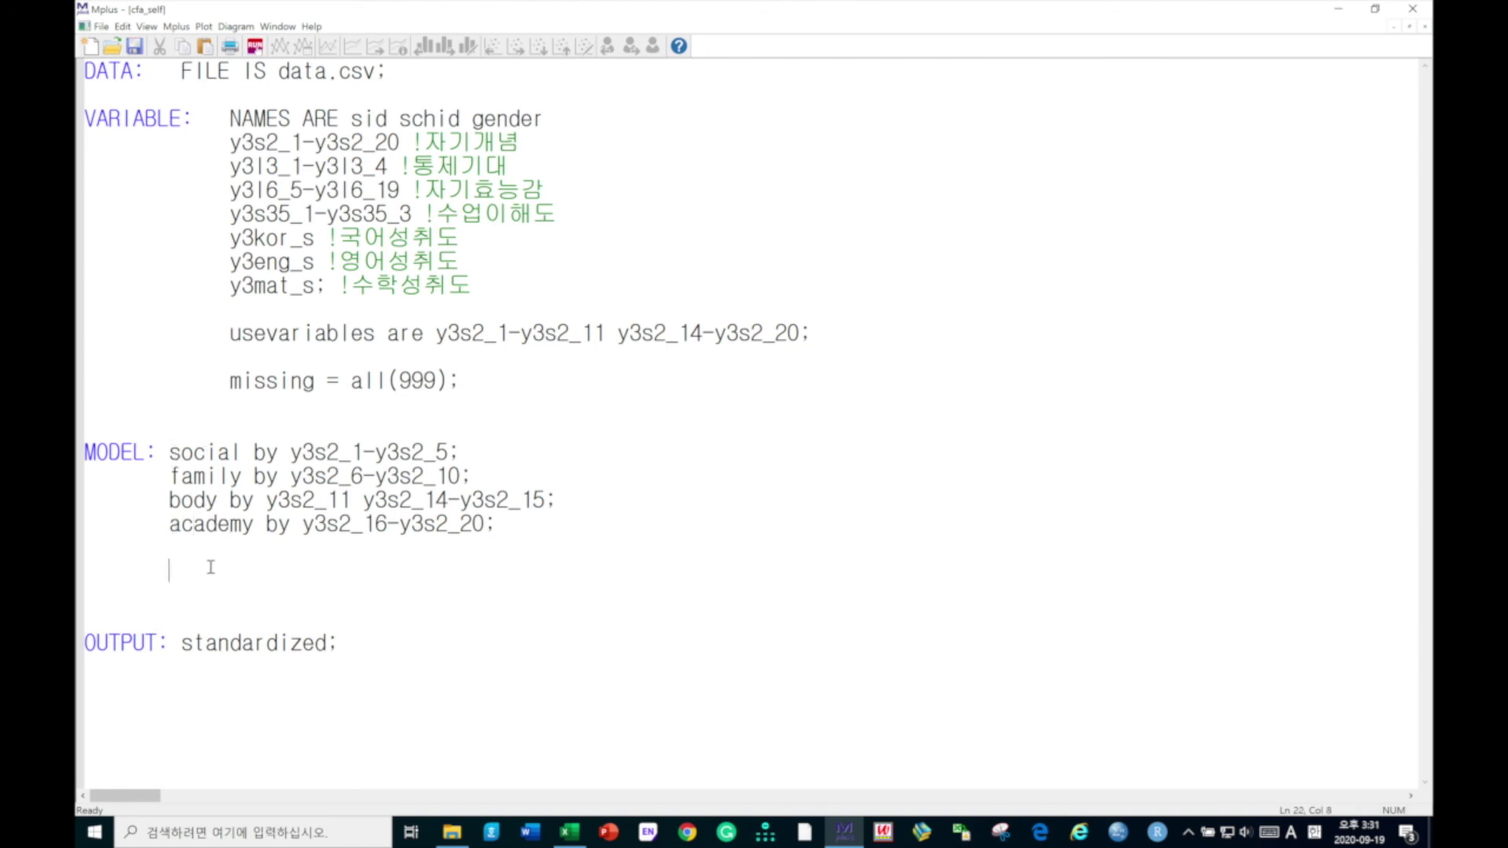